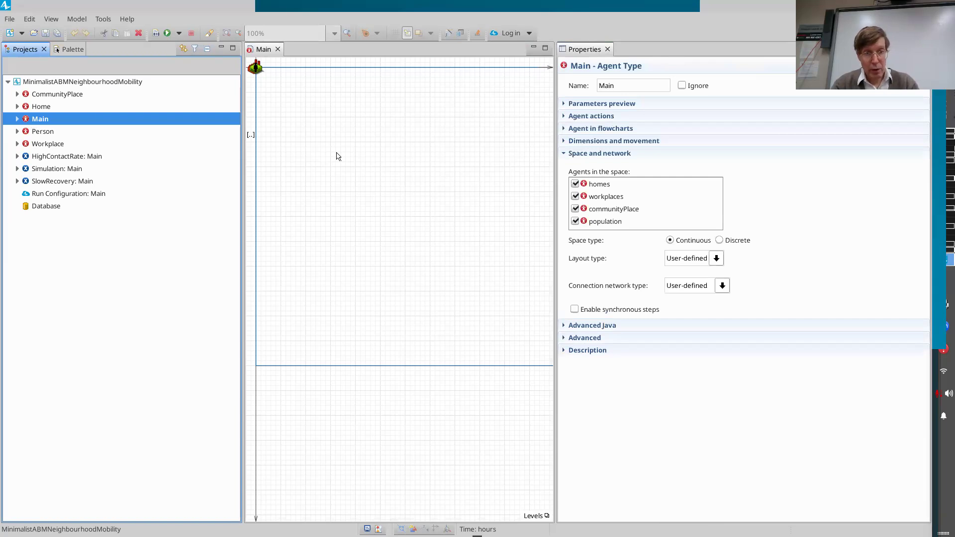
View the parameters and populations in Main, and open the Person agent type to examine its infection and mobility statecharts.
{"action": "scroll", "coordinate": [347, 141], "scroll_direction": "left", "scroll_amount": 5}
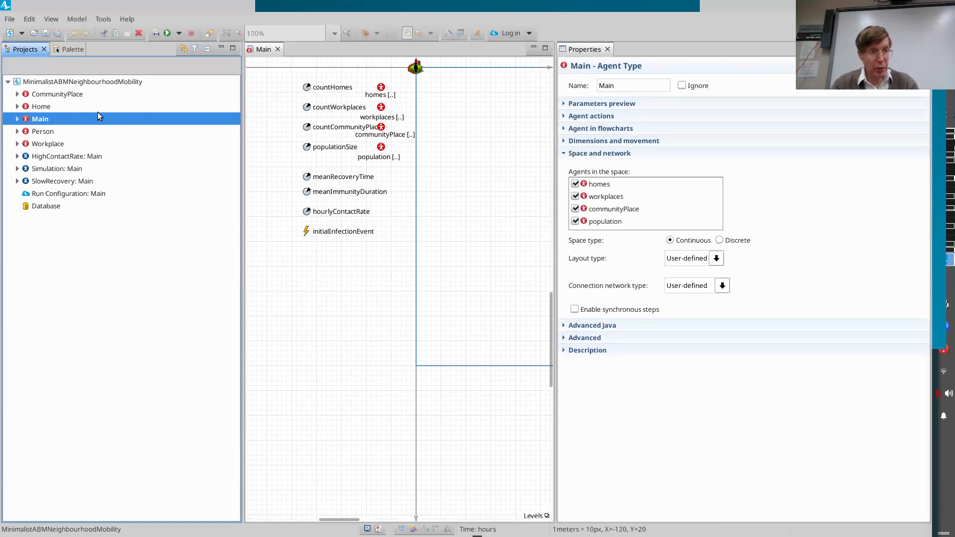
{"action": "double_click", "coordinate": [35, 132]}
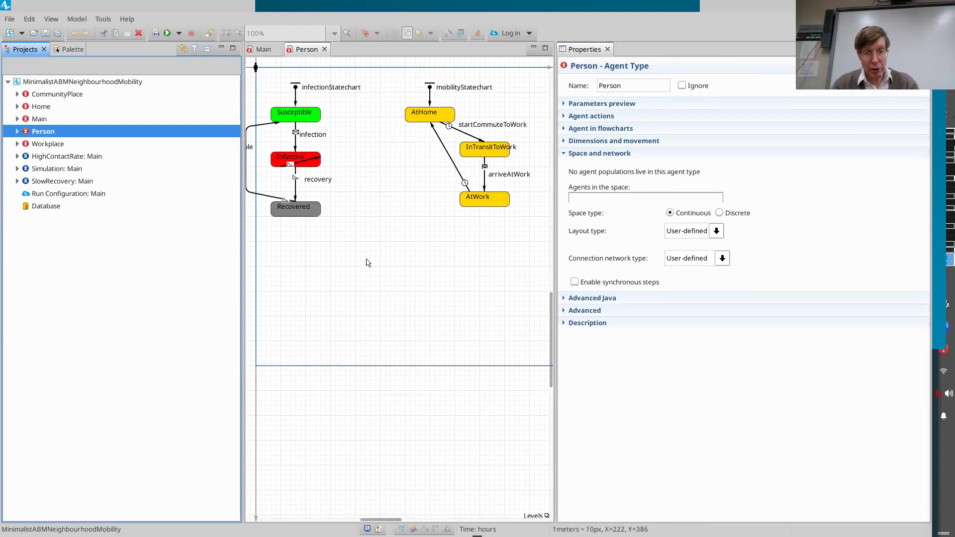
{"action": "scroll", "coordinate": [366, 263], "scroll_direction": "left", "scroll_amount": 1}
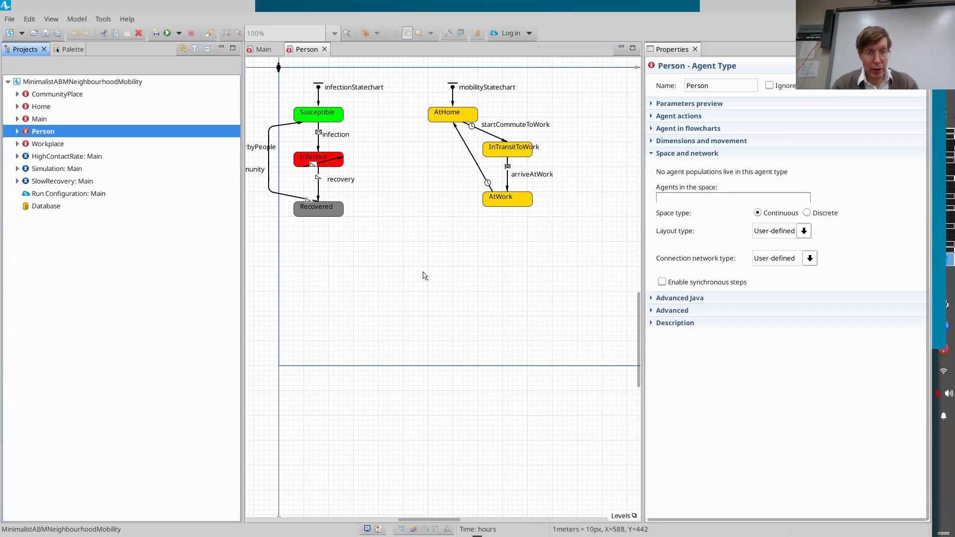
{"action": "scroll", "coordinate": [424, 275], "scroll_direction": "left", "scroll_amount": 2}
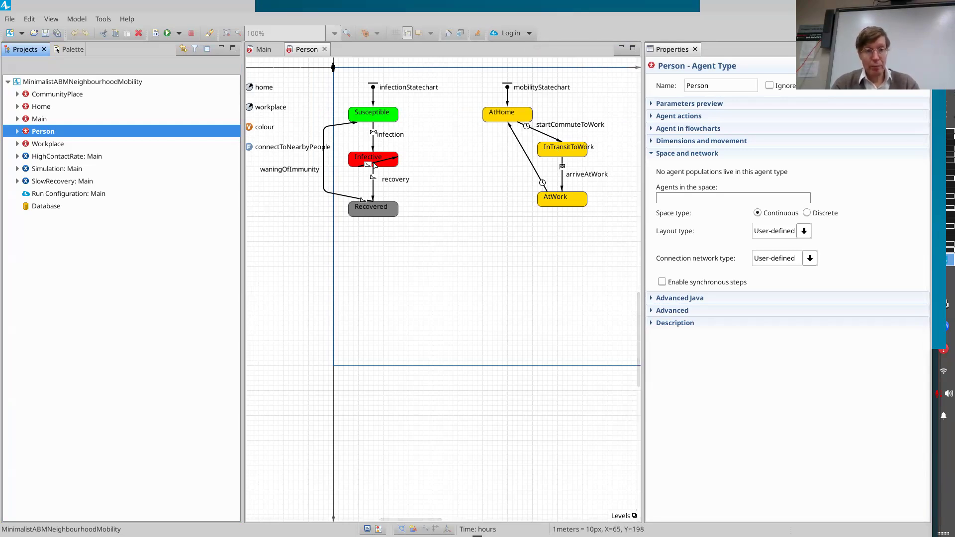
Inspect the properties of Person's recovery transition, startCommuteToWork transition, and the internal transition inside the Infective state.
{"action": "left_click", "coordinate": [374, 198]}
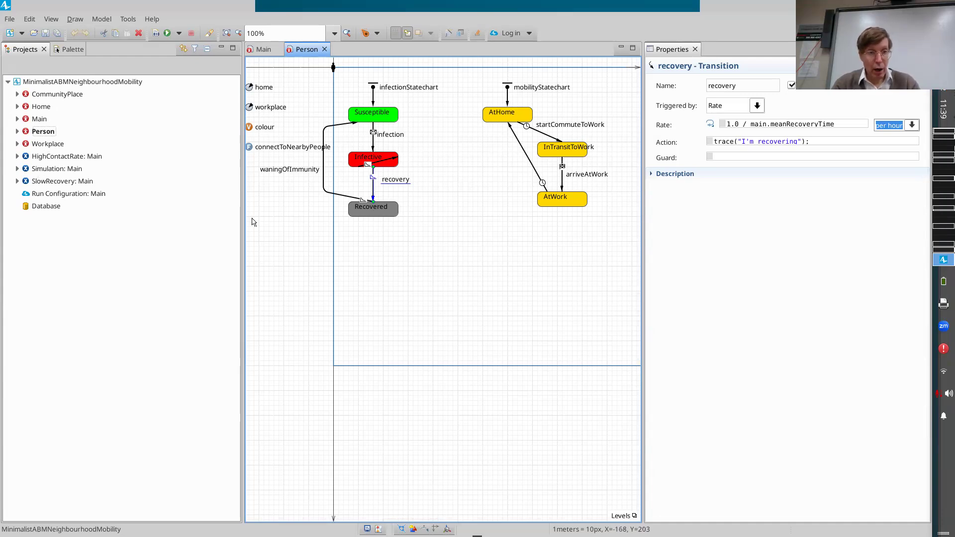
{"action": "scroll", "coordinate": [98, 145], "scroll_direction": "left", "scroll_amount": 2}
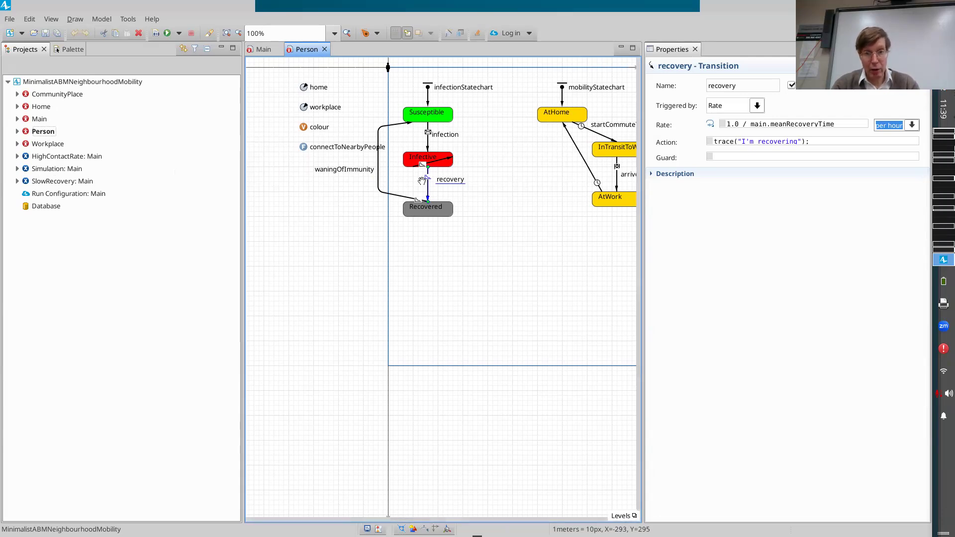
{"action": "scroll", "coordinate": [450, 144], "scroll_direction": "right", "scroll_amount": 6}
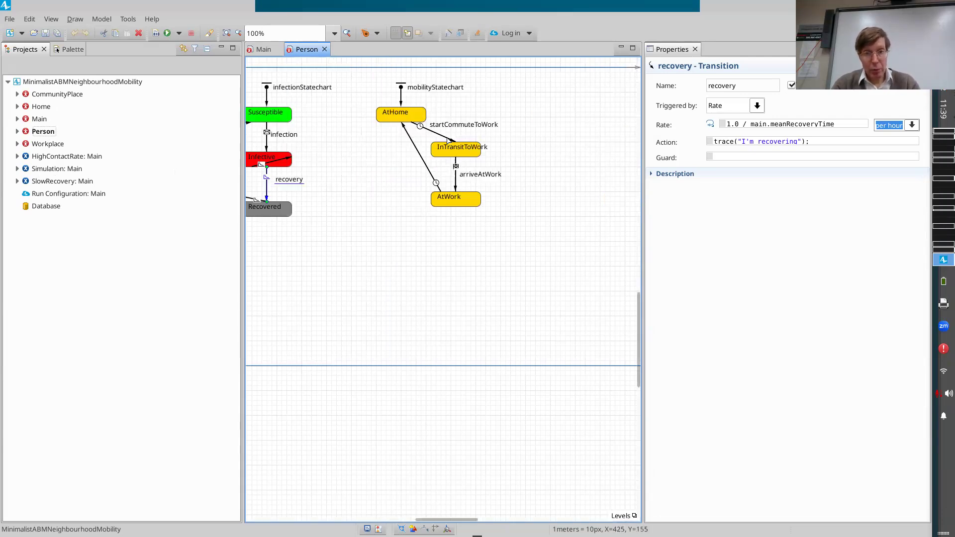
{"action": "left_click", "coordinate": [463, 125]}
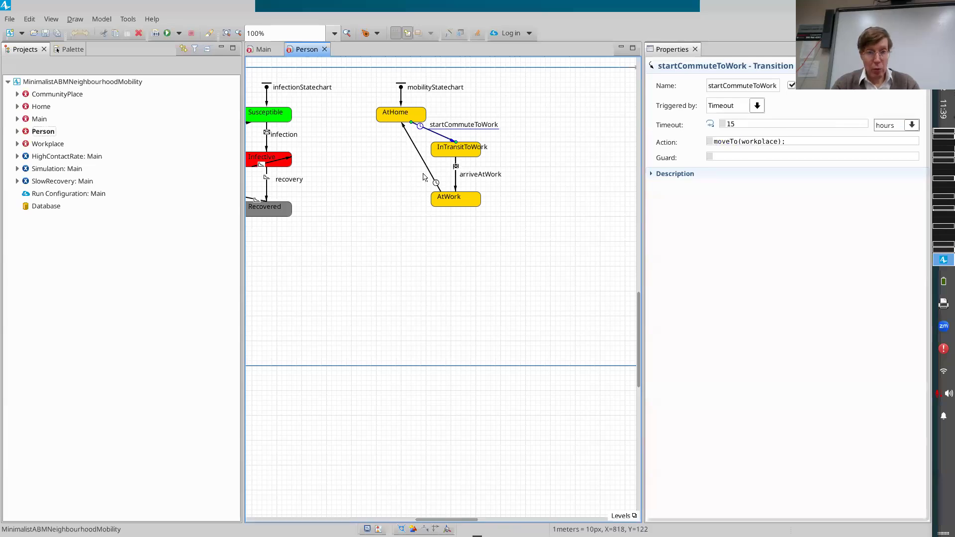
{"action": "scroll", "coordinate": [343, 162], "scroll_direction": "left", "scroll_amount": 2}
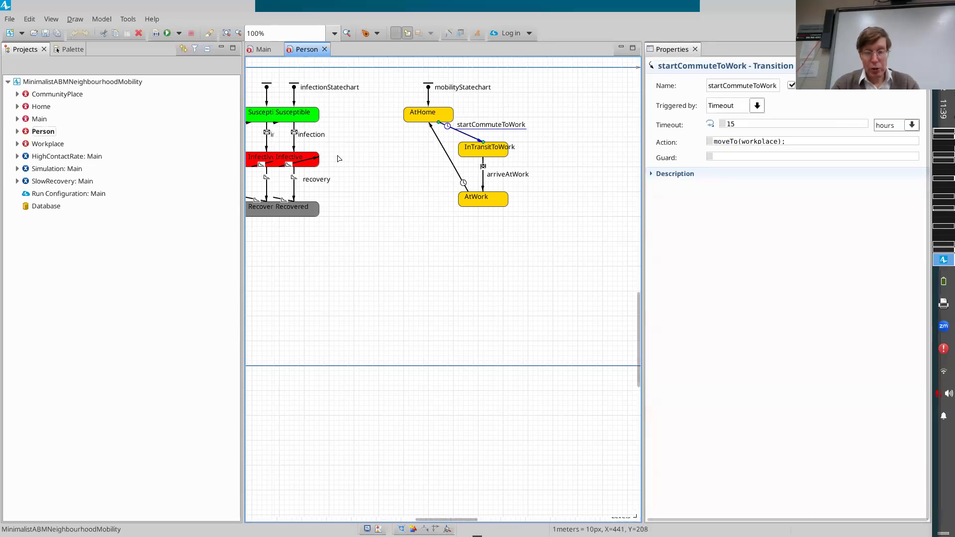
{"action": "left_click", "coordinate": [343, 164]}
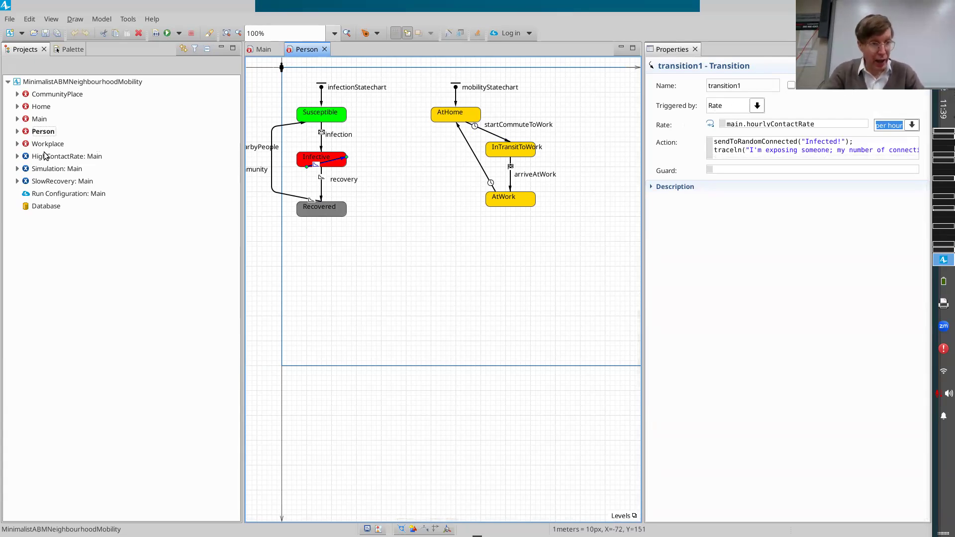
Run the Simulation experiment and speed the model execution up to x5.
{"action": "right_click", "coordinate": [41, 171]}
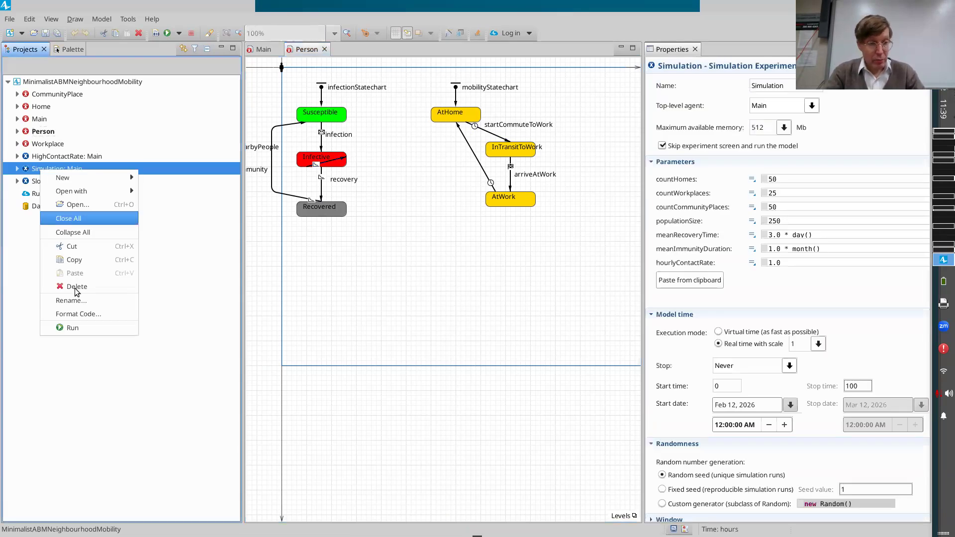
{"action": "left_click", "coordinate": [49, 327]}
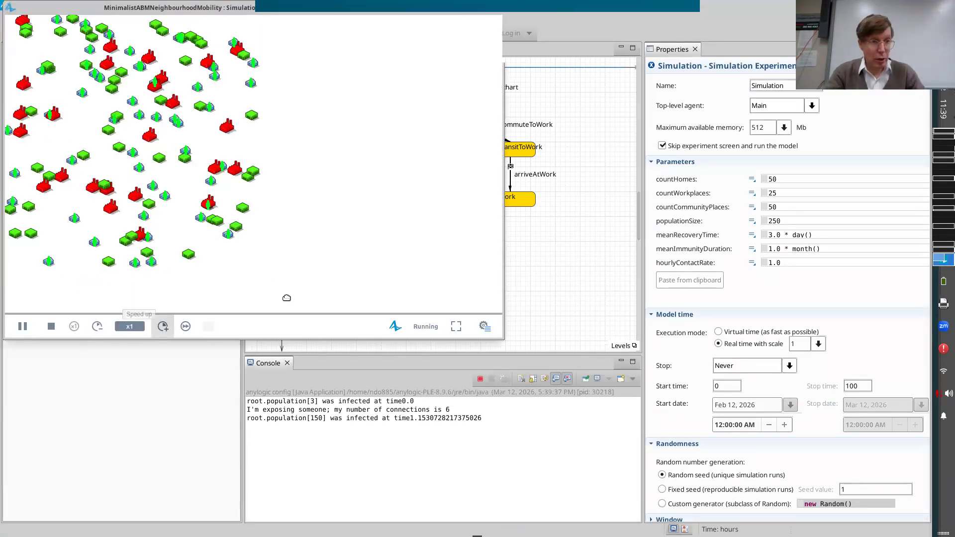
{"action": "left_click", "coordinate": [163, 326]}
{"action": "left_click", "coordinate": [164, 326]}
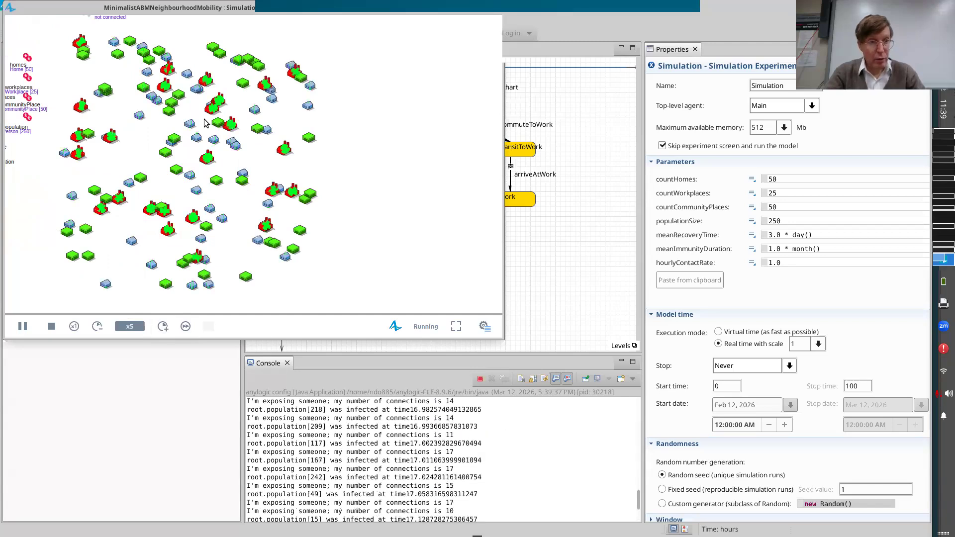
Pause the running model, slow its execution, and stop it so that a fresh run can start at x1.
{"action": "left_click", "coordinate": [22, 326]}
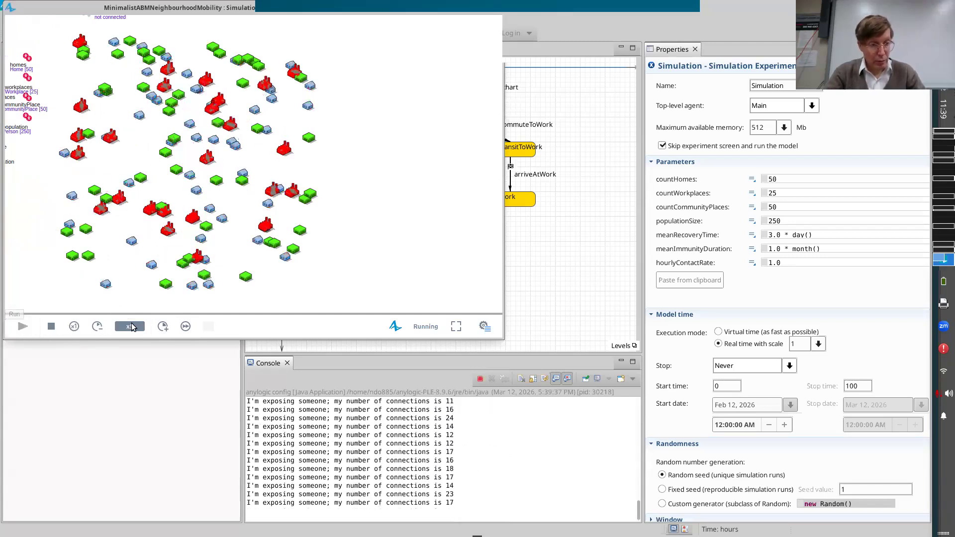
{"action": "left_click", "coordinate": [97, 325]}
{"action": "left_click", "coordinate": [51, 327]}
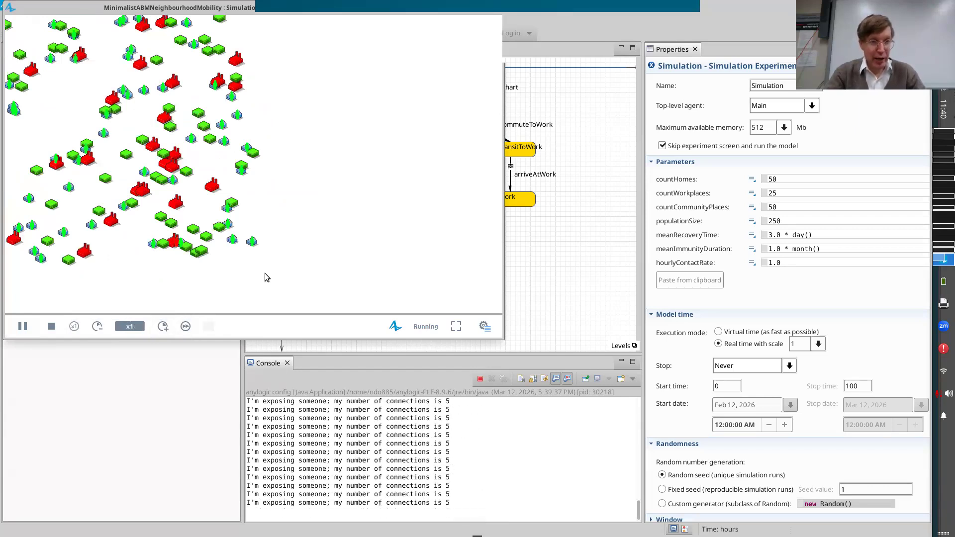
Bring the parameters and agent populations beside the map into view and move the simulation window clear of the screen's upper edge.
{"action": "left_click_drag", "start_coordinate": [288, 272], "coordinate": [371, 294]}
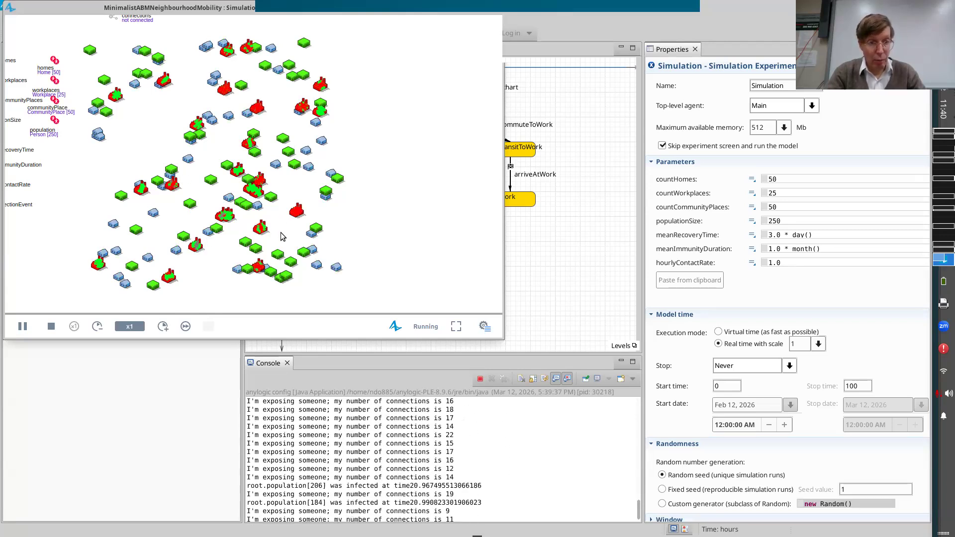
{"action": "left_click_drag", "start_coordinate": [389, 191], "coordinate": [444, 143]}
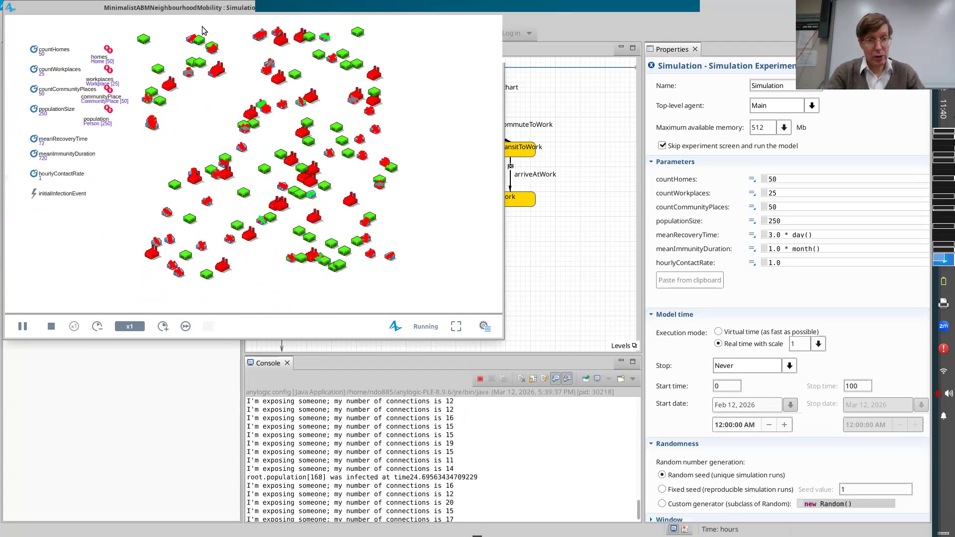
{"action": "left_click_drag", "start_coordinate": [196, 7], "coordinate": [262, 101]}
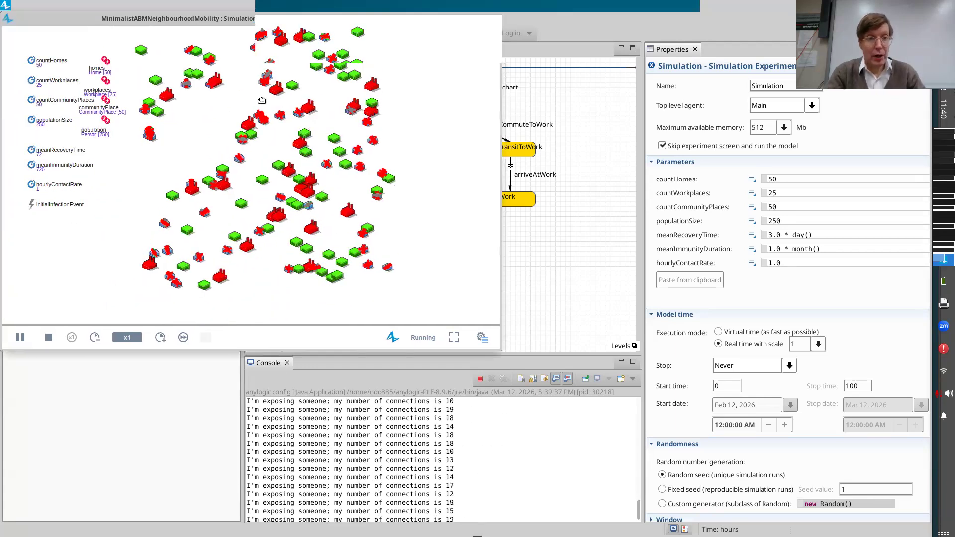
Speed the simulation up to x100 and pause it once the infection has spread through the population.
{"action": "left_click", "coordinate": [232, 424]}
{"action": "left_click", "coordinate": [231, 424]}
{"action": "left_click", "coordinate": [231, 424]}
{"action": "left_click", "coordinate": [232, 424]}
{"action": "left_click", "coordinate": [232, 424]}
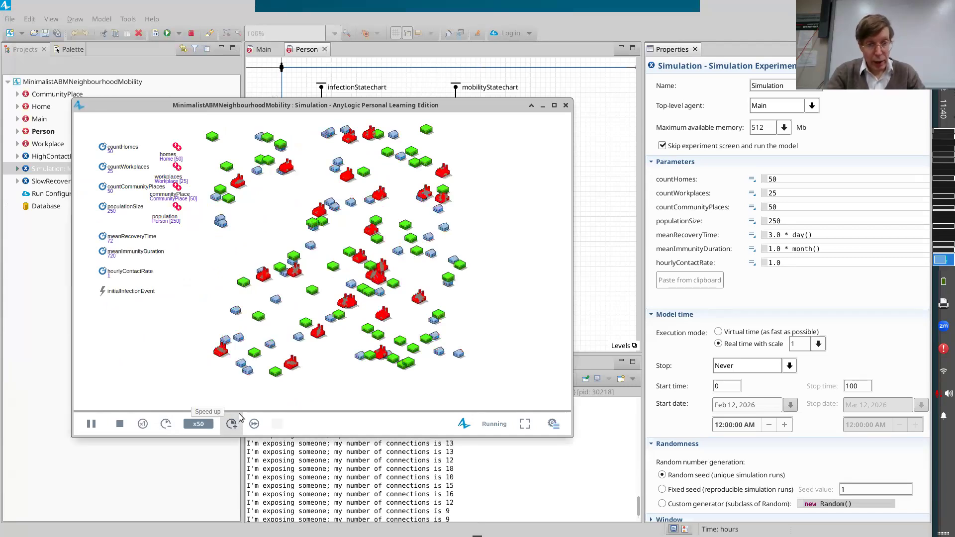
{"action": "left_click", "coordinate": [231, 424]}
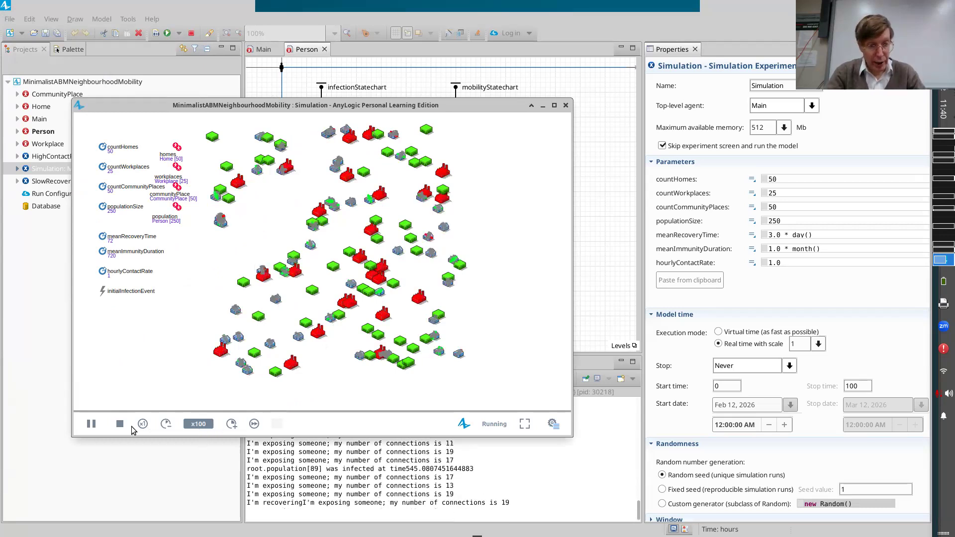
{"action": "left_click", "coordinate": [96, 427]}
{"action": "left_click", "coordinate": [94, 425]}
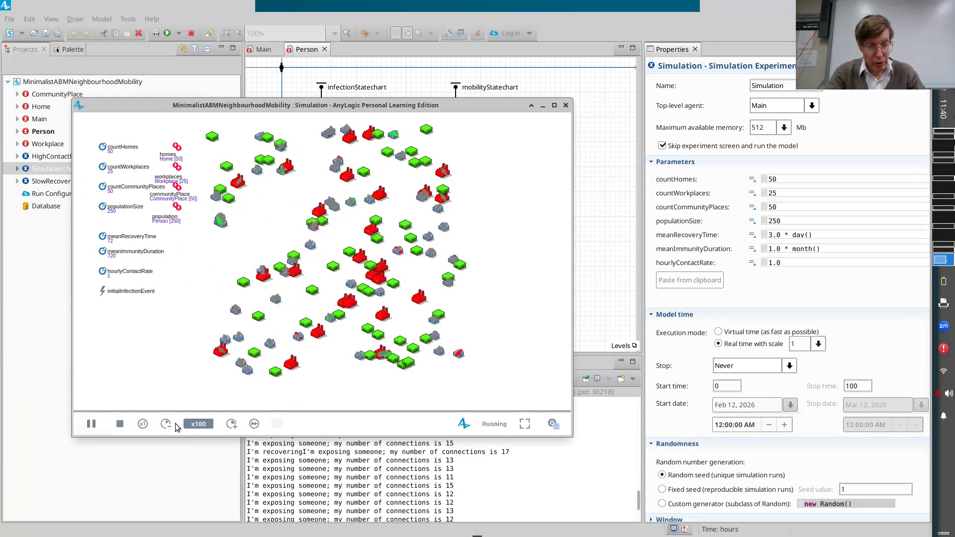
{"action": "left_click", "coordinate": [95, 425]}
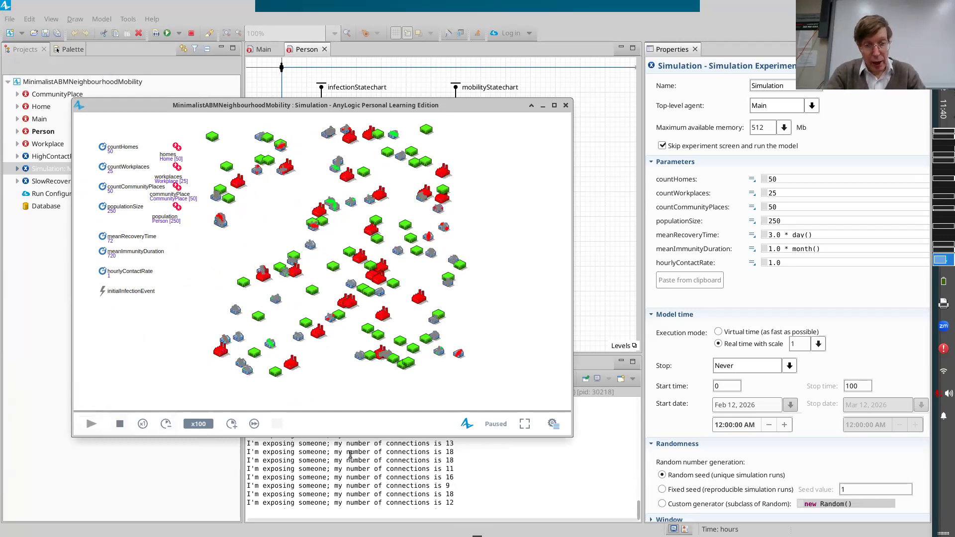
Show the developer panel of the paused run and dive into the communityPlace population.
{"action": "left_click", "coordinate": [558, 426]}
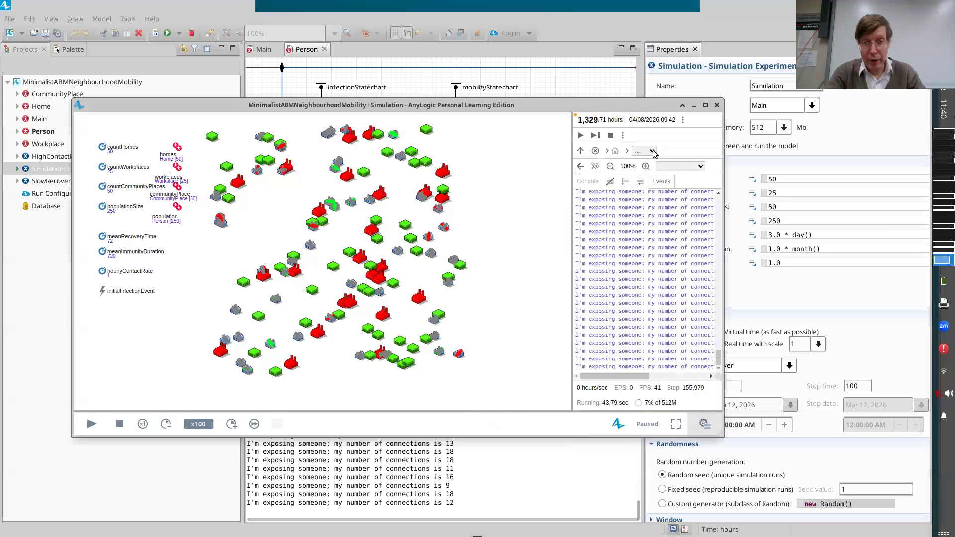
{"action": "left_click", "coordinate": [645, 151]}
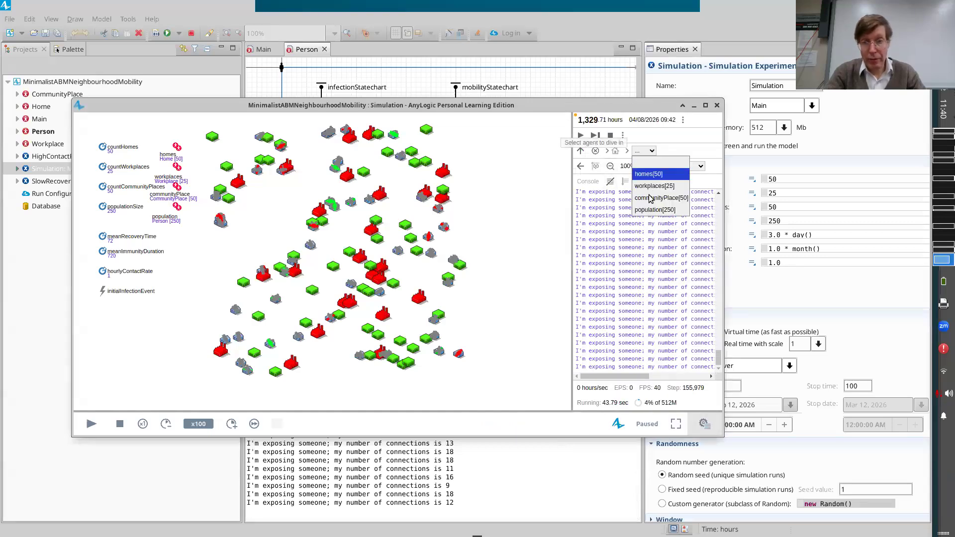
{"action": "left_click", "coordinate": [652, 198]}
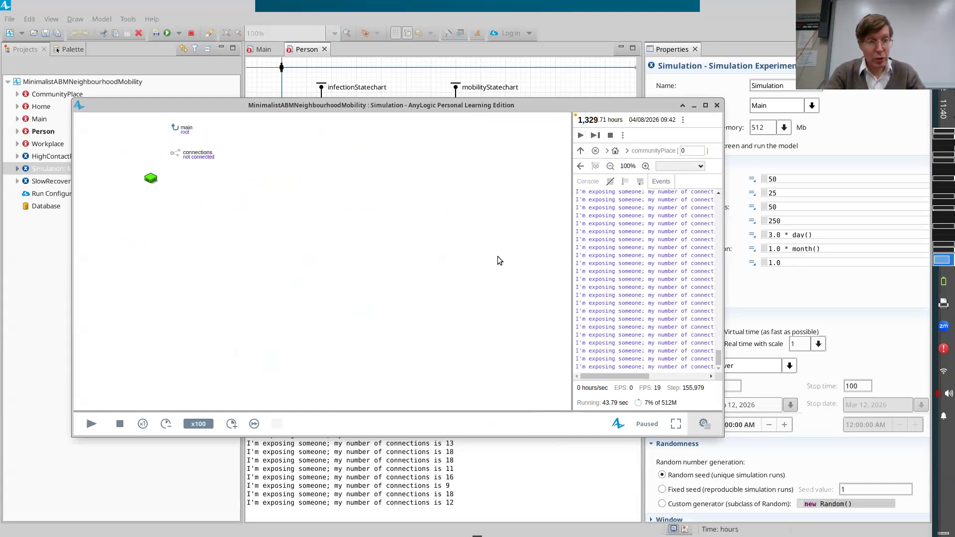
Return to the top-level agent, dive into the population of persons, and step through individual statecharts up to index 5.
{"action": "left_click", "coordinate": [615, 151]}
{"action": "left_click", "coordinate": [646, 151]}
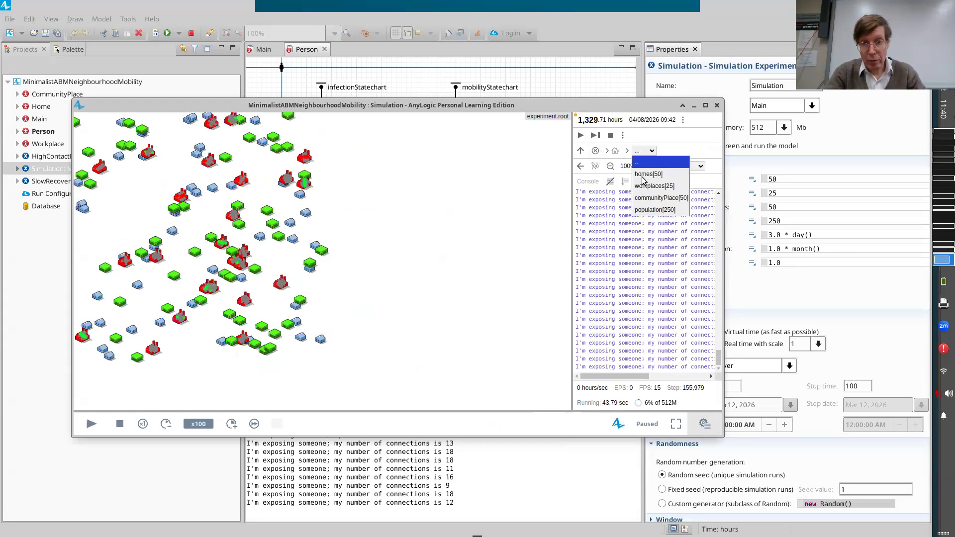
{"action": "left_click", "coordinate": [655, 210]}
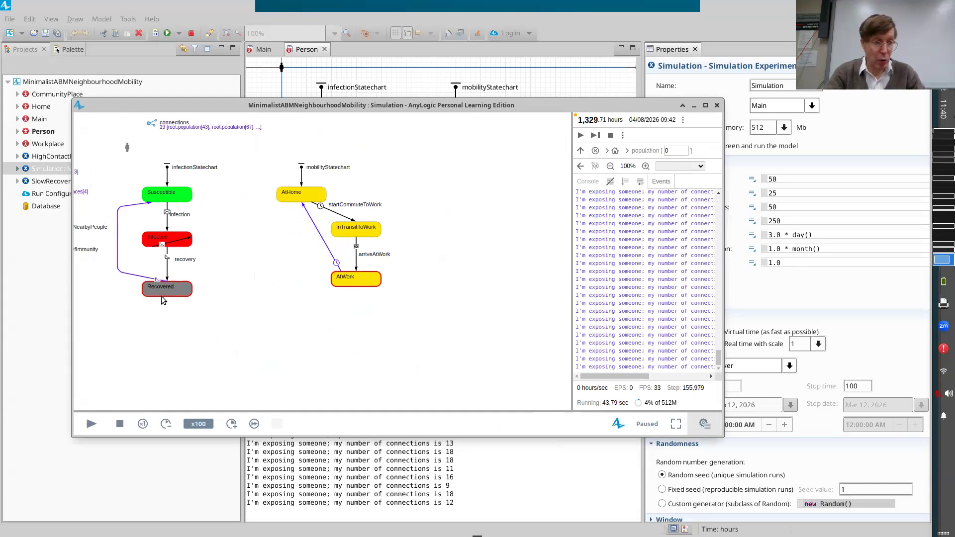
{"action": "left_click", "coordinate": [685, 149]}
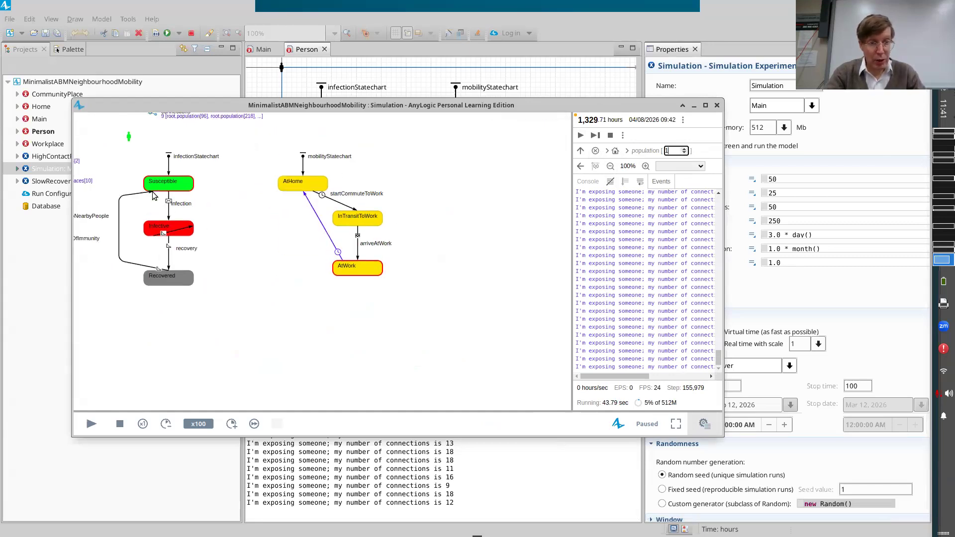
{"action": "left_click", "coordinate": [685, 151]}
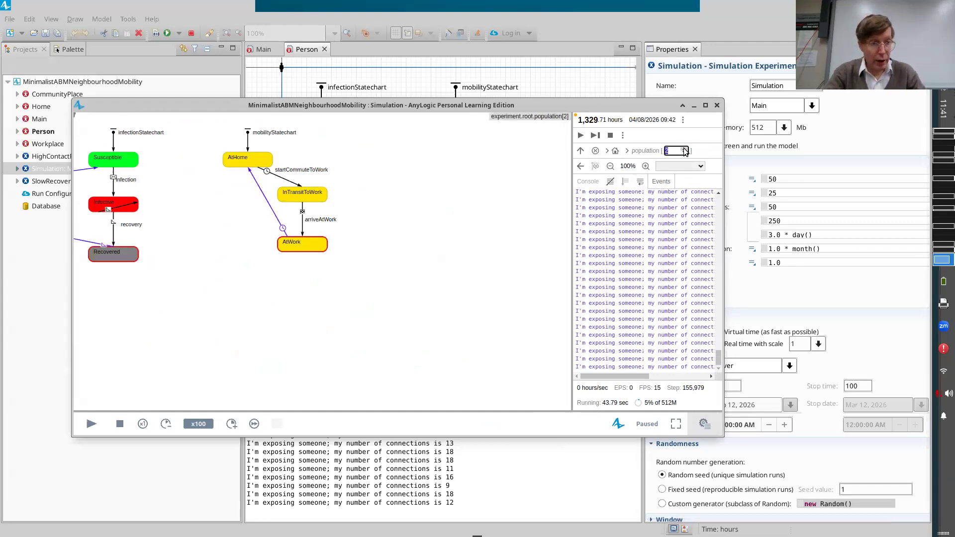
{"action": "left_click", "coordinate": [686, 149]}
{"action": "left_click", "coordinate": [686, 148]}
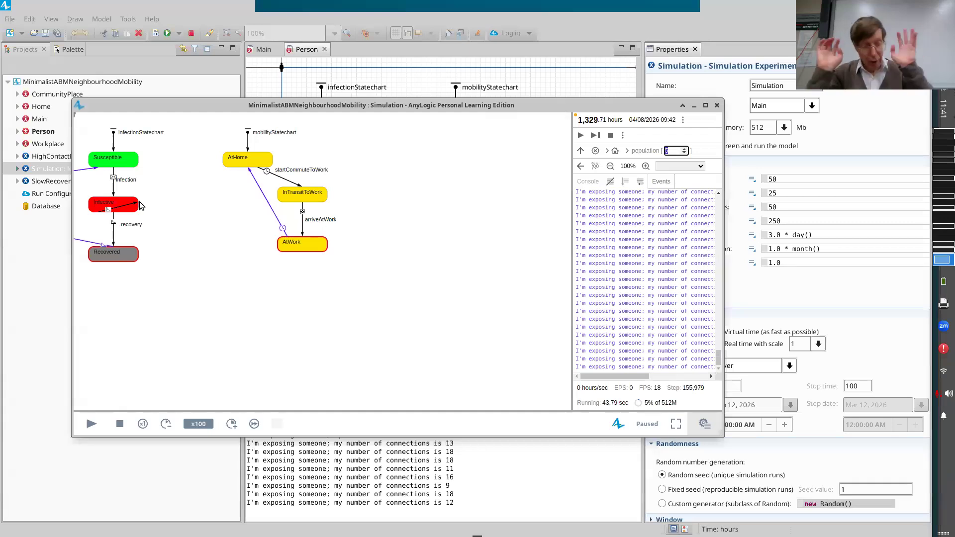
Stop the simulation run and terminate the experiment to return to the model editor.
{"action": "left_click", "coordinate": [119, 423]}
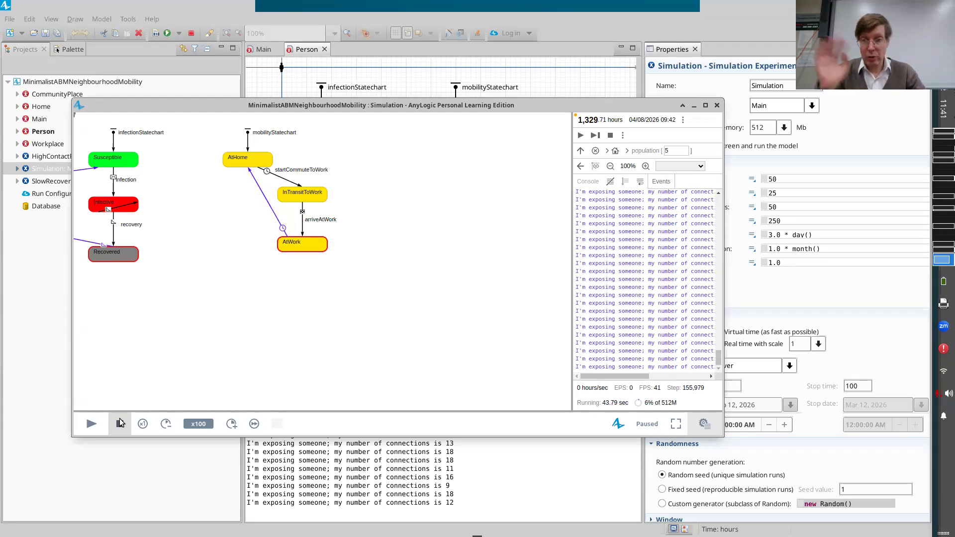
{"action": "left_click", "coordinate": [120, 424]}
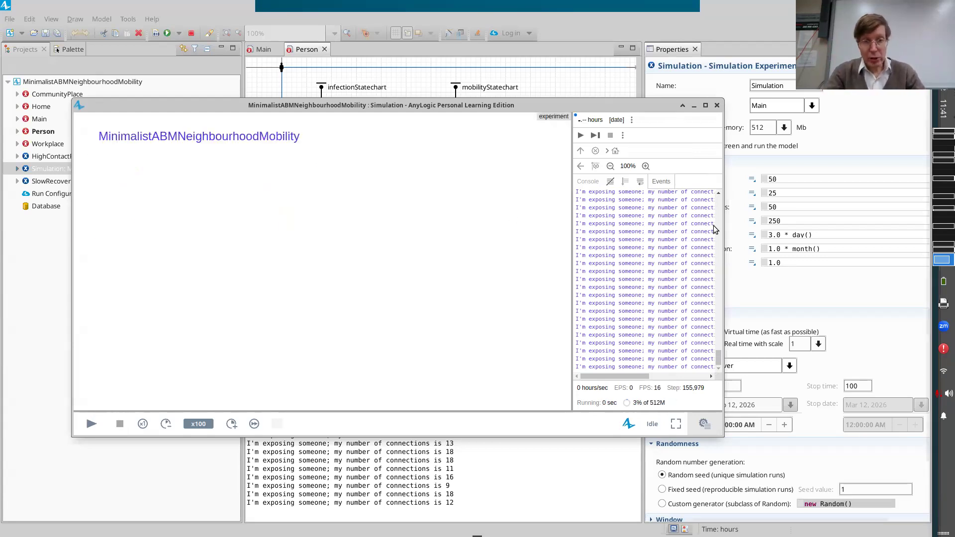
{"action": "left_click", "coordinate": [192, 33]}
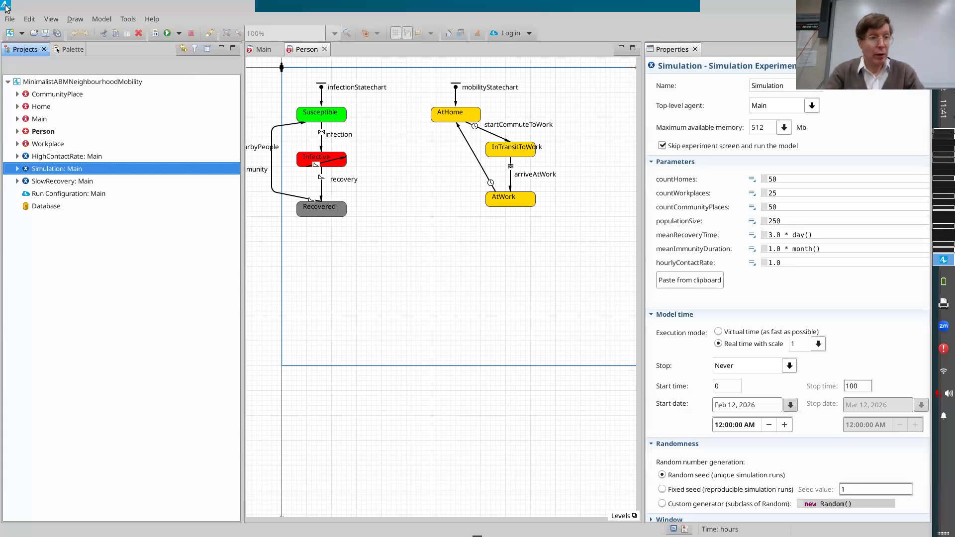
Save the model as a new copy named MinimalistABMNeighbourhoodMobilityV2 in the default Models location.
{"action": "left_click", "coordinate": [10, 20]}
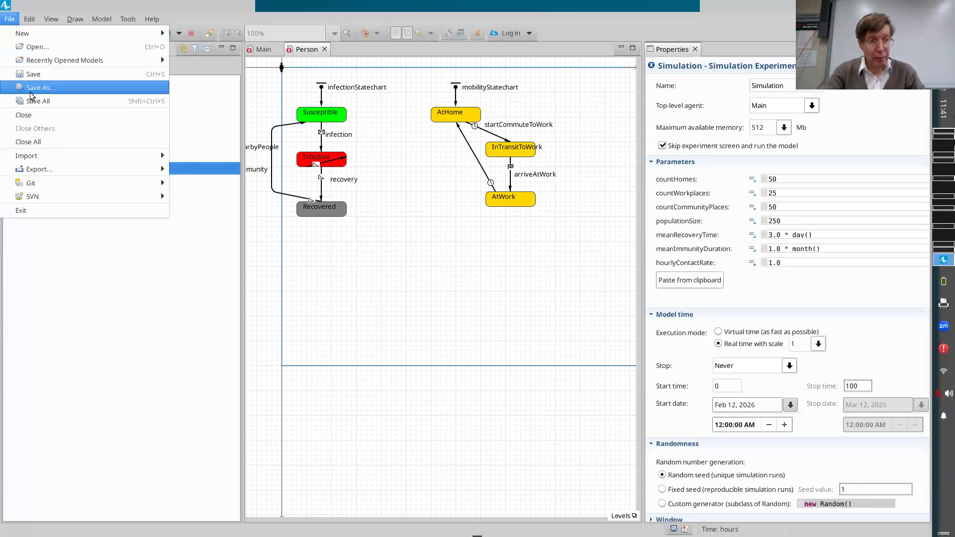
{"action": "left_click", "coordinate": [31, 93]}
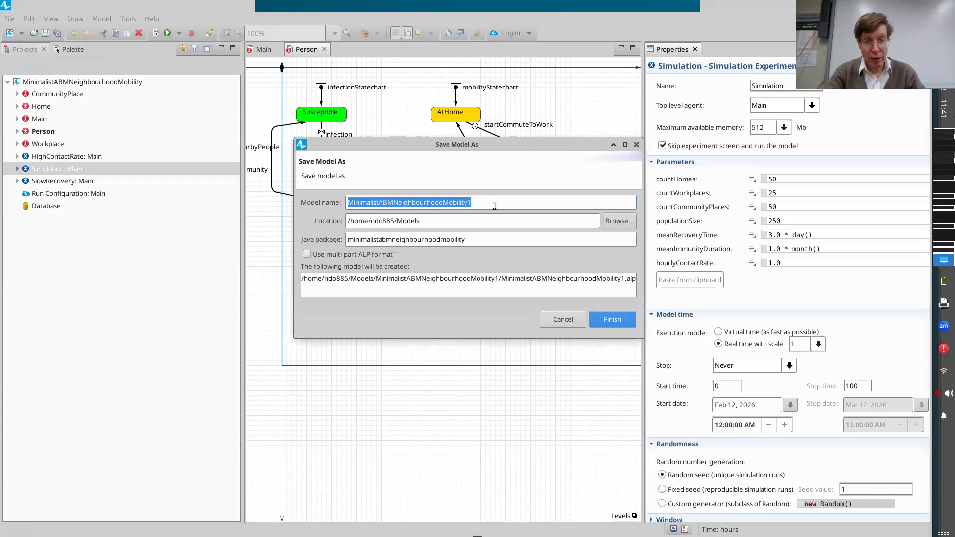
{"action": "left_click", "coordinate": [494, 206]}
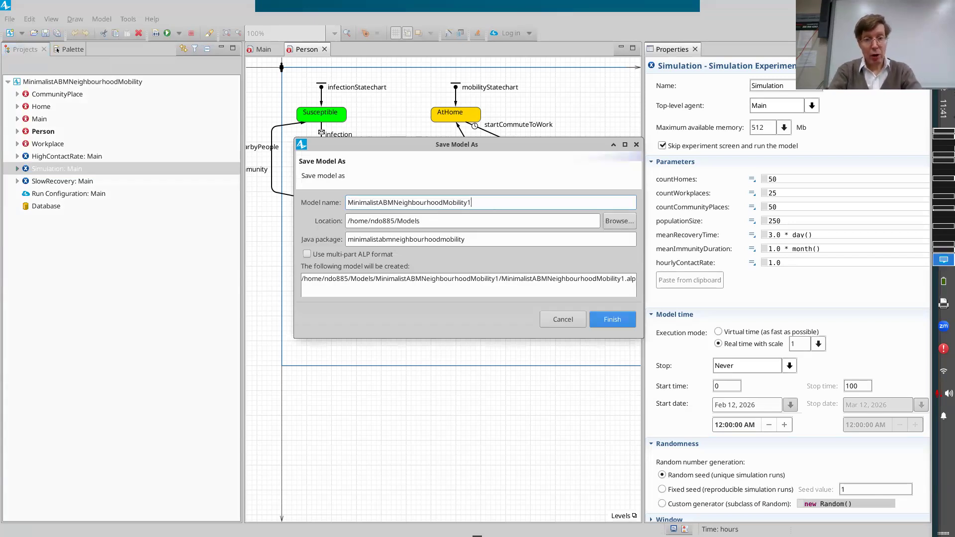
{"action": "key", "text": "BackSpace"}
{"action": "type", "text": "V3"}
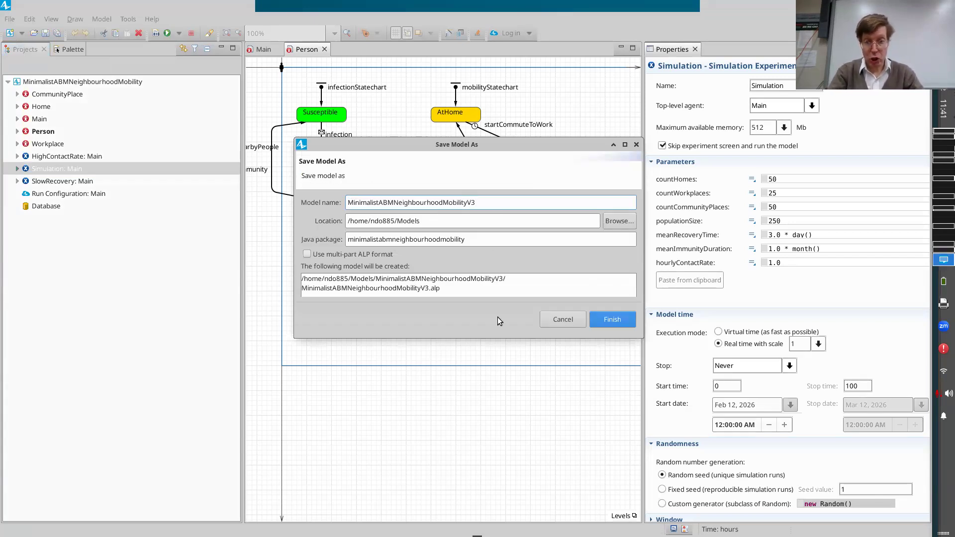
{"action": "key", "text": "BackSpace"}
{"action": "type", "text": "2"}
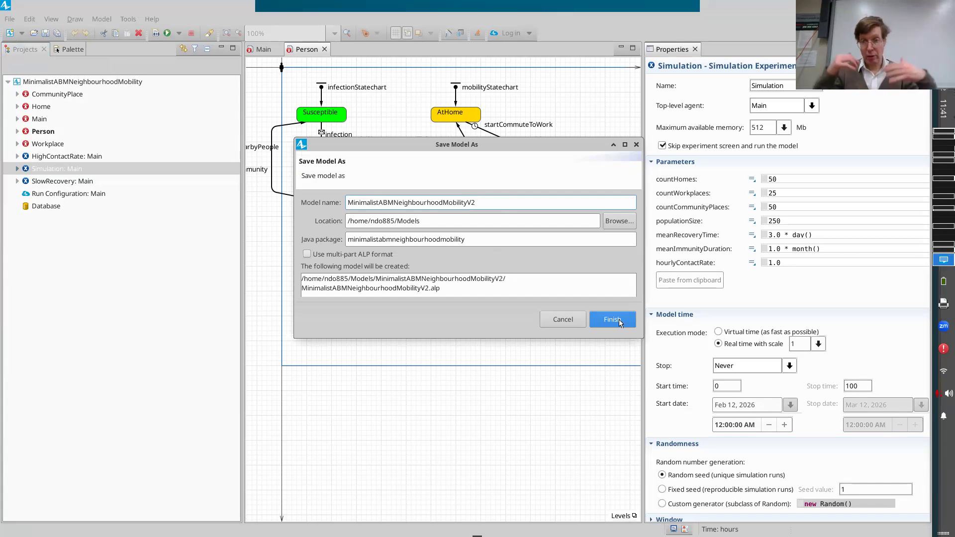
{"action": "left_click", "coordinate": [619, 319]}
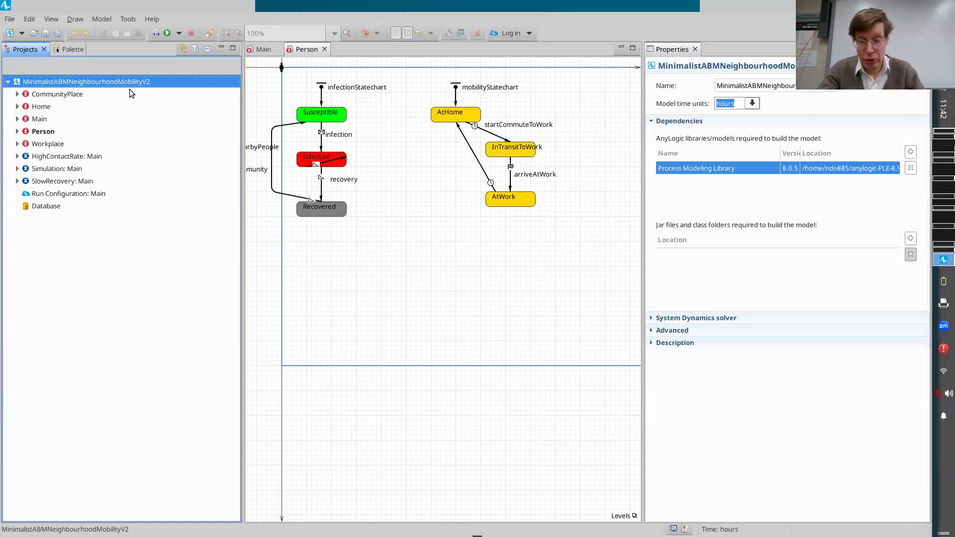
Open the Main agent of the V2 model and add a new statistic to its population of persons.
{"action": "double_click", "coordinate": [38, 119]}
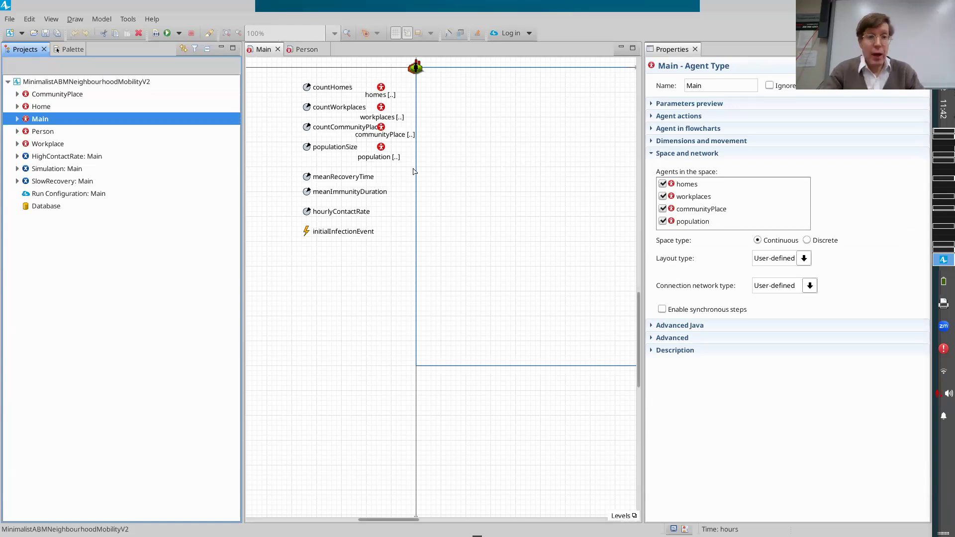
{"action": "left_click", "coordinate": [495, 150]}
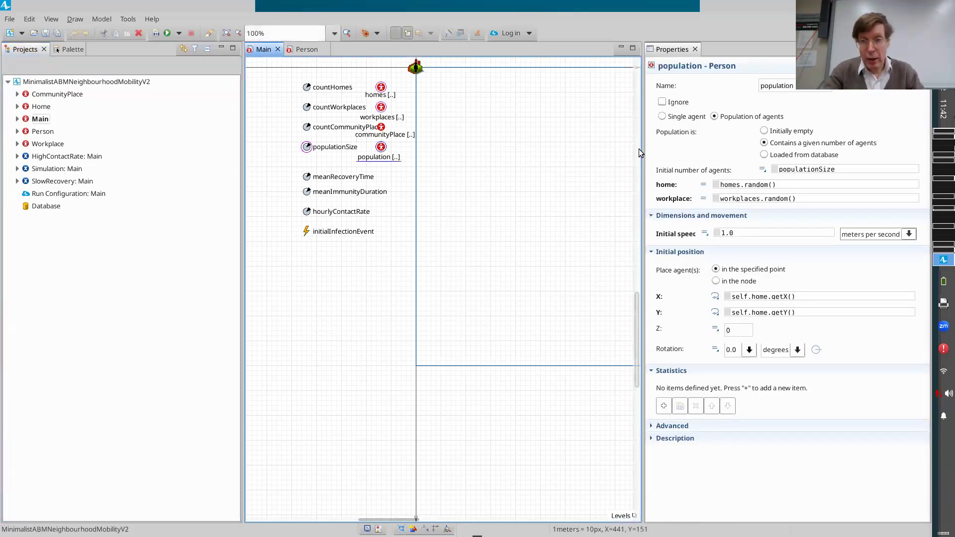
{"action": "left_click_drag", "start_coordinate": [641, 151], "coordinate": [523, 249]}
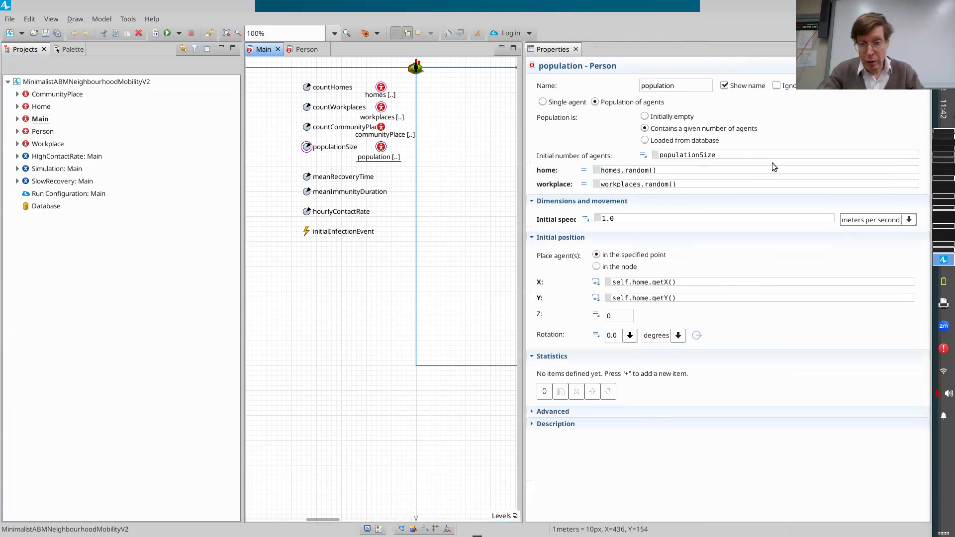
{"action": "left_click", "coordinate": [544, 392]}
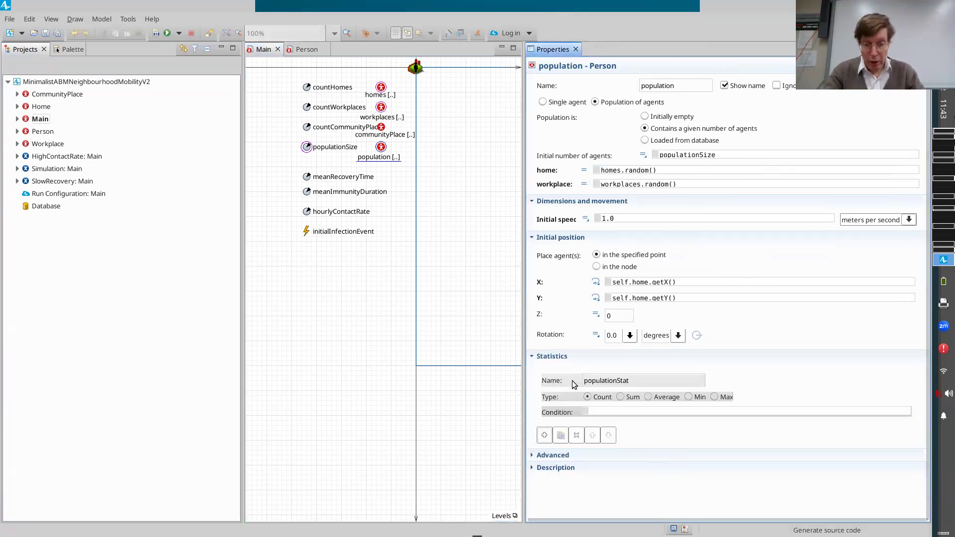
Name the new population statistic PrevalentCaseCount.
{"action": "left_click", "coordinate": [532, 356]}
{"action": "left_click", "coordinate": [534, 357]}
{"action": "left_click", "coordinate": [533, 356]}
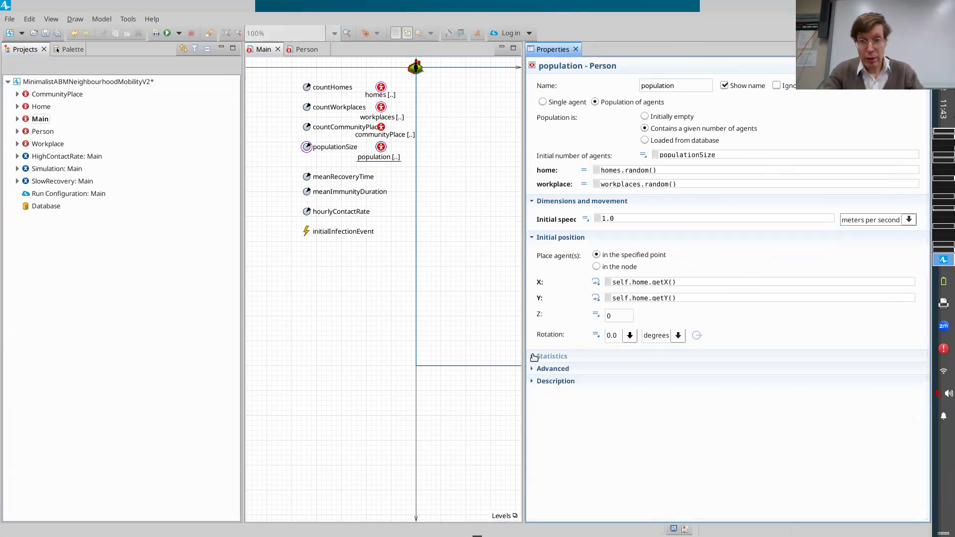
{"action": "left_click", "coordinate": [533, 356]}
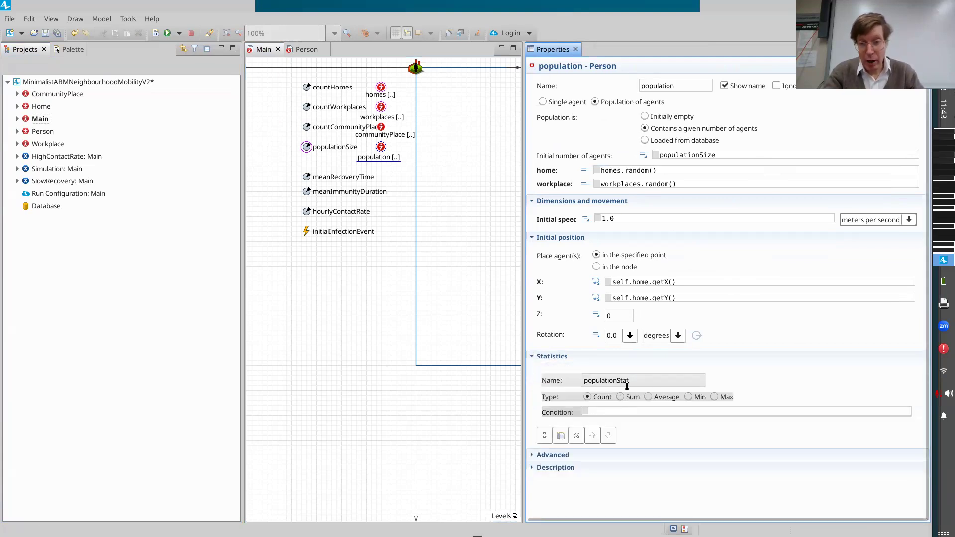
{"action": "left_click", "coordinate": [544, 370]}
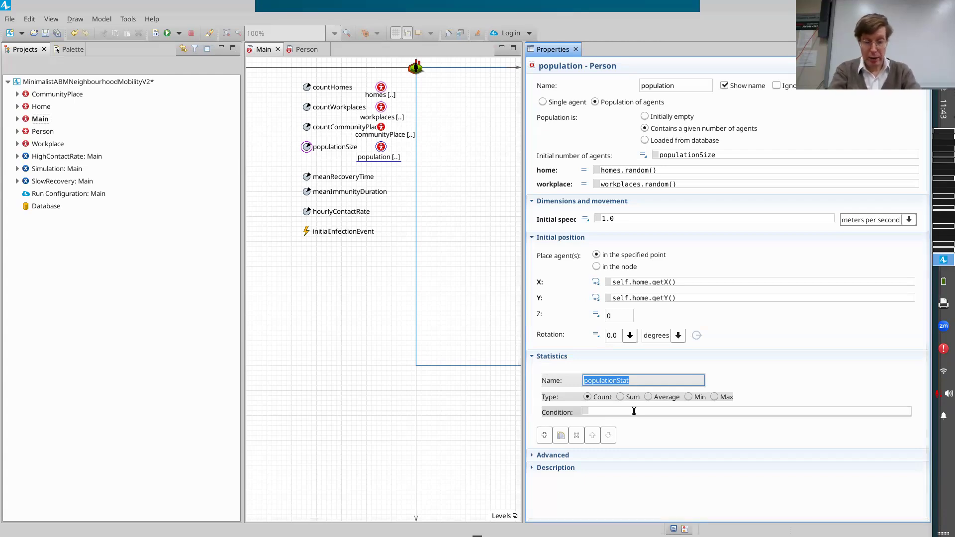
{"action": "type", "text": "Pre"}
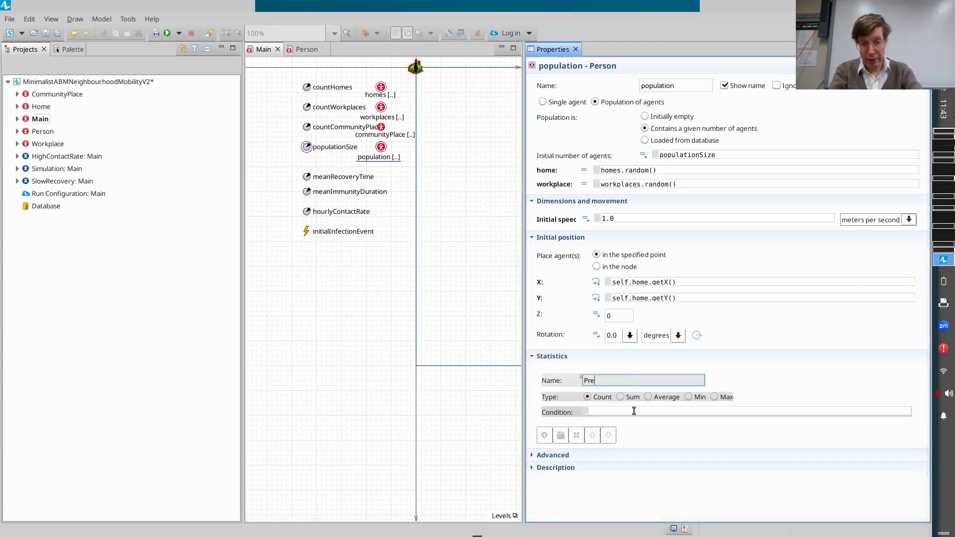
{"action": "type", "text": "valentCaseCount"}
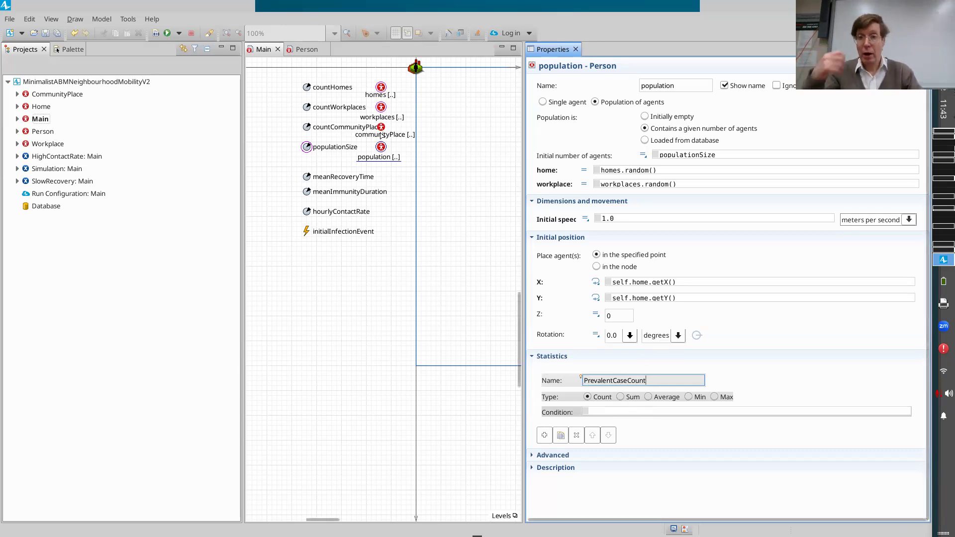
Set the condition of the PrevalentCaseCount statistic to agent.inState(Infective) and build the model.
{"action": "left_click", "coordinate": [600, 411]}
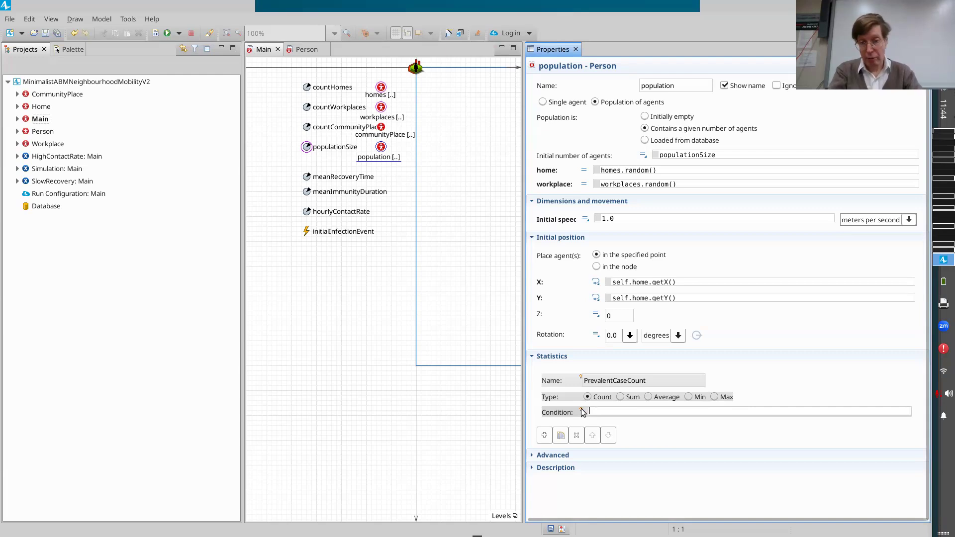
{"action": "mouse_move", "coordinate": [582, 411]}
{"action": "type", "text": "agen"}
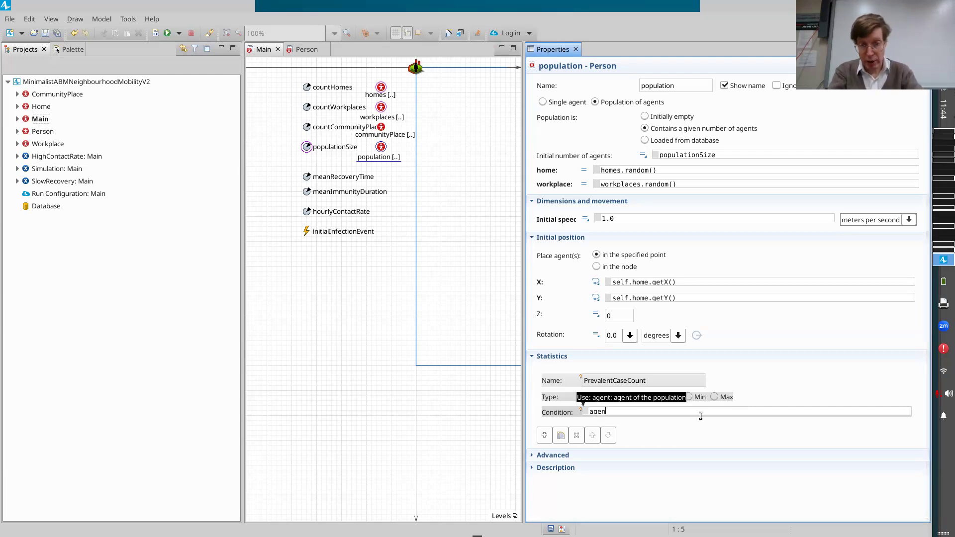
{"action": "type", "text": "t."}
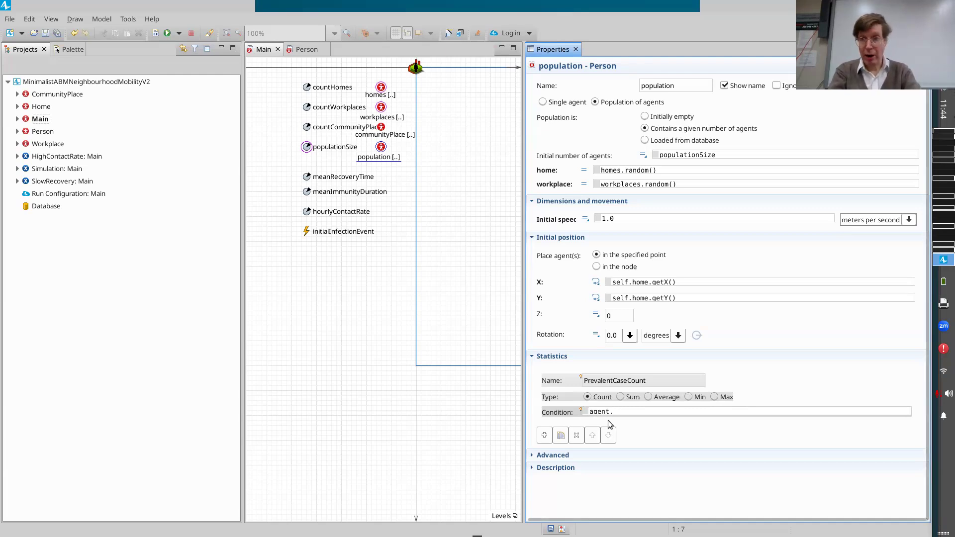
{"action": "type", "text": "in"}
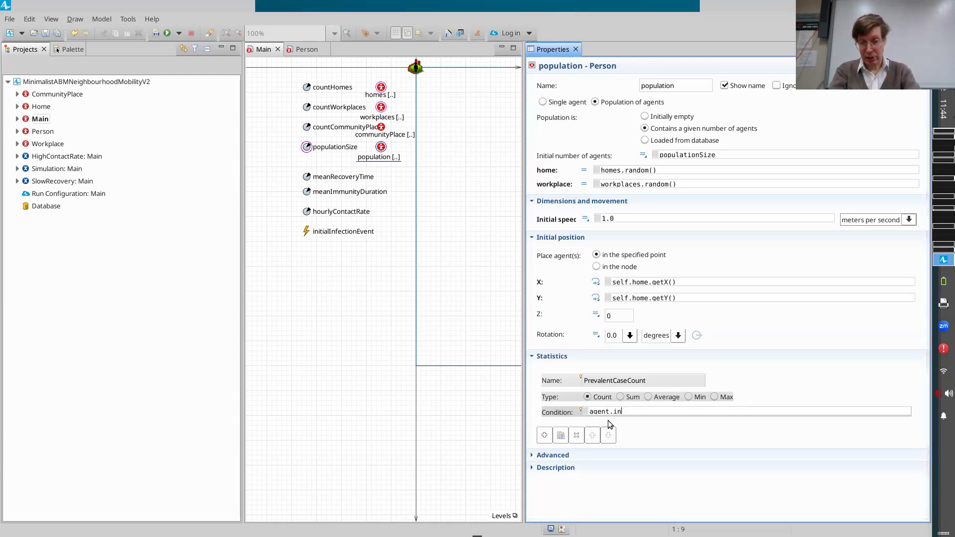
{"action": "type", "text": "State("}
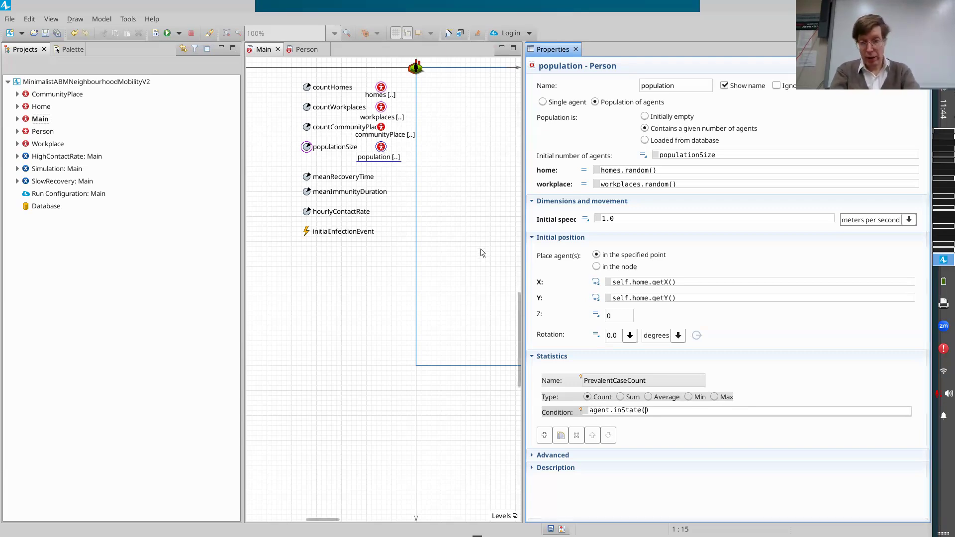
{"action": "type", "text": "Infective"}
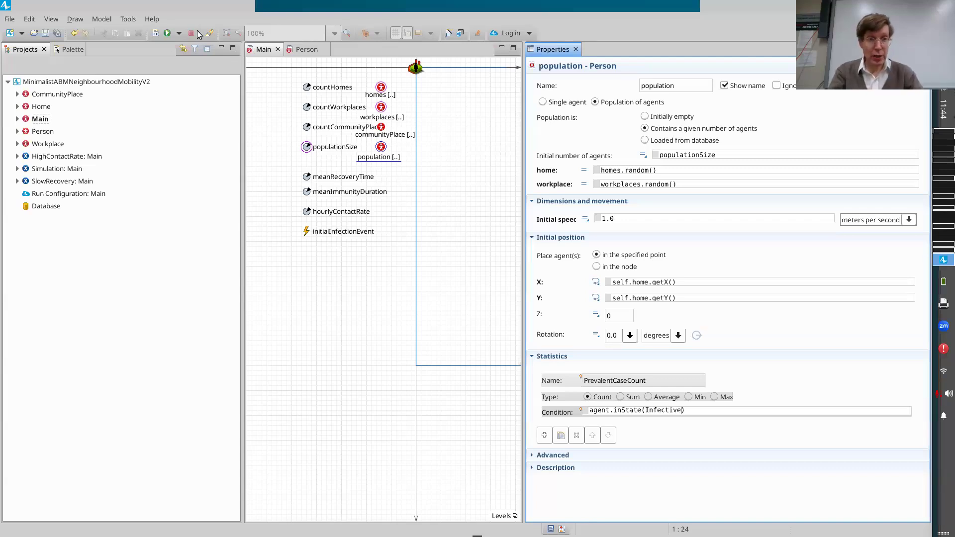
{"action": "left_click", "coordinate": [157, 33]}
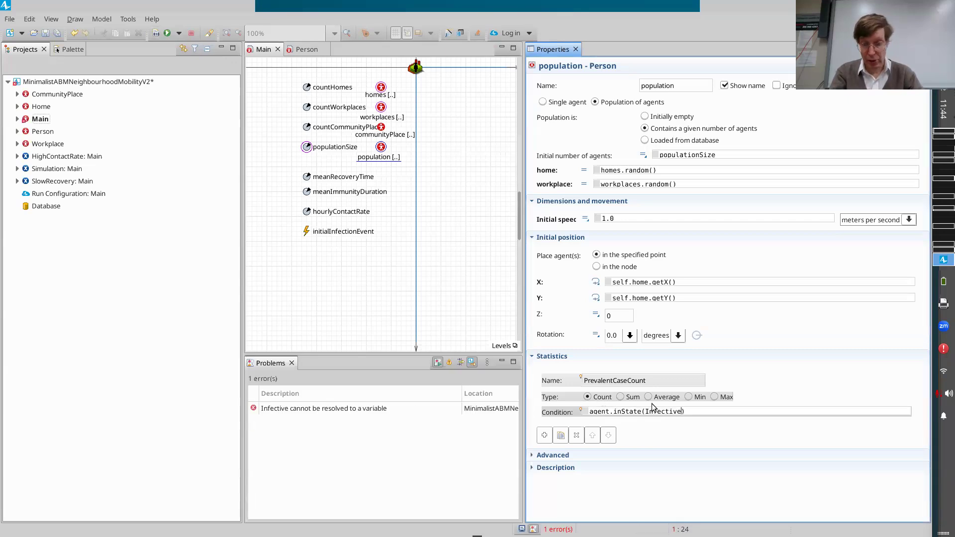
Qualify the state in the statistic's condition so it reads agent.inState(Person.Infective), and save the model.
{"action": "left_click", "coordinate": [657, 410]}
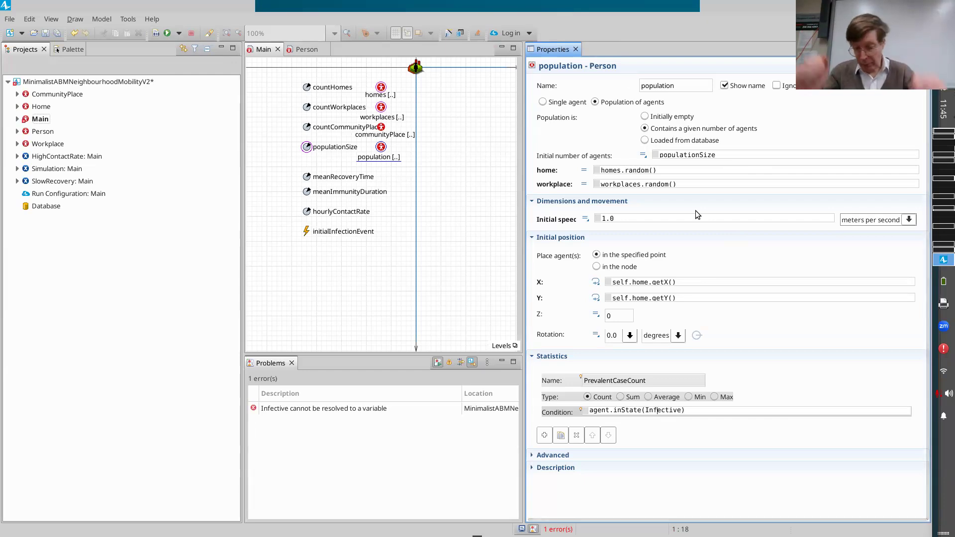
{"action": "key", "text": "Left"}
{"action": "key", "text": "Left"}
{"action": "key", "text": "Left"}
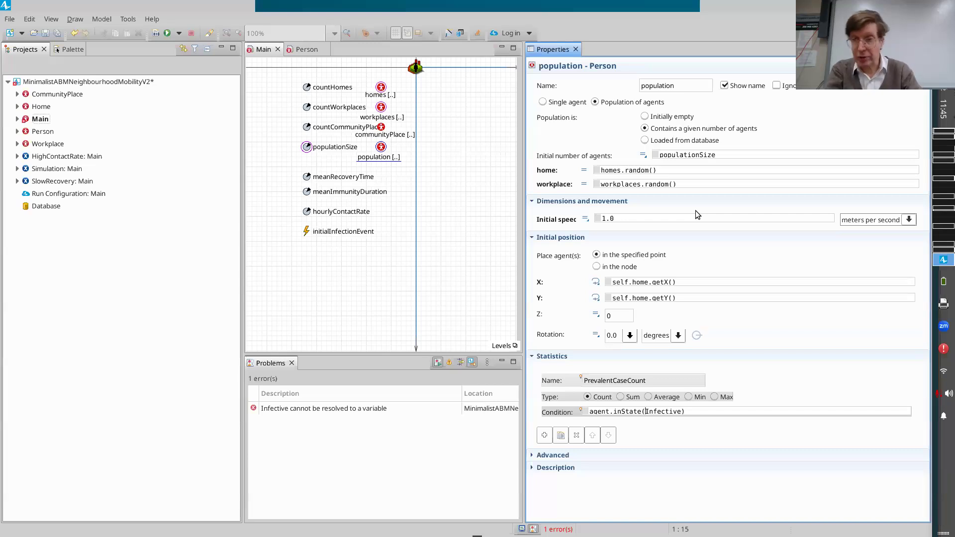
{"action": "type", "text": "Pers"}
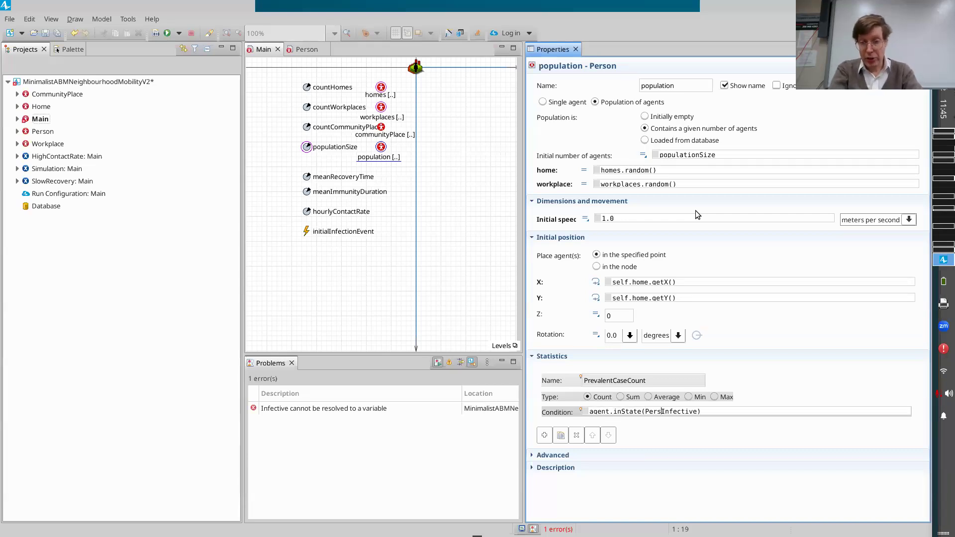
{"action": "type", "text": "on."}
{"action": "key", "text": "ctrl+s"}
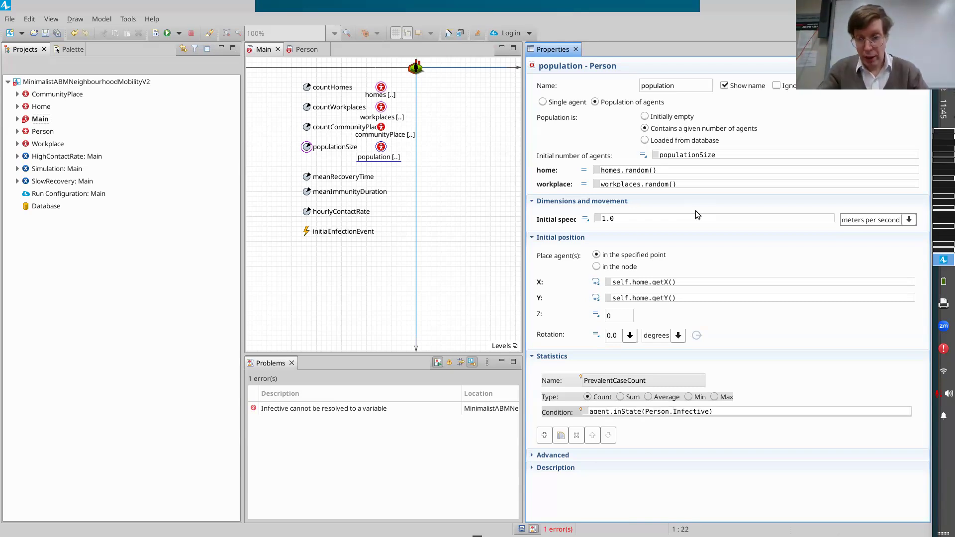
Highlight the Person prefix in the condition, then rebuild and save the model.
{"action": "key", "text": "ctrl+shift+Left"}
{"action": "key", "text": "ctrl+shift+Left"}
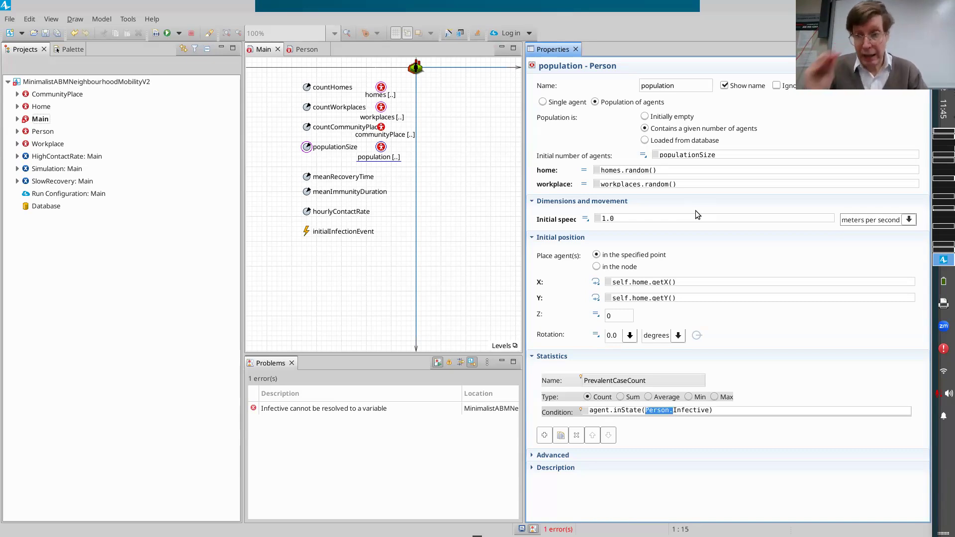
{"action": "key", "text": "ctrl+s"}
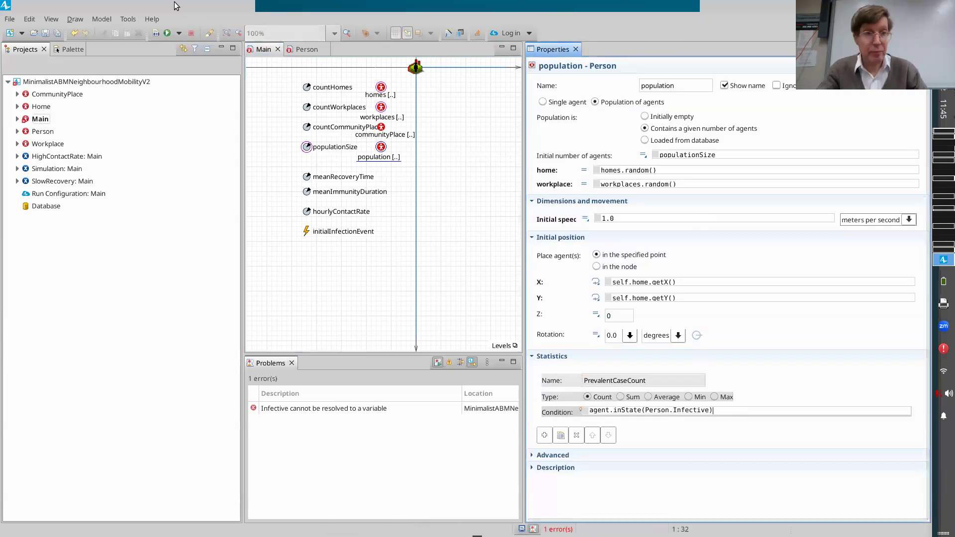
{"action": "left_click", "coordinate": [156, 33]}
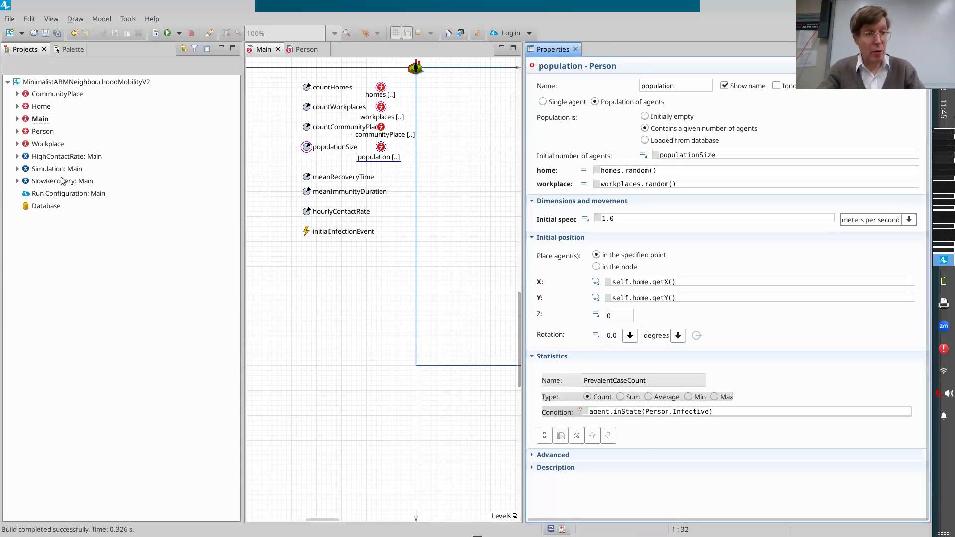
{"action": "key", "text": "ctrl+s"}
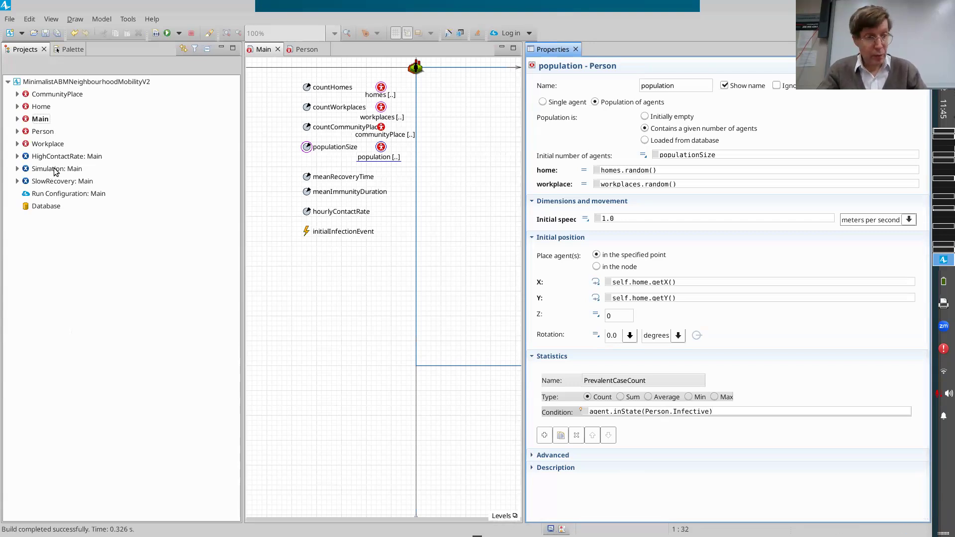
Run the Simulation experiment and inspect the statistics of the population of persons in the running model.
{"action": "right_click", "coordinate": [55, 170]}
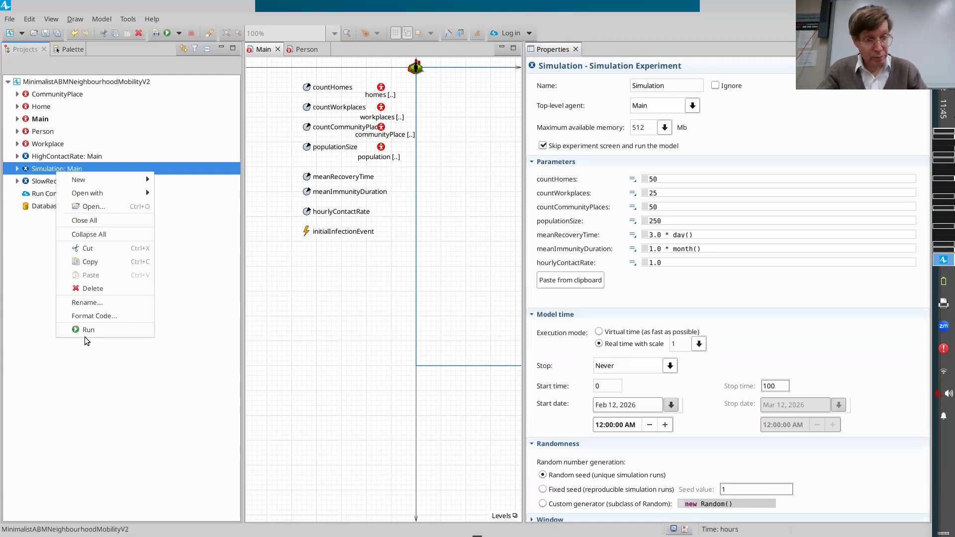
{"action": "left_click", "coordinate": [88, 330]}
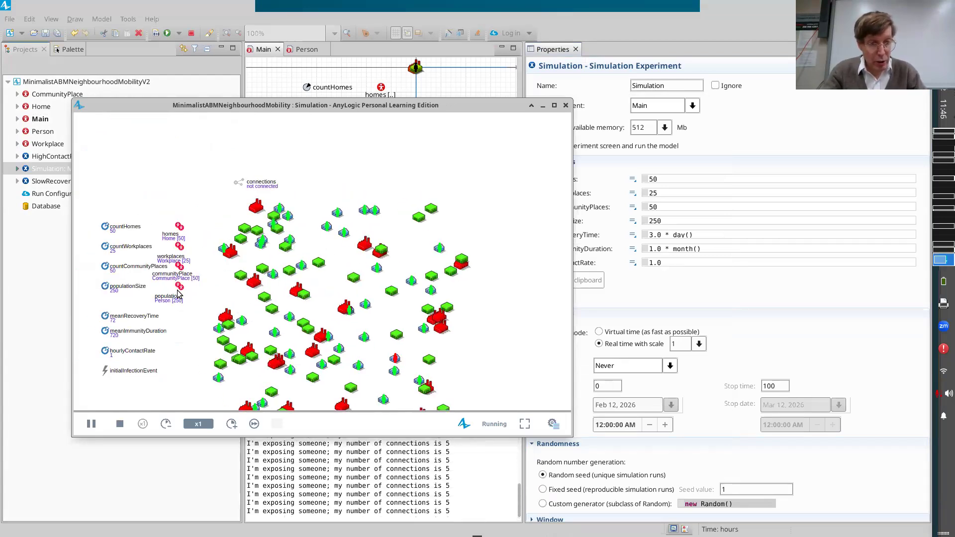
{"action": "left_click", "coordinate": [180, 288]}
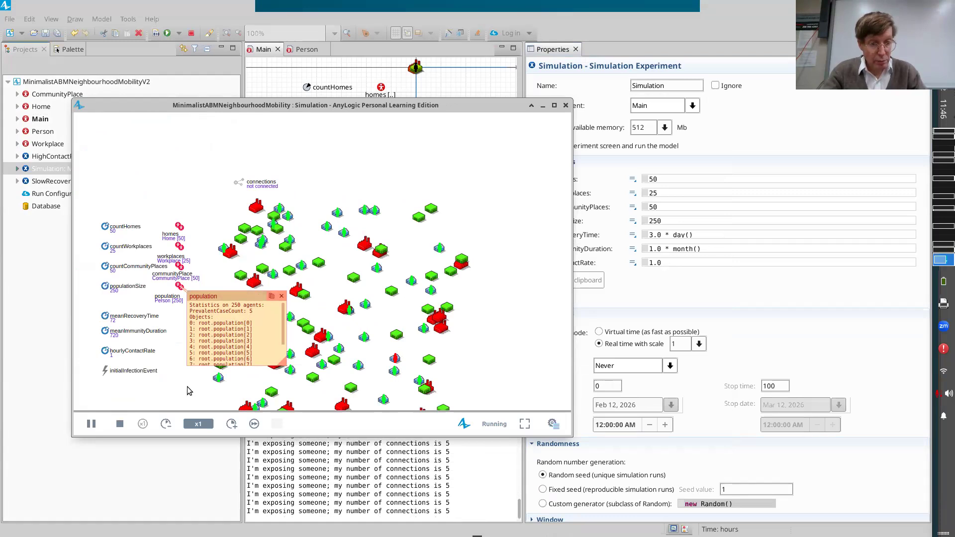
Speed the simulation up to x5 while watching the population statistics, and pause the run.
{"action": "left_click", "coordinate": [232, 426]}
{"action": "left_click", "coordinate": [231, 425]}
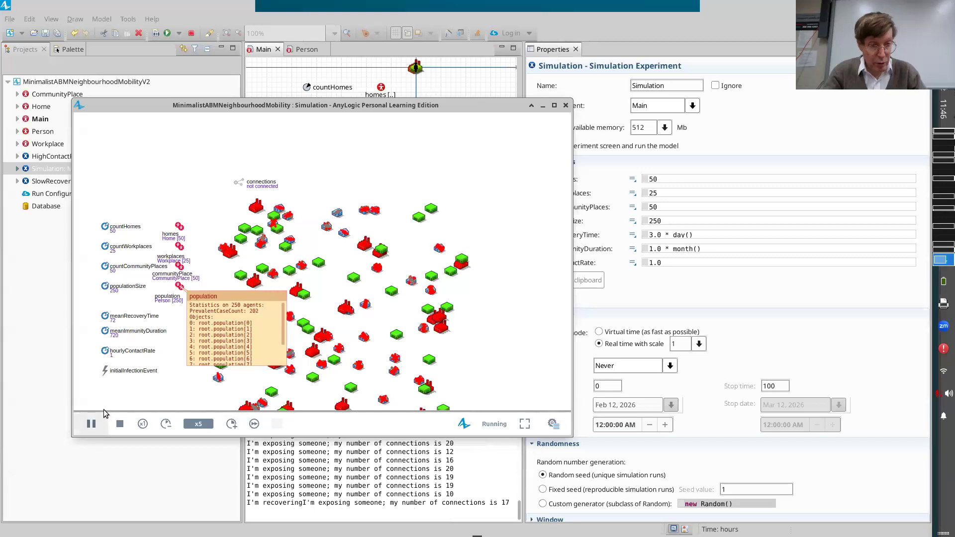
{"action": "left_click", "coordinate": [91, 424]}
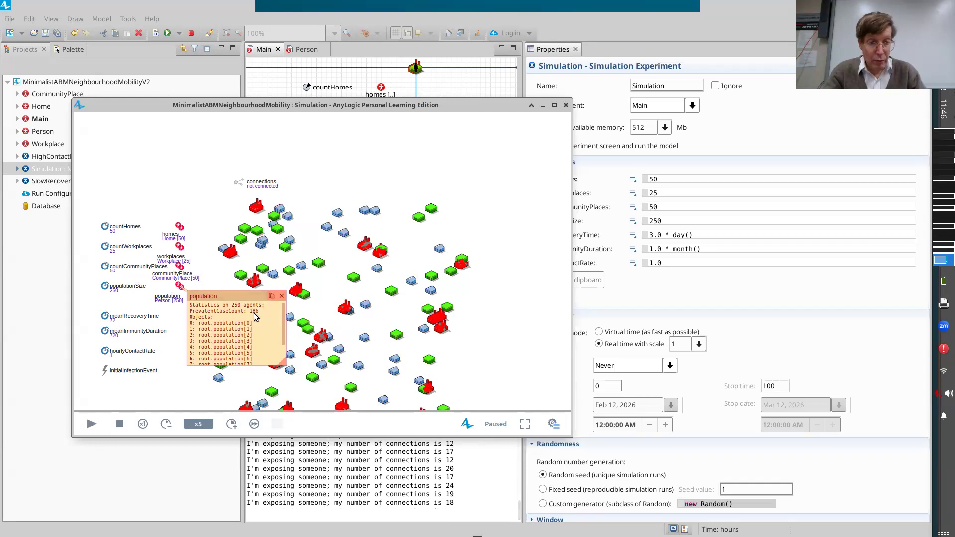
Close the population inspection, stop the simulation run, and close the simulation window.
{"action": "left_click", "coordinate": [282, 297]}
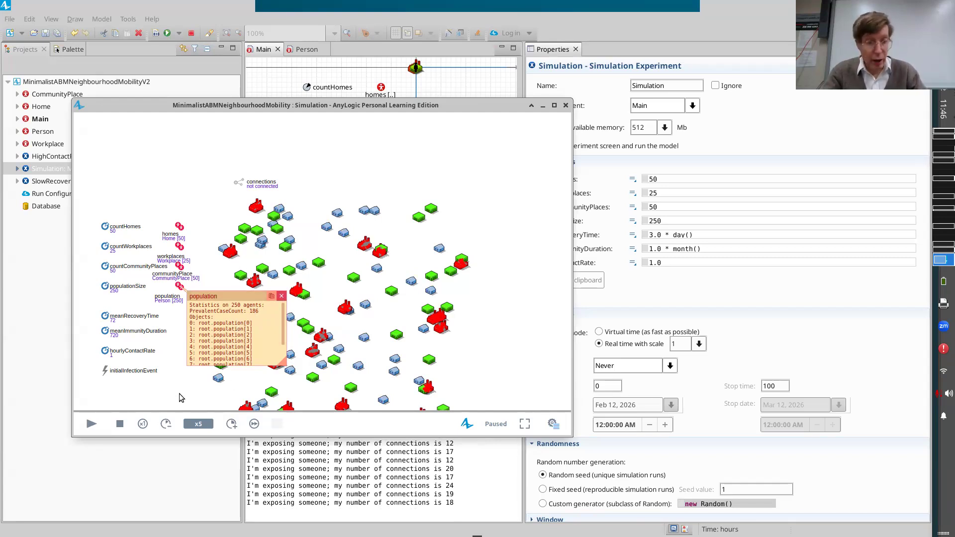
{"action": "left_click", "coordinate": [116, 427]}
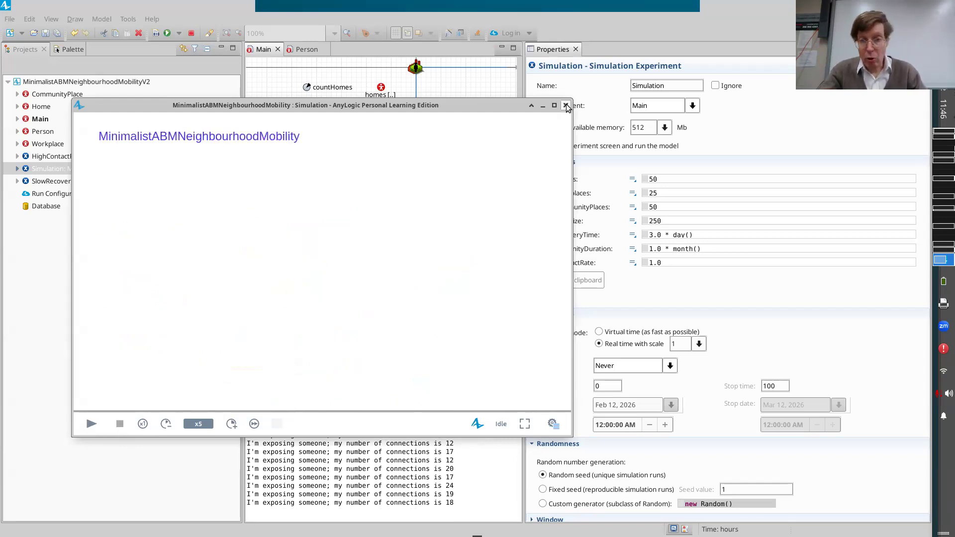
{"action": "left_click", "coordinate": [566, 106]}
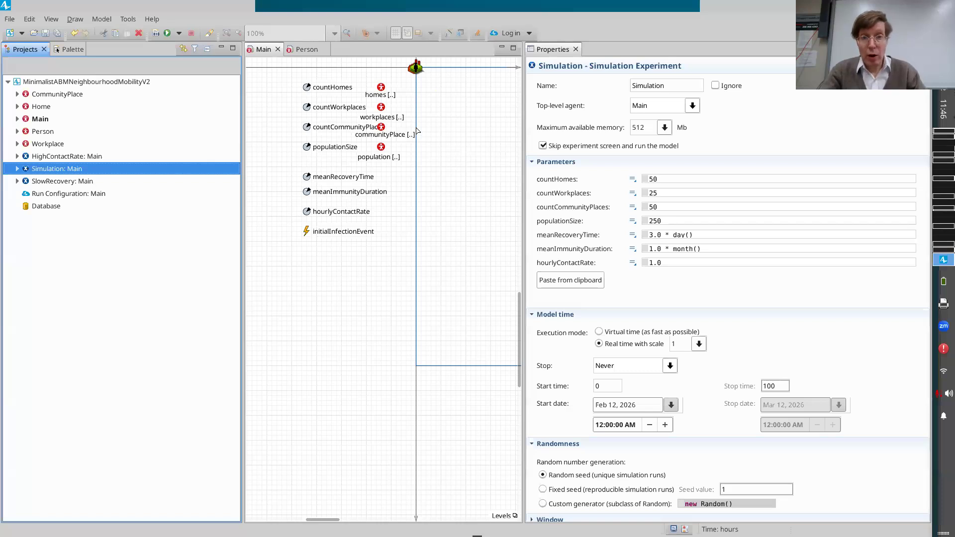
Place a Time Plot from the Analysis charts on Main, beside the scale and connections and above the horizontal axis.
{"action": "scroll", "coordinate": [417, 131], "scroll_direction": "up", "scroll_amount": 5}
{"action": "scroll", "coordinate": [417, 130], "scroll_direction": "left", "scroll_amount": 5}
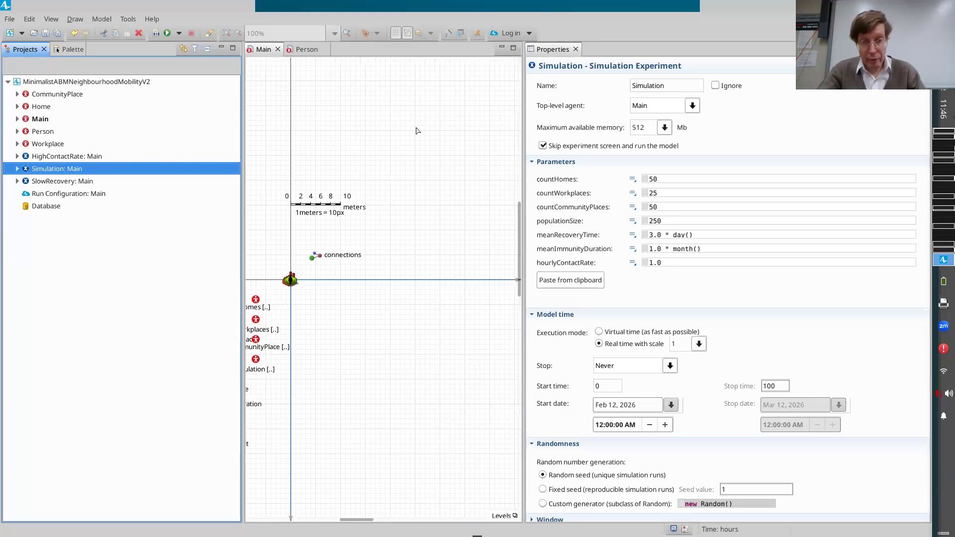
{"action": "scroll", "coordinate": [417, 130], "scroll_direction": "up", "scroll_amount": 1}
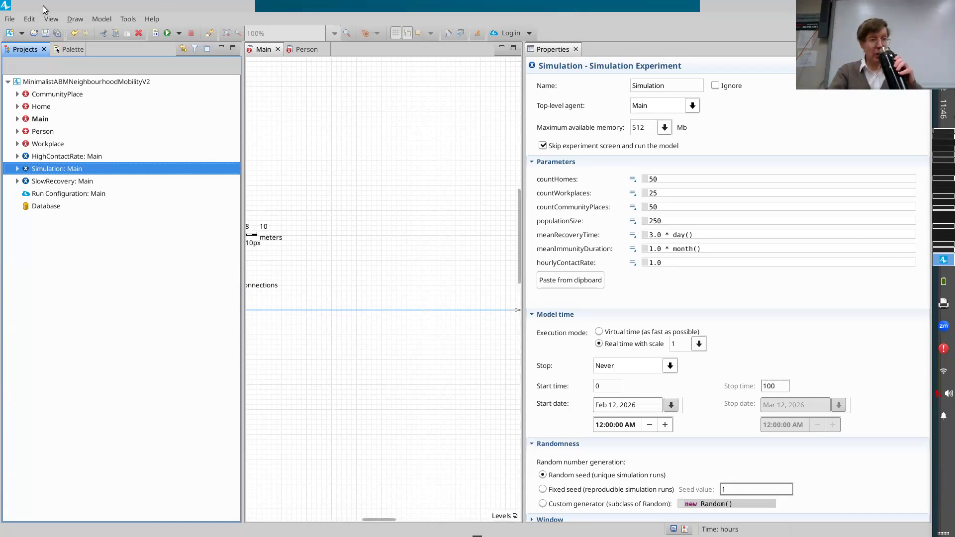
{"action": "left_click", "coordinate": [73, 50]}
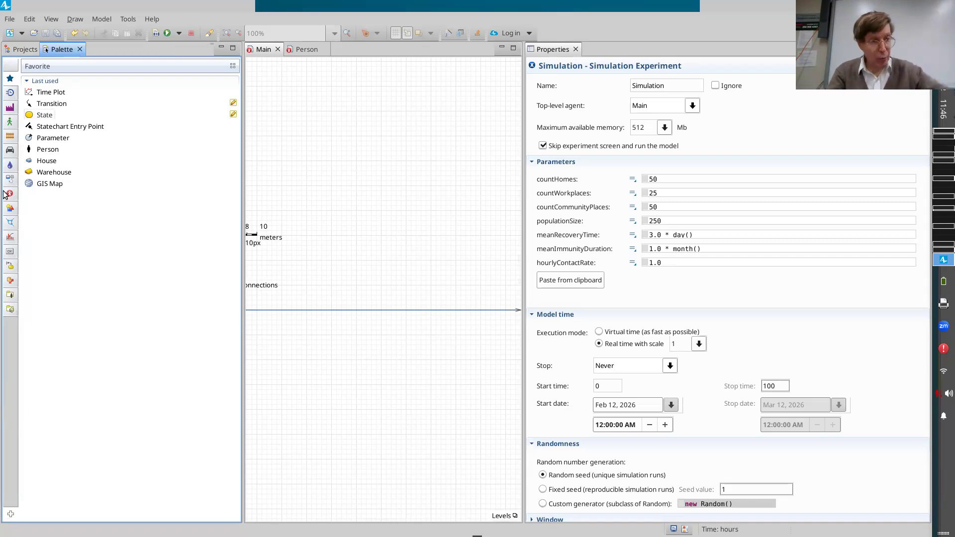
{"action": "left_click", "coordinate": [10, 237]}
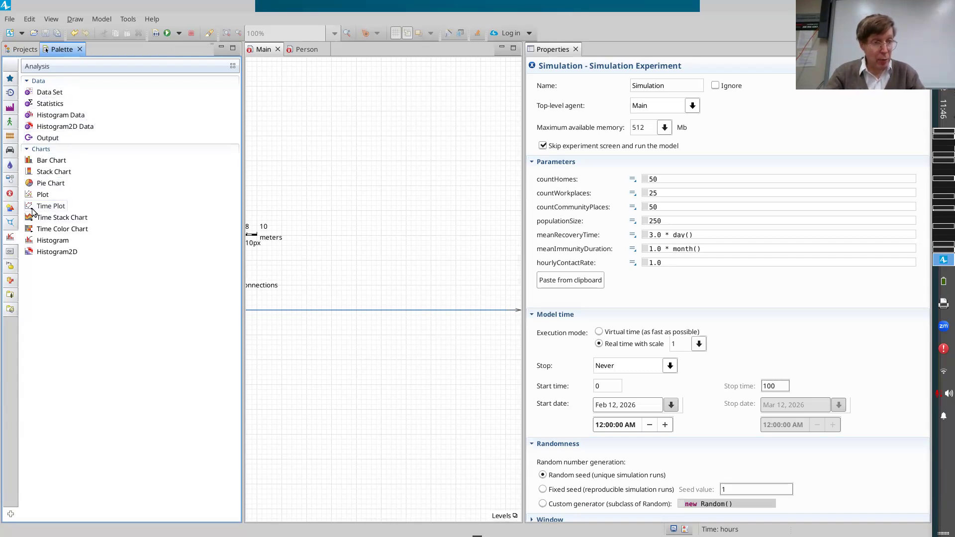
{"action": "left_click_drag", "start_coordinate": [32, 212], "coordinate": [287, 201]}
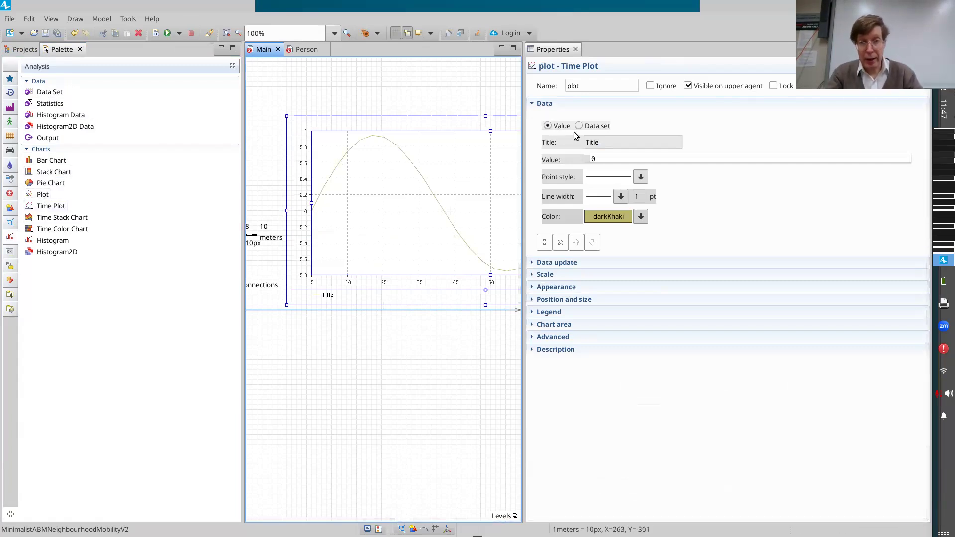
Rename the time plot to infectionStatusTimePlot and save the model.
{"action": "left_click", "coordinate": [593, 85]}
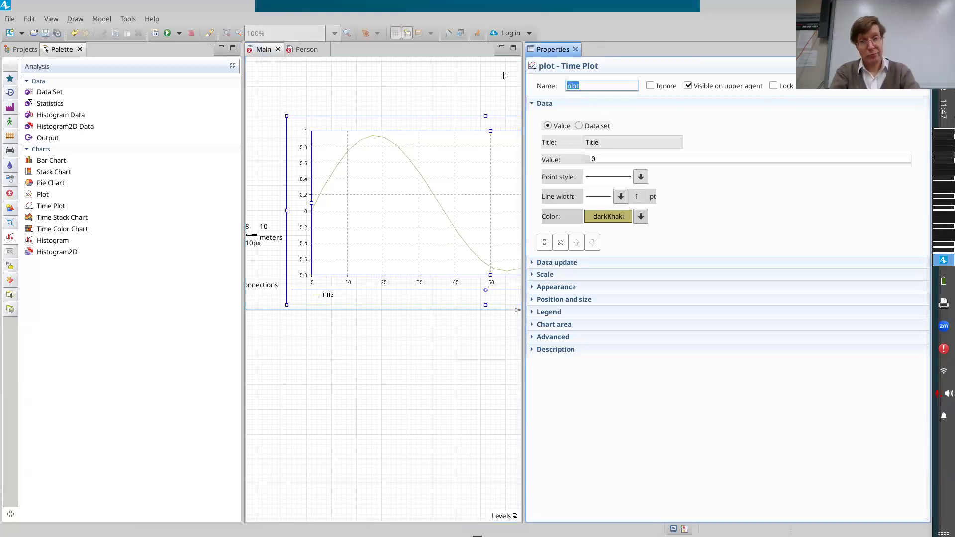
{"action": "type", "text": "prave"}
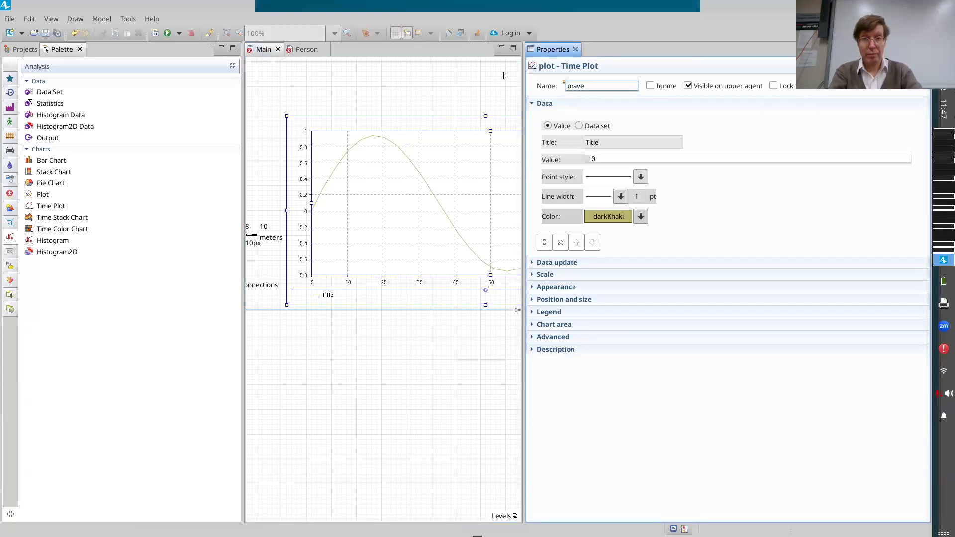
{"action": "type", "text": "valenceTime"}
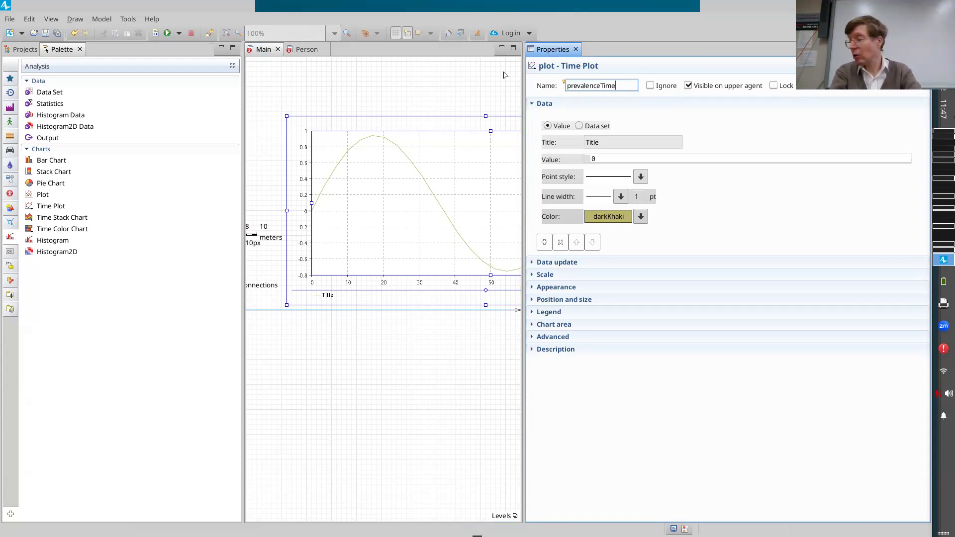
{"action": "key", "text": "Return"}
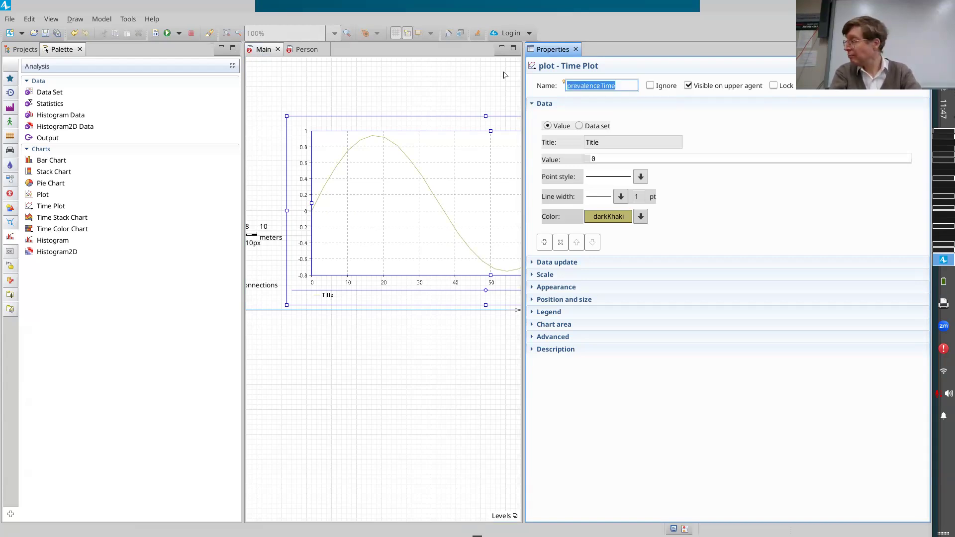
{"action": "type", "text": "infectionStatus"}
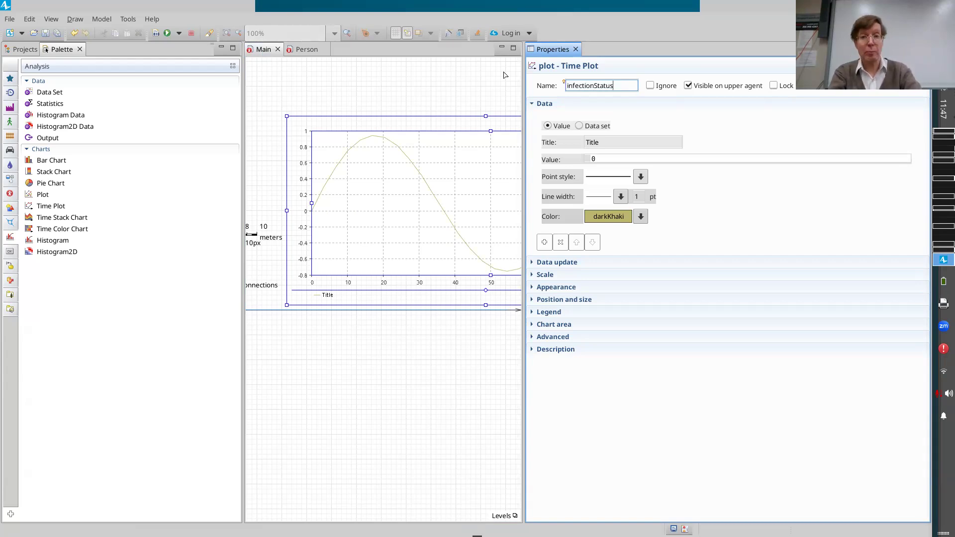
{"action": "type", "text": "TimePlot"}
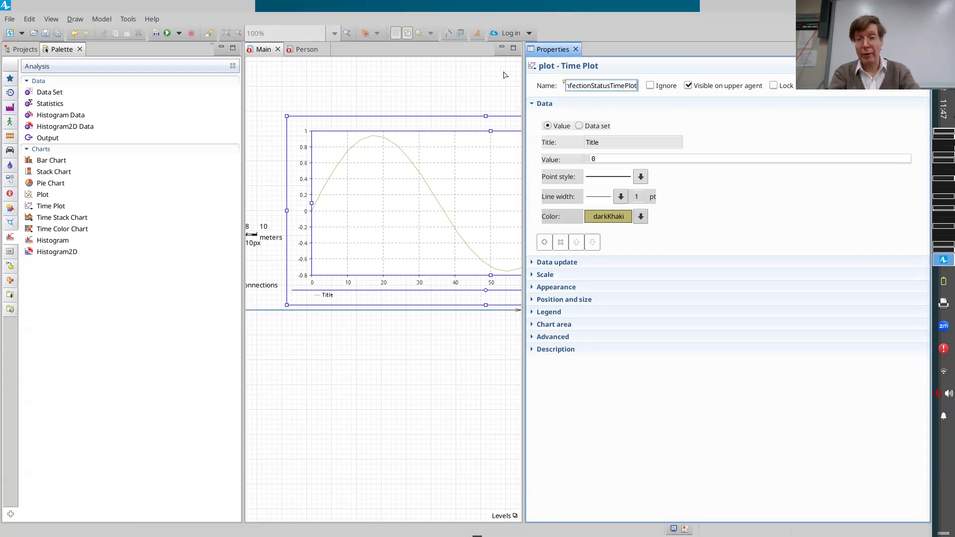
{"action": "key", "text": "Return"}
{"action": "key", "text": "ctrl+s"}
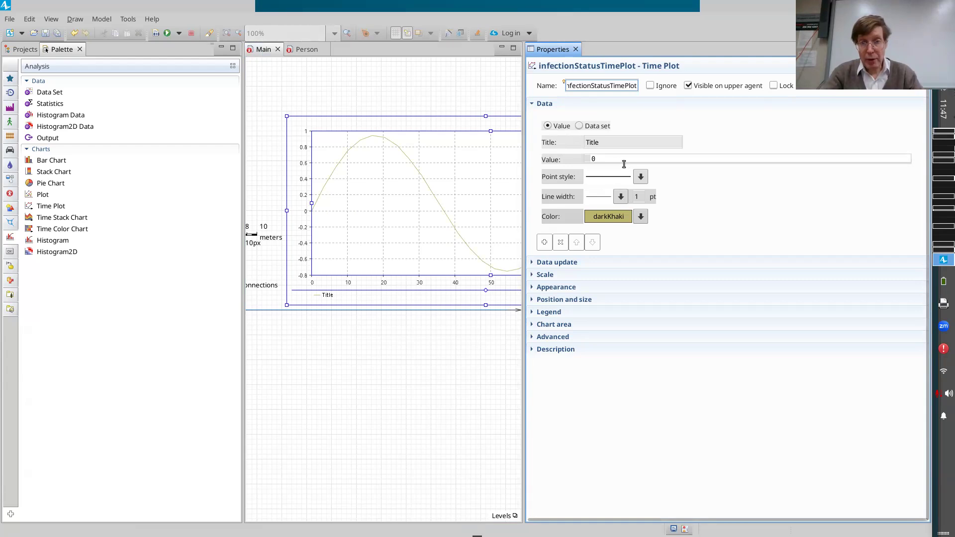
Set the title of the time plot's data item to Prevalent Case Count.
{"action": "left_click_drag", "start_coordinate": [601, 142], "coordinate": [510, 131]}
{"action": "type", "text": "Prevalent Case Count"}
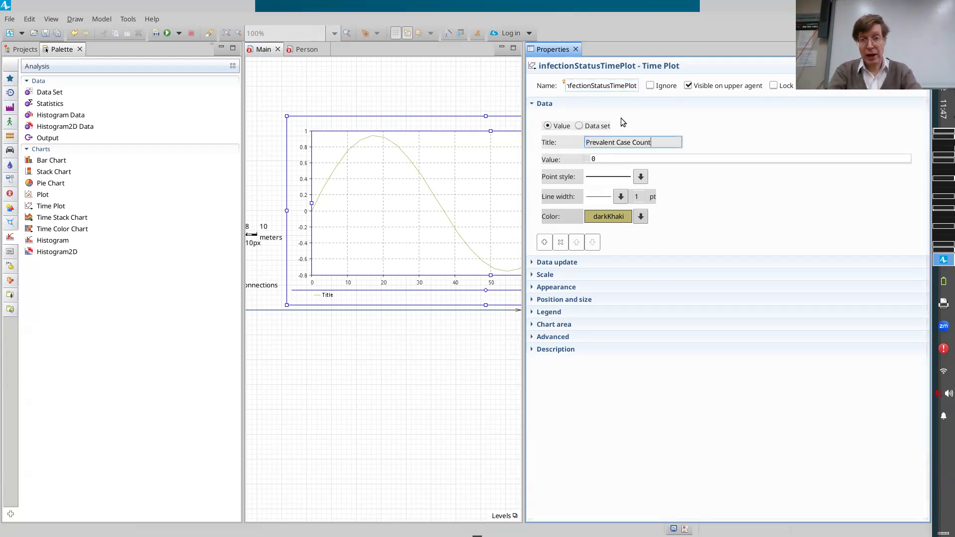
{"action": "left_click", "coordinate": [560, 158]}
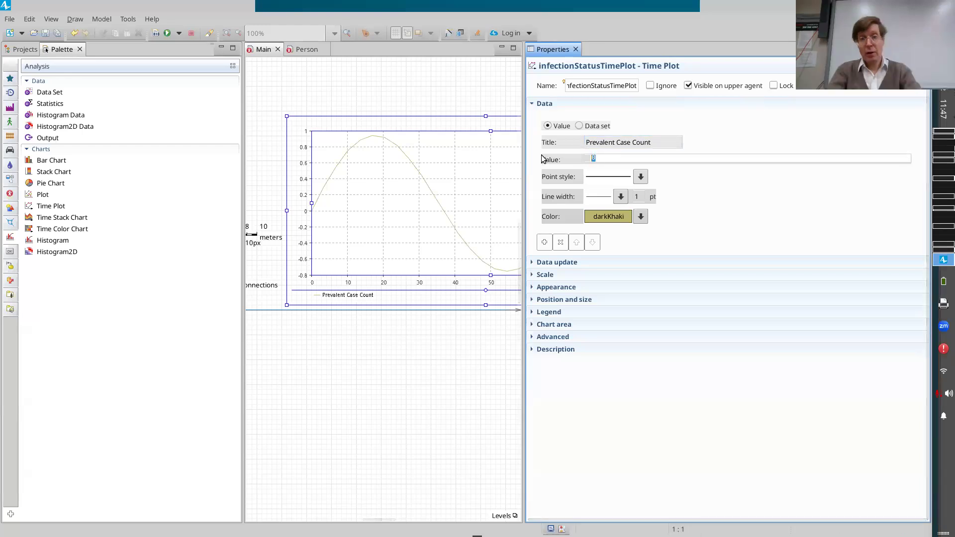
Set the data item's value to population.PrevalentCaseCount(), after checking the population's statistic, and save the model.
{"action": "left_click_drag", "start_coordinate": [604, 163], "coordinate": [551, 147]}
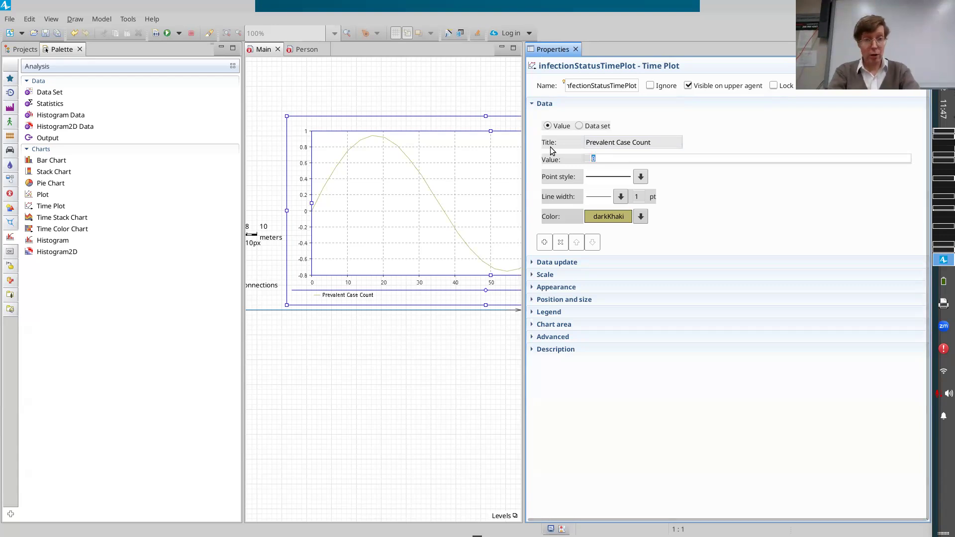
{"action": "scroll", "coordinate": [398, 207], "scroll_direction": "left", "scroll_amount": 3}
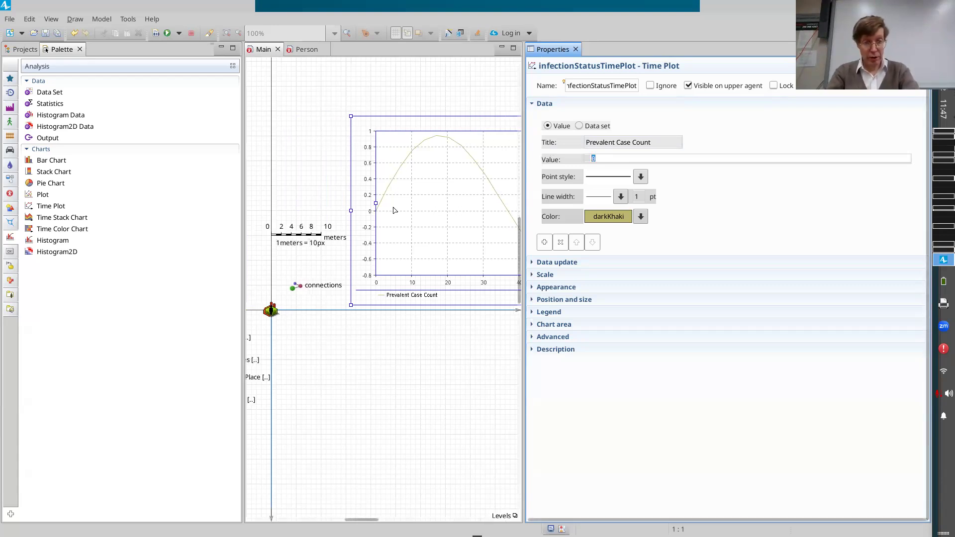
{"action": "scroll", "coordinate": [394, 210], "scroll_direction": "left", "scroll_amount": 5}
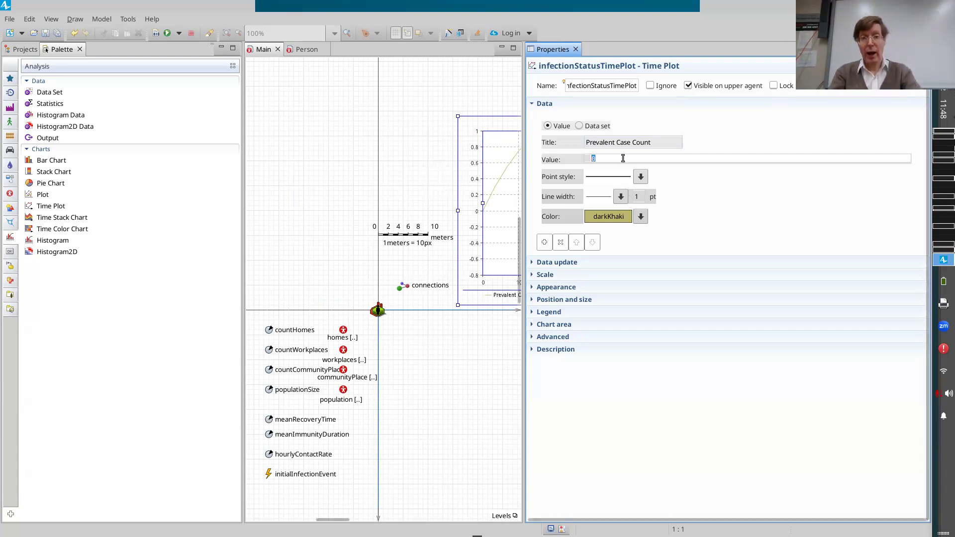
{"action": "left_click", "coordinate": [344, 393]}
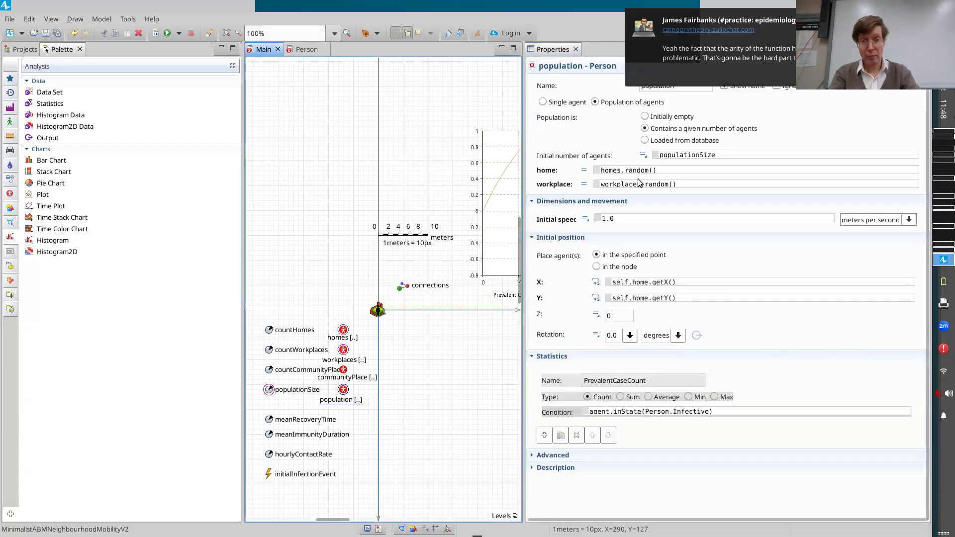
{"action": "left_click", "coordinate": [502, 174]}
{"action": "left_click", "coordinate": [606, 159]}
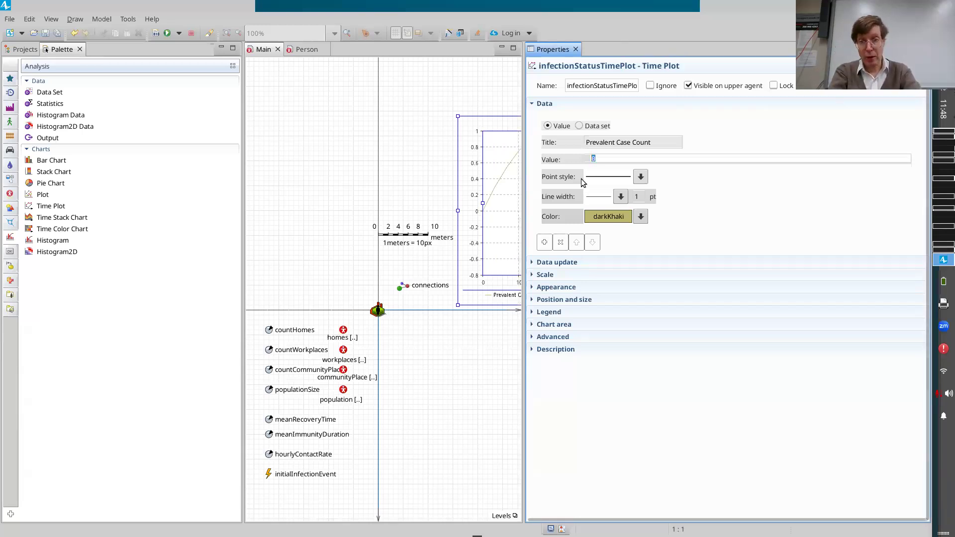
{"action": "type", "text": "population."}
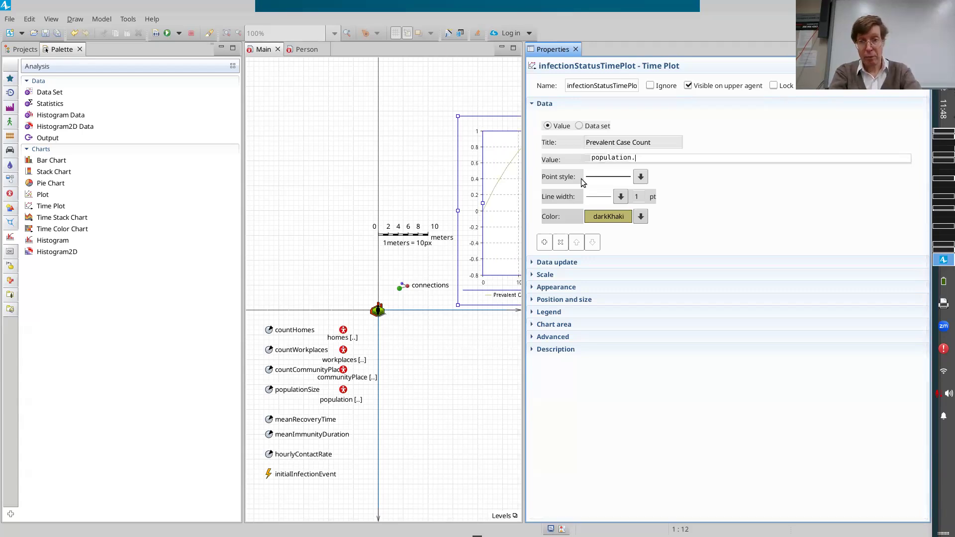
{"action": "type", "text": "pre"}
{"action": "key", "text": "ctrl+space"}
{"action": "type", "text": "()"}
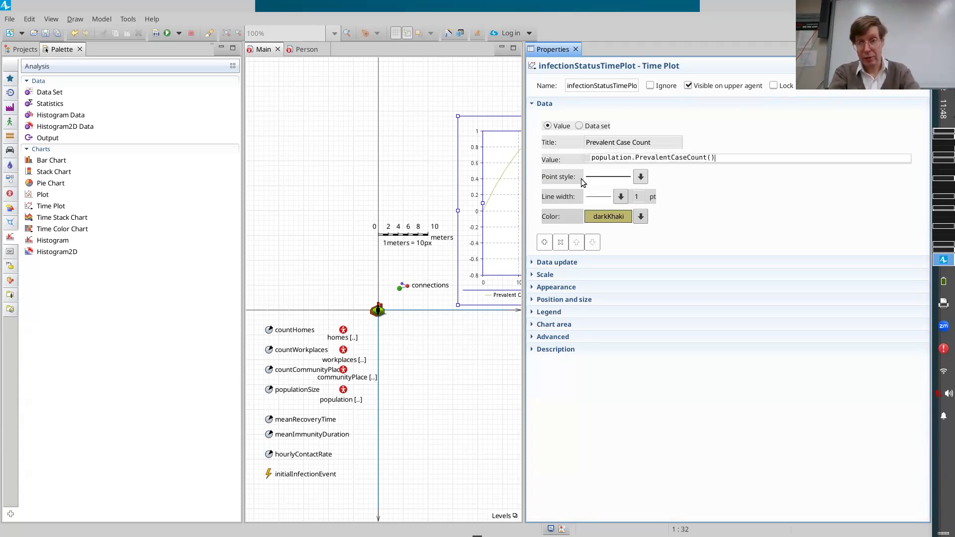
{"action": "key", "text": "ctrl+s"}
{"action": "key", "text": "ctrl+shift+Left"}
{"action": "key", "text": "ctrl+shift+Left"}
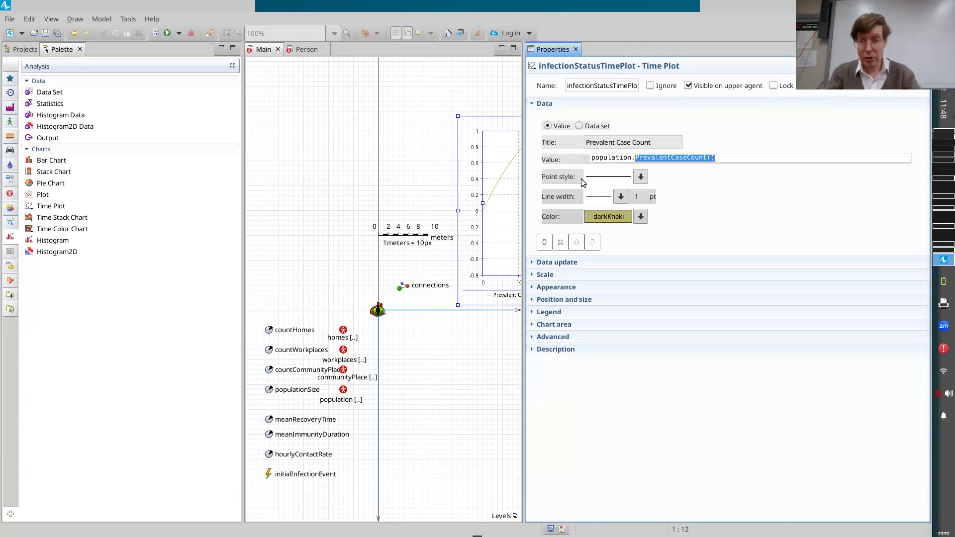
{"action": "key", "text": "ctrl+s"}
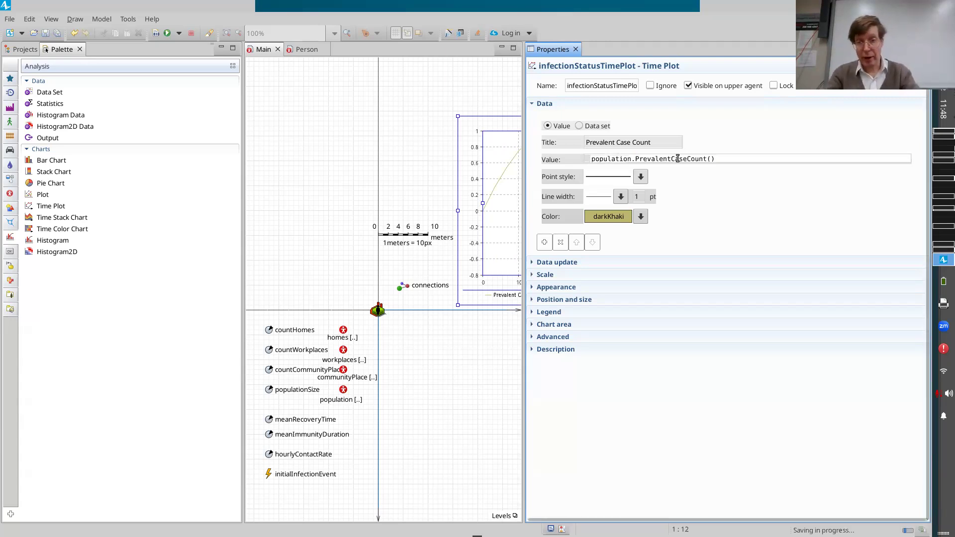
Highlight the parentheses of the PrevalentCaseCount() call, then examine the name and condition of the population's matching statistic.
{"action": "key", "text": "ctrl+Right"}
{"action": "key", "text": "shift+Right"}
{"action": "key", "text": "shift+Right"}
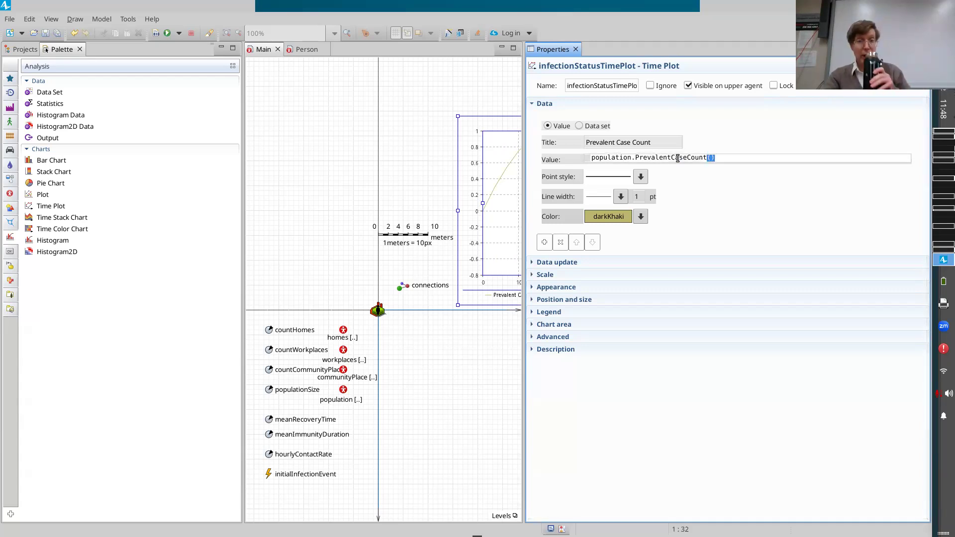
{"action": "left_click", "coordinate": [737, 163]}
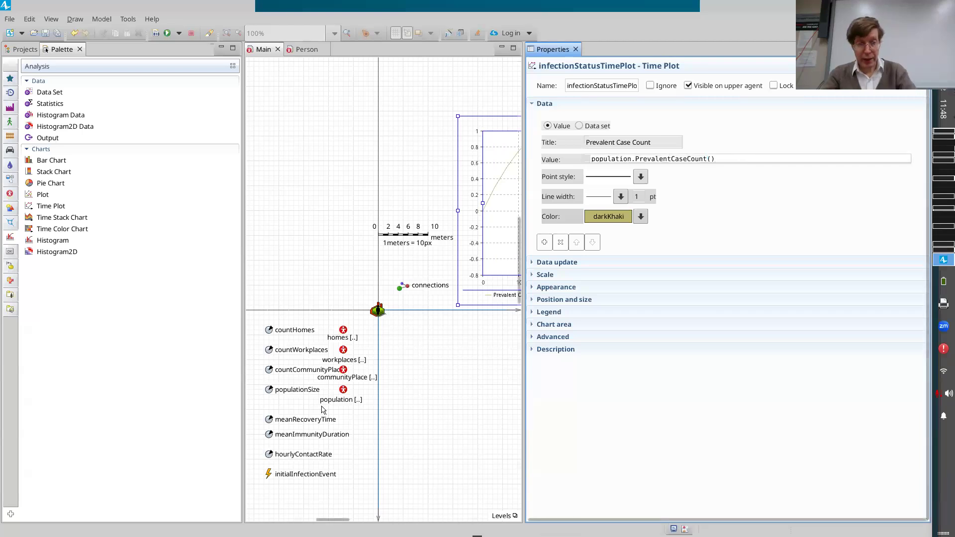
{"action": "left_click", "coordinate": [345, 392]}
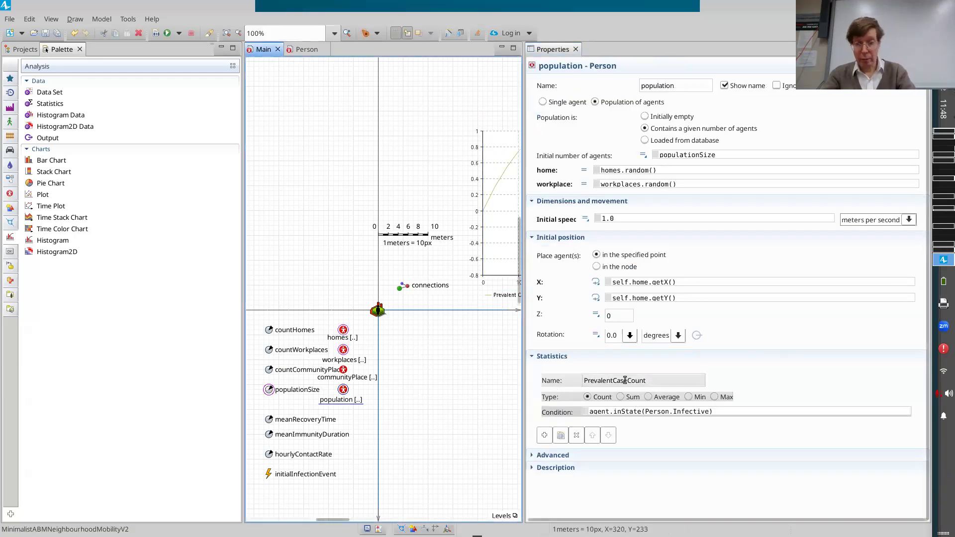
{"action": "left_click", "coordinate": [626, 380]}
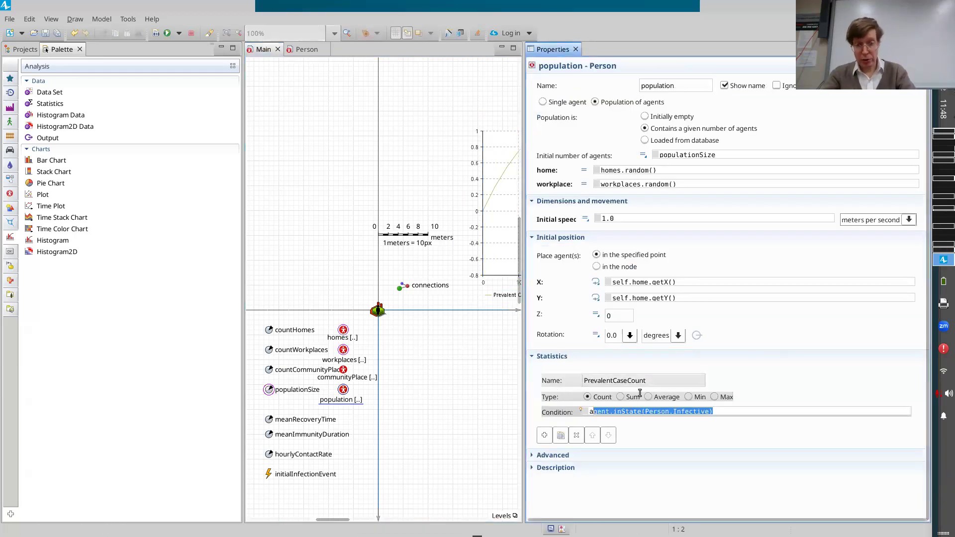
Set the time plot's data update recurrence time to 1 day, save the model, and return to the project tree.
{"action": "left_click", "coordinate": [489, 230]}
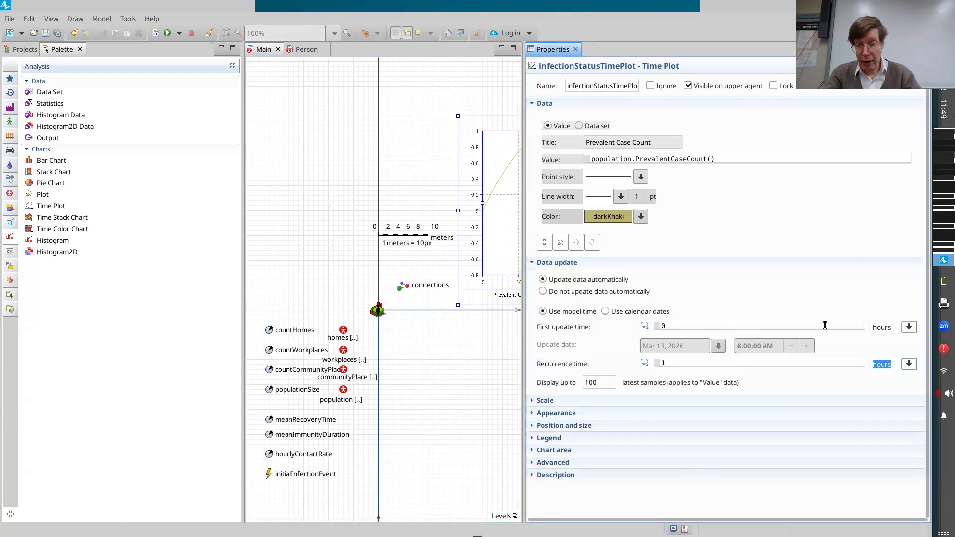
{"action": "left_click", "coordinate": [910, 366]}
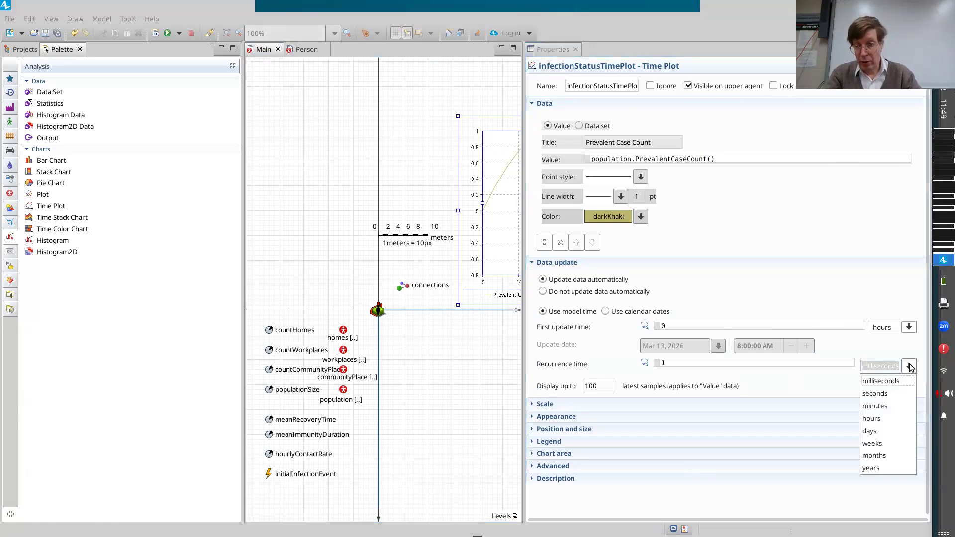
{"action": "left_click", "coordinate": [885, 429]}
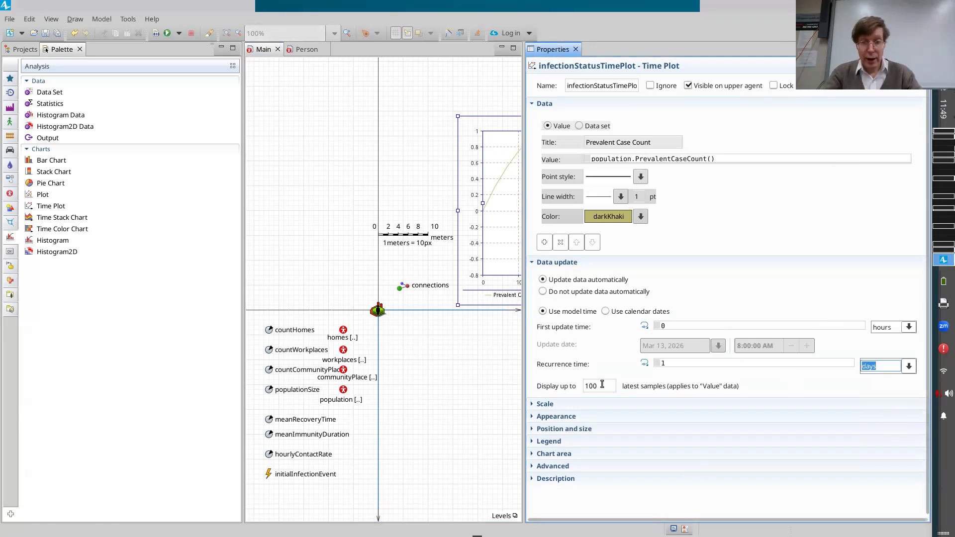
{"action": "key", "text": "ctrl+s"}
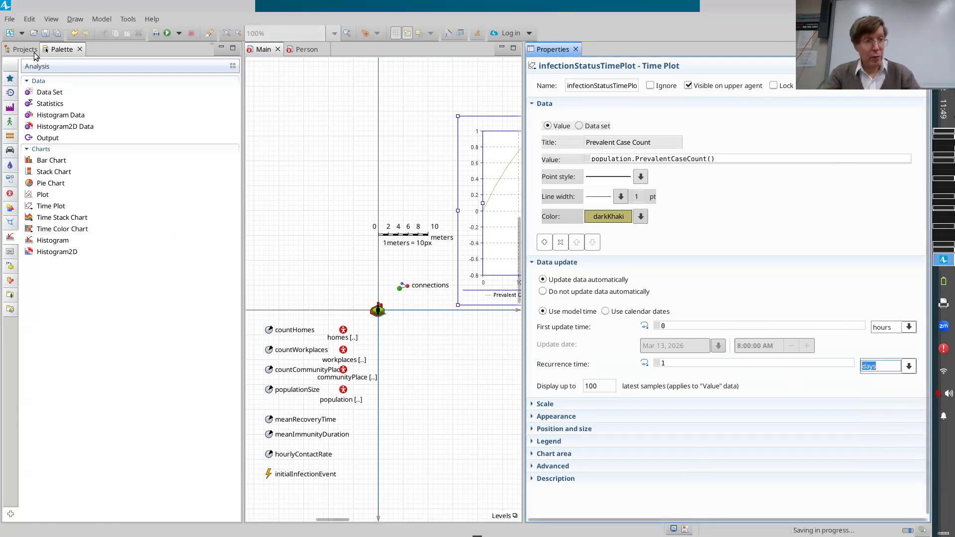
{"action": "left_click", "coordinate": [25, 49]}
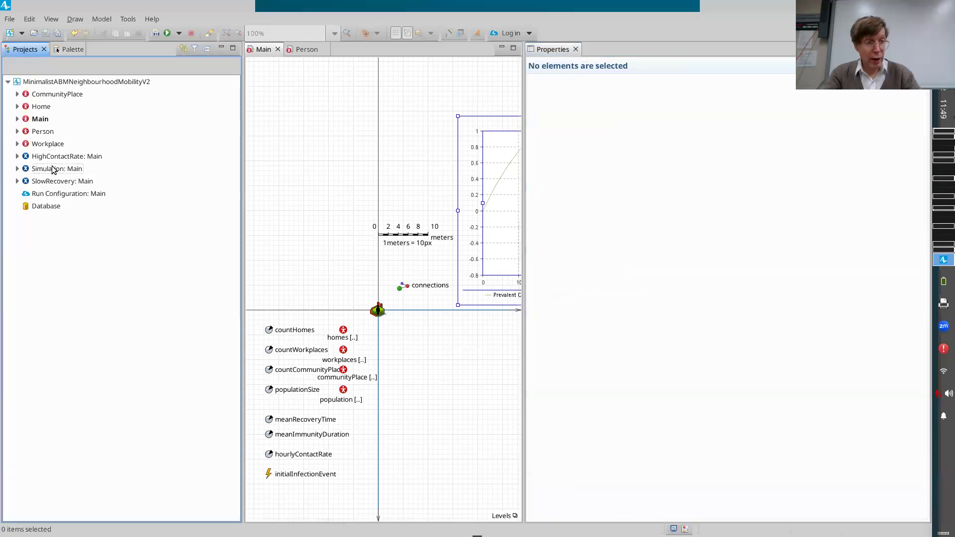
Set the infection status time plot to display up to 365 latest samples and save the model.
{"action": "left_click", "coordinate": [55, 169]}
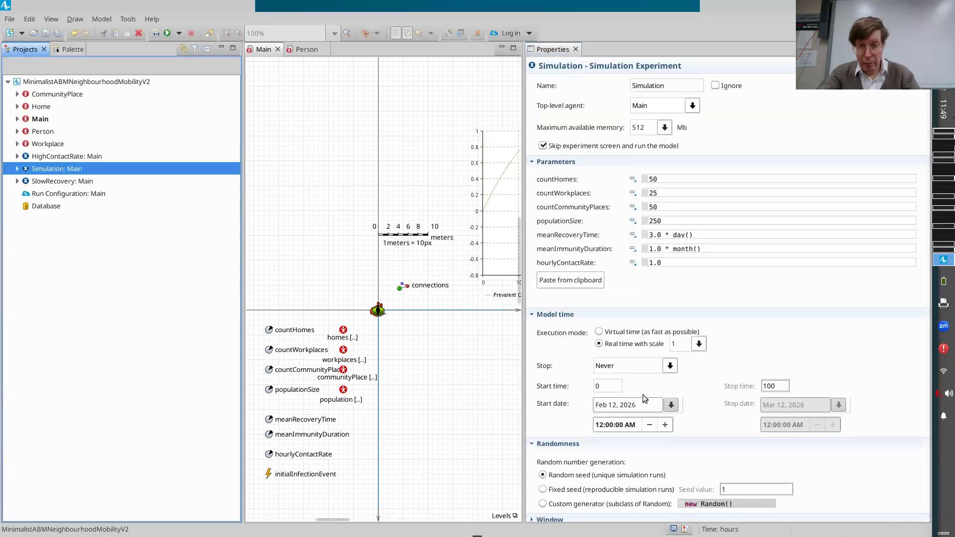
{"action": "left_click", "coordinate": [496, 254]}
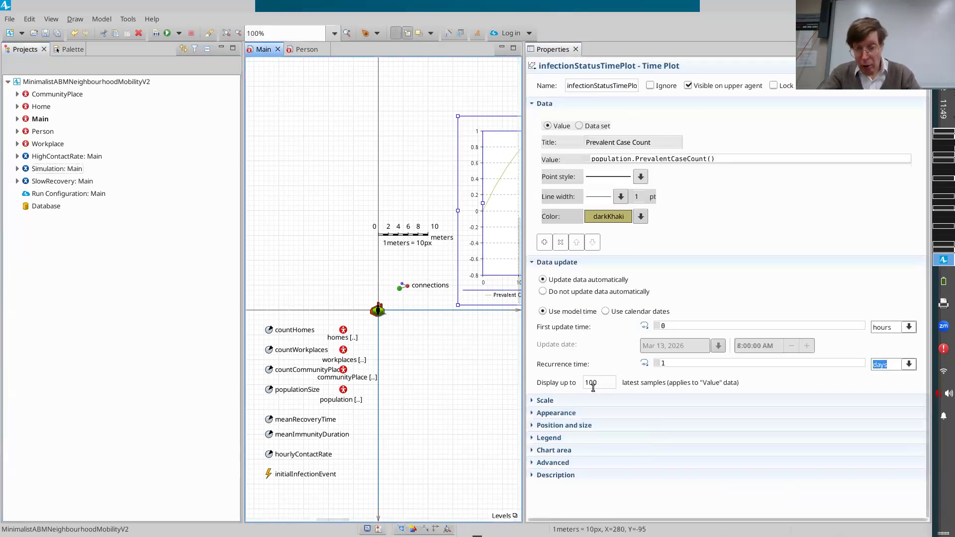
{"action": "left_click", "coordinate": [614, 384]}
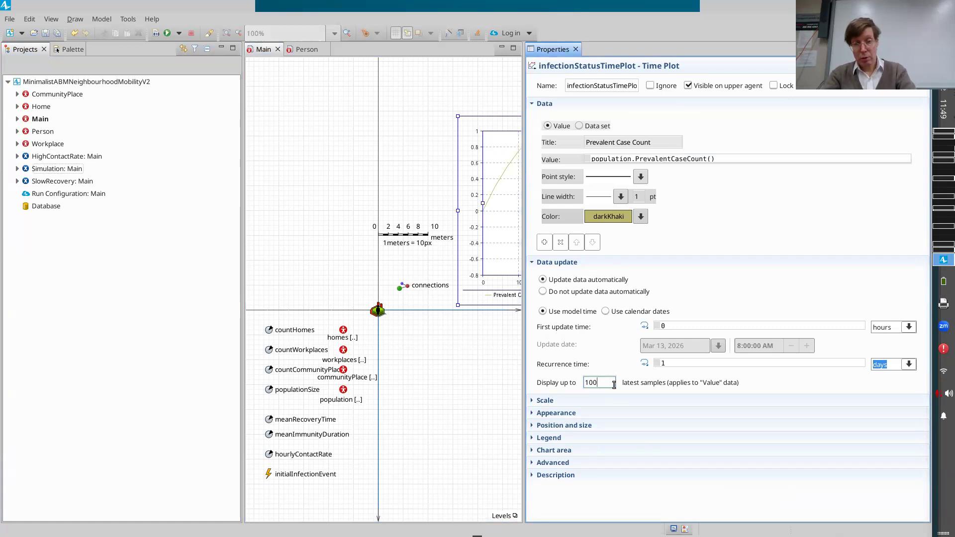
{"action": "double_click", "coordinate": [614, 384]}
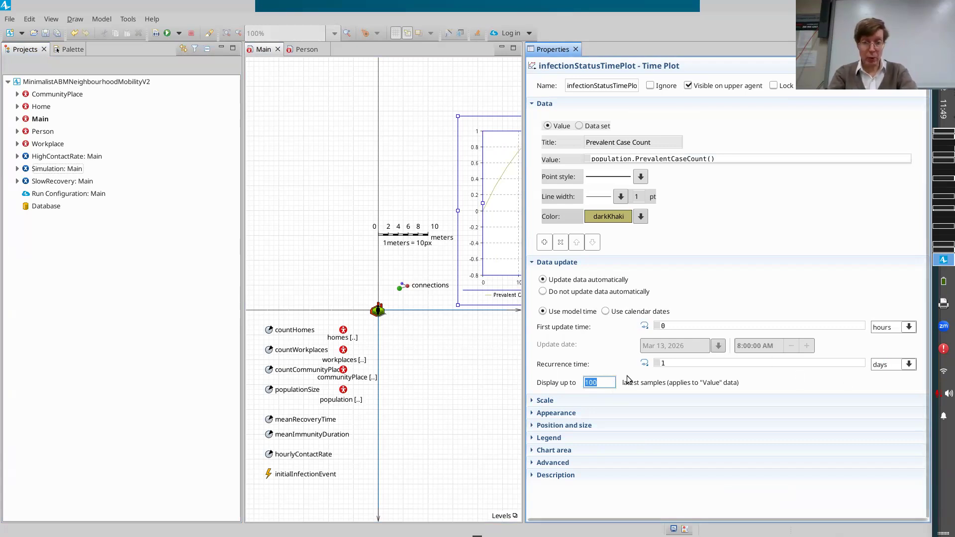
{"action": "type", "text": "365"}
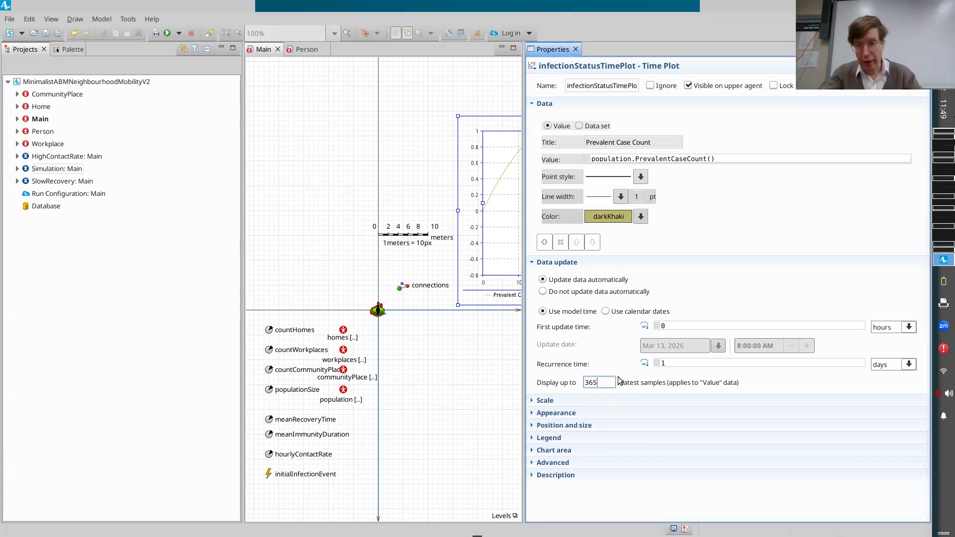
{"action": "key", "text": "ctrl+s"}
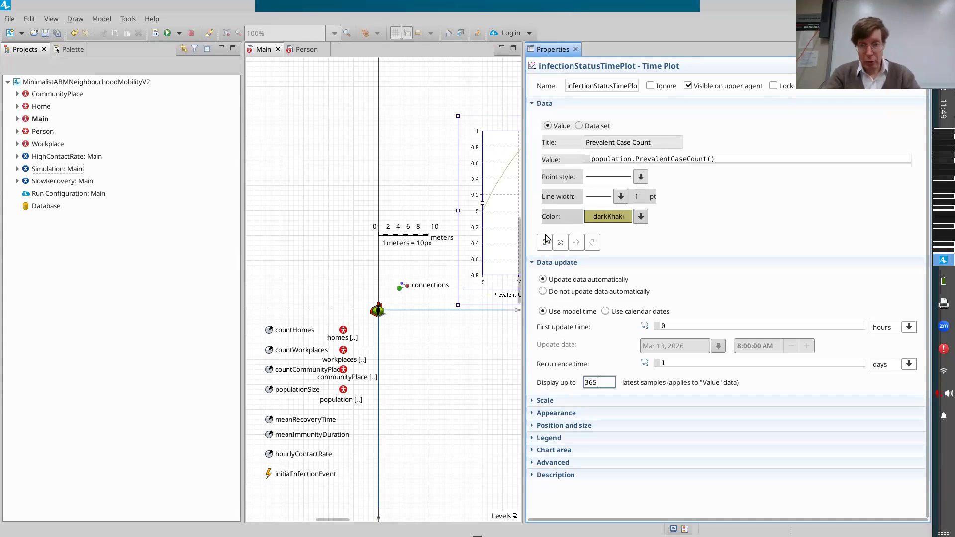
Run the Simulation experiment and raise its speed to x1000 to watch the Prevalent Case Count curve on the time plot.
{"action": "left_click", "coordinate": [48, 169]}
{"action": "right_click", "coordinate": [48, 170]}
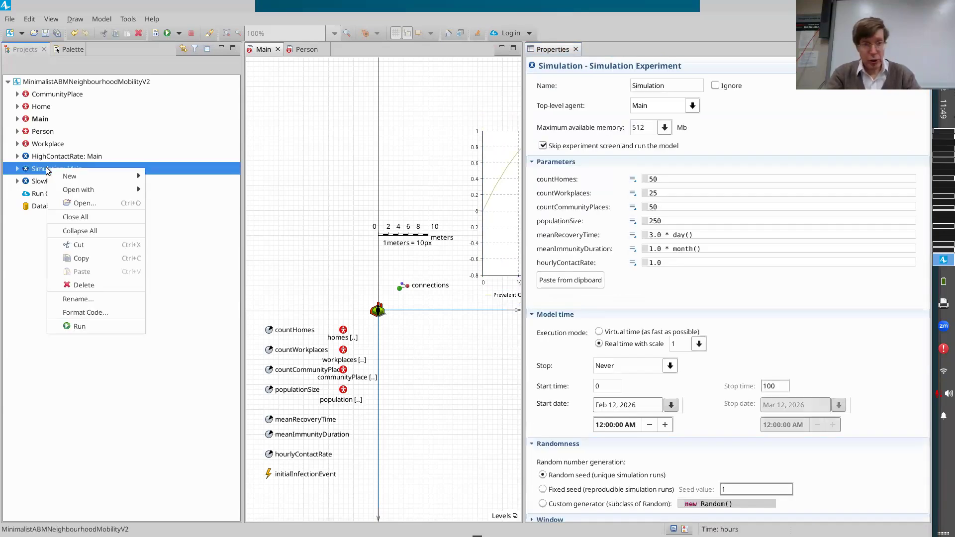
{"action": "left_click", "coordinate": [82, 324]}
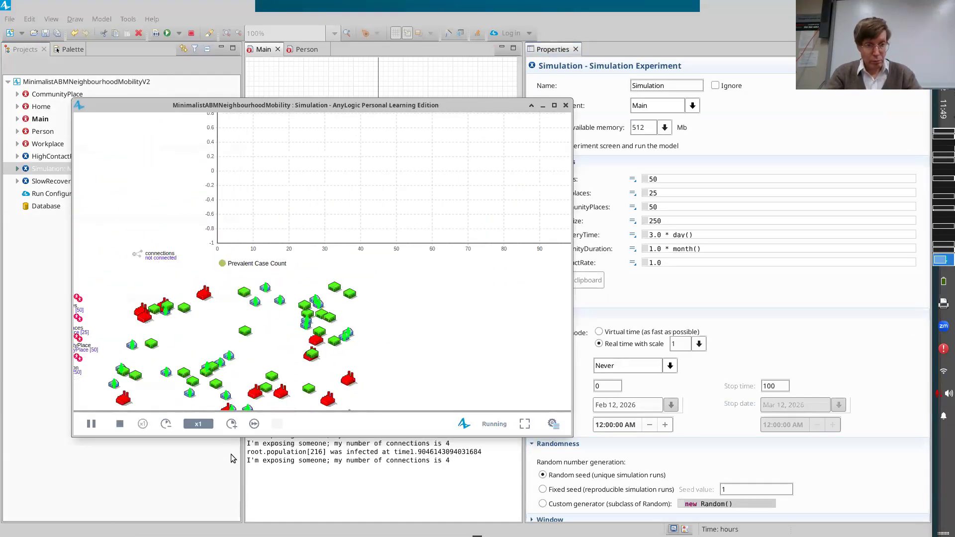
{"action": "left_click", "coordinate": [231, 424]}
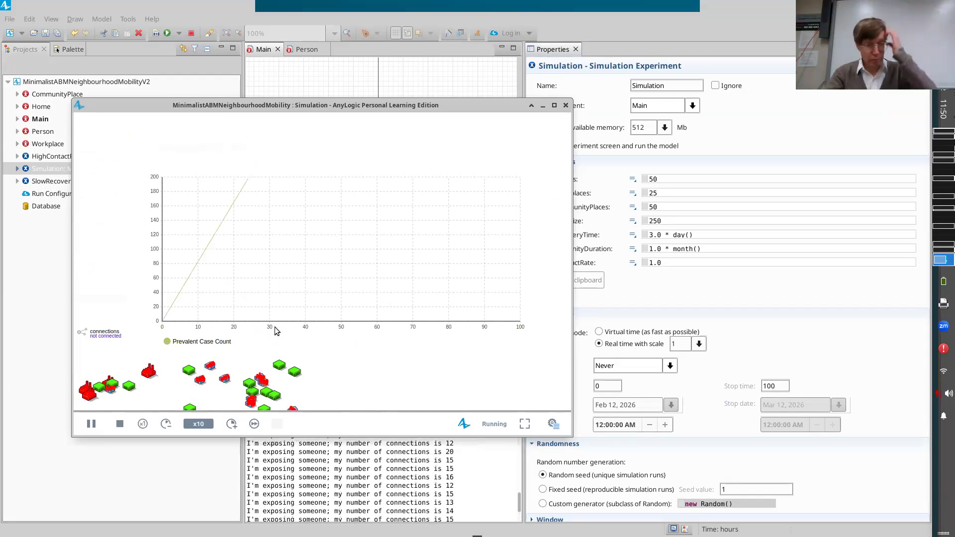
{"action": "left_click", "coordinate": [231, 424]}
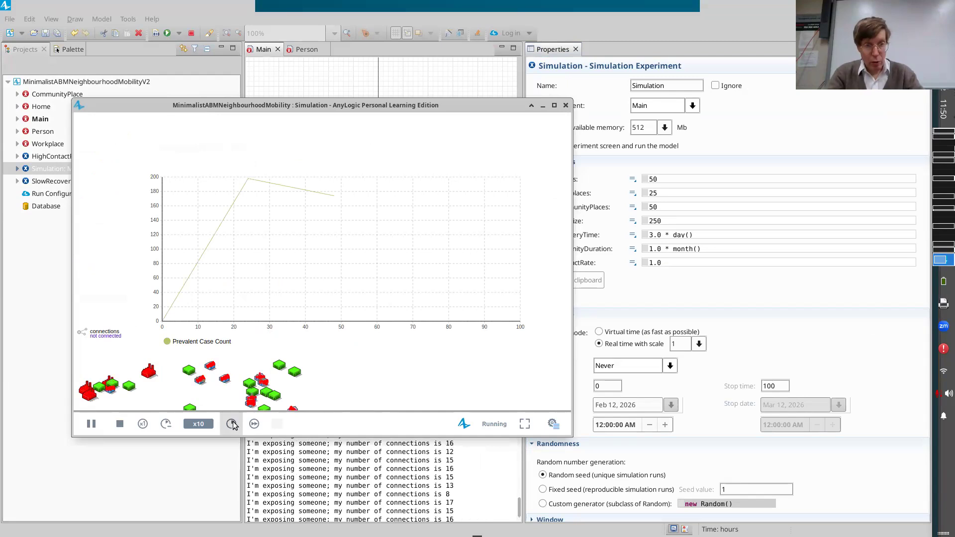
{"action": "left_click", "coordinate": [232, 424]}
{"action": "left_click", "coordinate": [232, 424]}
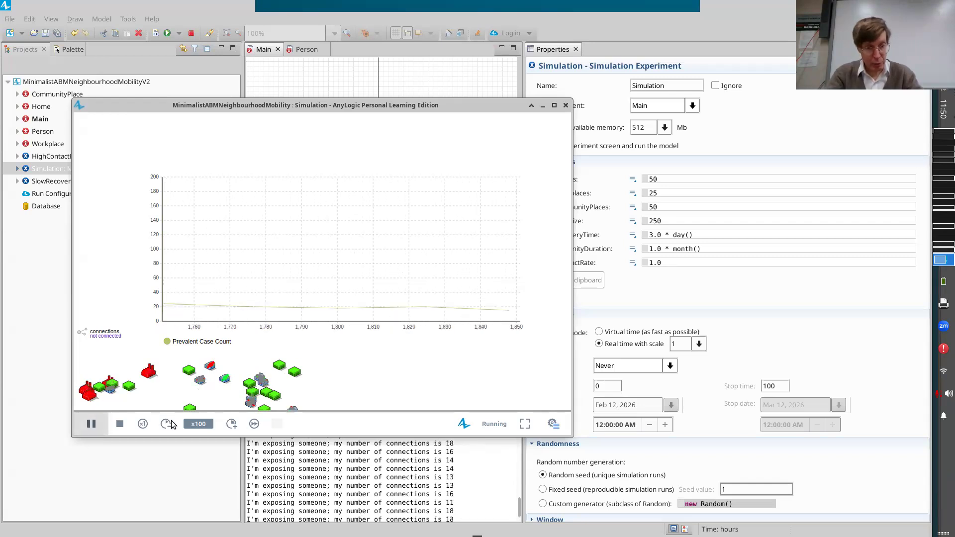
{"action": "left_click", "coordinate": [231, 424]}
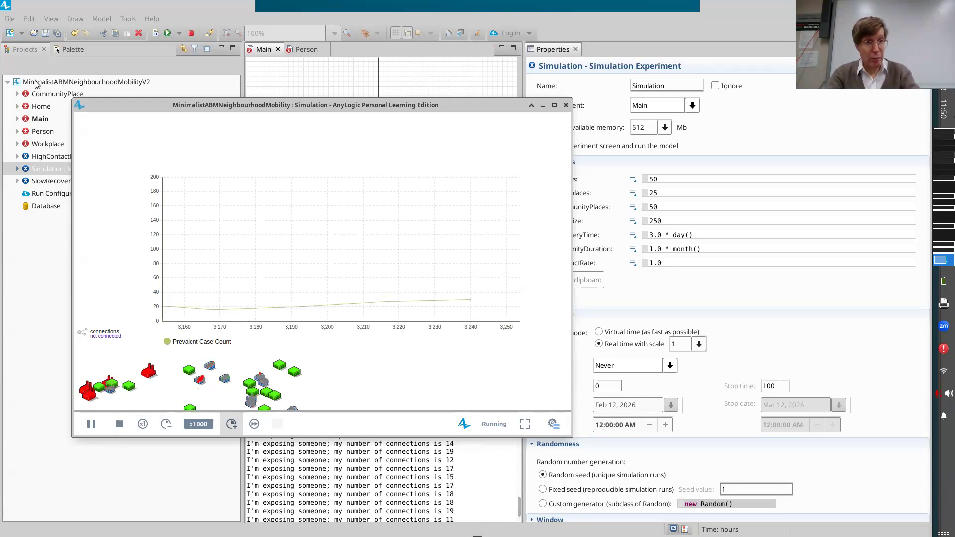
Check the model time units in the V2 model's properties, and stop the simulation run and close its window.
{"action": "left_click", "coordinate": [566, 105]}
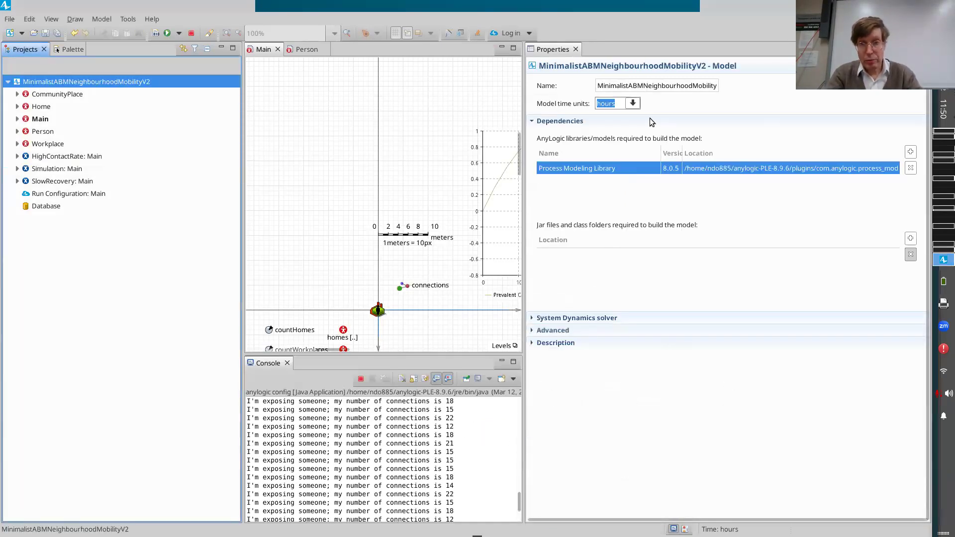
{"action": "key", "text": "alt+Tab"}
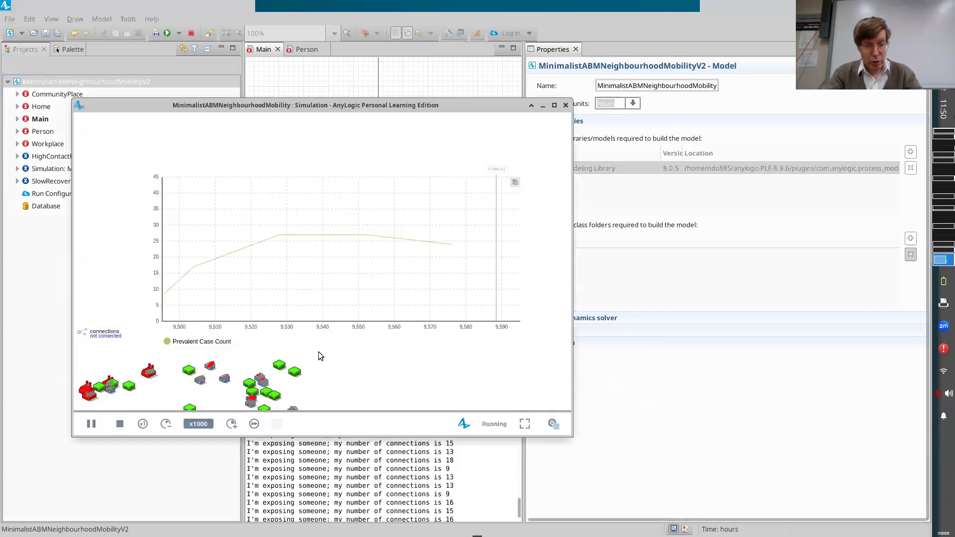
{"action": "left_click", "coordinate": [119, 424]}
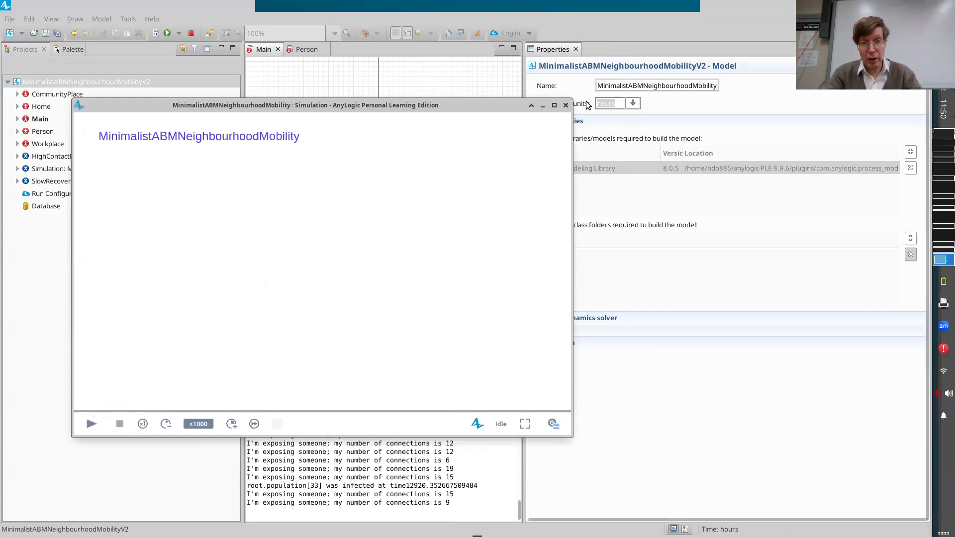
{"action": "left_click", "coordinate": [566, 105]}
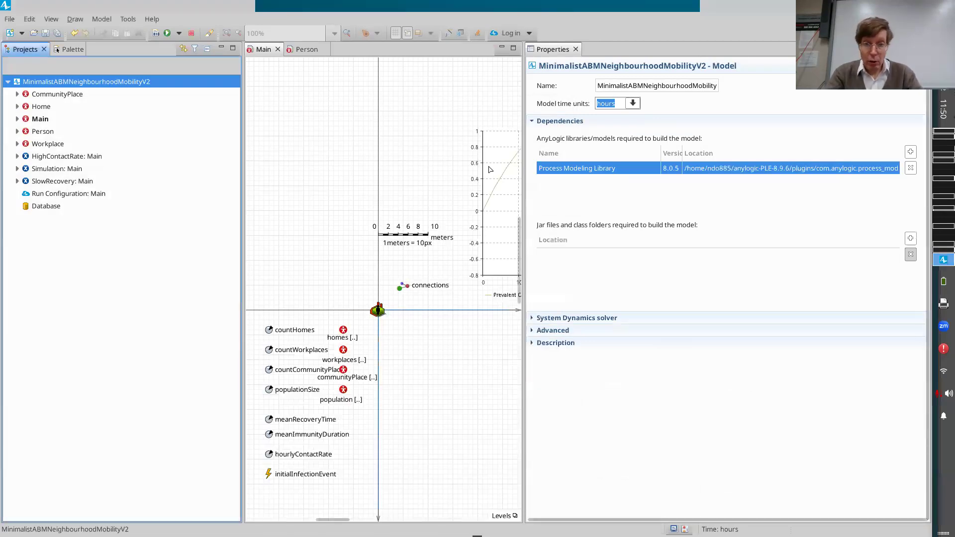
Raise the time plot's limit of displayed latest samples to 3650.
{"action": "left_click", "coordinate": [495, 168]}
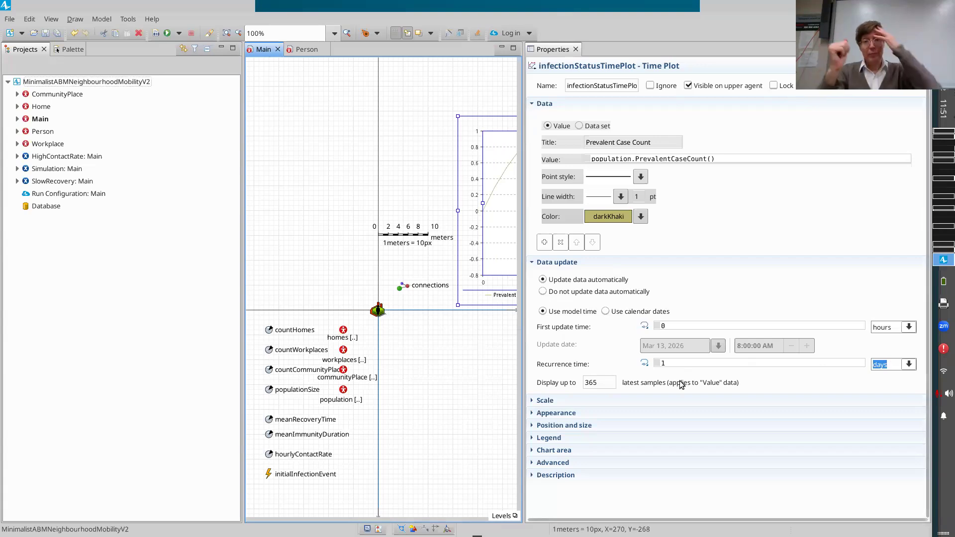
{"action": "left_click", "coordinate": [609, 380]}
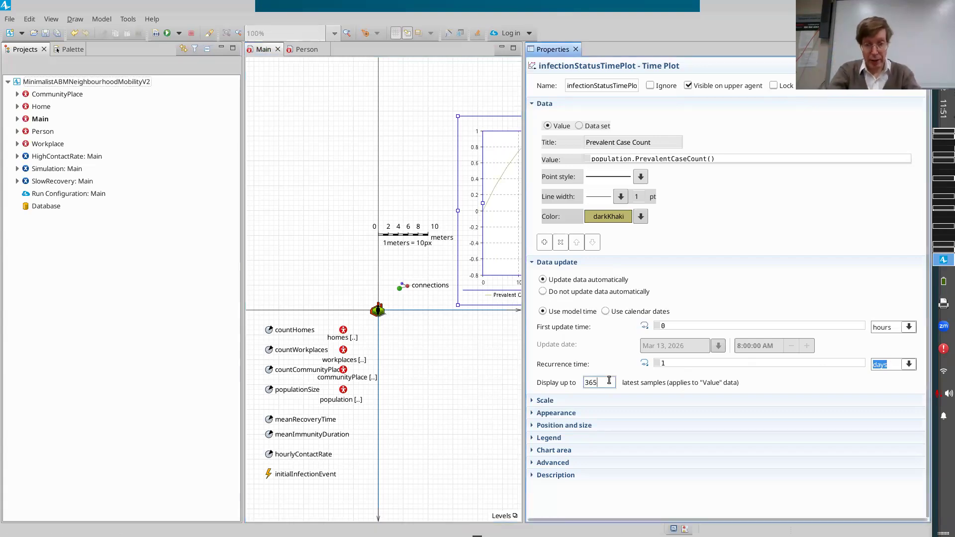
{"action": "type", "text": "0"}
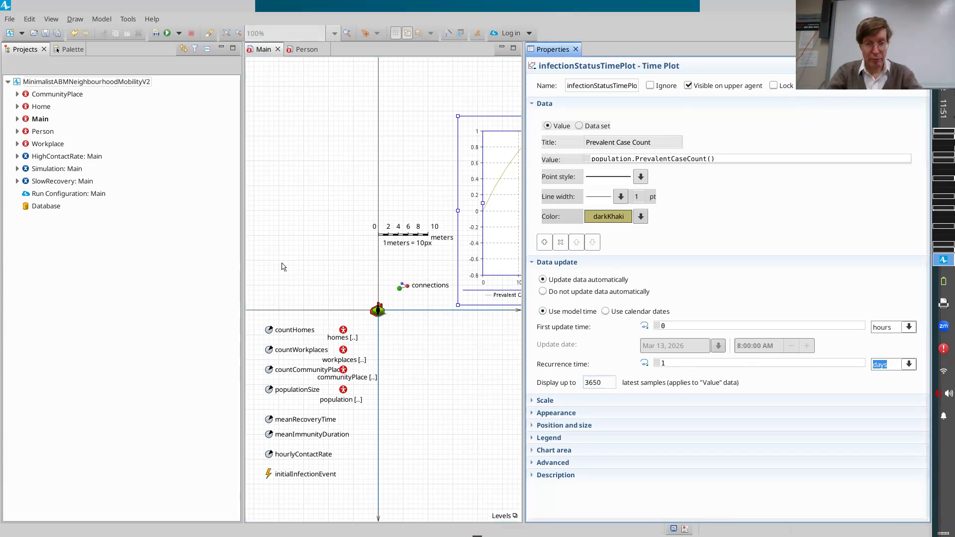
{"action": "left_click", "coordinate": [53, 170]}
{"action": "right_click", "coordinate": [53, 172]}
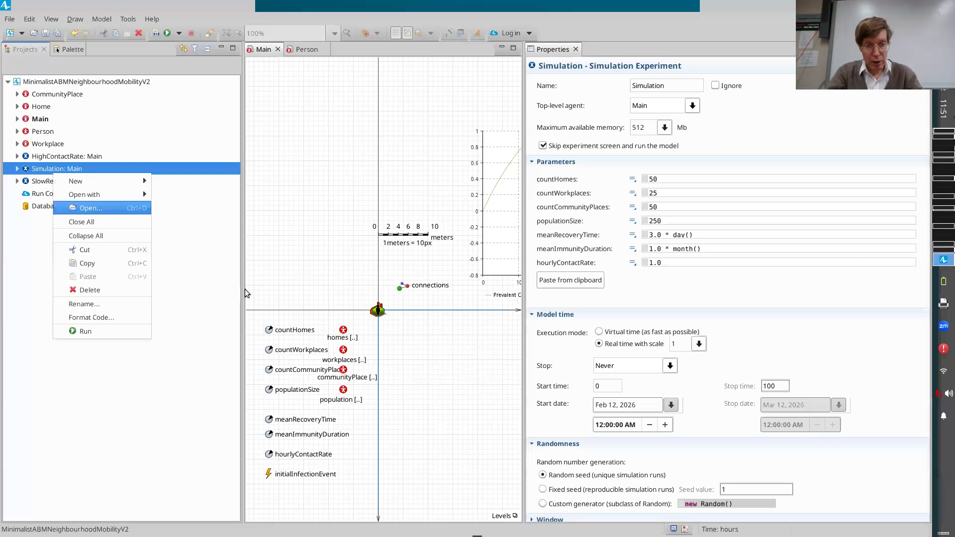
{"action": "left_click", "coordinate": [503, 229]}
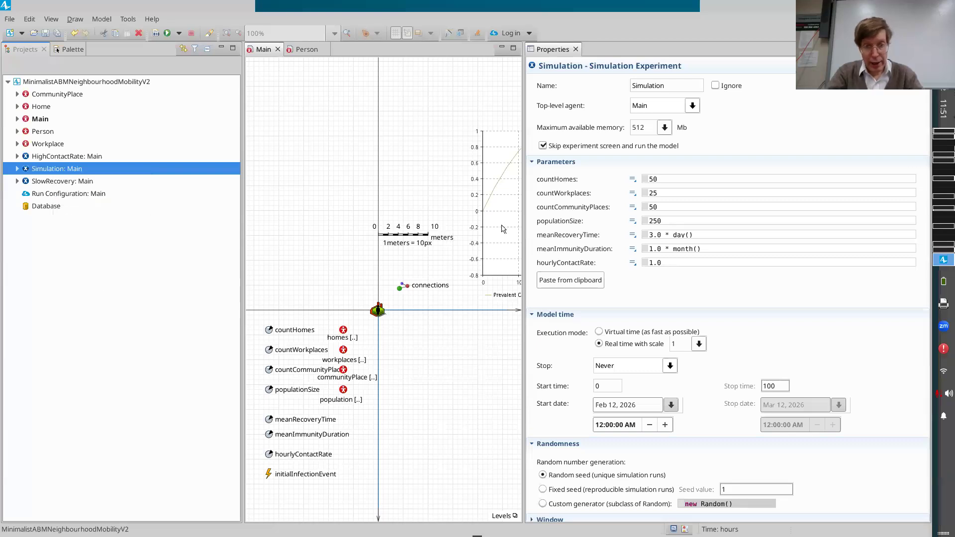
Set the time plot's time window to 3650 model time units in its scale settings.
{"action": "left_click", "coordinate": [503, 228]}
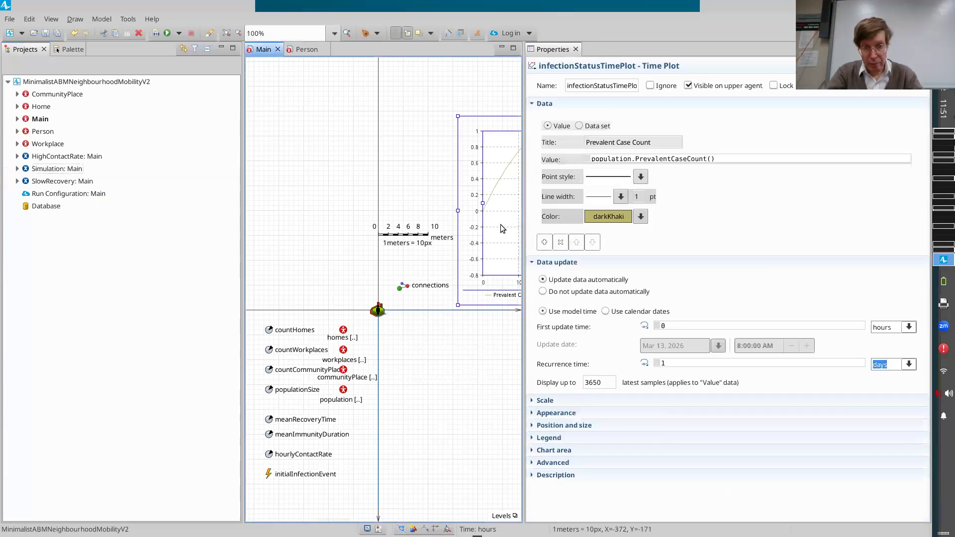
{"action": "left_click", "coordinate": [537, 402]}
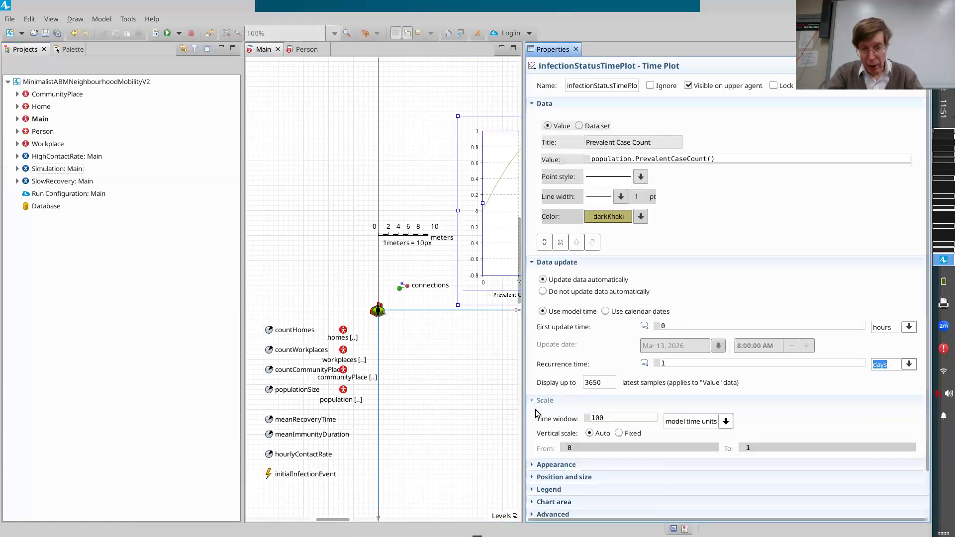
{"action": "double_click", "coordinate": [616, 417]}
{"action": "type", "text": "3650"}
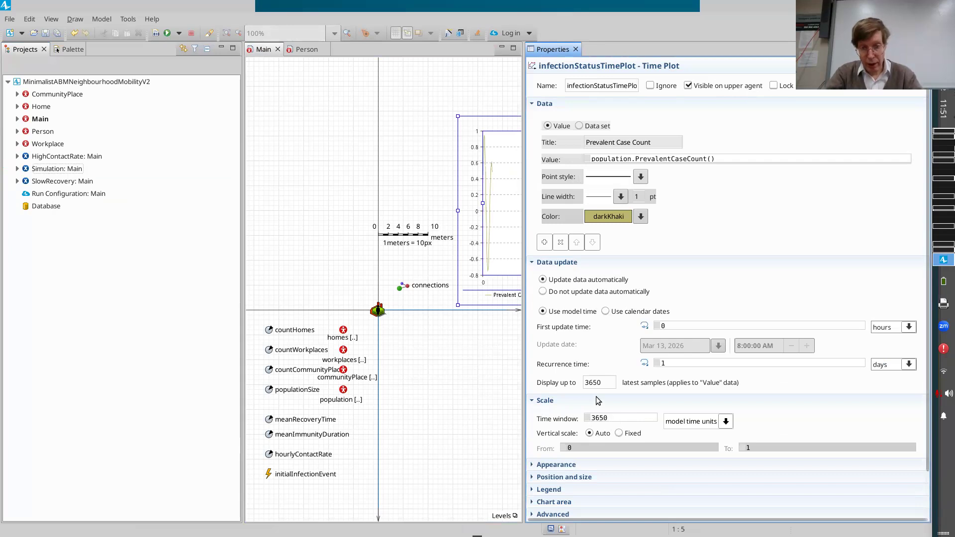
Run the Simulation experiment and speed it up to virtual time to examine the Prevalent Case Count curve over the wider window.
{"action": "left_click", "coordinate": [41, 172]}
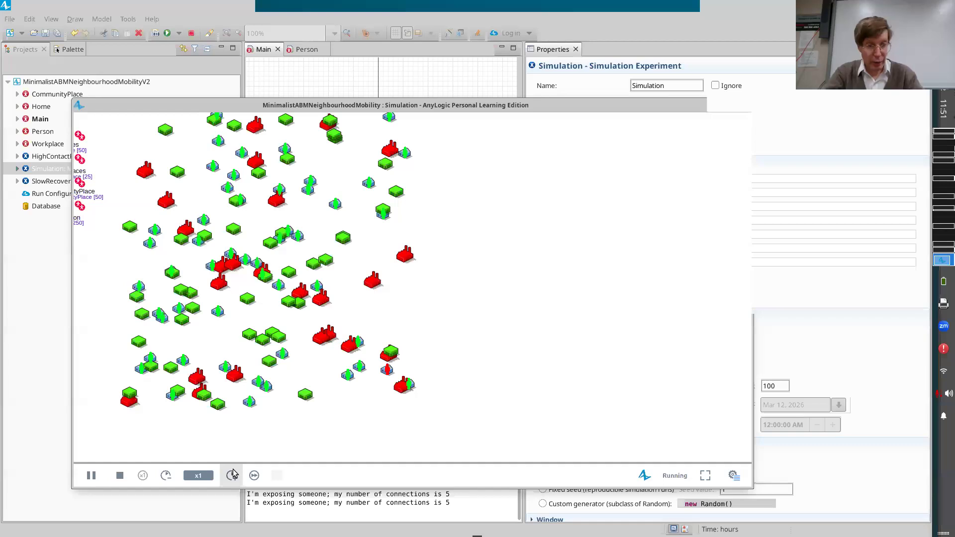
{"action": "left_click_drag", "start_coordinate": [292, 226], "coordinate": [333, 442]}
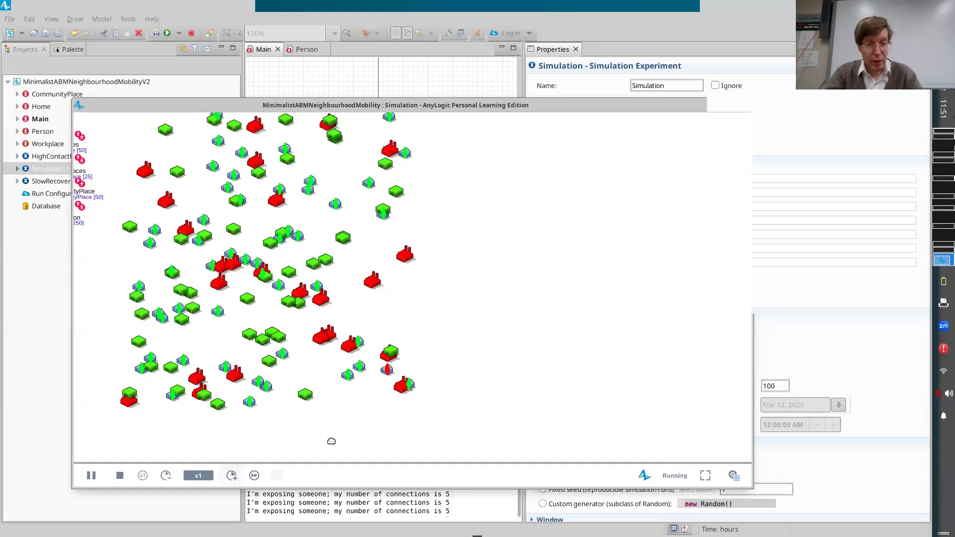
{"action": "left_click", "coordinate": [231, 476]}
{"action": "left_click", "coordinate": [232, 476]}
{"action": "left_click", "coordinate": [231, 476]}
{"action": "left_click", "coordinate": [232, 475]}
{"action": "left_click", "coordinate": [232, 476]}
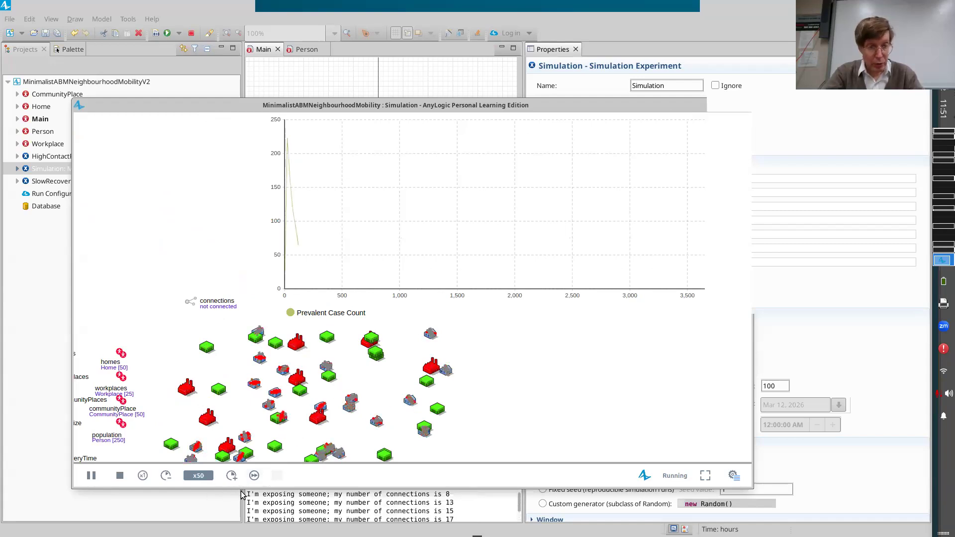
{"action": "left_click", "coordinate": [231, 475]}
{"action": "left_click", "coordinate": [232, 476]}
{"action": "left_click", "coordinate": [232, 475]}
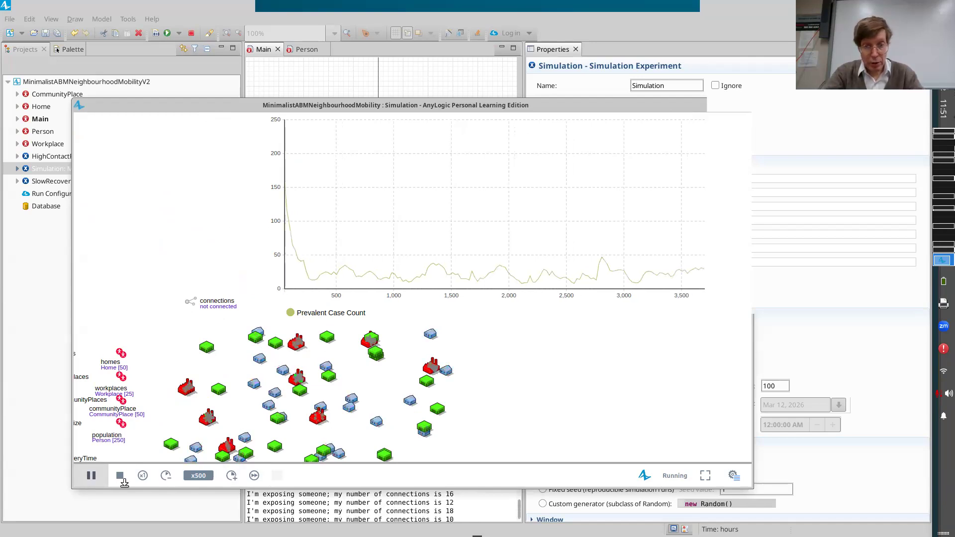
{"action": "left_click", "coordinate": [232, 475]}
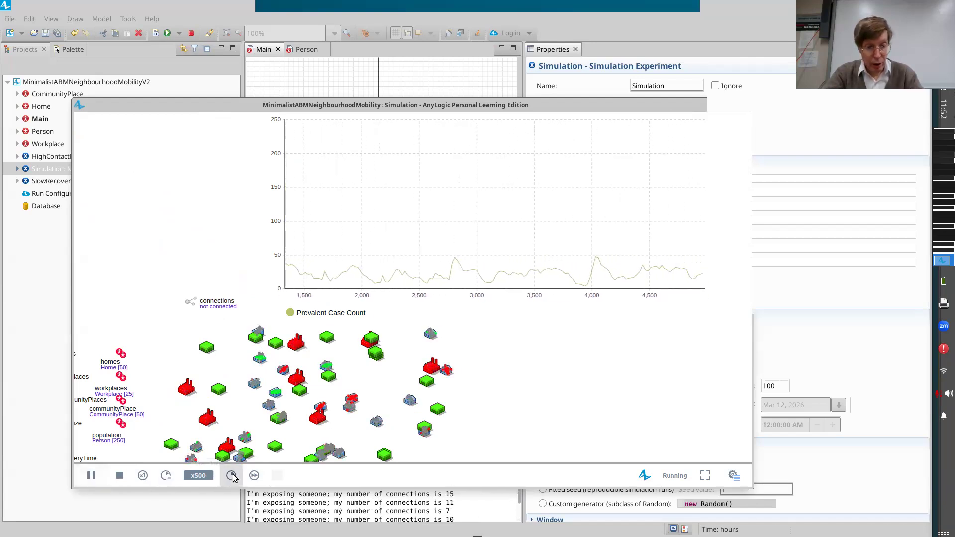
Pause the simulation run and close its window.
{"action": "left_click", "coordinate": [92, 476]}
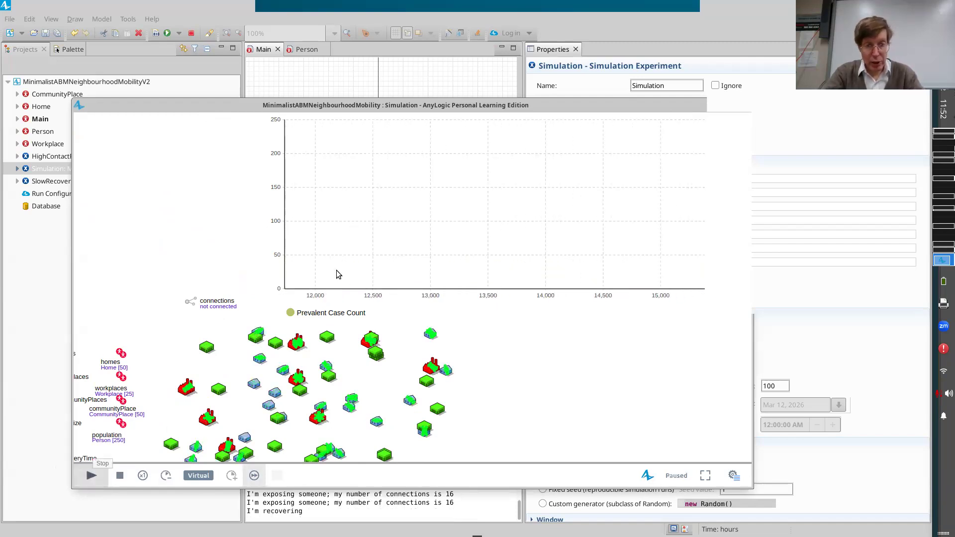
{"action": "left_click_drag", "start_coordinate": [682, 105], "coordinate": [584, 126]}
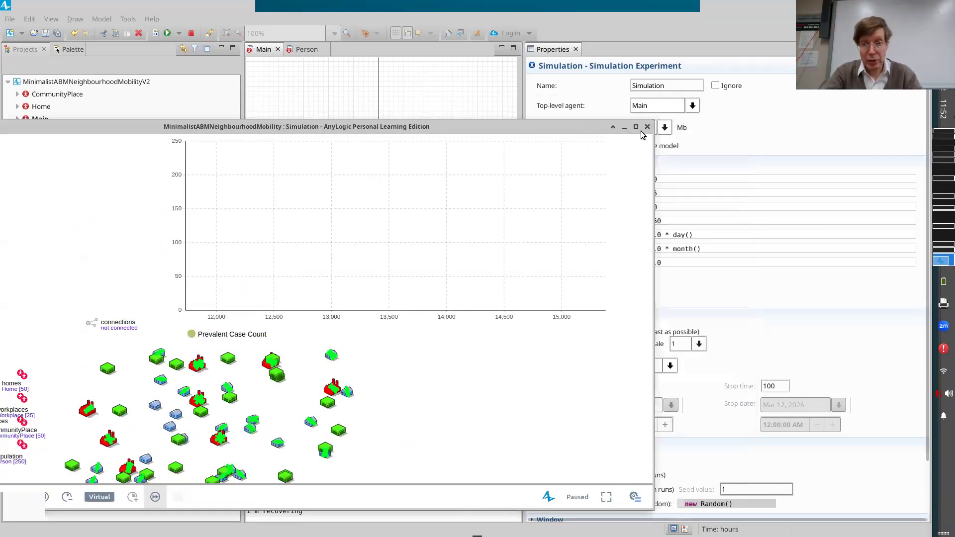
{"action": "left_click", "coordinate": [647, 127]}
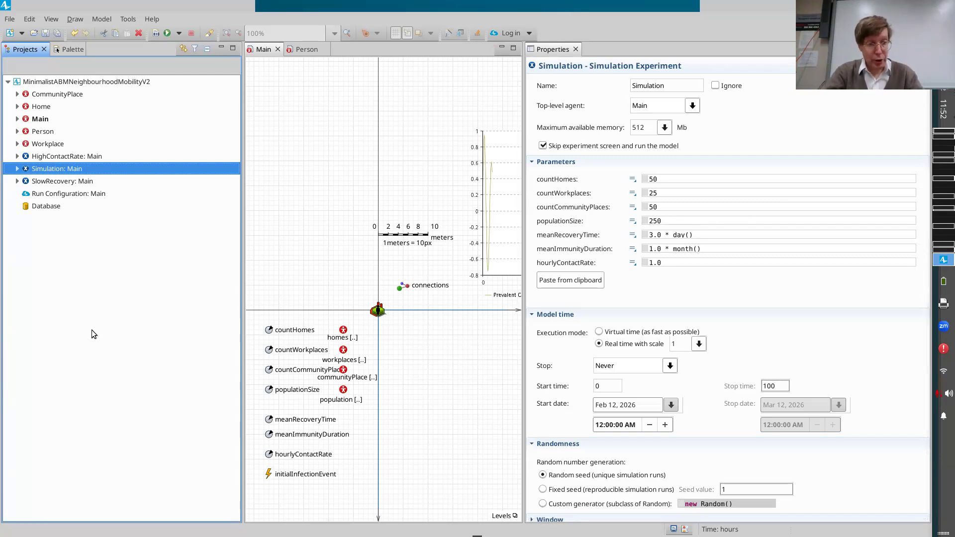
Run the Simulation experiment, speed it up to x500, and pause it once the Prevalent Case Count curve nearly spans the time window.
{"action": "right_click", "coordinate": [53, 168]}
{"action": "left_click", "coordinate": [88, 327]}
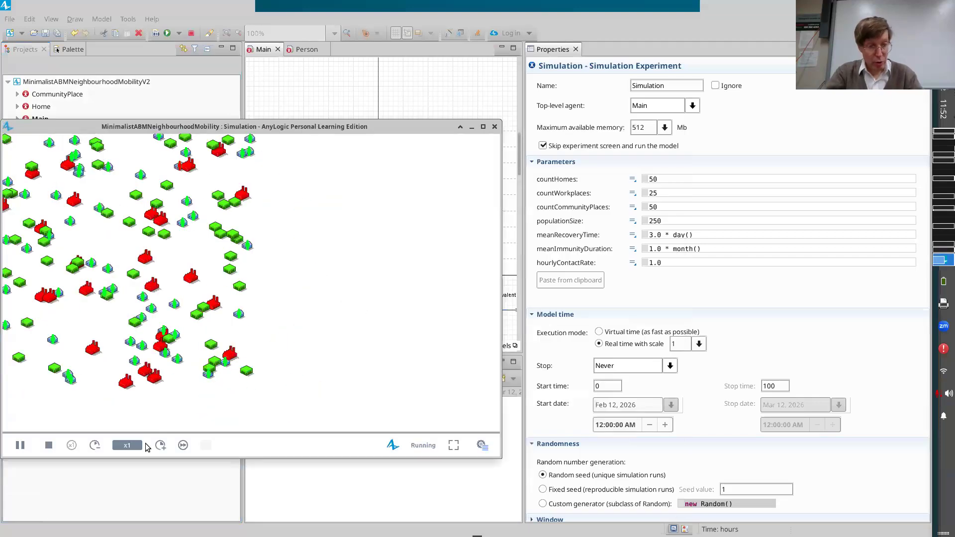
{"action": "left_click", "coordinate": [160, 445]}
{"action": "left_click", "coordinate": [160, 445]}
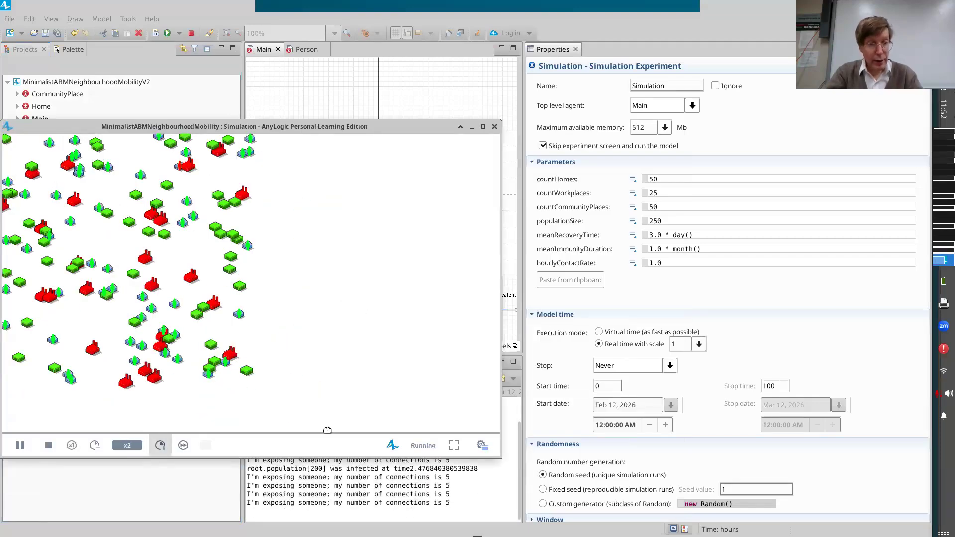
{"action": "left_click", "coordinate": [162, 451]}
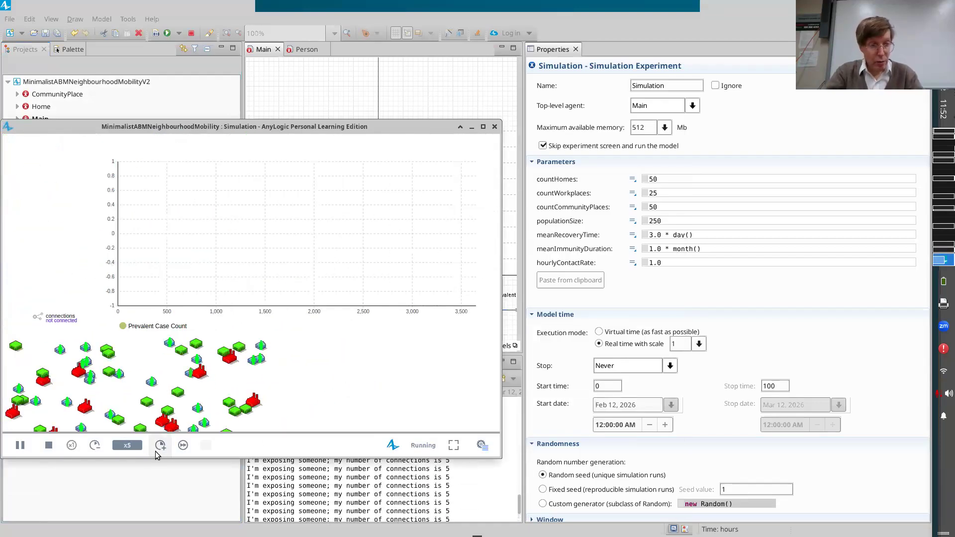
{"action": "left_click", "coordinate": [160, 445]}
{"action": "left_click", "coordinate": [160, 446]}
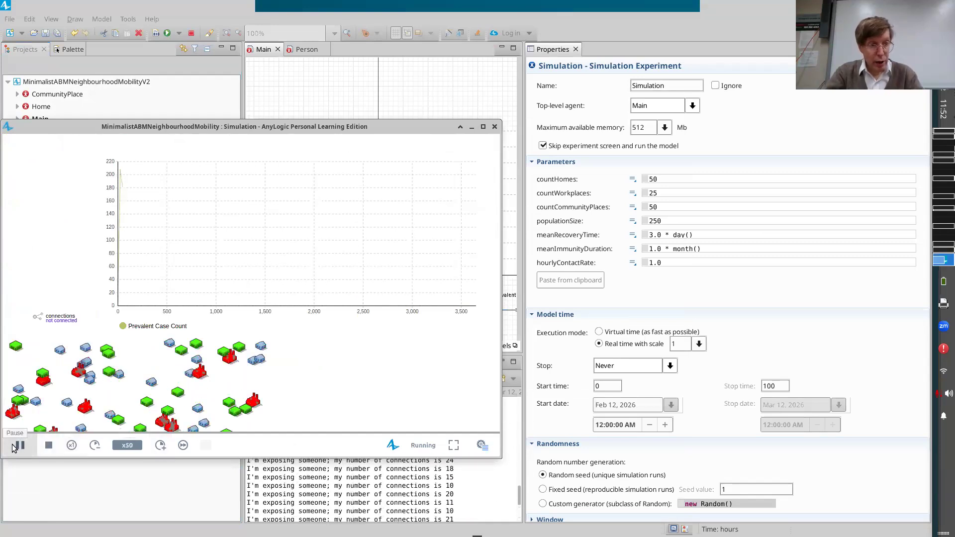
{"action": "left_click", "coordinate": [158, 445]}
{"action": "left_click", "coordinate": [159, 445]}
{"action": "left_click", "coordinate": [158, 445]}
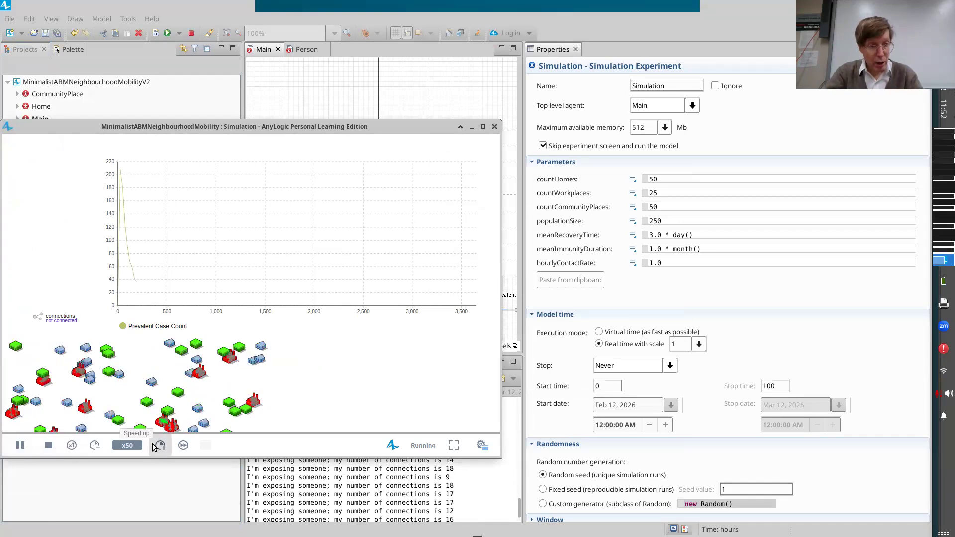
{"action": "left_click", "coordinate": [12, 445]}
{"action": "mouse_move", "coordinate": [469, 166]}
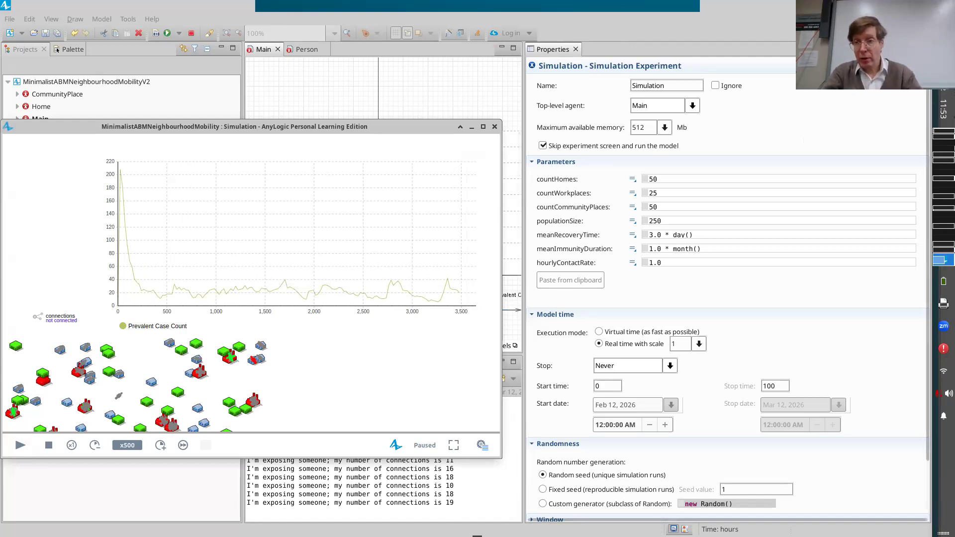
Open a blank LibreOffice Calc spreadsheet, discarding the document recovery data and dismissing the tip of the day.
{"action": "left_click", "coordinate": [943, 7]}
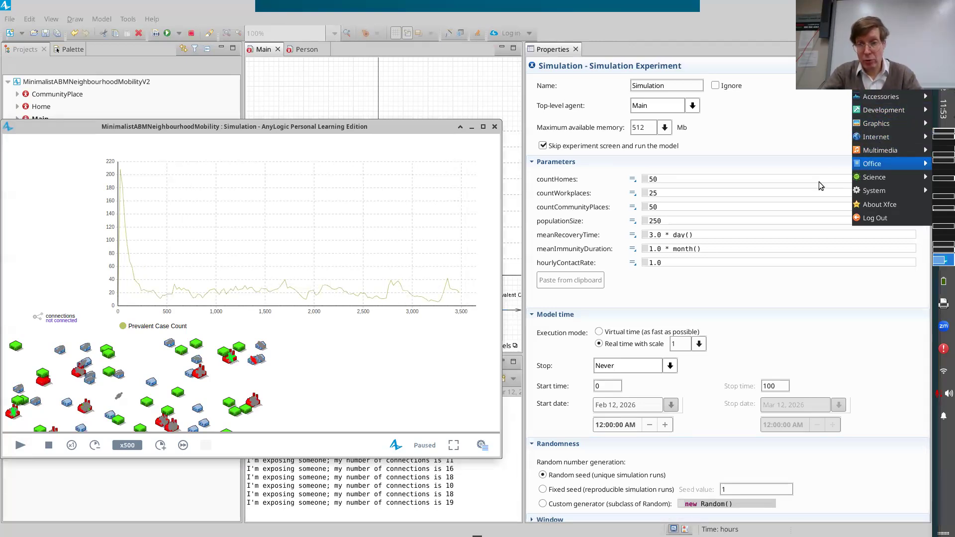
{"action": "left_click", "coordinate": [807, 206]}
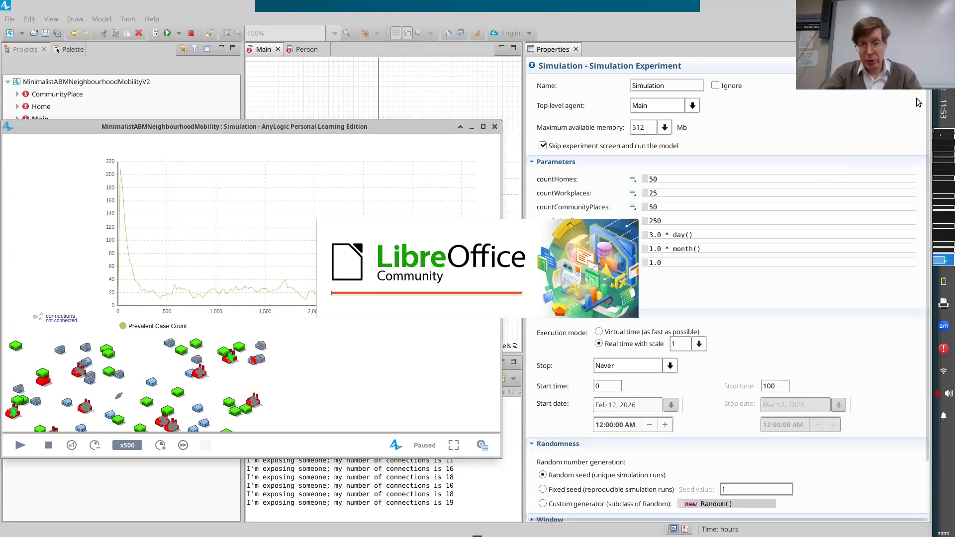
{"action": "left_click", "coordinate": [943, 136]}
{"action": "left_click", "coordinate": [264, 214]}
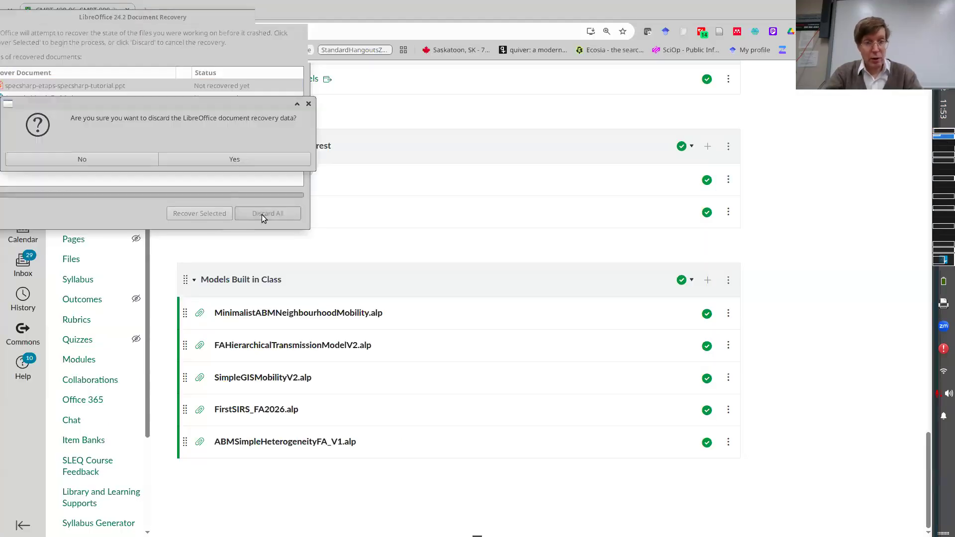
{"action": "left_click", "coordinate": [173, 158]}
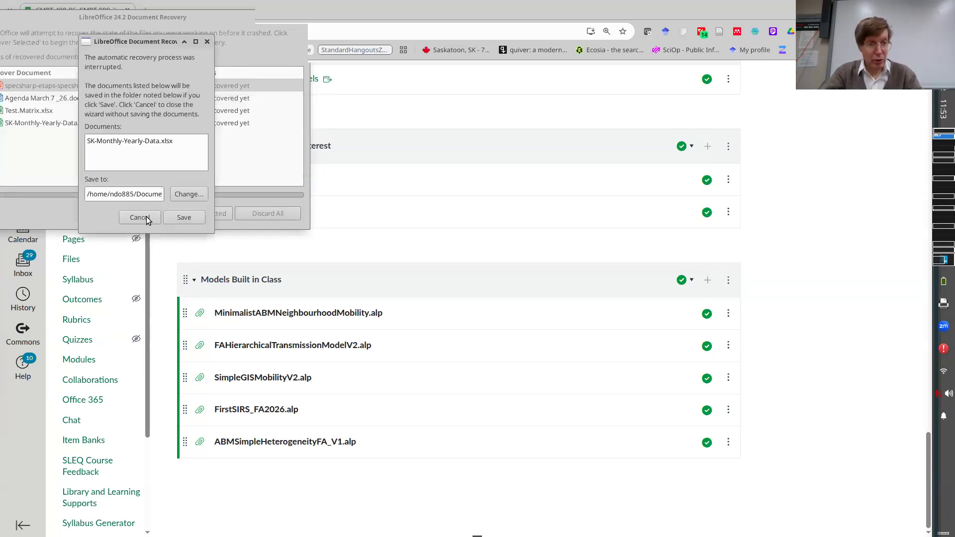
{"action": "left_click", "coordinate": [145, 219]}
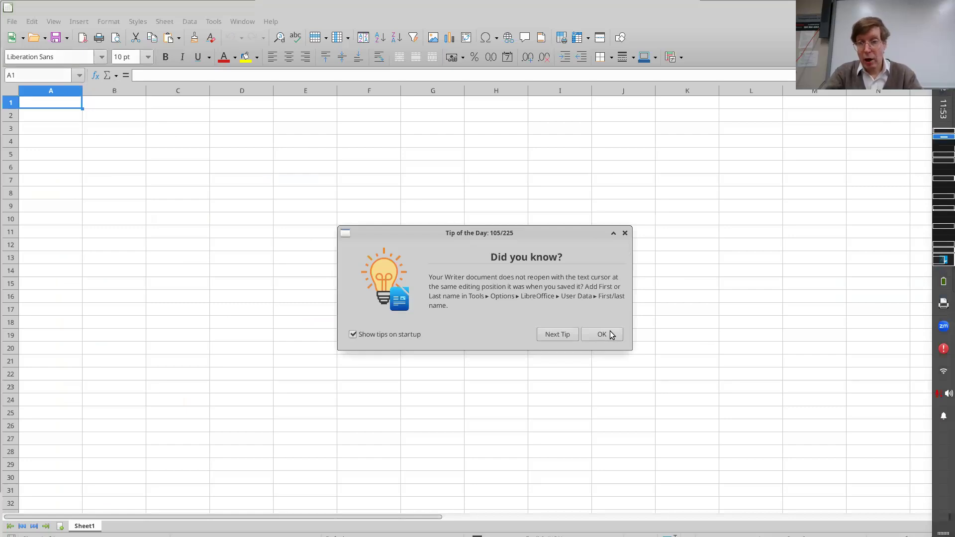
{"action": "left_click", "coordinate": [611, 335]}
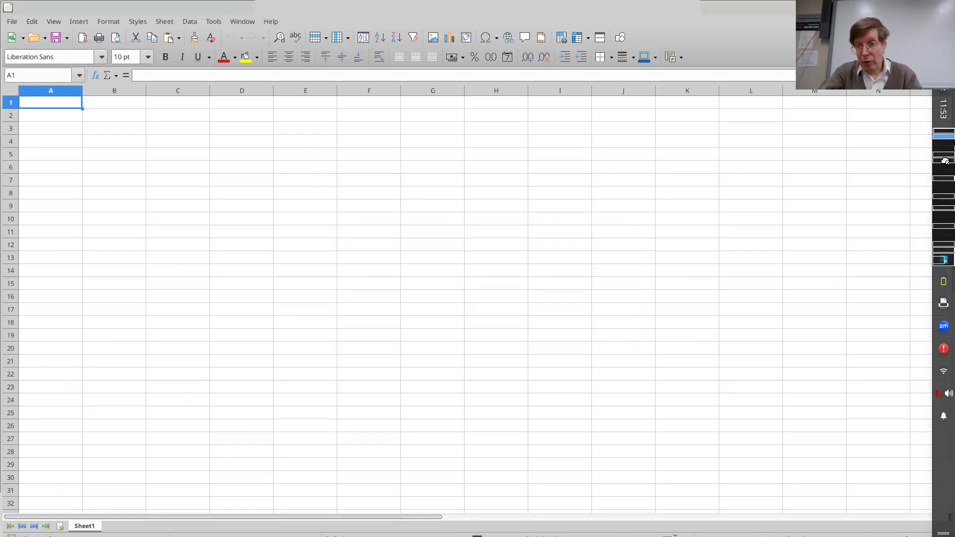
Paste the plot's copied Prevalent Case Count data into the blank sheet at A1 as tab-separated text.
{"action": "left_click", "coordinate": [943, 259]}
{"action": "key", "text": "alt+Tab"}
{"action": "key", "text": "ctrl+v"}
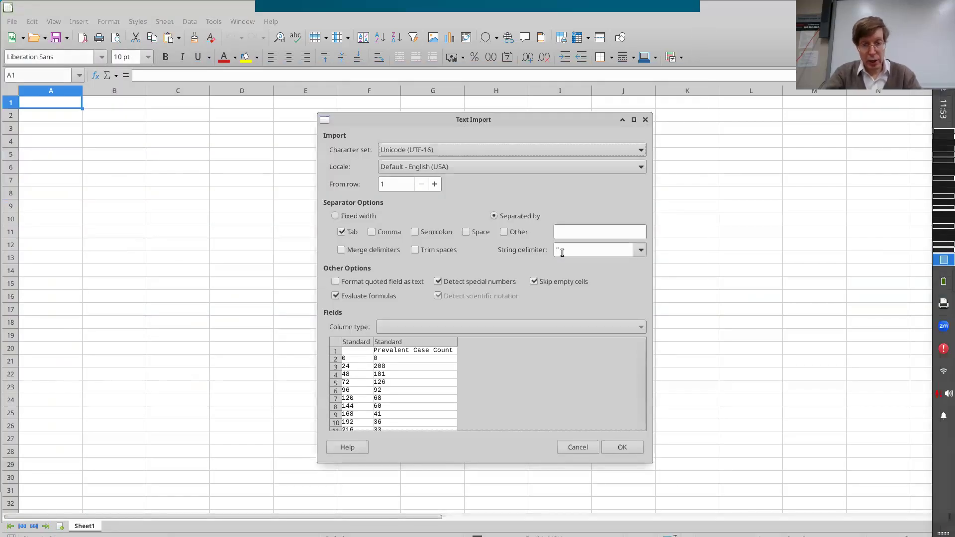
{"action": "key", "text": "Return"}
Examine the pasted sample times in column A against the Prevalent Case Count values in column B.
{"action": "key", "text": "Right"}
{"action": "key", "text": "Down"}
{"action": "key", "text": "Down"}
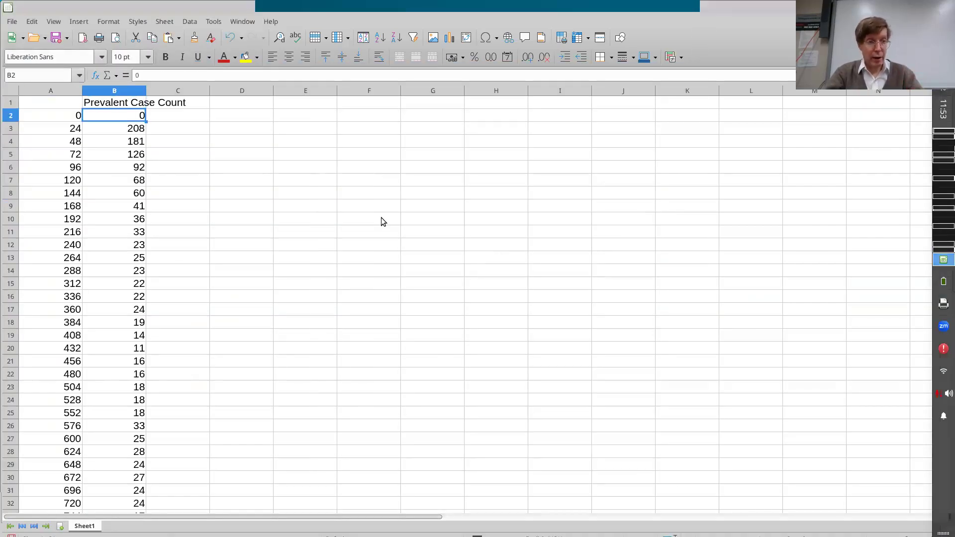
{"action": "key", "text": "Left"}
{"action": "key", "text": "Up"}
{"action": "key", "text": "Down"}
{"action": "key", "text": "Right"}
{"action": "key", "text": "Left"}
{"action": "key", "text": "Right"}
{"action": "key", "text": "Down"}
{"action": "key", "text": "Down"}
{"action": "key", "text": "Down"}
{"action": "key", "text": "Down"}
{"action": "key", "text": "Down"}
{"action": "key", "text": "Down"}
{"action": "key", "text": "Down"}
{"action": "key", "text": "Down"}
{"action": "key", "text": "Down"}
{"action": "key", "text": "Down"}
{"action": "key", "text": "Down"}
{"action": "key", "text": "Down"}
{"action": "key", "text": "Down"}
{"action": "key", "text": "Down"}
{"action": "key", "text": "Down"}
{"action": "key", "text": "Up"}
{"action": "key", "text": "Left"}
{"action": "key", "text": "Up"}
{"action": "key", "text": "Up"}
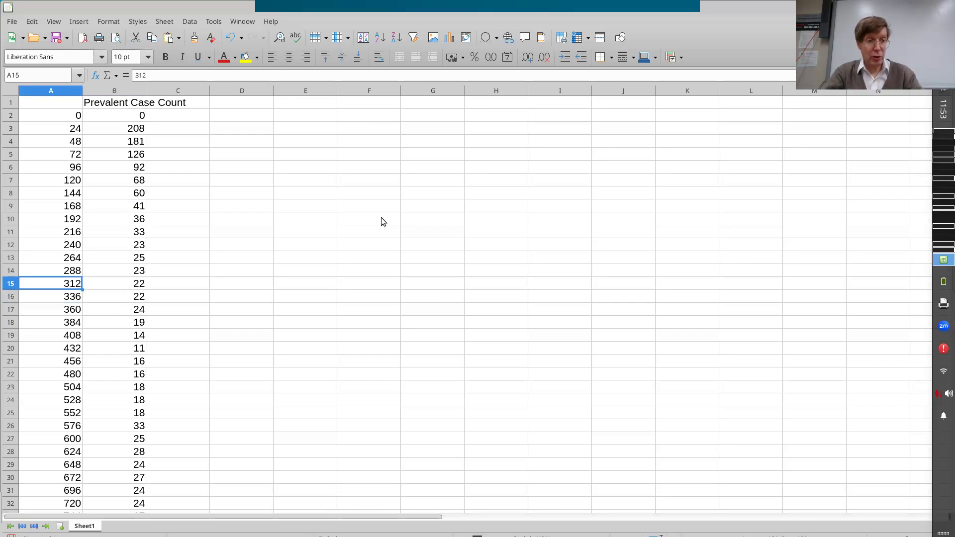
{"action": "key", "text": "Up"}
{"action": "key", "text": "Up"}
{"action": "key", "text": "Up"}
{"action": "key", "text": "Up"}
{"action": "key", "text": "Up"}
{"action": "key", "text": "Up"}
{"action": "key", "text": "Up"}
{"action": "key", "text": "Up"}
{"action": "key", "text": "Up"}
{"action": "key", "text": "Up"}
{"action": "key", "text": "Up"}
{"action": "key", "text": "Up"}
{"action": "key", "text": "Up"}
{"action": "key", "text": "Down"}
{"action": "key", "text": "Down"}
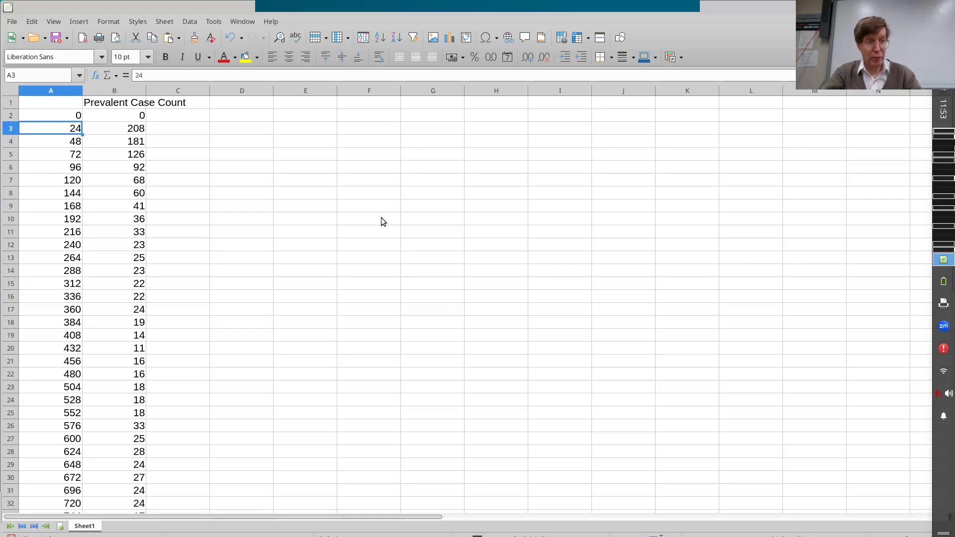
{"action": "key", "text": "Down"}
{"action": "key", "text": "Down"}
{"action": "key", "text": "Down"}
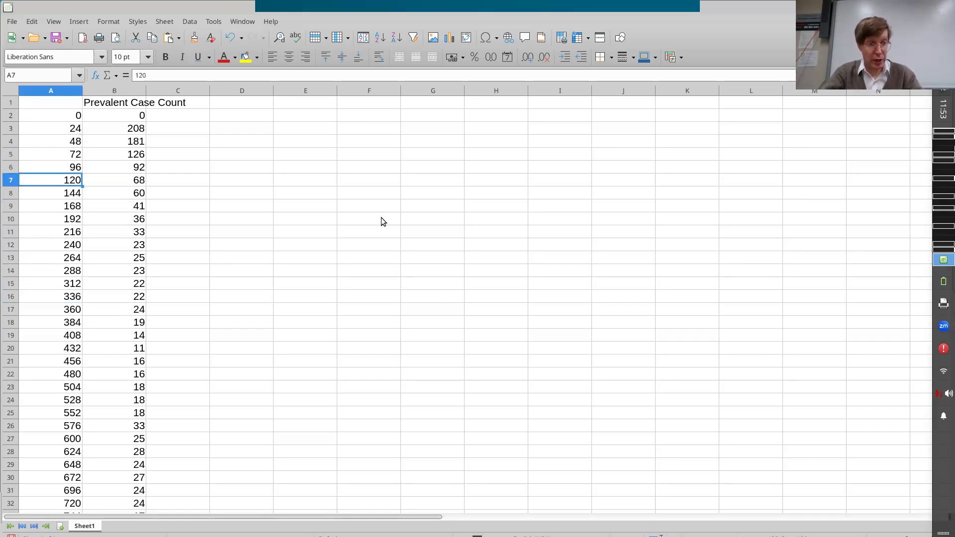
{"action": "key", "text": "Right"}
{"action": "key", "text": "Up"}
{"action": "key", "text": "Up"}
{"action": "key", "text": "Up"}
{"action": "key", "text": "Up"}
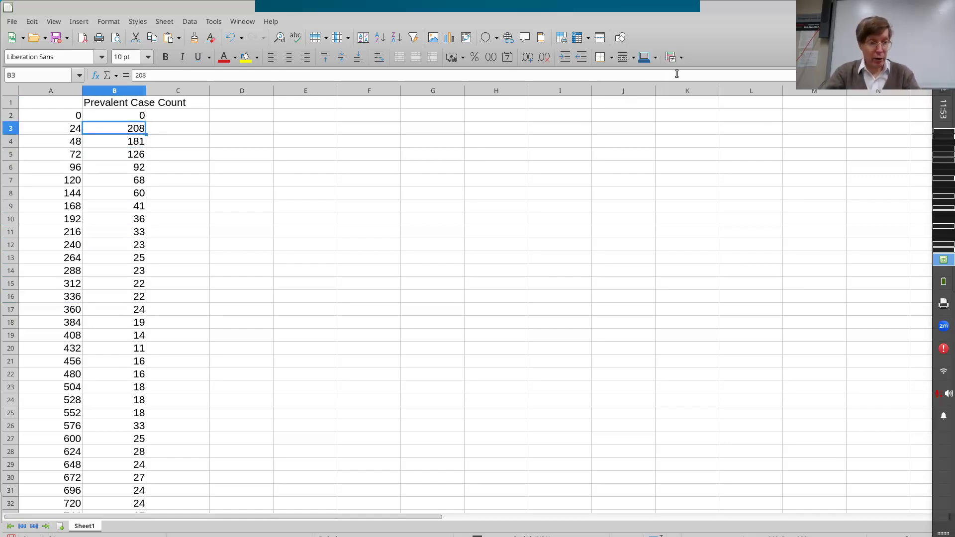
Insert a points-only line chart of the Prevalent Case Count values in B2:B147.
{"action": "key", "text": "ctrl+Down"}
{"action": "key", "text": "shift+Up"}
{"action": "key", "text": "ctrl+shift+Up"}
{"action": "key", "text": "shift+Down"}
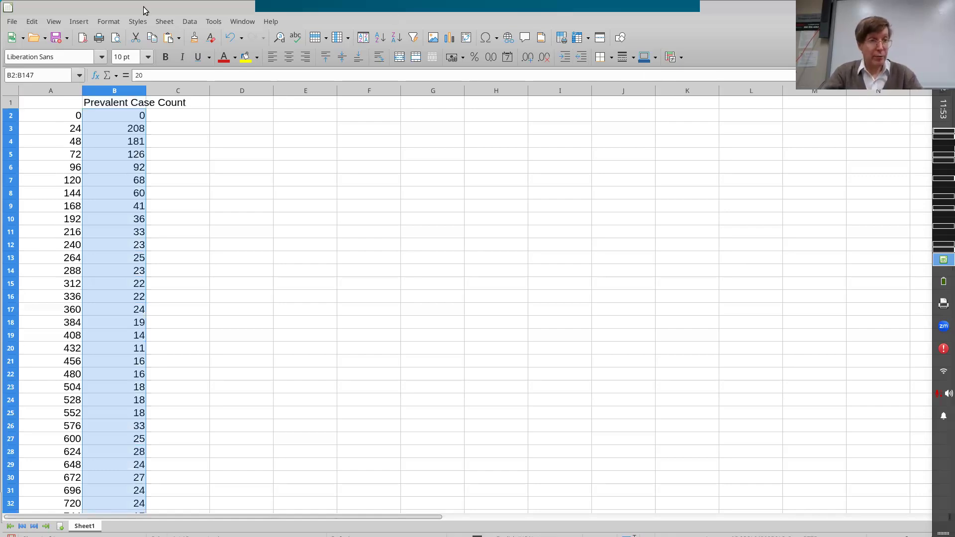
{"action": "left_click", "coordinate": [82, 21]}
{"action": "mouse_move", "coordinate": [103, 95]}
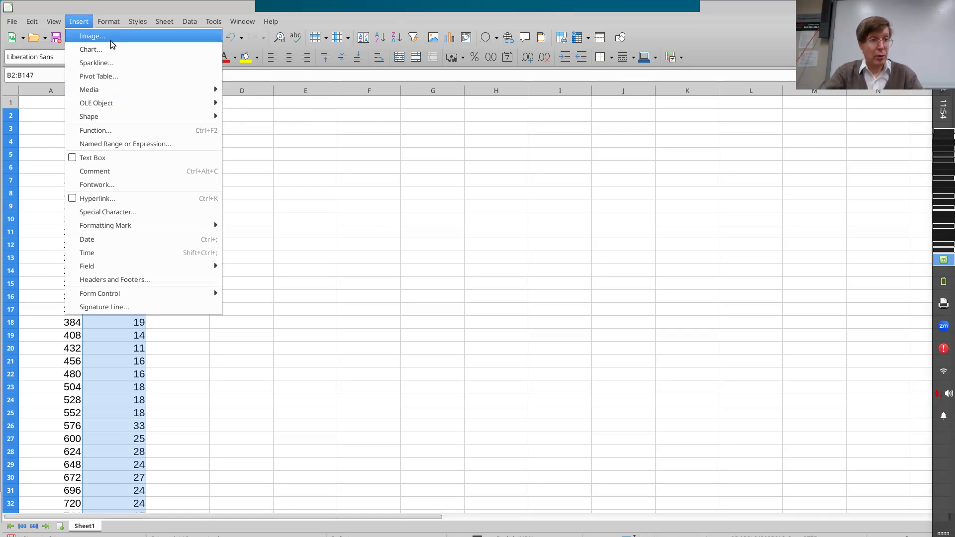
{"action": "left_click", "coordinate": [184, 5]}
{"action": "left_click_drag", "start_coordinate": [177, 11], "coordinate": [179, 44]}
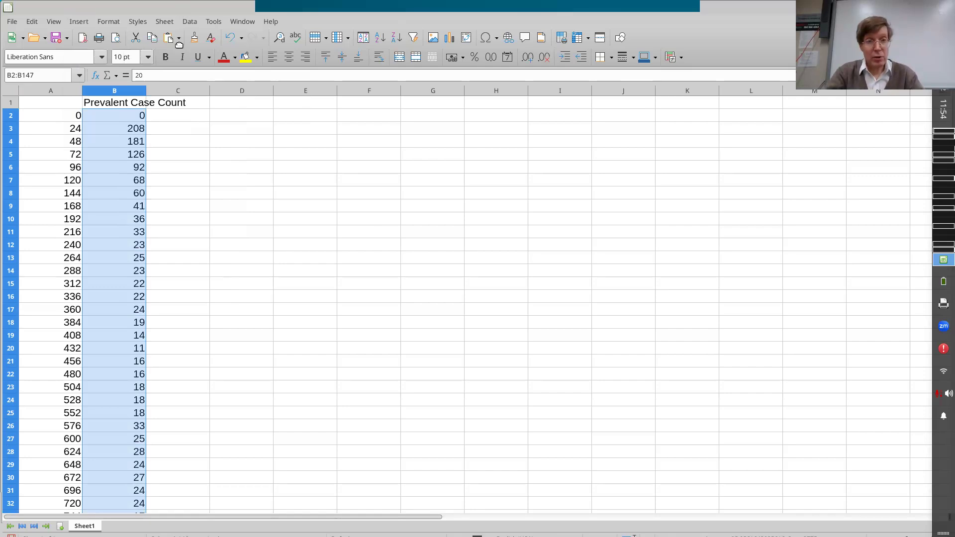
{"action": "left_click", "coordinate": [451, 75]}
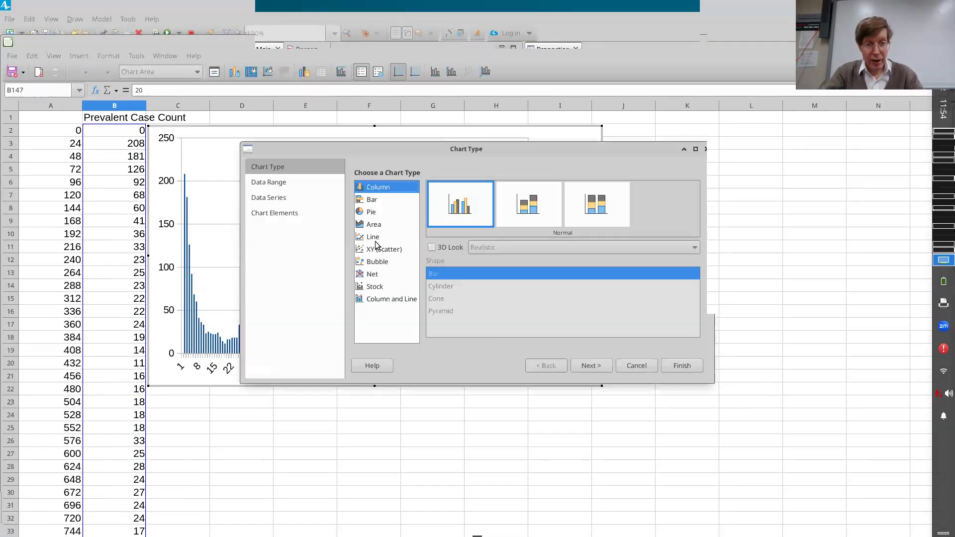
{"action": "left_click", "coordinate": [676, 368]}
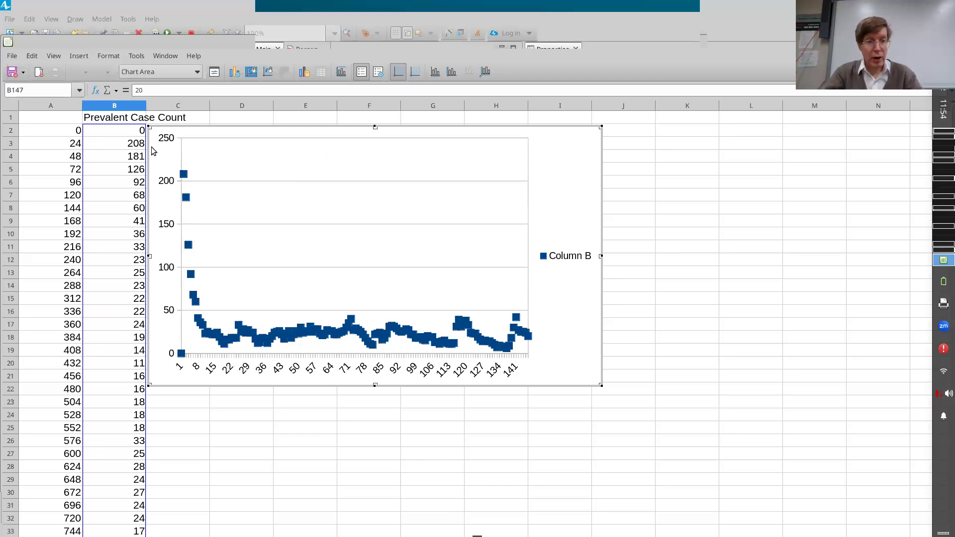
{"action": "left_click", "coordinate": [48, 129]}
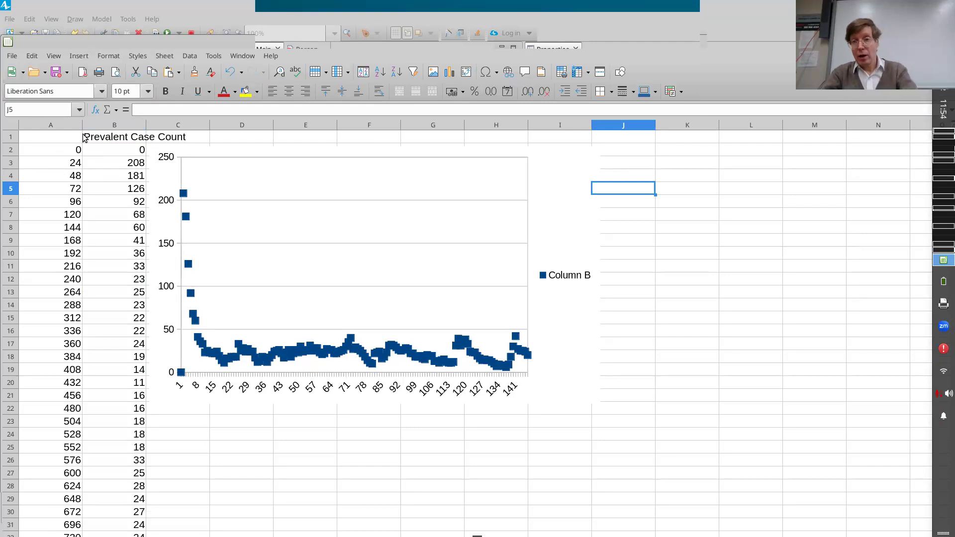
Close the Untitled 1 spreadsheet without saving its changes and return to AnyLogic.
{"action": "key", "text": "alt+Tab"}
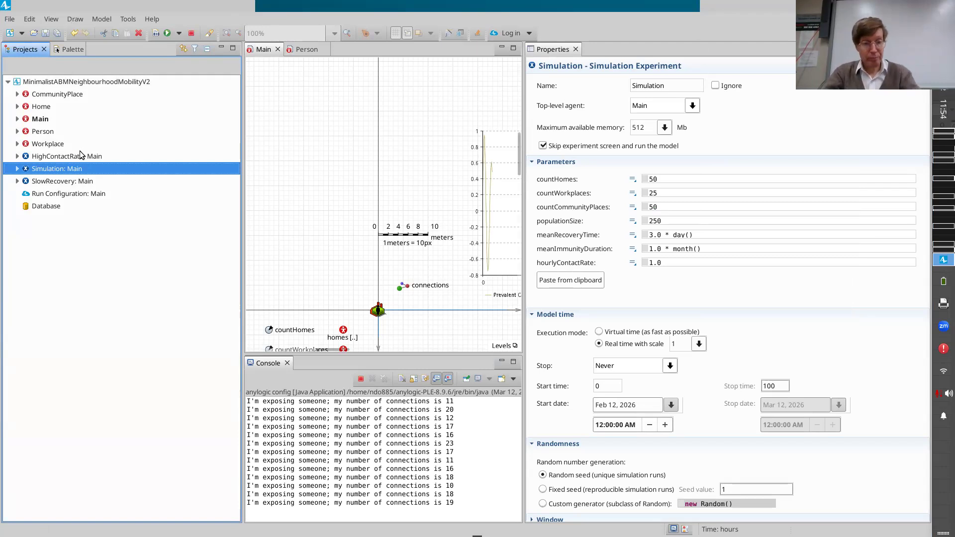
{"action": "key", "text": "alt+Tab"}
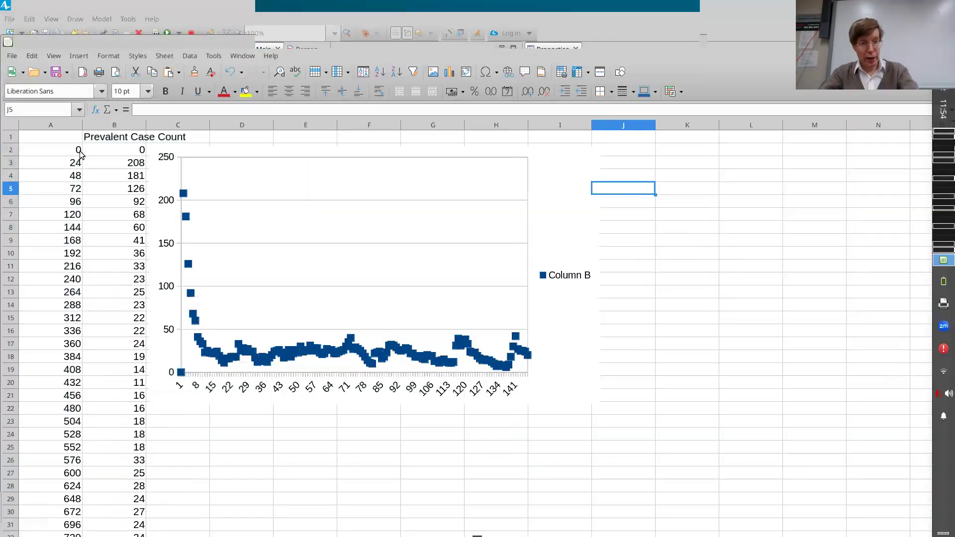
{"action": "key", "text": "ctrl+w"}
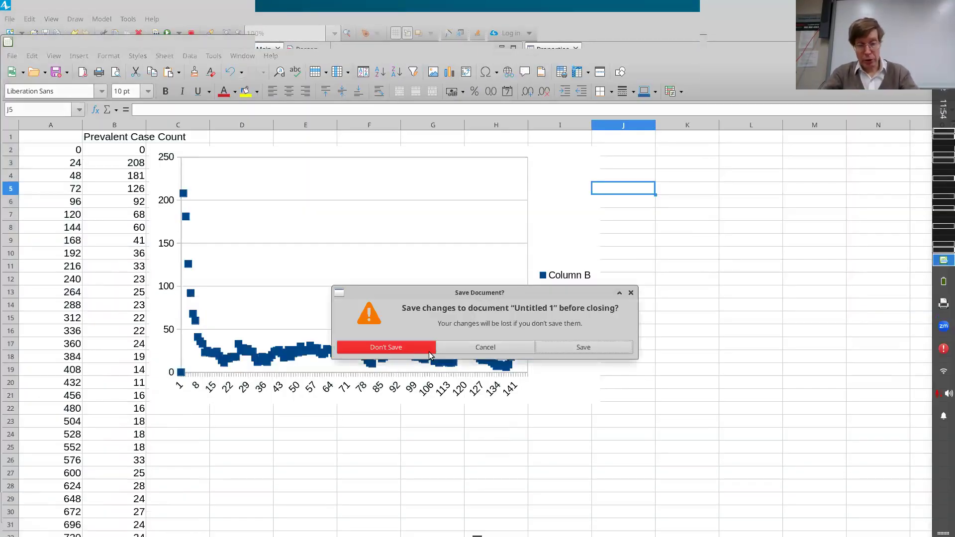
{"action": "left_click", "coordinate": [387, 347]}
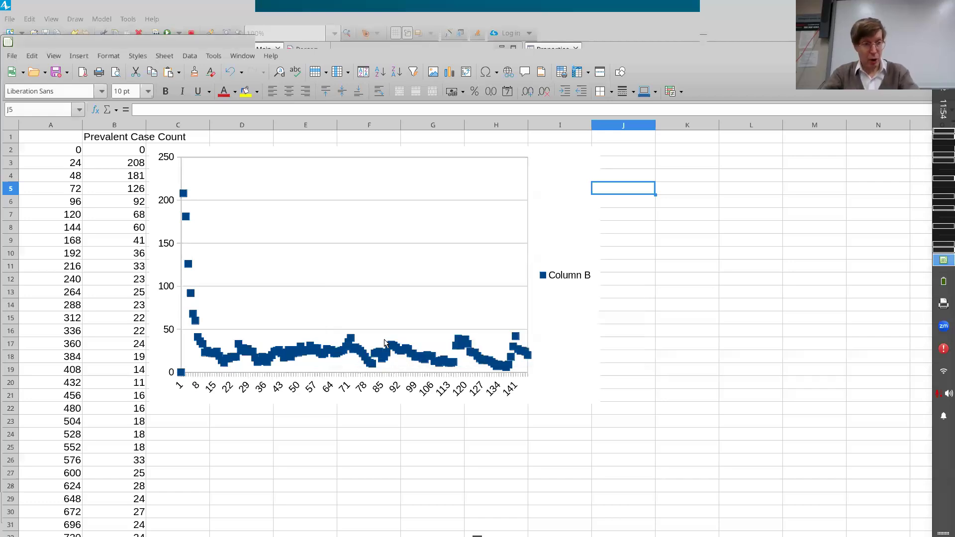
{"action": "key", "text": "alt+Tab"}
{"action": "left_click", "coordinate": [251, 228]}
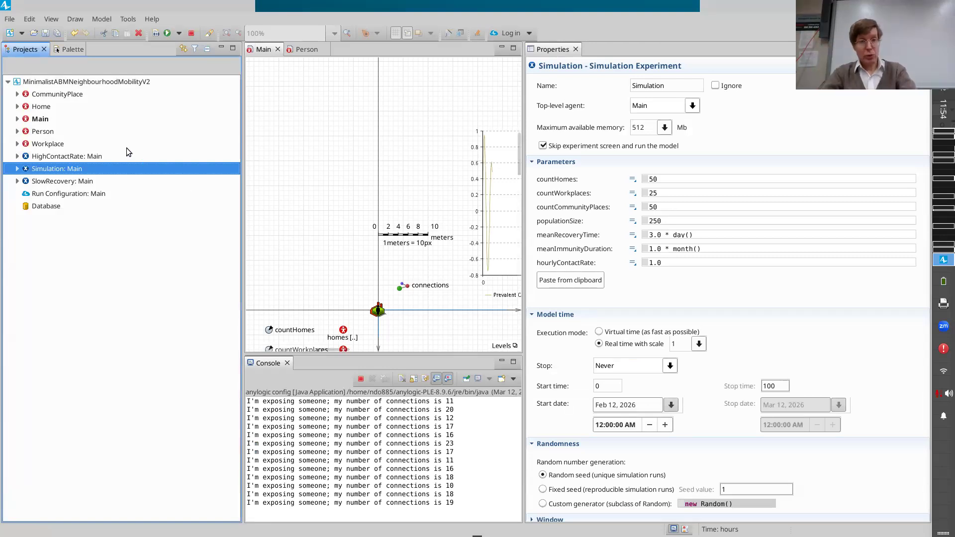
Switch to Canvas and try to add the neighbourhood mobility model file from the Models folder to the Models Built in Class module.
{"action": "left_click", "coordinate": [87, 82]}
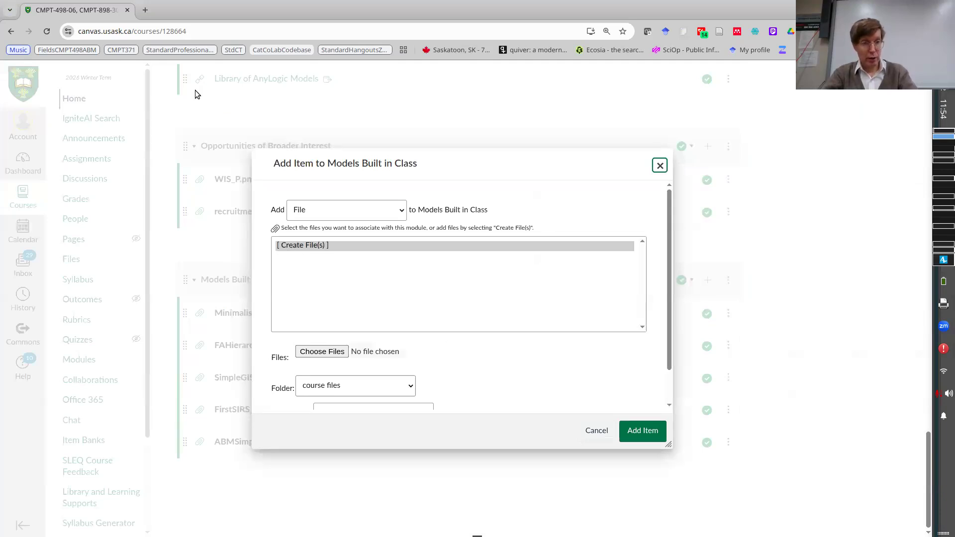
{"action": "left_click", "coordinate": [322, 351]}
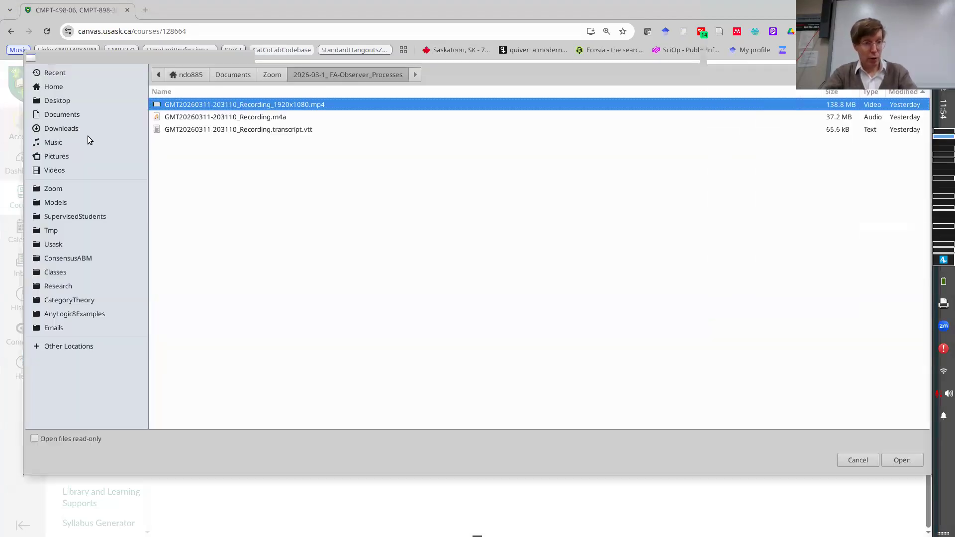
{"action": "left_click", "coordinate": [61, 128]}
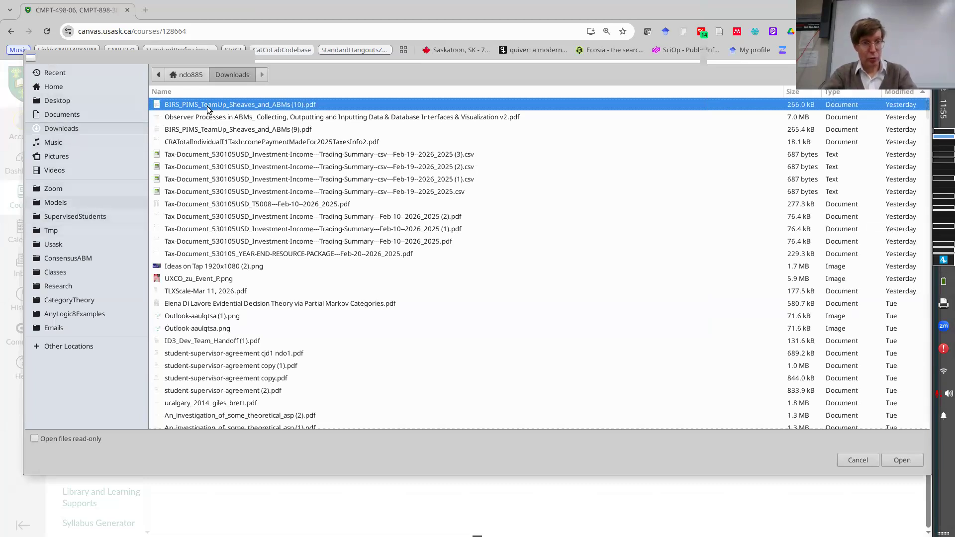
{"action": "left_click", "coordinate": [56, 203]}
{"action": "left_click", "coordinate": [902, 460]}
{"action": "left_click", "coordinate": [902, 460]}
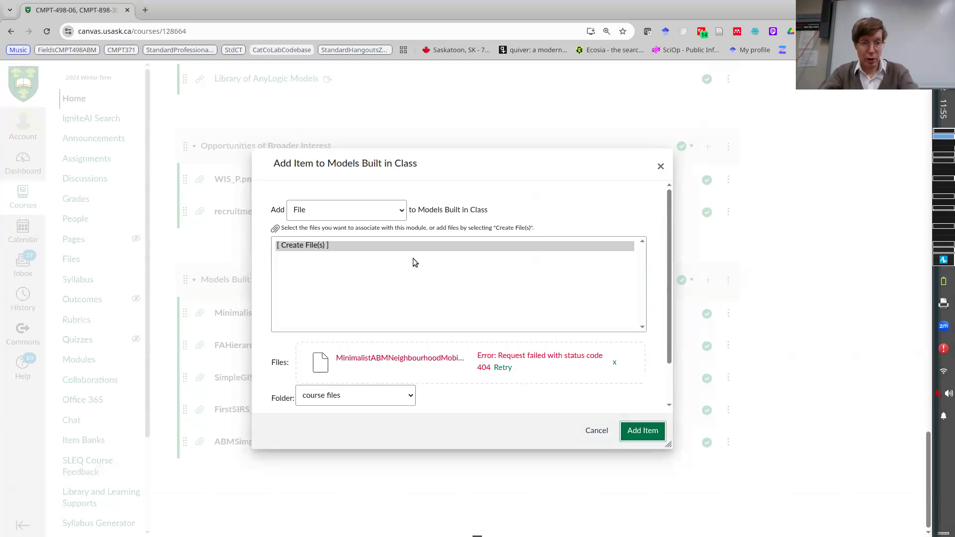
{"action": "key", "text": "Escape"}
Reload the Canvas course page and sign in to the university account again.
{"action": "left_click", "coordinate": [48, 34]}
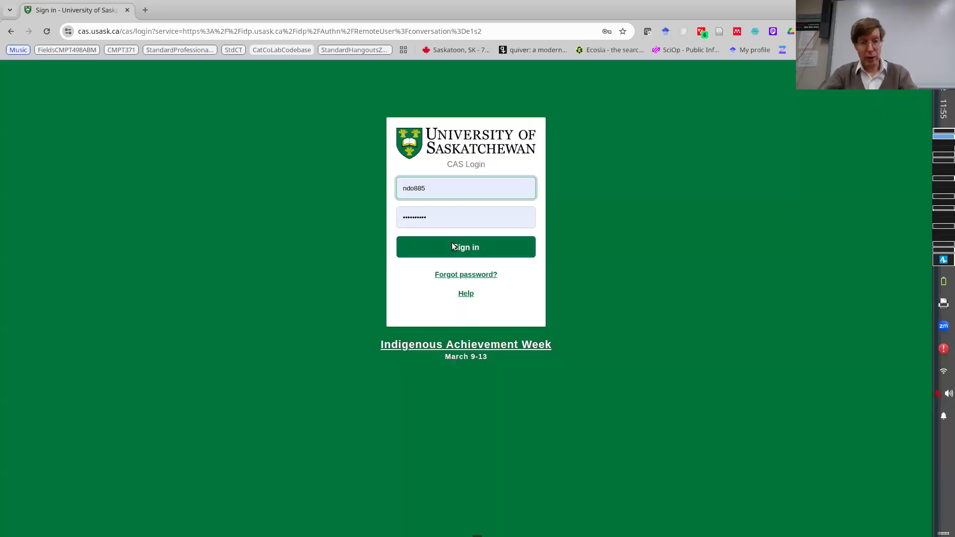
{"action": "left_click", "coordinate": [452, 243]}
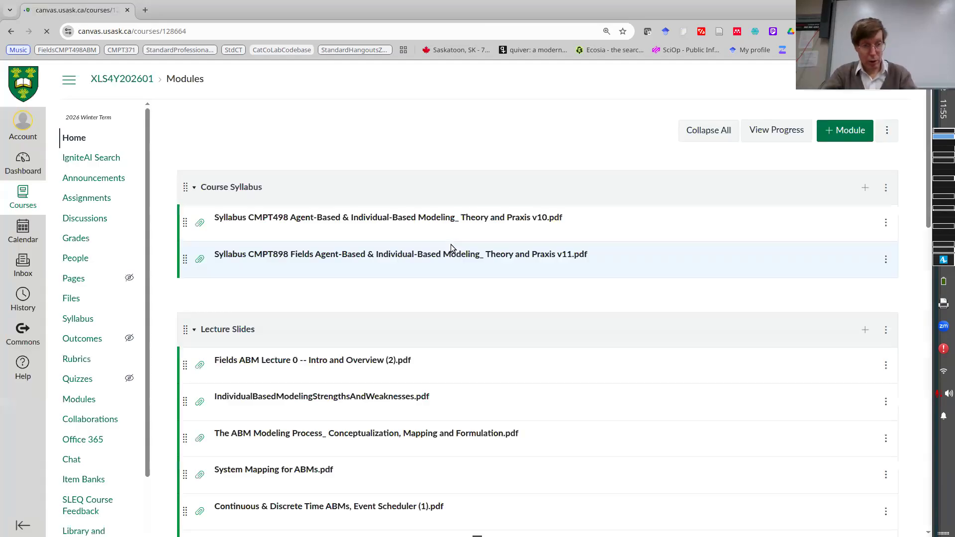
Add the local file MinimalistABMNeighbourhoodMobilityV2.alp to the Models Built in Class module, storing it in the course files folder.
{"action": "scroll", "coordinate": [700, 241], "scroll_direction": "down", "scroll_amount": 15}
{"action": "scroll", "coordinate": [711, 263], "scroll_direction": "down", "scroll_amount": 5}
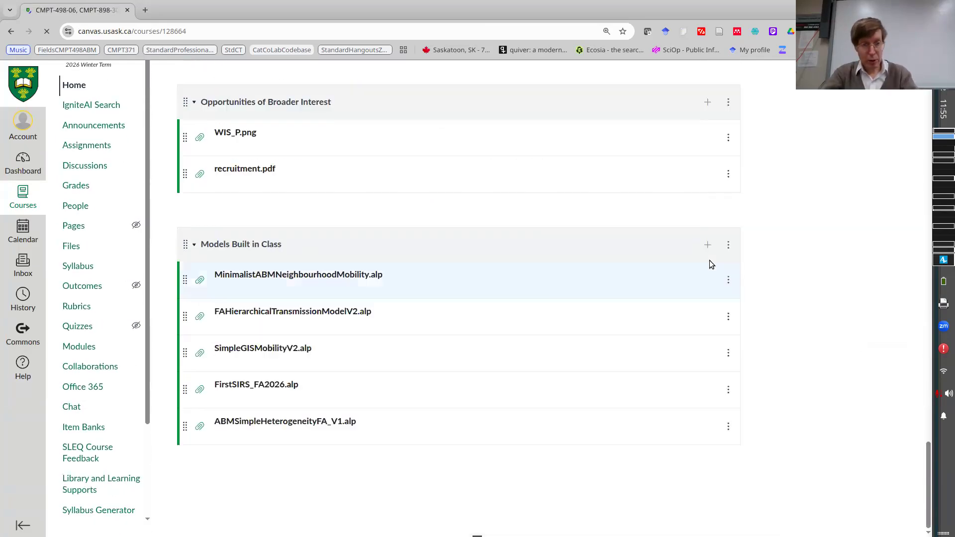
{"action": "left_click", "coordinate": [708, 245]}
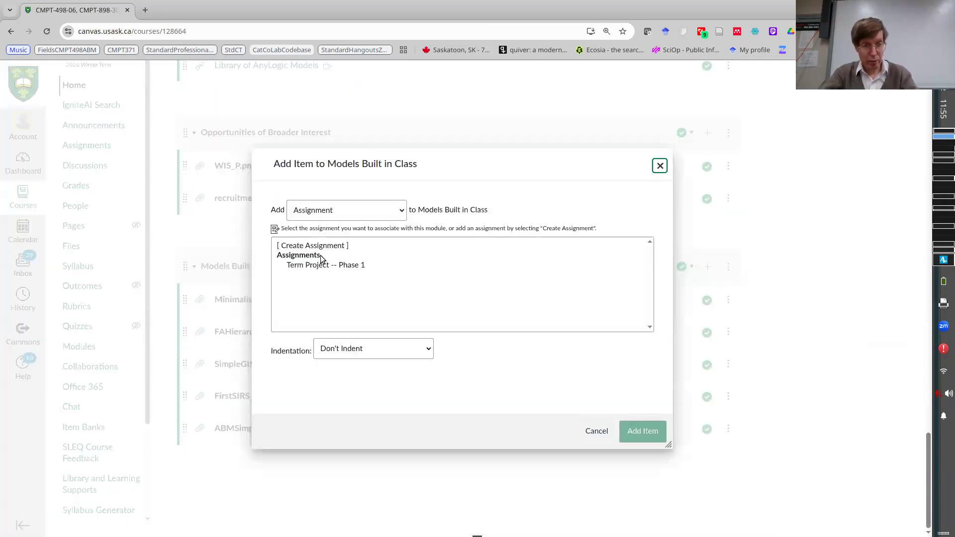
{"action": "left_click", "coordinate": [304, 214]}
{"action": "left_click", "coordinate": [309, 253]}
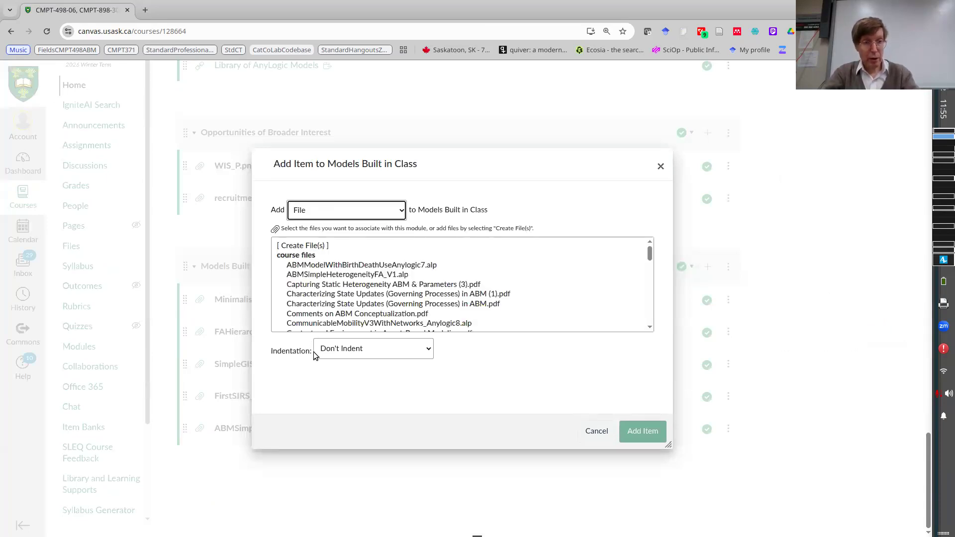
{"action": "left_click", "coordinate": [315, 355]}
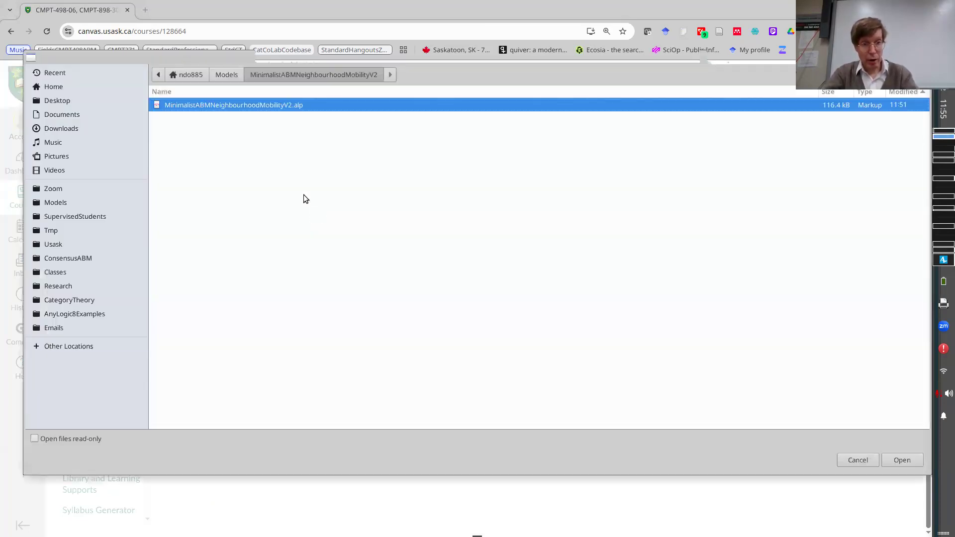
{"action": "key", "text": "Return"}
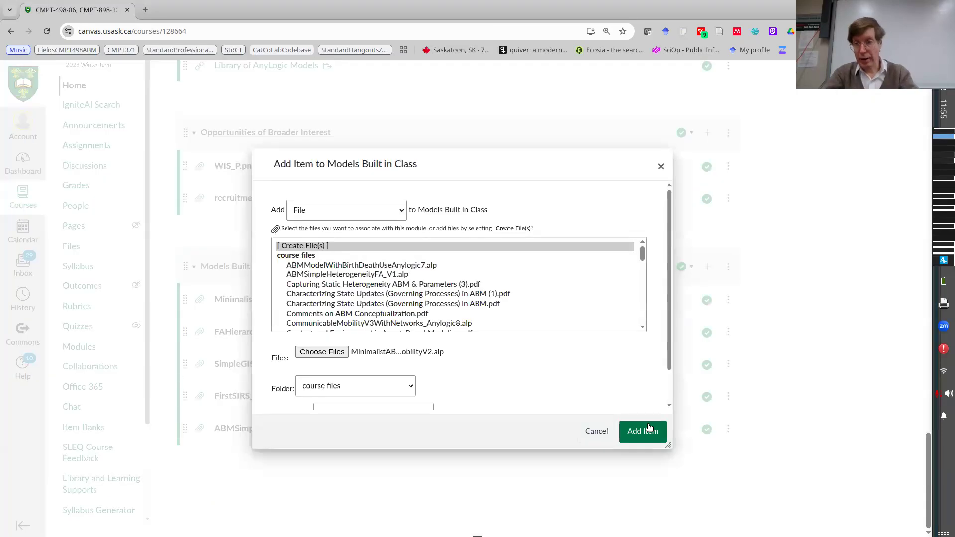
{"action": "left_click", "coordinate": [649, 429]}
Switch to the Fields Academy course site and sign in again with the saved account credentials.
{"action": "key", "text": "alt+Tab"}
{"action": "key", "text": "alt+Tab"}
{"action": "key", "text": "alt+Tab"}
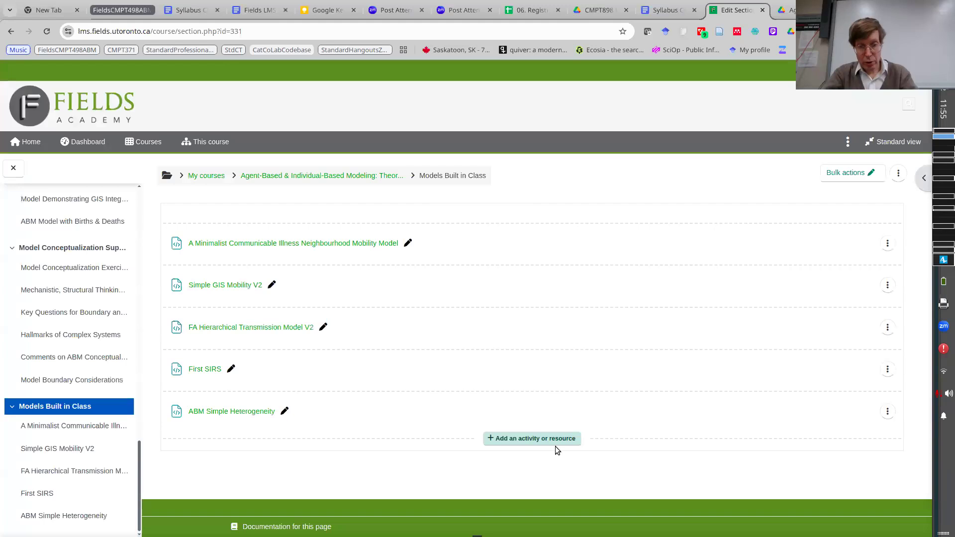
{"action": "left_click", "coordinate": [546, 442]}
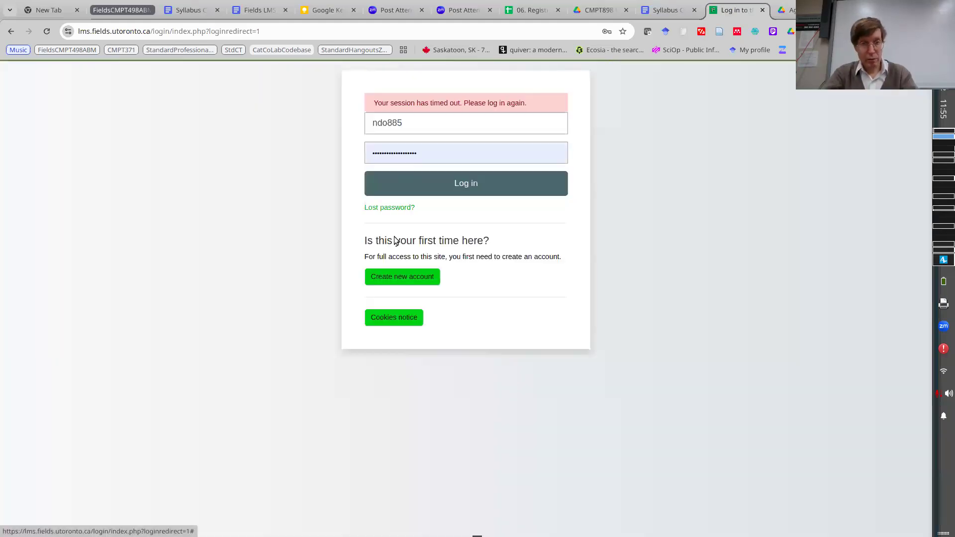
{"action": "left_click", "coordinate": [408, 187]}
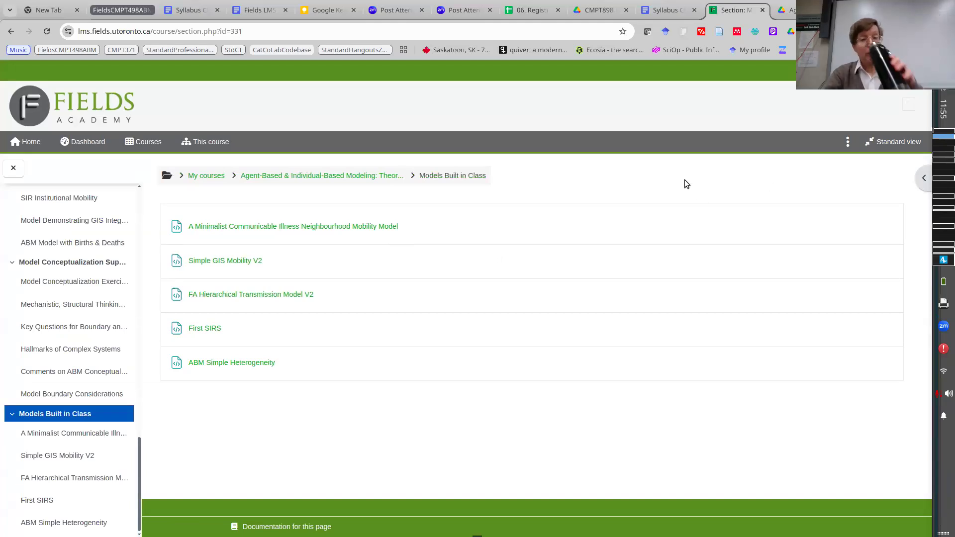
Turn on course editing and add a new File resource to the Models Built in Class section.
{"action": "left_click", "coordinate": [848, 142]}
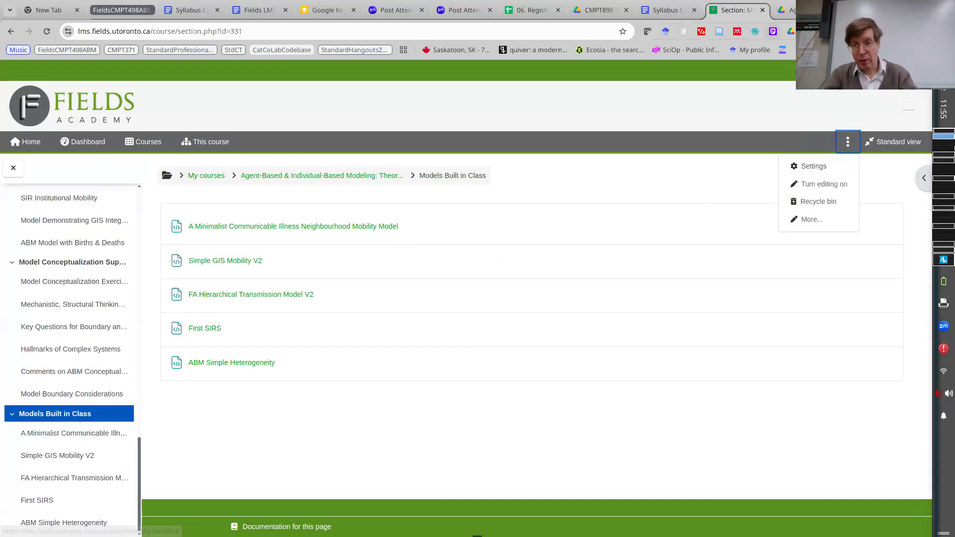
{"action": "left_click", "coordinate": [821, 184]}
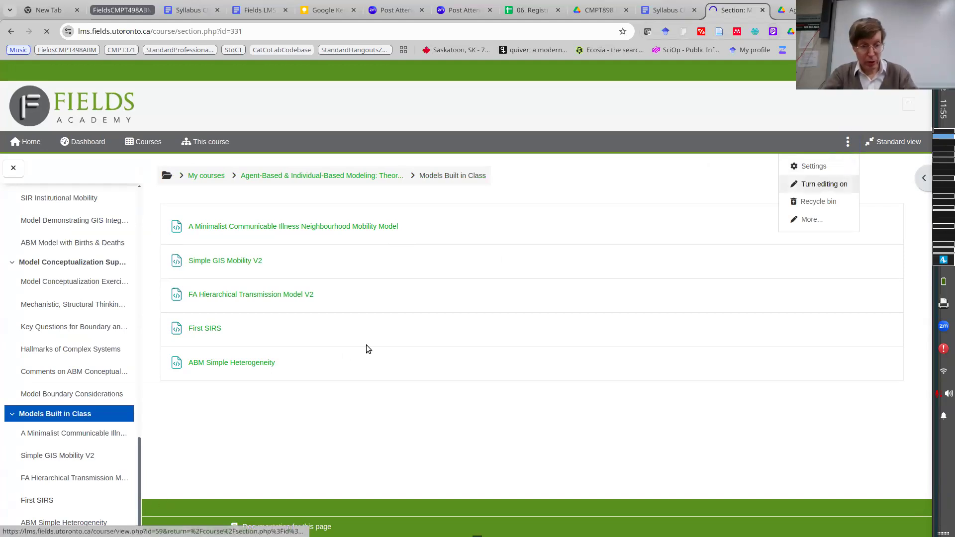
{"action": "left_click", "coordinate": [504, 441]}
{"action": "left_click", "coordinate": [624, 171]}
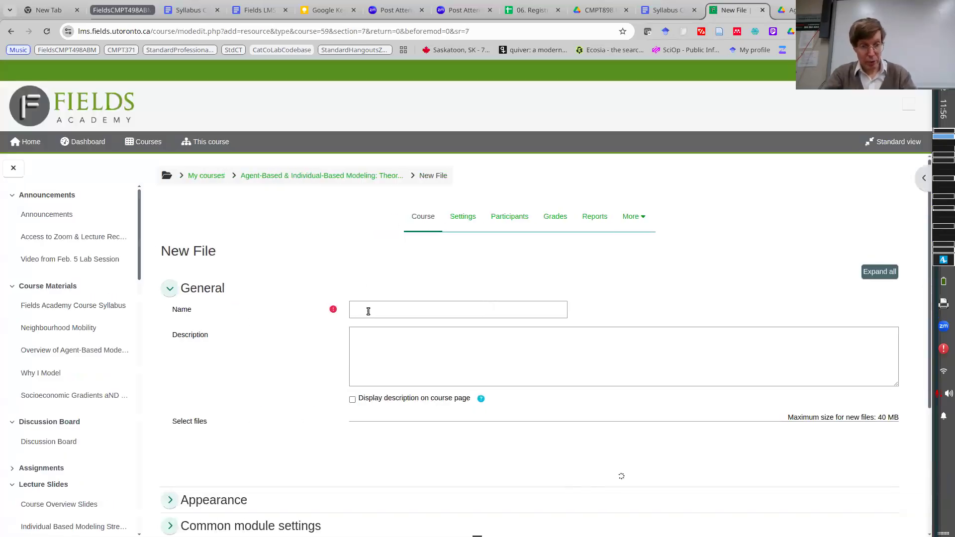
Name the new file resource "ABM Infection Mobility V2".
{"action": "left_click", "coordinate": [369, 311]}
{"action": "type", "text": "ABM Mobility V2"}
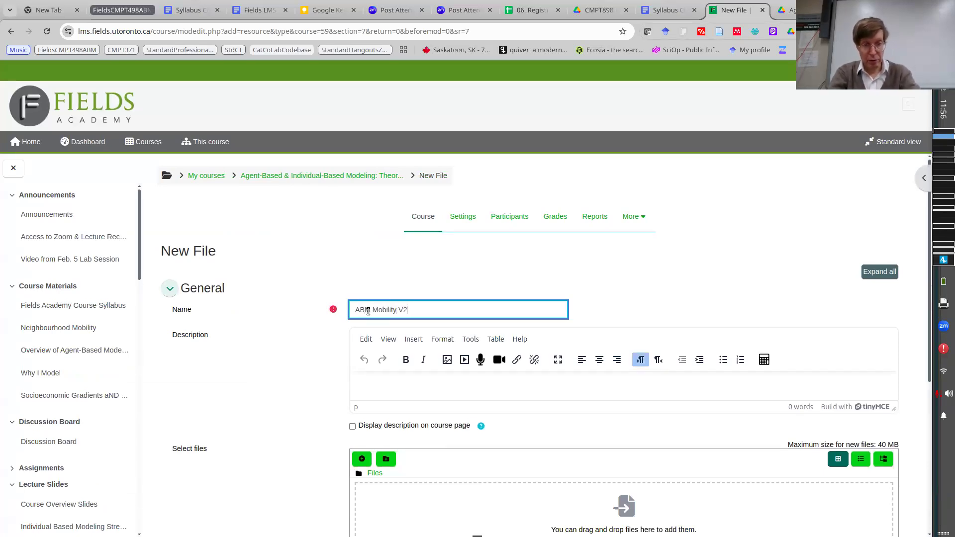
{"action": "type", "text": "Infection"}
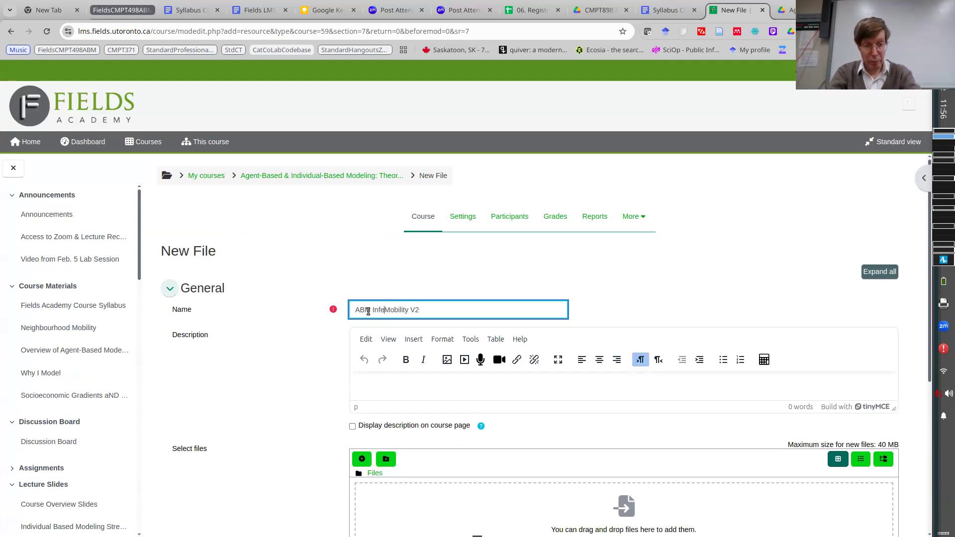
Upload MinimalistABMNeighbourhoodMobilityV2.alp to the file resource, then save and display it.
{"action": "left_click", "coordinate": [636, 515]}
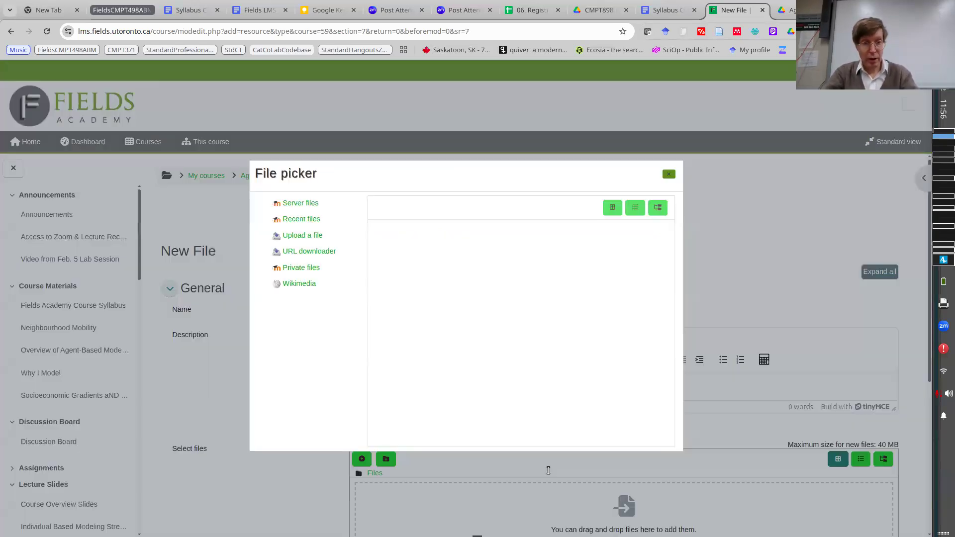
{"action": "left_click", "coordinate": [410, 262]}
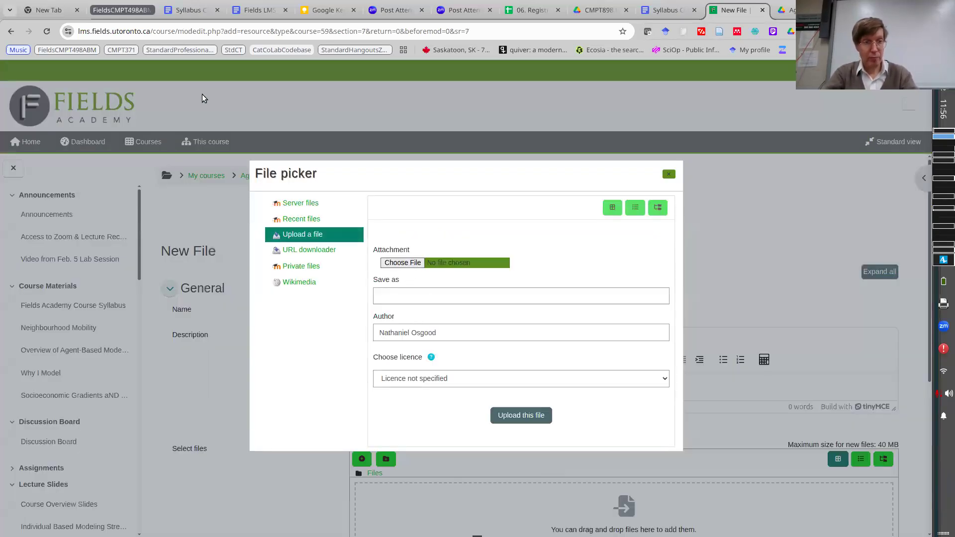
{"action": "double_click", "coordinate": [242, 107]}
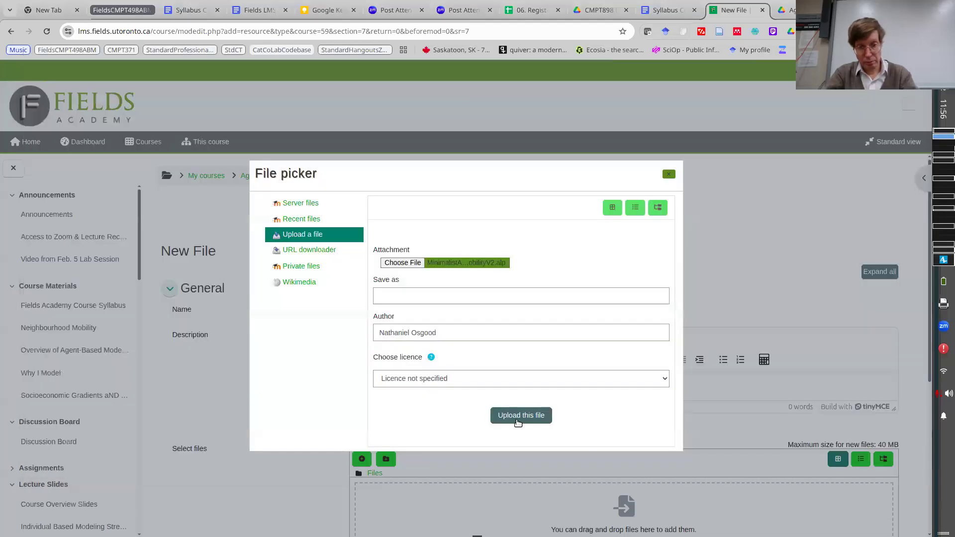
{"action": "left_click", "coordinate": [517, 421]}
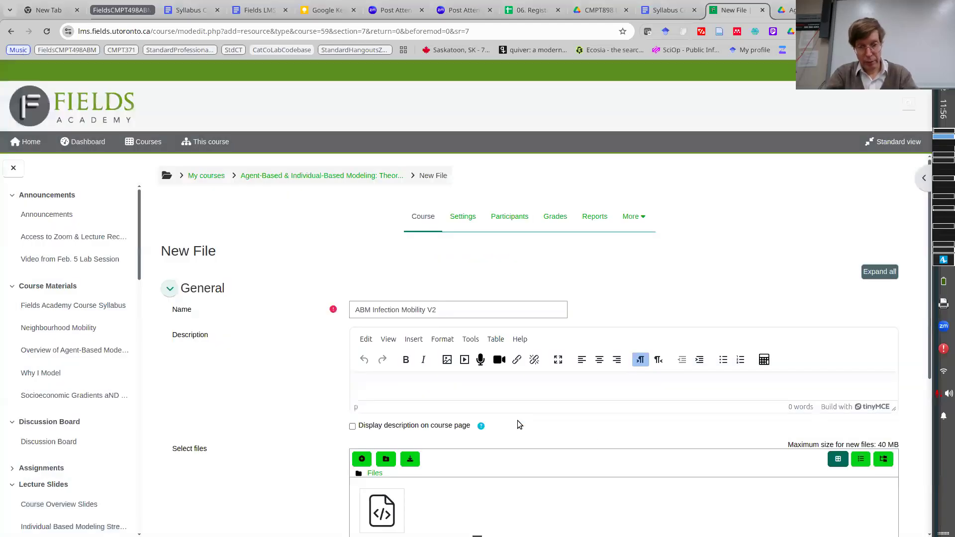
{"action": "scroll", "coordinate": [517, 420], "scroll_direction": "down", "scroll_amount": 5}
{"action": "left_click", "coordinate": [485, 462]}
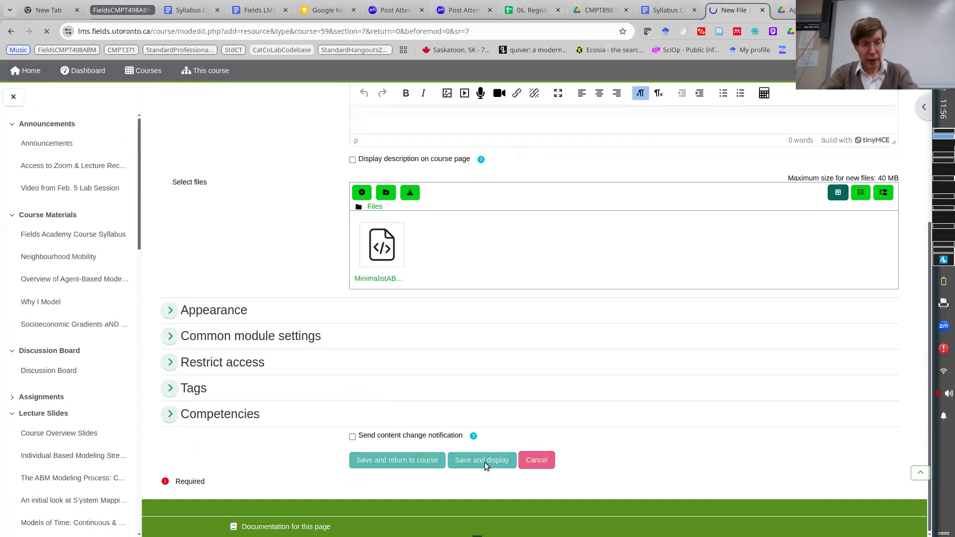
Return to AnyLogic, stop the running model and widen the Main diagram's editing area.
{"action": "key", "text": "alt+Tab"}
{"action": "key", "text": "alt+Tab"}
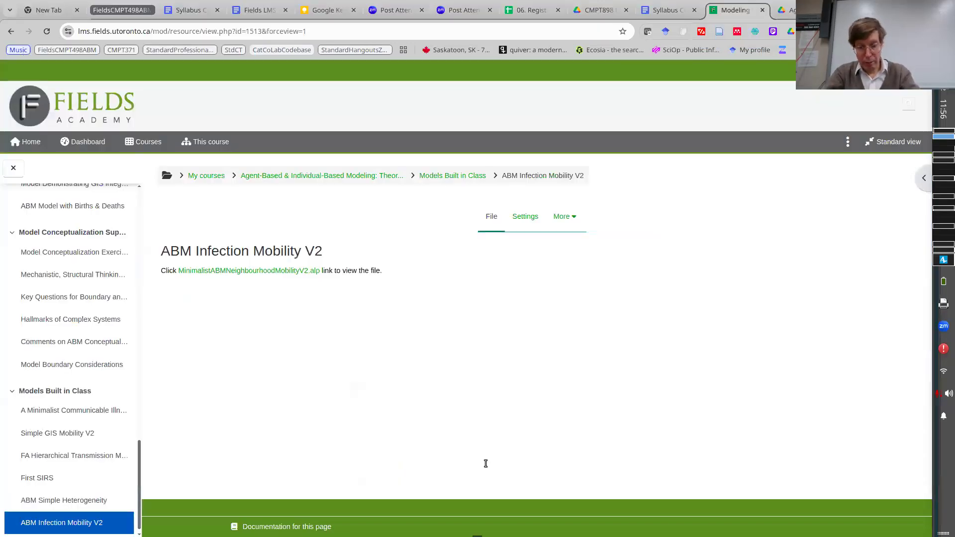
{"action": "key", "text": "alt+Tab"}
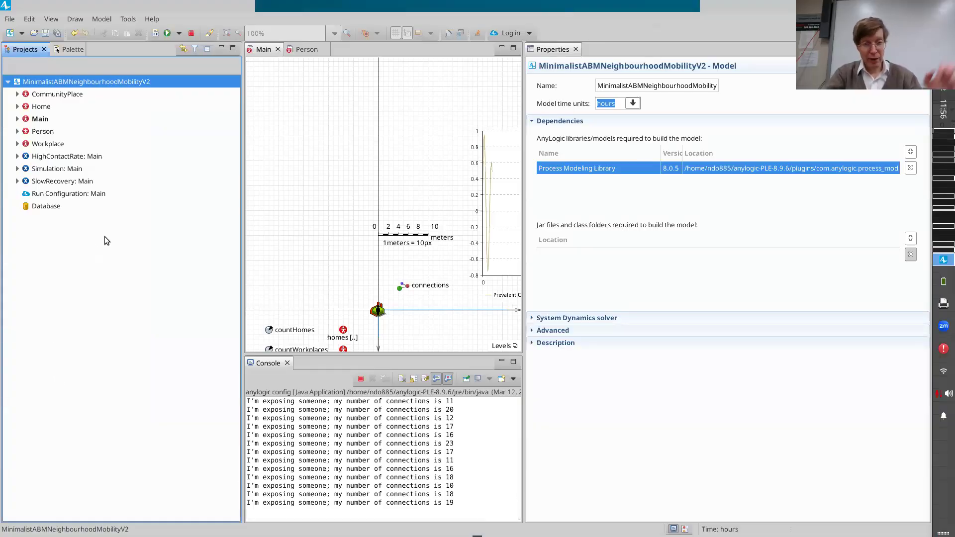
{"action": "left_click", "coordinate": [192, 34]}
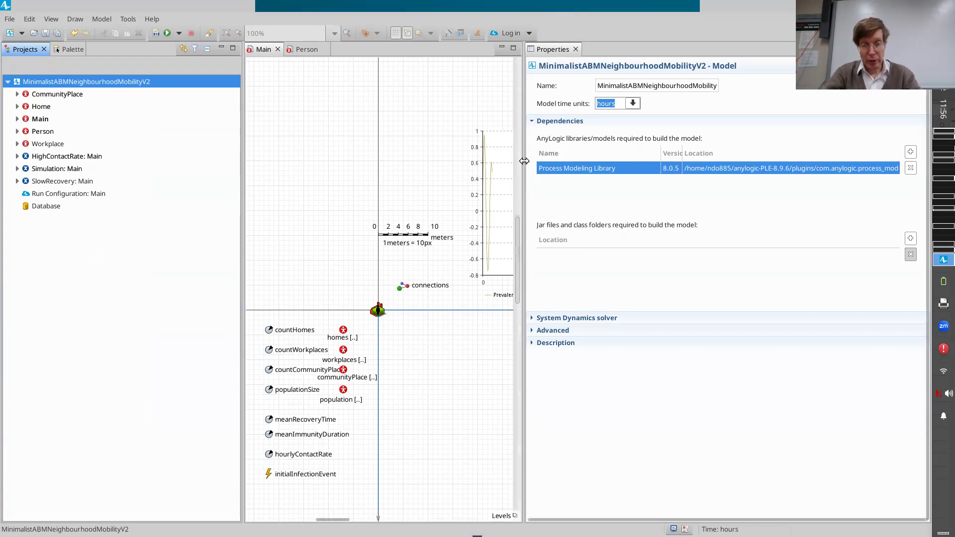
{"action": "left_click_drag", "start_coordinate": [724, 159], "coordinate": [764, 158]}
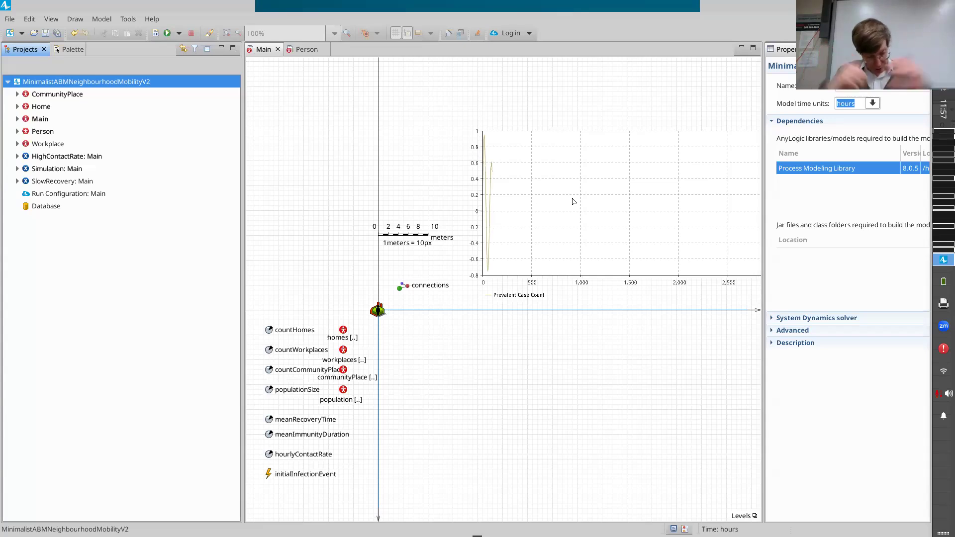
Save the model under the new name MinimalistABMNeighbourhoodMobilityV3 in the Models folder.
{"action": "scroll", "coordinate": [573, 201], "scroll_direction": "down", "scroll_amount": 3}
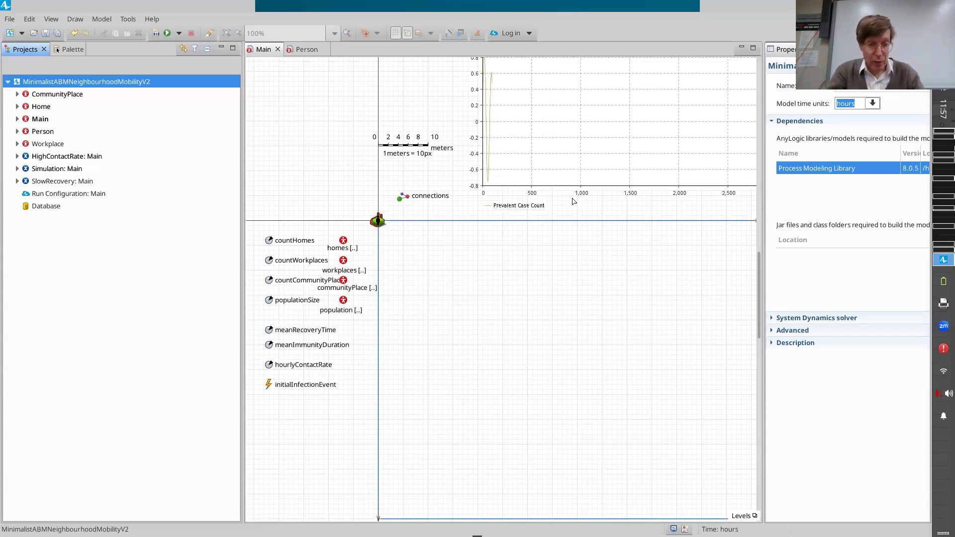
{"action": "left_click", "coordinate": [10, 19]}
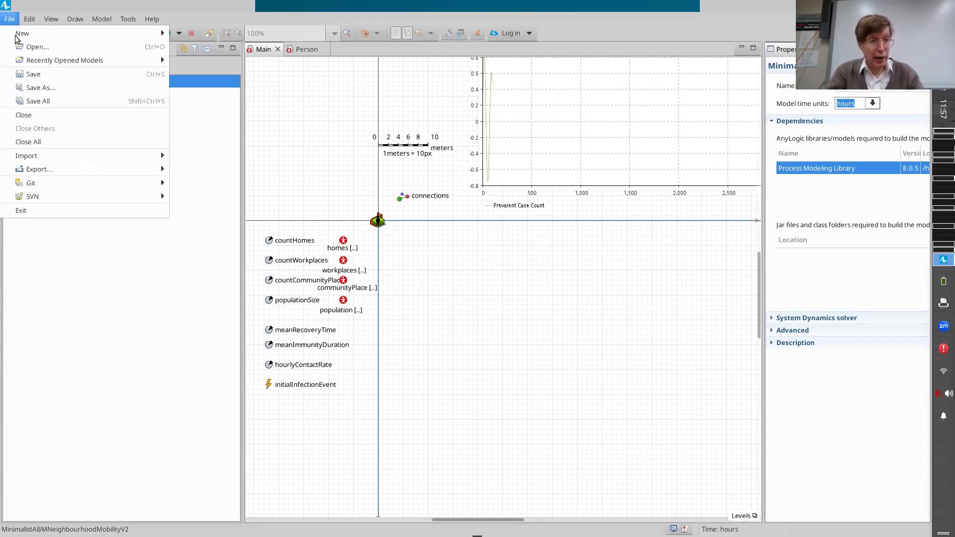
{"action": "left_click", "coordinate": [51, 97]}
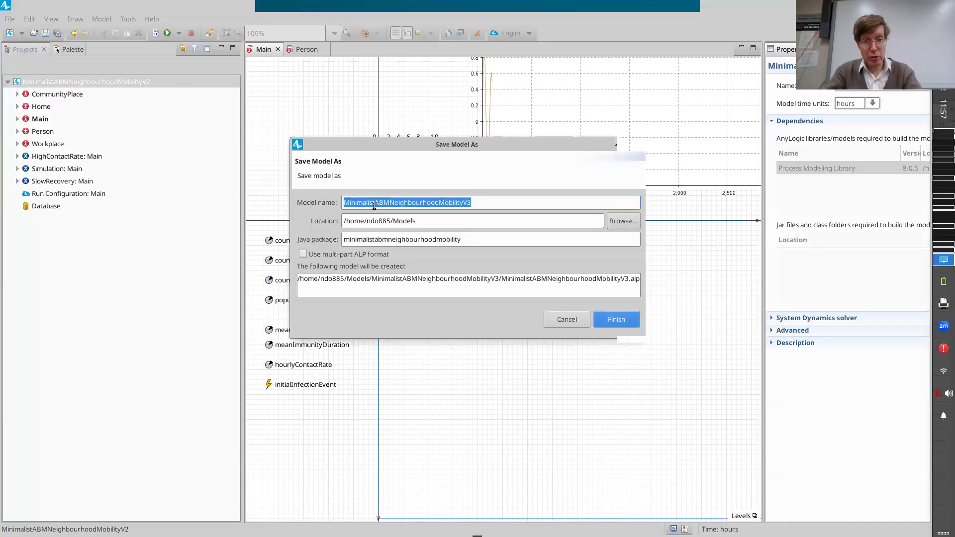
{"action": "left_click", "coordinate": [613, 318]}
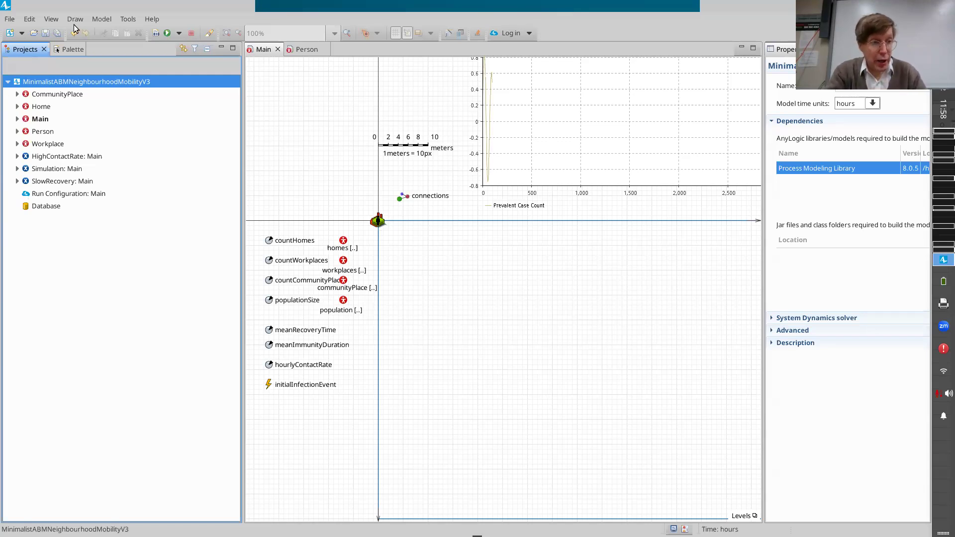
Add a variable named countCumulativeInfections to Main, below the initialInfectionEvent event.
{"action": "left_click", "coordinate": [69, 49]}
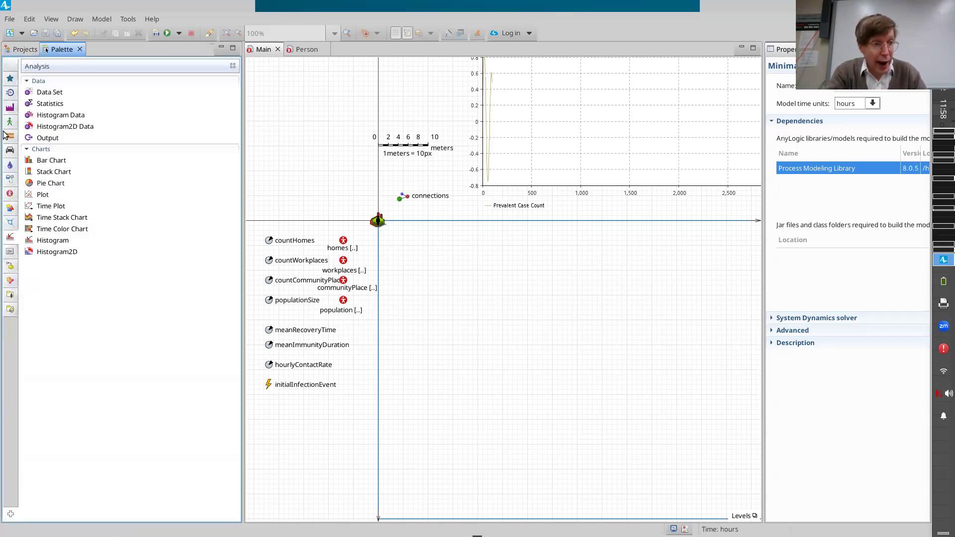
{"action": "left_click", "coordinate": [10, 193]}
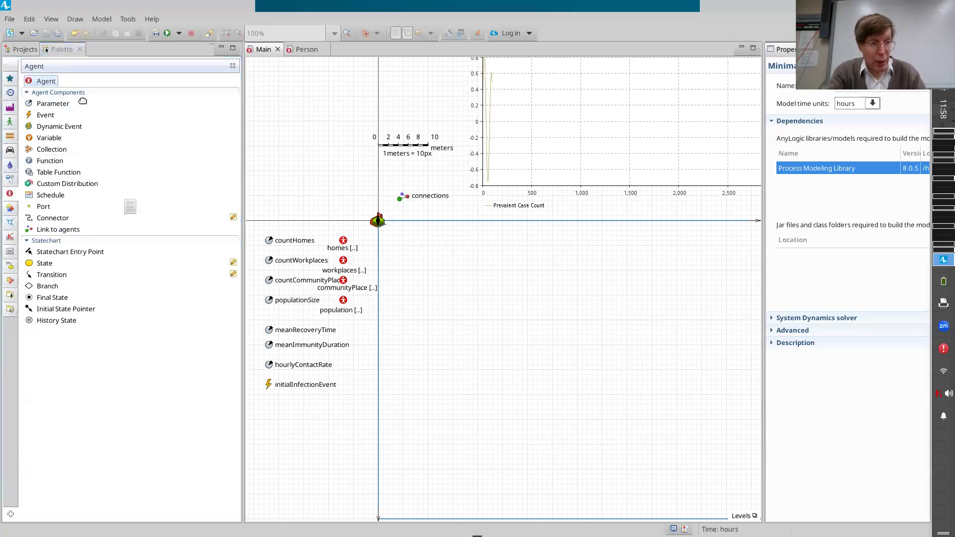
{"action": "left_click_drag", "start_coordinate": [49, 140], "coordinate": [270, 430]}
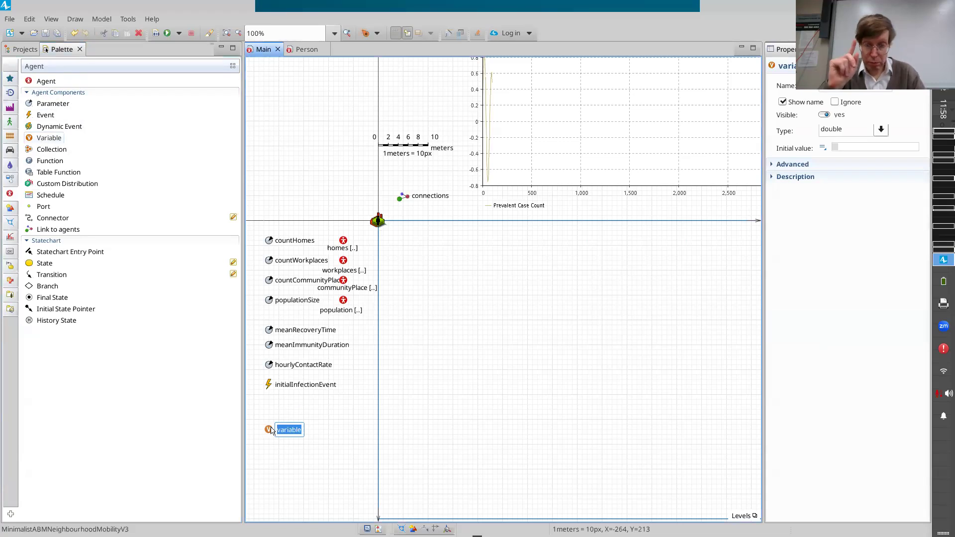
{"action": "type", "text": "coung"}
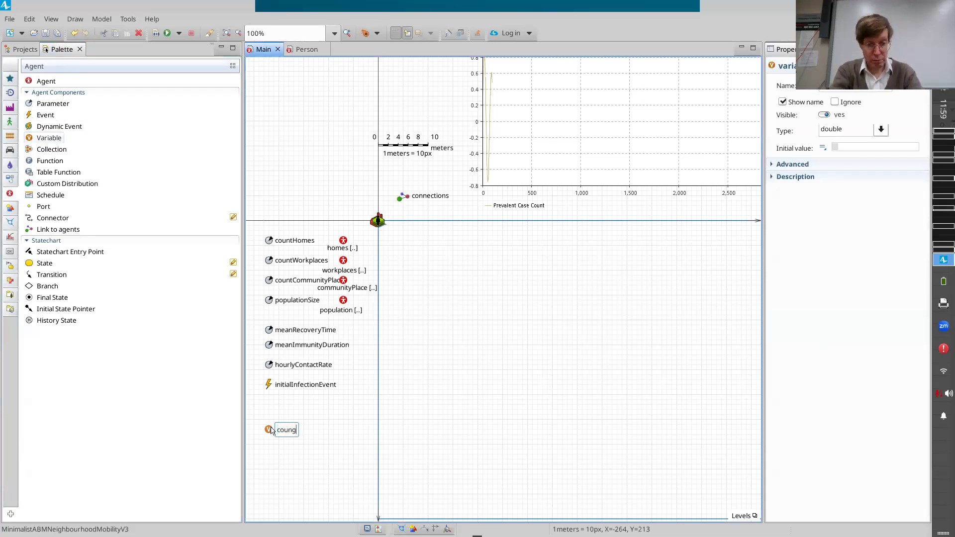
{"action": "key", "text": "BackSpace"}
{"action": "type", "text": "tCumulativeInfections"}
{"action": "key", "text": "Return"}
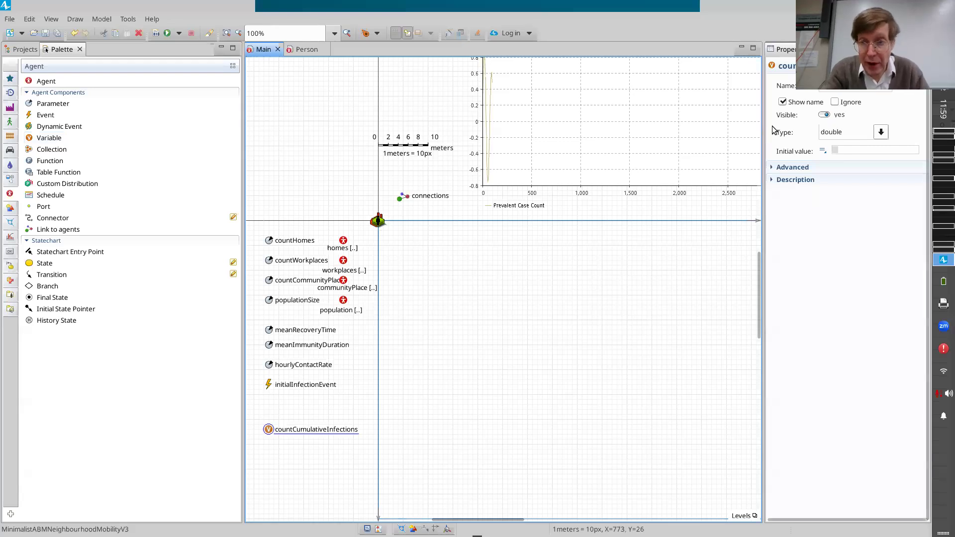
Set countCumulativeInfections to type int with an initial value of 0 and save the model.
{"action": "left_click", "coordinate": [885, 135]}
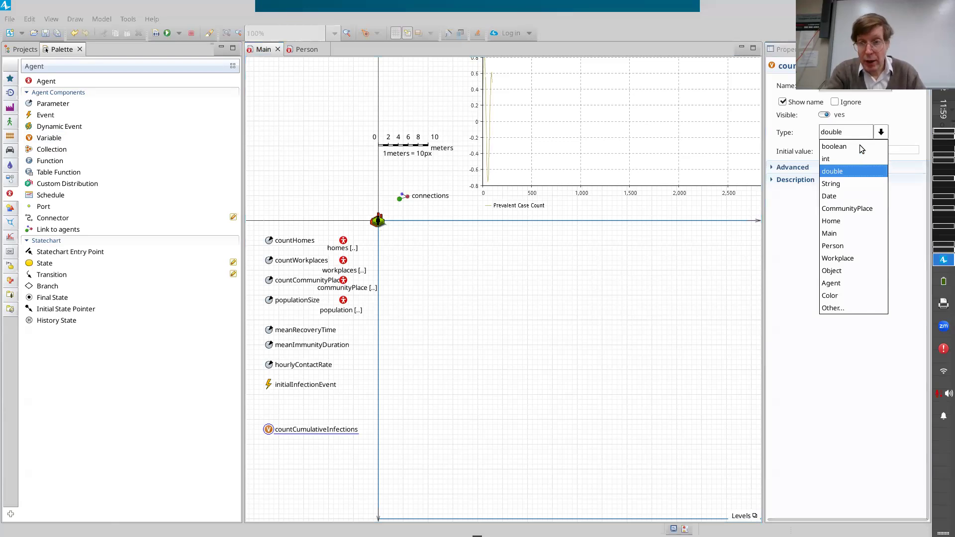
{"action": "left_click", "coordinate": [830, 160]}
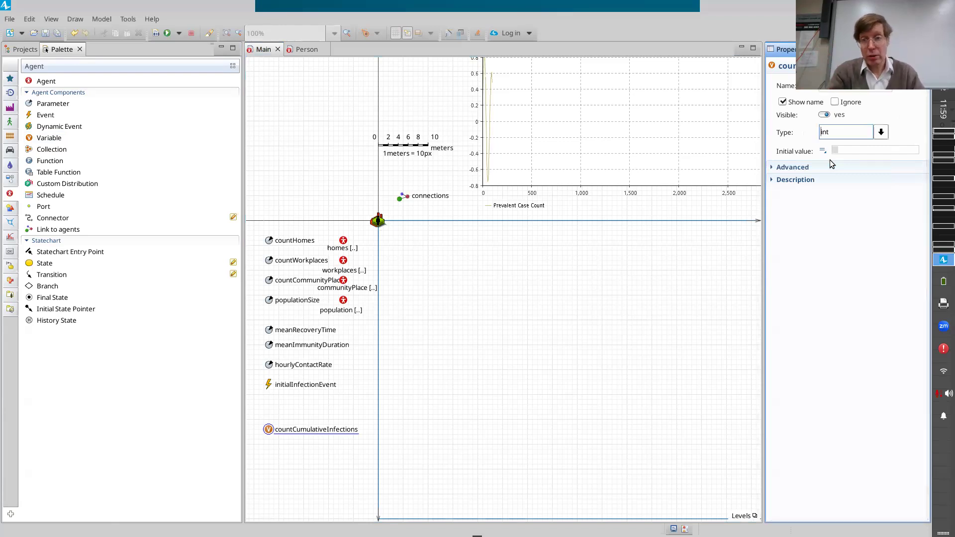
{"action": "left_click", "coordinate": [849, 151]}
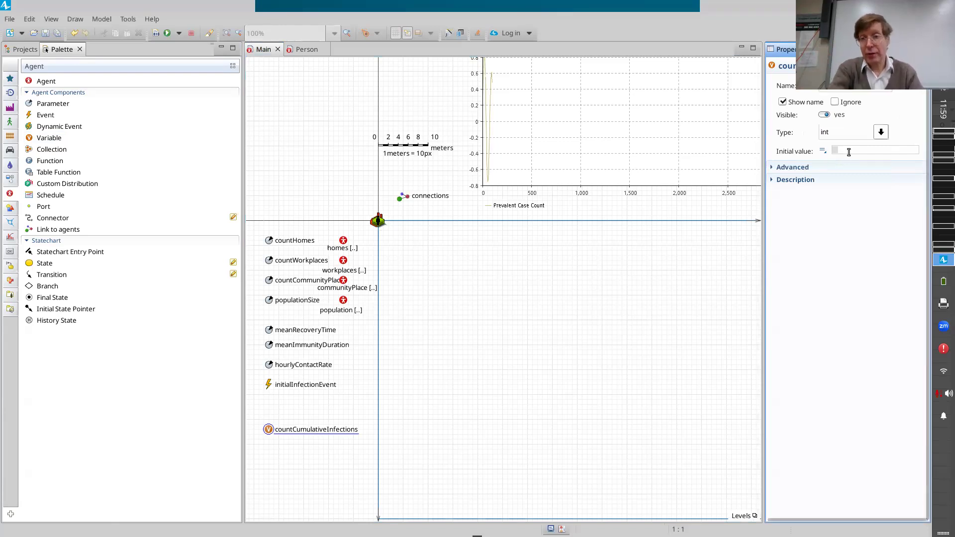
{"action": "type", "text": "0"}
{"action": "key", "text": "ctrl+s"}
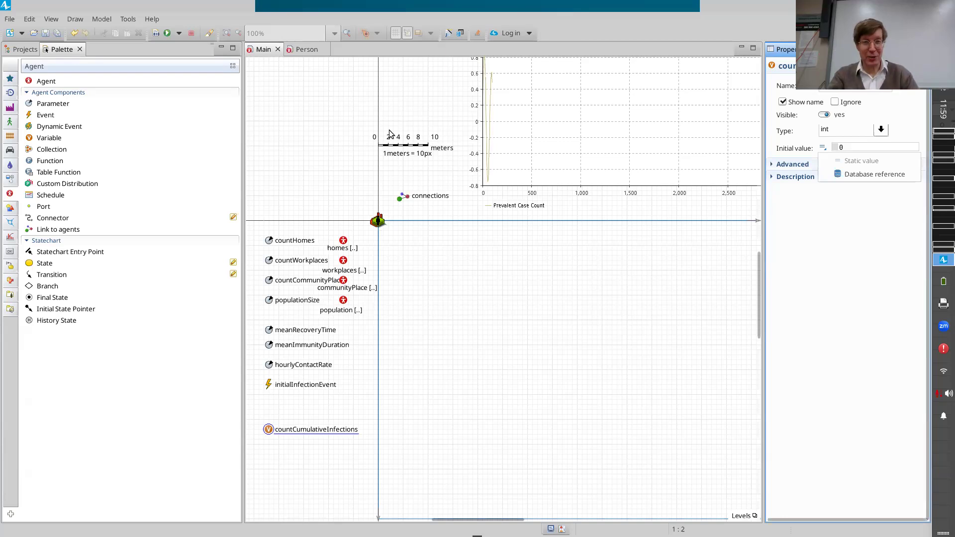
Open the properties of the infection transition in the Person agent's infectionStatechart and widen the properties area.
{"action": "left_click", "coordinate": [301, 49]}
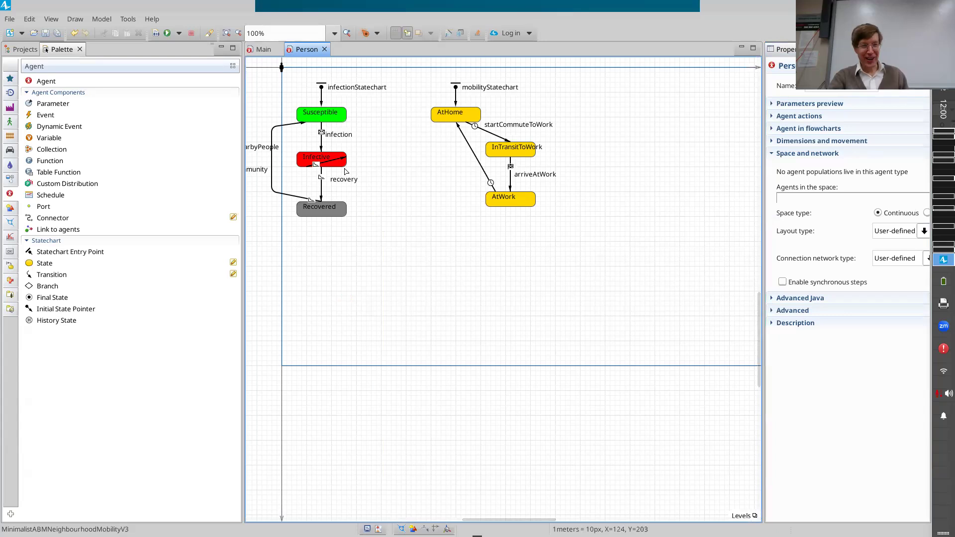
{"action": "scroll", "coordinate": [346, 146], "scroll_direction": "left", "scroll_amount": 3}
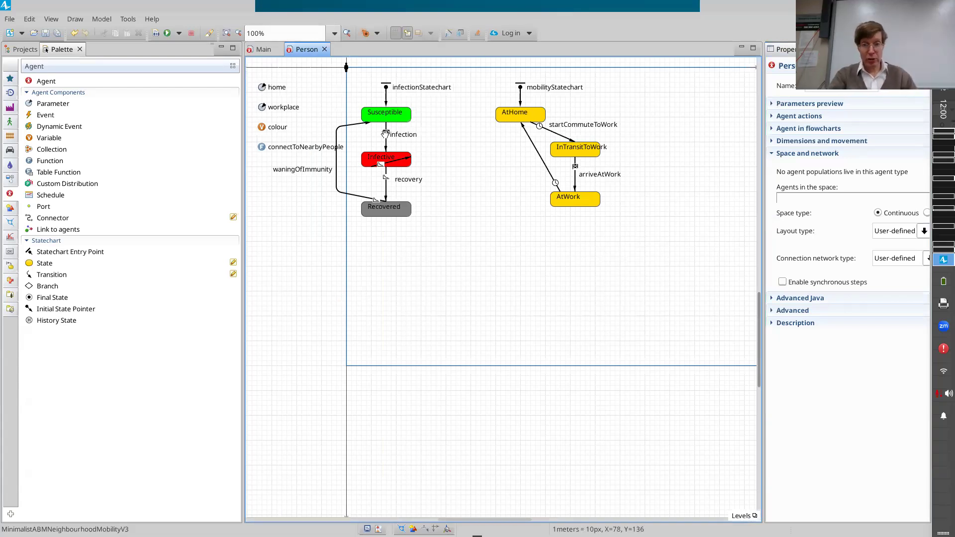
{"action": "left_click", "coordinate": [386, 135]}
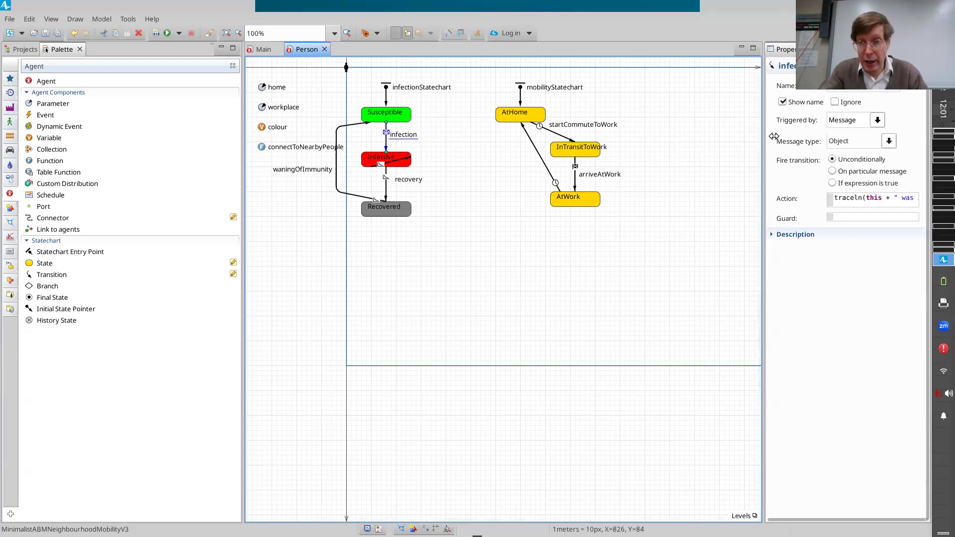
{"action": "left_click_drag", "start_coordinate": [774, 136], "coordinate": [546, 81]}
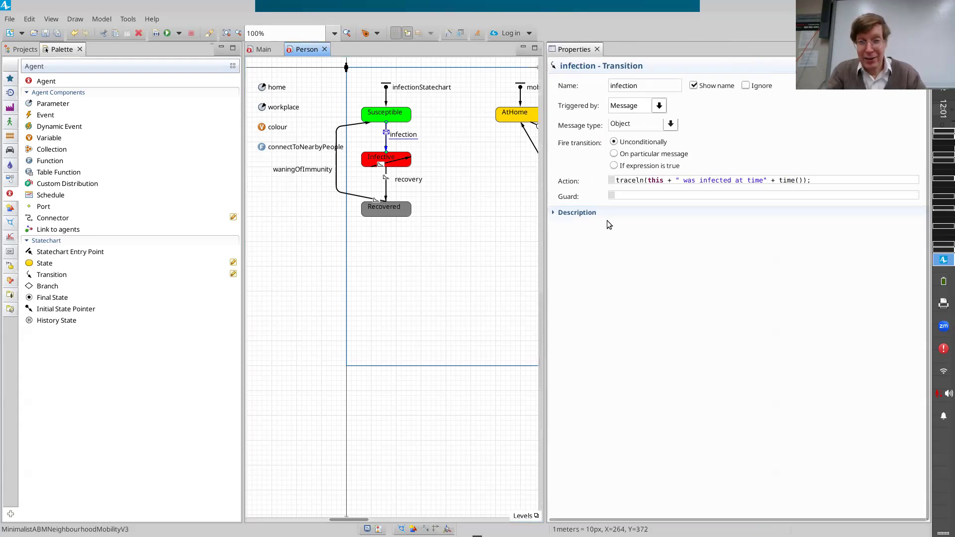
Insert a line above the traceln call in the infection transition's action, starting an assignment with "main.countCumulativeInfections =".
{"action": "left_click", "coordinate": [652, 179]}
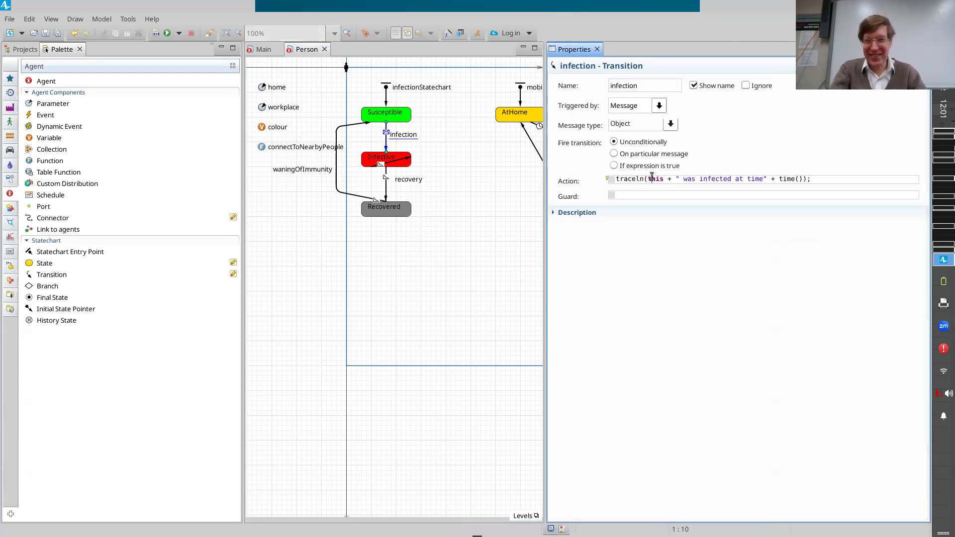
{"action": "key", "text": "End"}
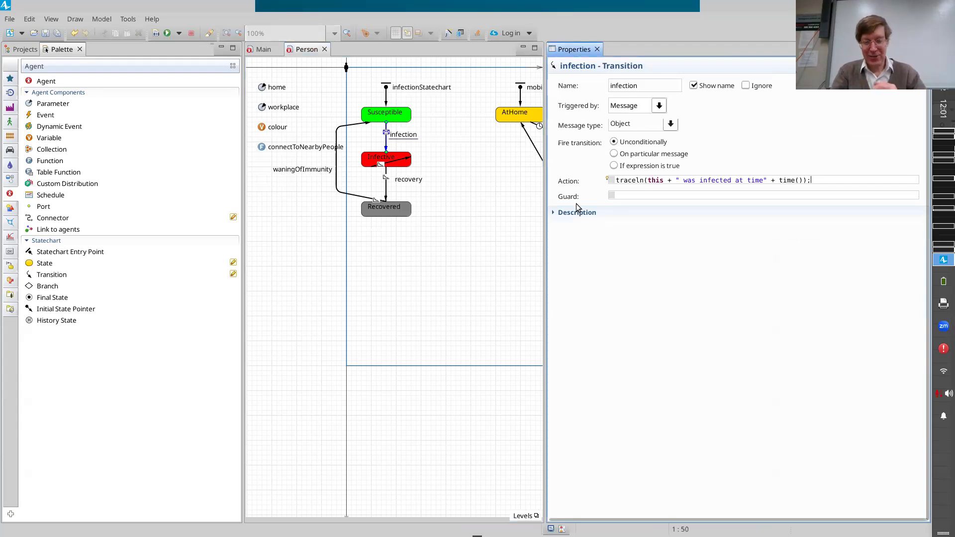
{"action": "key", "text": "Home"}
{"action": "key", "text": "Return"}
{"action": "key", "text": "Up"}
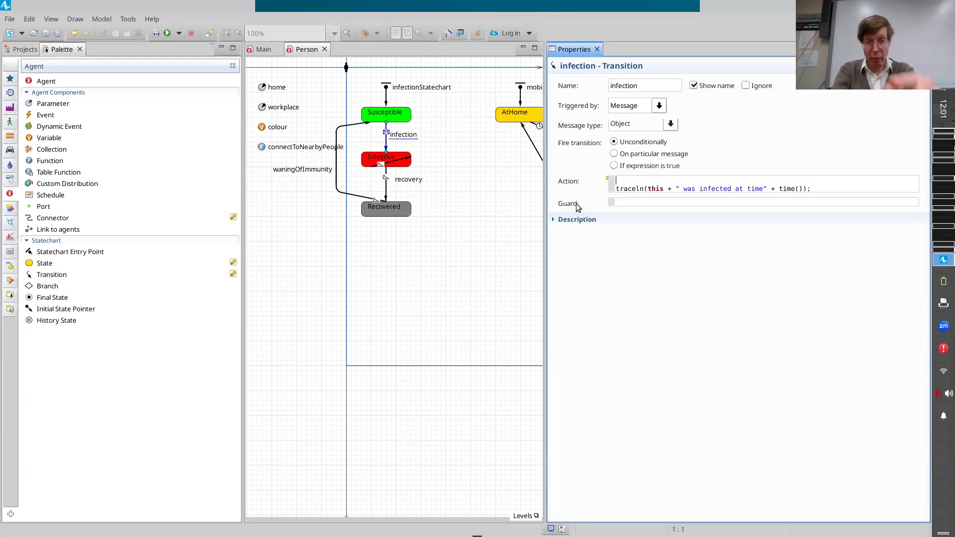
{"action": "type", "text": "main.countCum"}
{"action": "key", "text": "ctrl+space"}
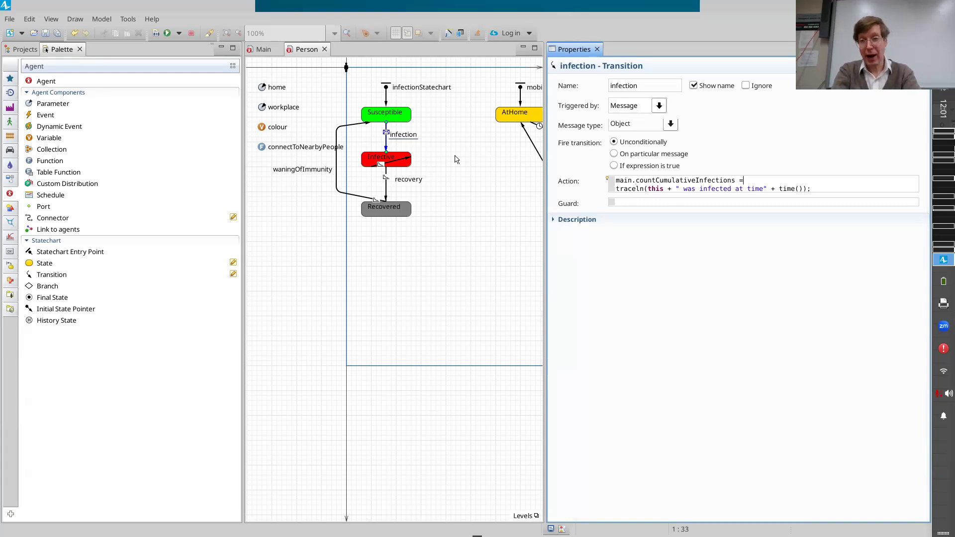
Complete the new action line as "main.countCumulativeInfections = main.countCumulativeInfections + 1;".
{"action": "key", "text": "Home"}
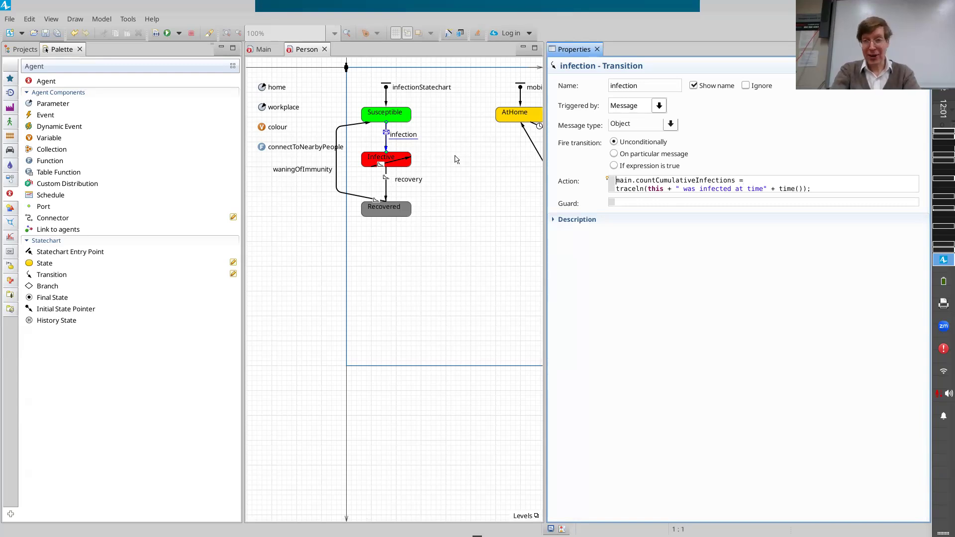
{"action": "key", "text": "ctrl+shift+Right"}
{"action": "key", "text": "ctrl+shift+Right"}
{"action": "key", "text": "ctrl+shift+Right"}
{"action": "key", "text": "ctrl+shift+Right"}
{"action": "key", "text": "ctrl+shift+Left"}
{"action": "key", "text": "ctrl+shift+Left"}
{"action": "key", "text": "ctrl+shift+Left"}
{"action": "key", "text": "ctrl+shift+Left"}
{"action": "key", "text": "ctrl+shift+Right"}
{"action": "key", "text": "shift+End"}
{"action": "key", "text": "End"}
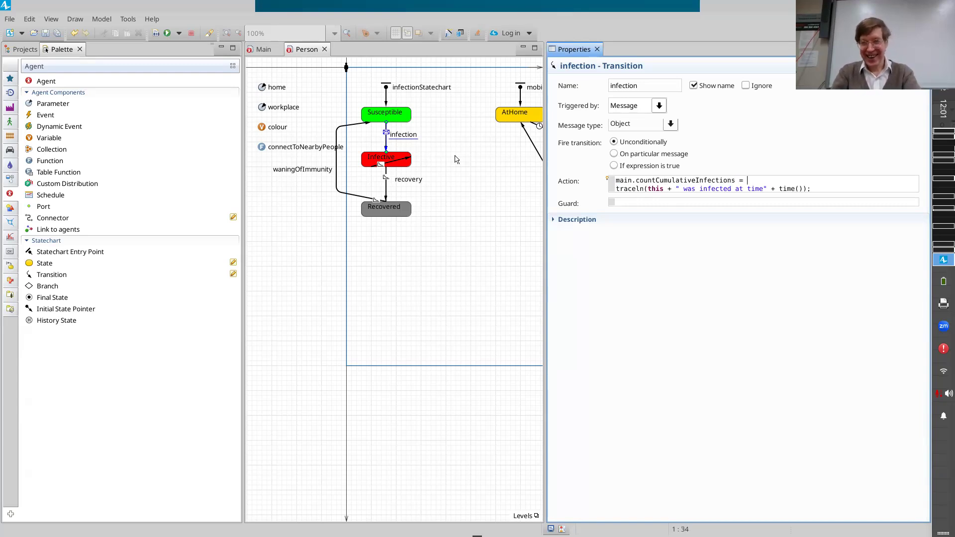
{"action": "key", "text": "ctrl+shift+Left"}
{"action": "key", "text": "ctrl+shift+Left"}
{"action": "key", "text": "ctrl+c"}
{"action": "key", "text": "Left"}
{"action": "key", "text": "ctrl+shift+Right"}
{"action": "key", "text": "shift+Left"}
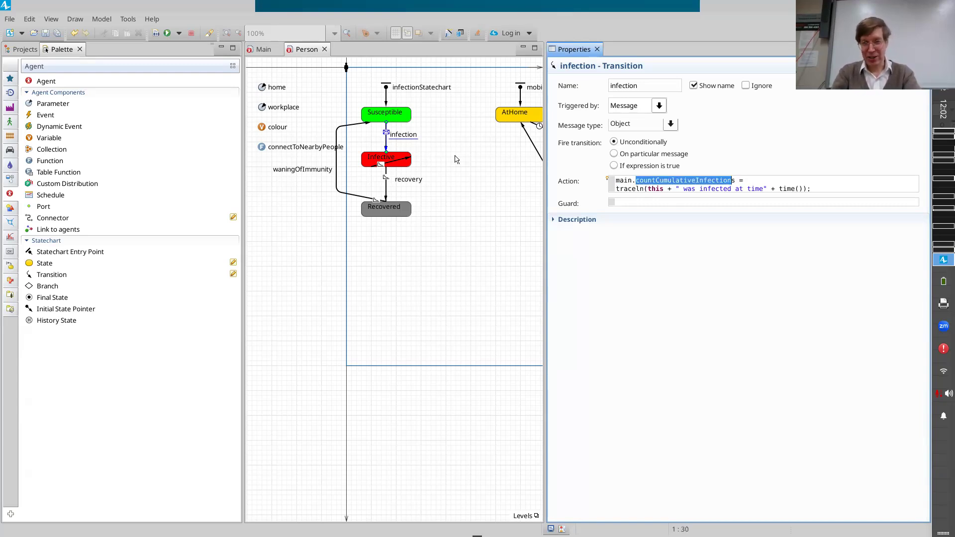
{"action": "key", "text": "End"}
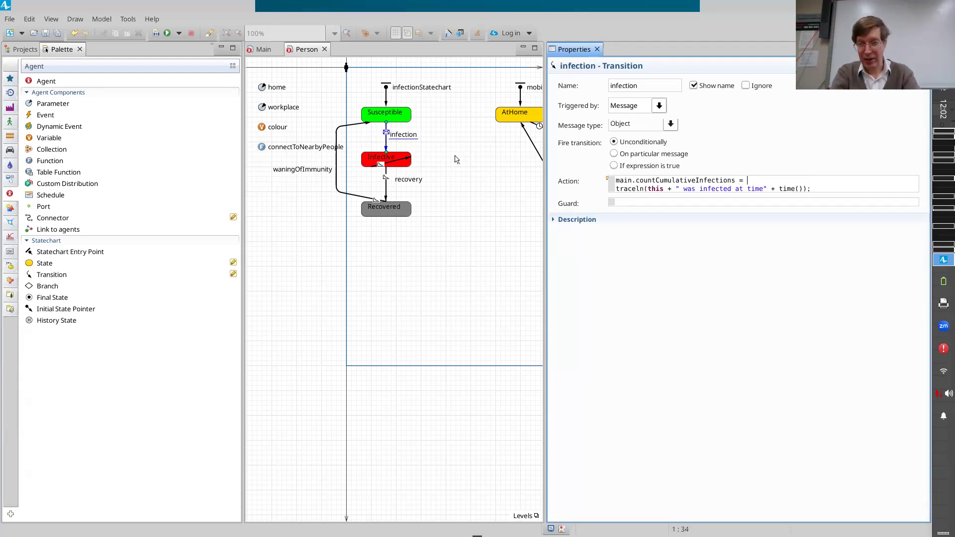
{"action": "key", "text": "ctrl+v"}
{"action": "key", "text": "ctrl+BackSpace"}
{"action": "type", "text": "main."}
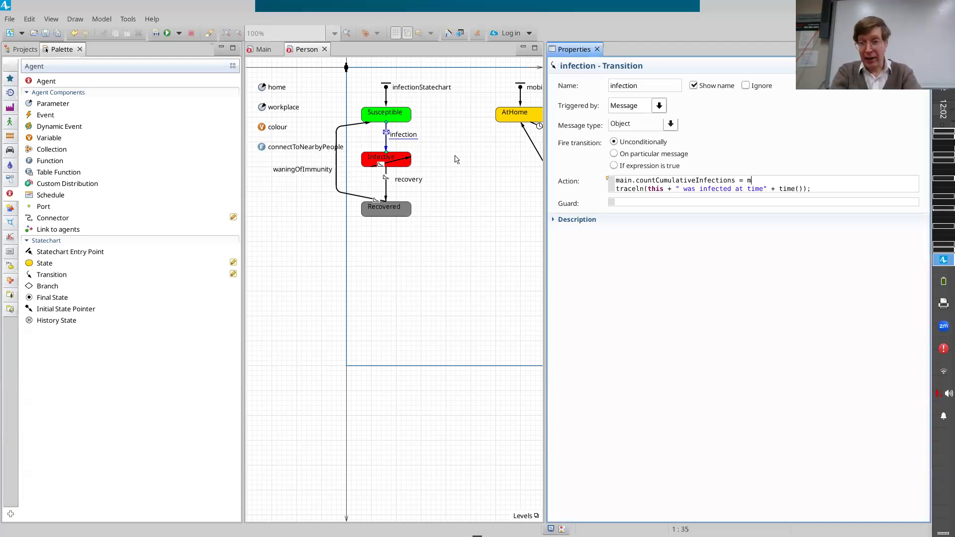
{"action": "key", "text": "ctrl+v"}
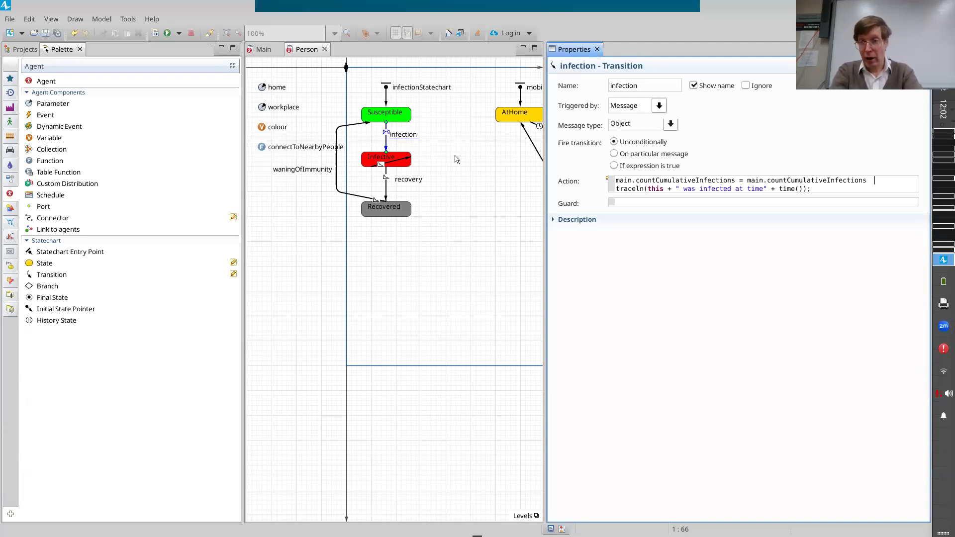
{"action": "type", "text": "+ 1;"}
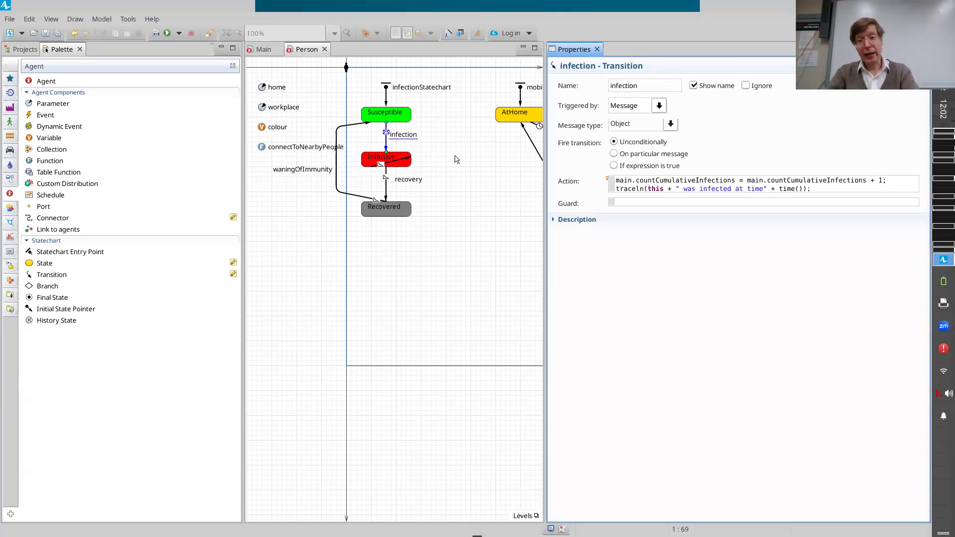
Shorten the increment statement in the infection transition's action to "main.countCumulativeInfections += 1;".
{"action": "key", "text": "ctrl+shift+Right"}
{"action": "key", "text": "ctrl+shift+Left"}
{"action": "key", "text": "ctrl+Right"}
{"action": "key", "text": "ctrl+shift+Left"}
{"action": "key", "text": "ctrl+shift+Left"}
{"action": "key", "text": "ctrl+Left"}
{"action": "key", "text": "ctrl+shift+Right"}
{"action": "key", "text": "ctrl+shift+Right"}
{"action": "key", "text": "ctrl+shift+Right"}
{"action": "key", "text": "ctrl+shift+Left"}
{"action": "key", "text": "ctrl+shift+Left"}
{"action": "key", "text": "ctrl+shift+Right"}
{"action": "key", "text": "Right"}
{"action": "key", "text": "ctrl+shift+Right"}
{"action": "key", "text": "ctrl+shift+Right"}
{"action": "key", "text": "ctrl+shift+Right"}
{"action": "key", "text": "ctrl+shift+Right"}
{"action": "key", "text": "ctrl+shift+Right"}
{"action": "key", "text": "shift+Left"}
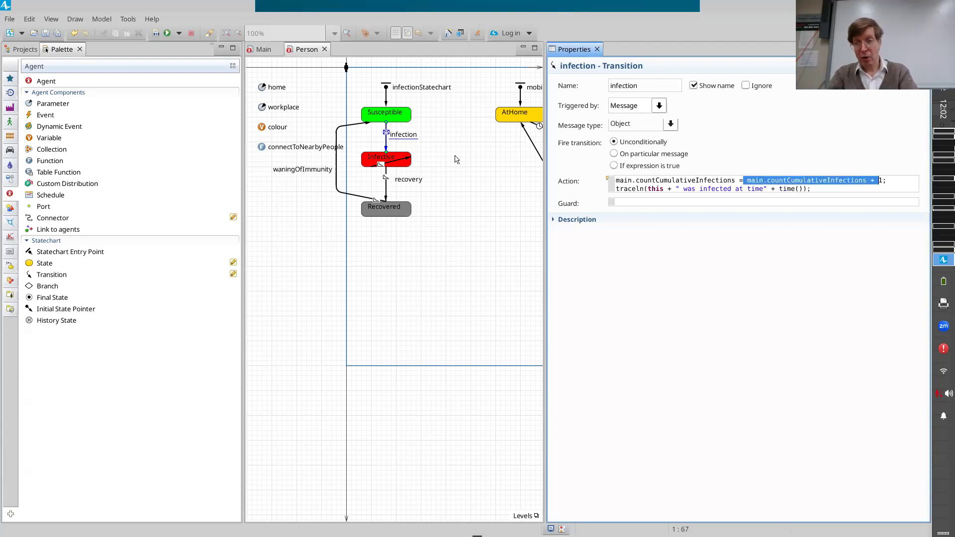
{"action": "key", "text": "shift+Left"}
{"action": "key", "text": "Delete"}
{"action": "key", "text": "ctrl+Left"}
{"action": "key", "text": "ctrl+Left"}
{"action": "type", "text": "+"}
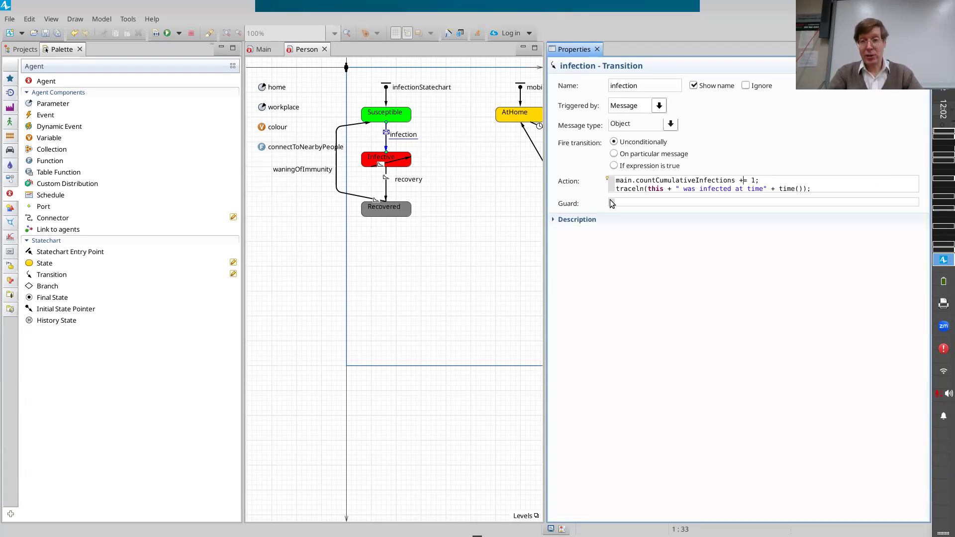
Try the "++" operator in place of "+= 1" in the countCumulativeInfections statement and undo the replacement.
{"action": "key", "text": "Left"}
{"action": "key", "text": "Left"}
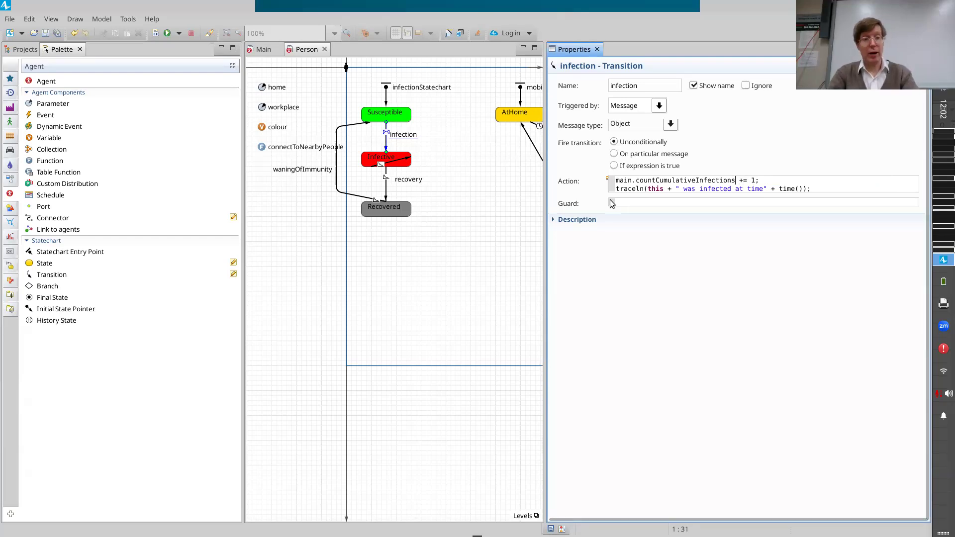
{"action": "key", "text": "shift+Right"}
{"action": "key", "text": "shift+Right"}
{"action": "key", "text": "shift+Right"}
{"action": "key", "text": "shift+Right"}
{"action": "key", "text": "shift+Right"}
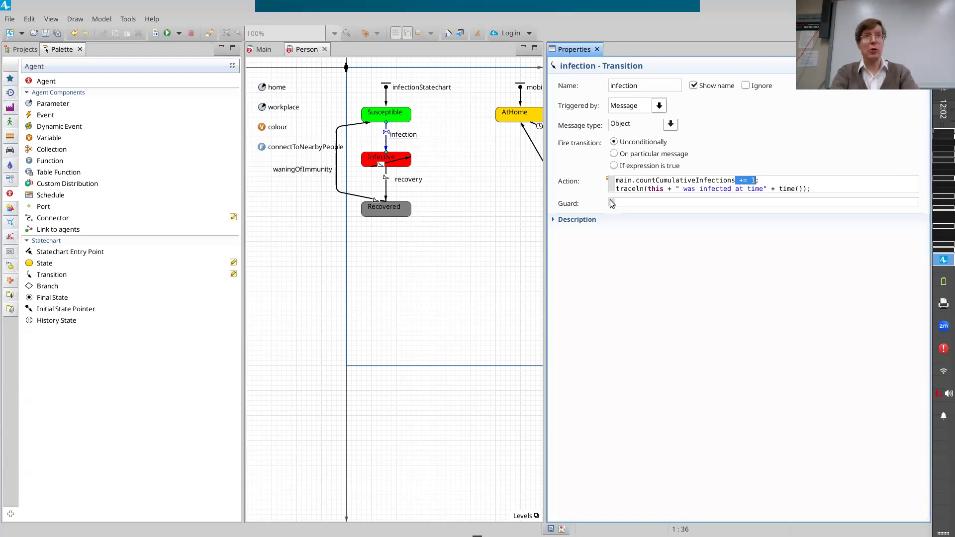
{"action": "type", "text": "++"}
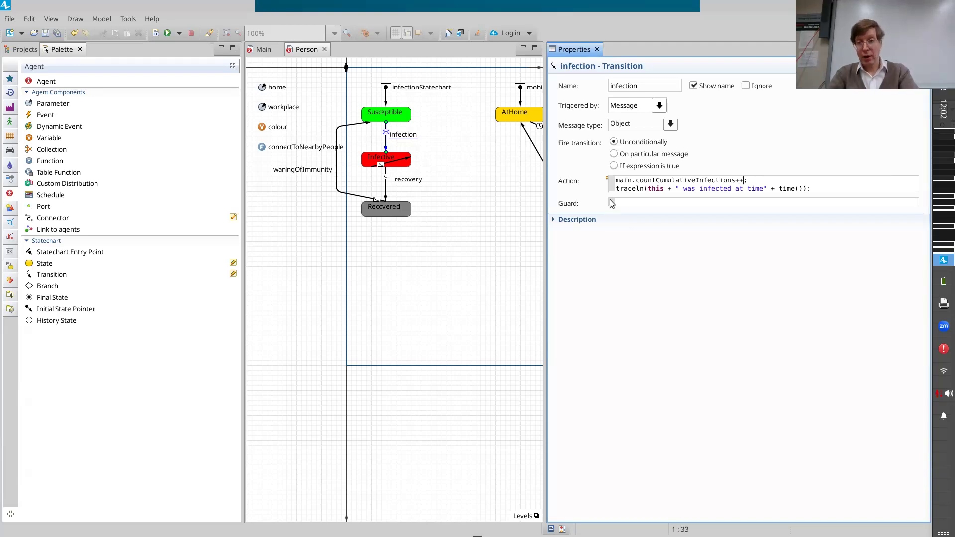
{"action": "key", "text": "ctrl+z"}
{"action": "key", "text": "ctrl+z"}
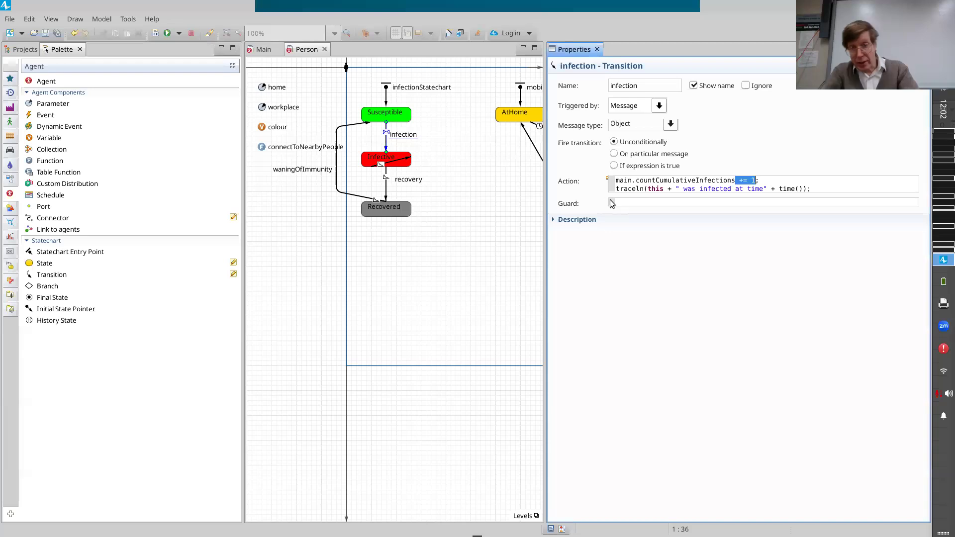
{"action": "key", "text": "Right"}
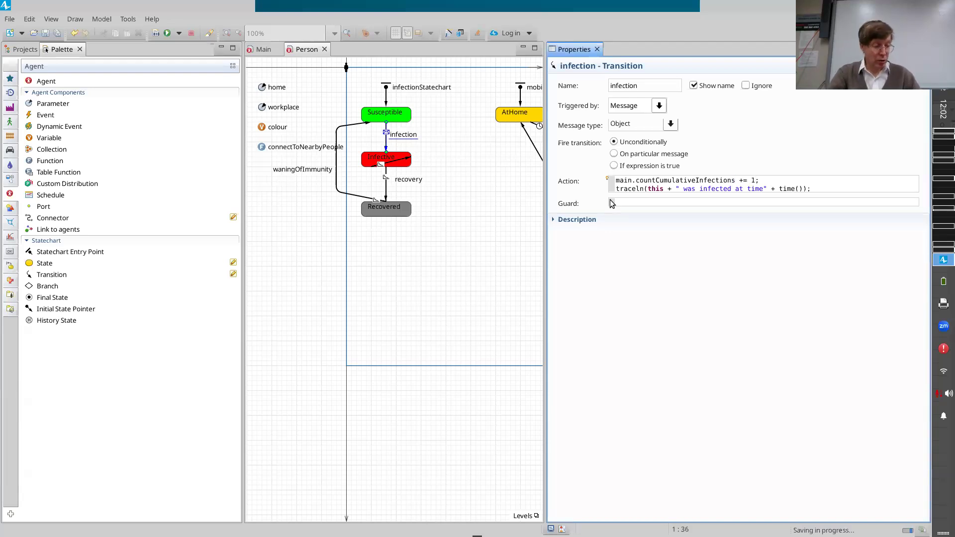
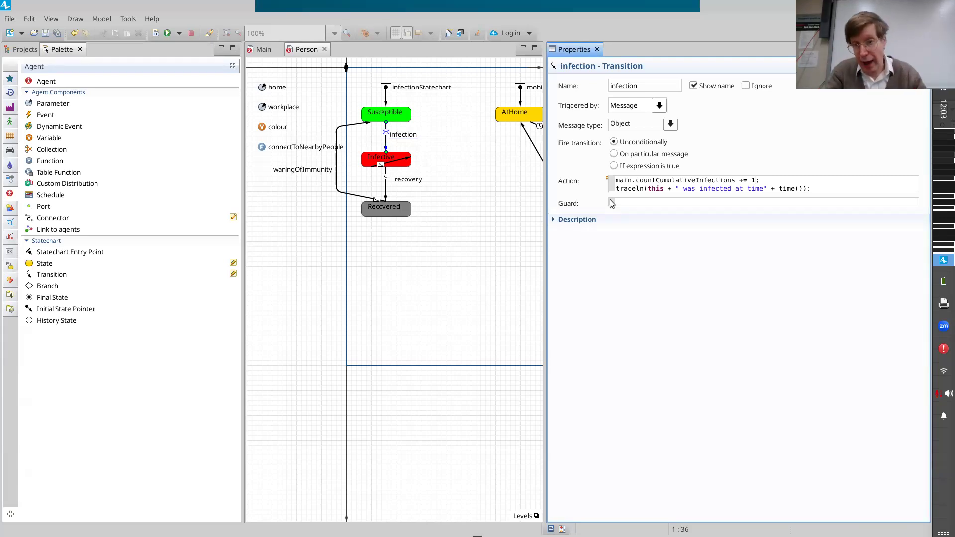
Examine the countCumulativeInfections reference through main in the increment statement of the infection transition's action.
{"action": "key", "text": "Home"}
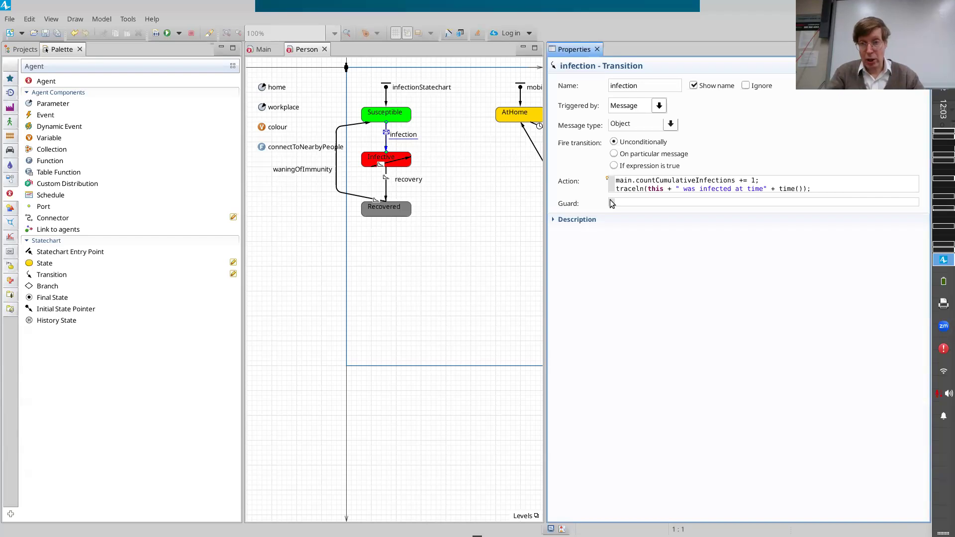
{"action": "key", "text": "Right"}
{"action": "key", "text": "Right"}
{"action": "key", "text": "Right"}
{"action": "key", "text": "Right"}
{"action": "key", "text": "Right"}
{"action": "key", "text": "Right"}
{"action": "key", "text": "Right"}
{"action": "key", "text": "Right"}
{"action": "key", "text": "Right"}
{"action": "key", "text": "Right"}
{"action": "key", "text": "Right"}
{"action": "key", "text": "Right"}
{"action": "key", "text": "Right"}
{"action": "key", "text": "Right"}
{"action": "key", "text": "Right"}
{"action": "key", "text": "Right"}
{"action": "key", "text": "Right"}
{"action": "key", "text": "Right"}
{"action": "key", "text": "Right"}
{"action": "key", "text": "Right"}
{"action": "key", "text": "Right"}
{"action": "key", "text": "Right"}
{"action": "key", "text": "Right"}
{"action": "key", "text": "Right"}
{"action": "key", "text": "Right"}
{"action": "key", "text": "Right"}
{"action": "key", "text": "Right"}
{"action": "key", "text": "Right"}
{"action": "key", "text": "Right"}
{"action": "type", "text": "+="}
{"action": "key", "text": "ctrl+z"}
{"action": "key", "text": "ctrl+Left"}
{"action": "key", "text": "ctrl+Left"}
{"action": "key", "text": "ctrl+shift+Right"}
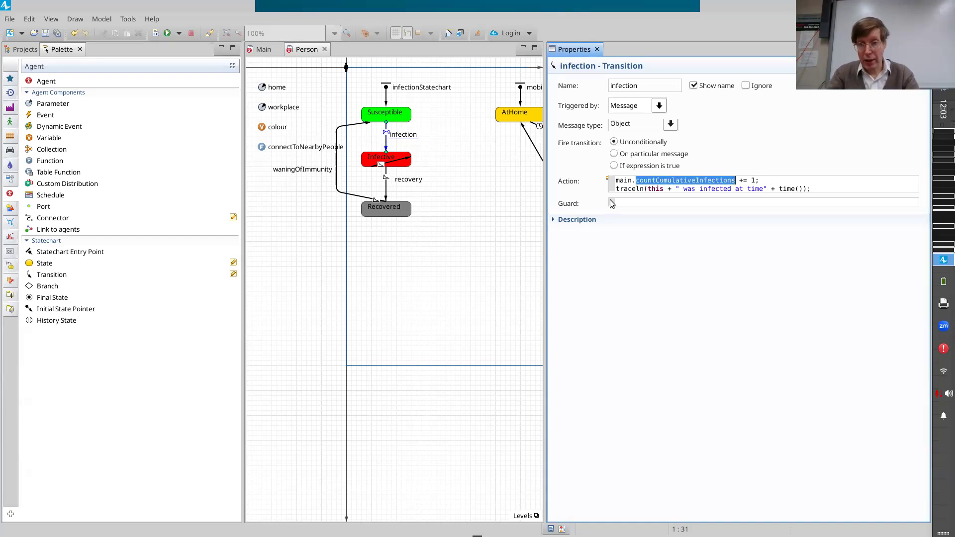
{"action": "key", "text": "Right"}
{"action": "key", "text": "ctrl+shift+Left"}
{"action": "key", "text": "Right"}
{"action": "key", "text": "Right"}
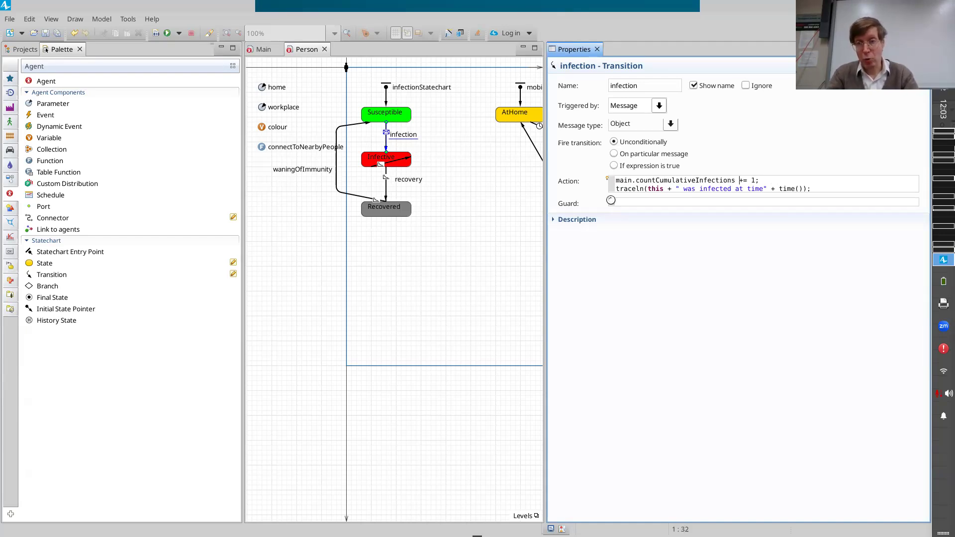
Build the model and select the Simulation experiment in the project tree.
{"action": "left_click", "coordinate": [158, 34]}
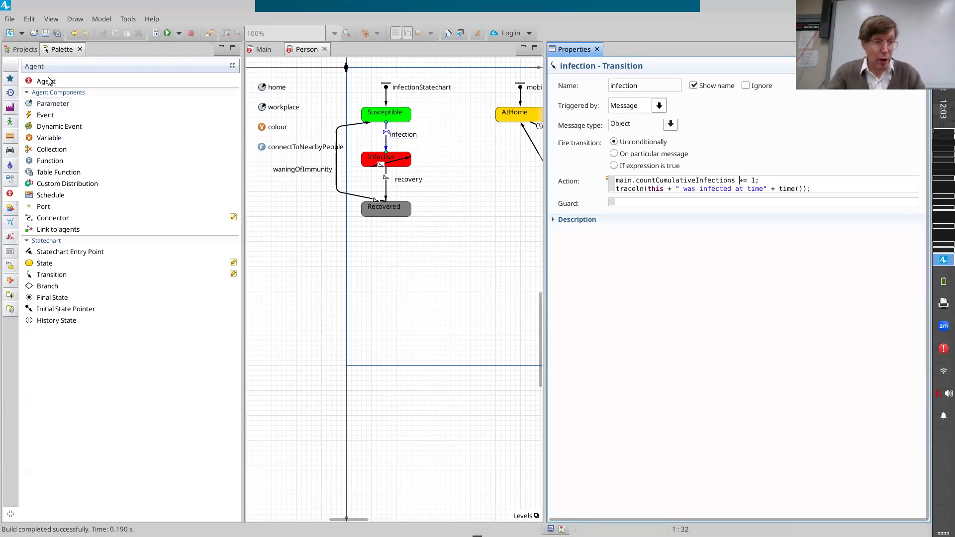
{"action": "left_click", "coordinate": [16, 50]}
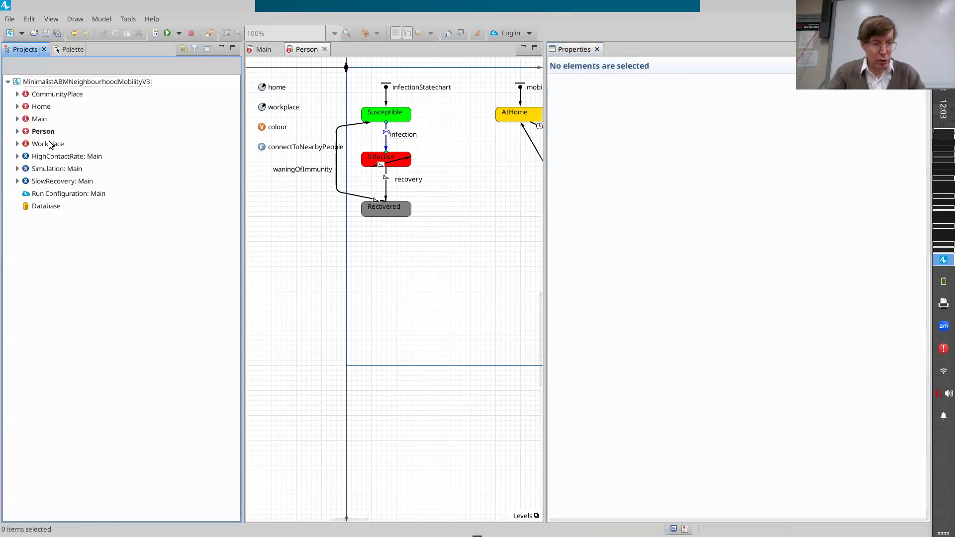
{"action": "right_click", "coordinate": [50, 169]}
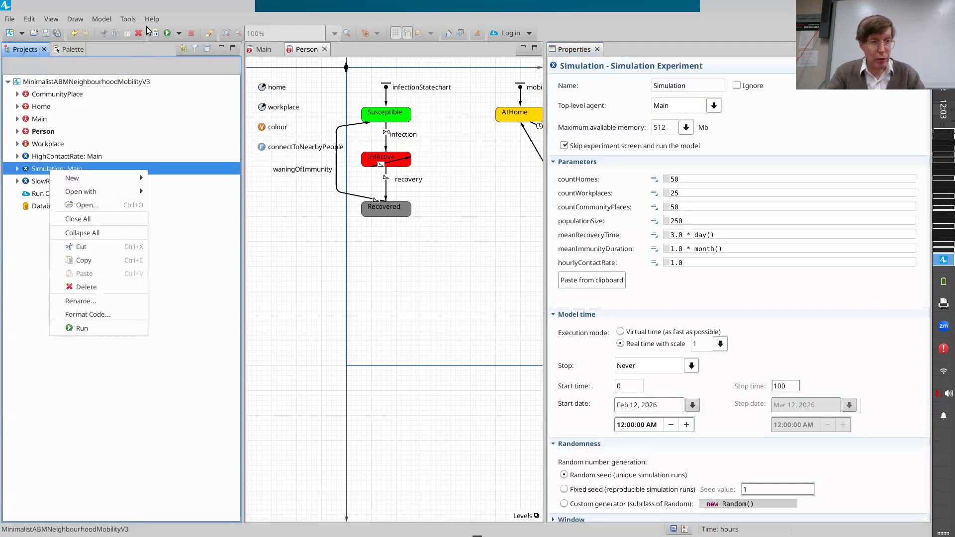
{"action": "left_click", "coordinate": [57, 169]}
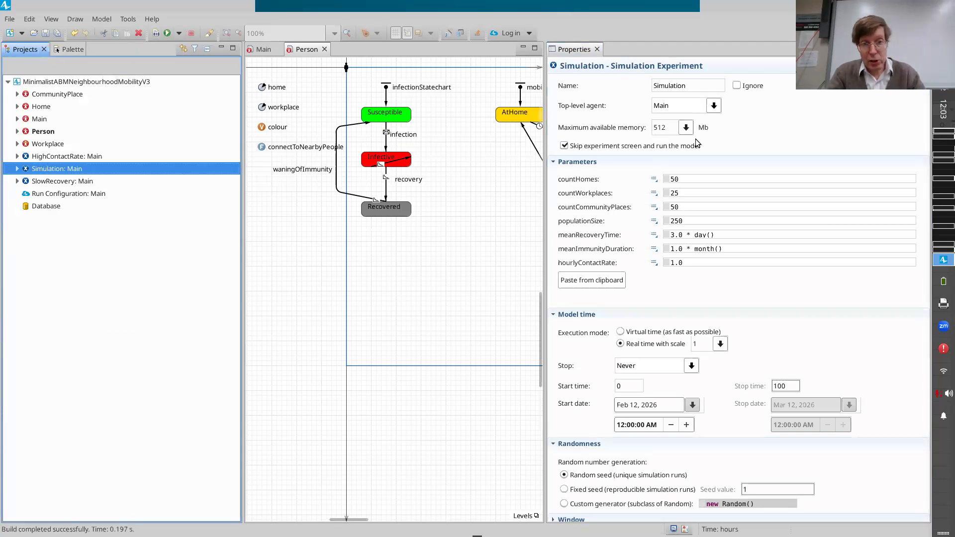
Review the increment statement and the traceln line in the action of Person's infection transition.
{"action": "left_click", "coordinate": [386, 132]}
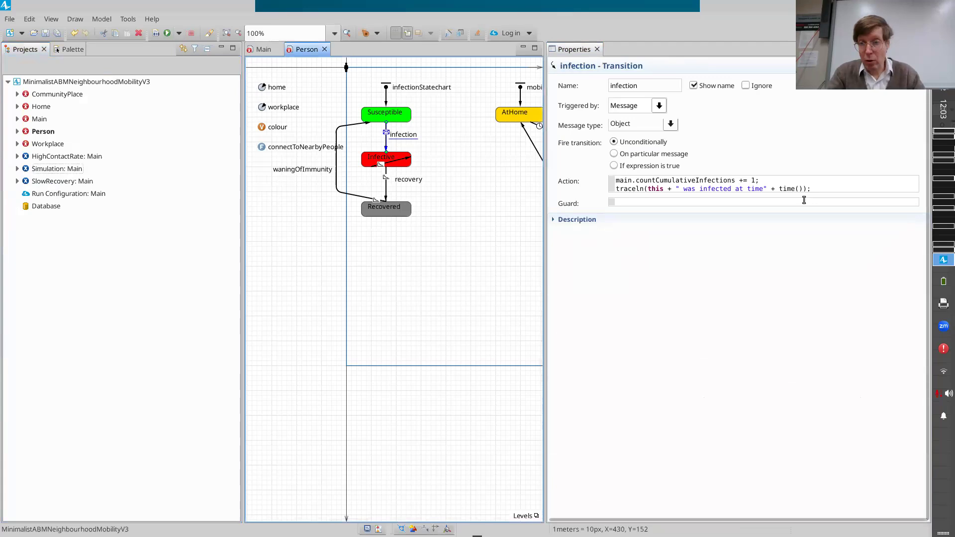
{"action": "left_click", "coordinate": [790, 183]}
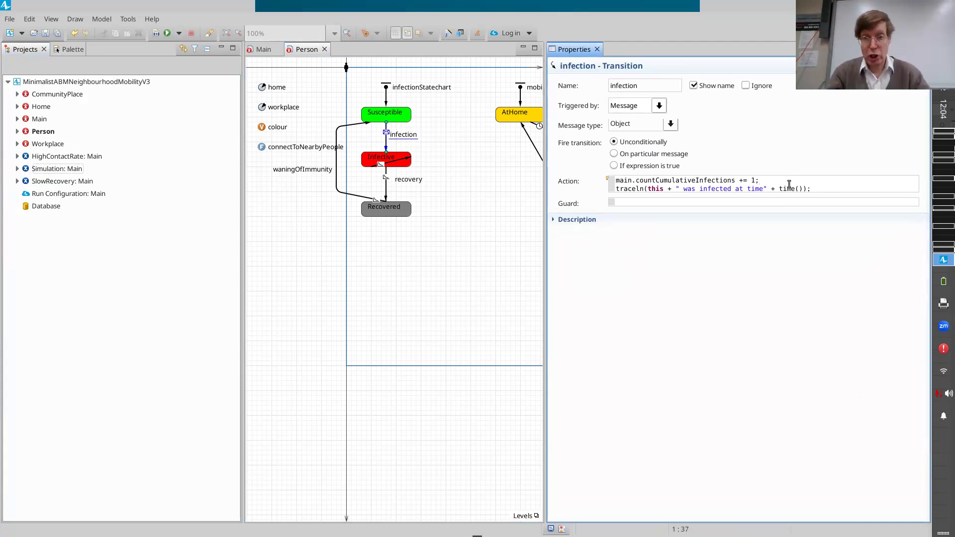
{"action": "key", "text": "ctrl+shift+Left"}
{"action": "key", "text": "ctrl+shift+Left"}
{"action": "key", "text": "ctrl+shift+Left"}
{"action": "key", "text": "ctrl+shift+Left"}
{"action": "key", "text": "ctrl+shift+Left"}
{"action": "key", "text": "ctrl+shift+Left"}
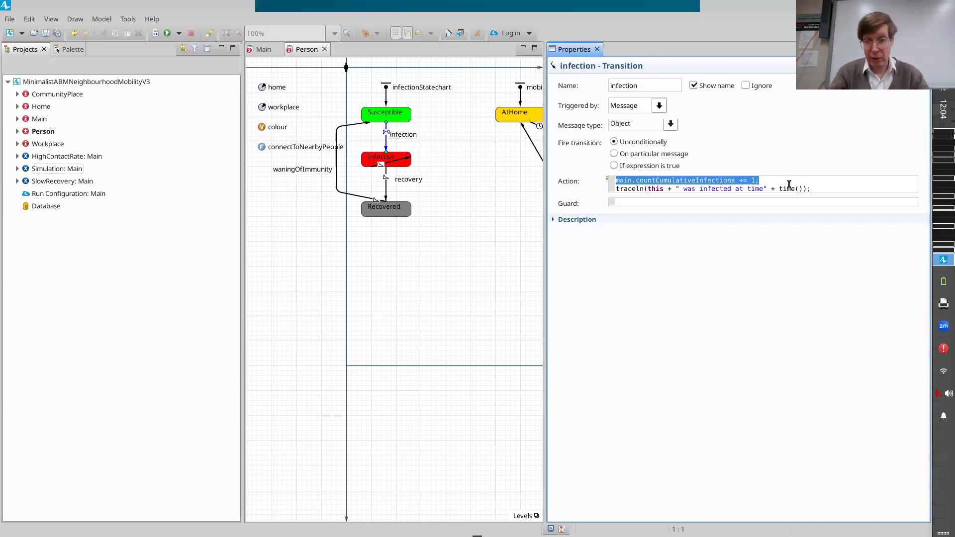
{"action": "key", "text": "Down"}
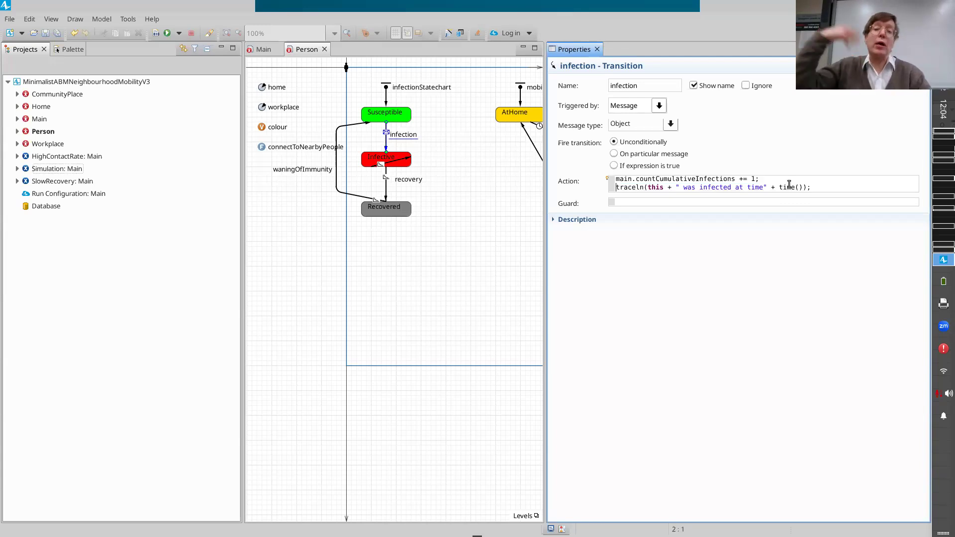
{"action": "key", "text": "shift+End"}
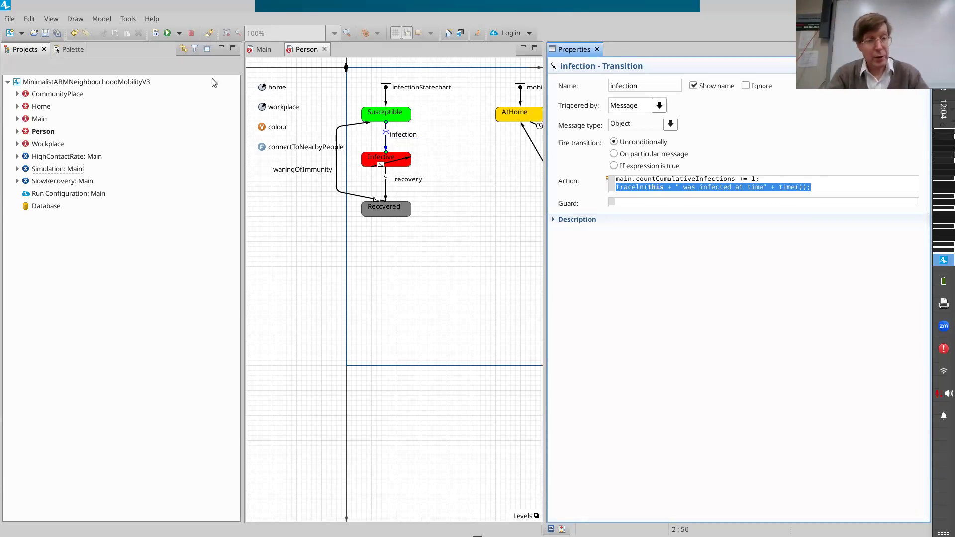
Run the Simulation experiment at x10 speed and inspect countCumulativeInfections, ending with the run stopped and its window closed.
{"action": "right_click", "coordinate": [49, 167]}
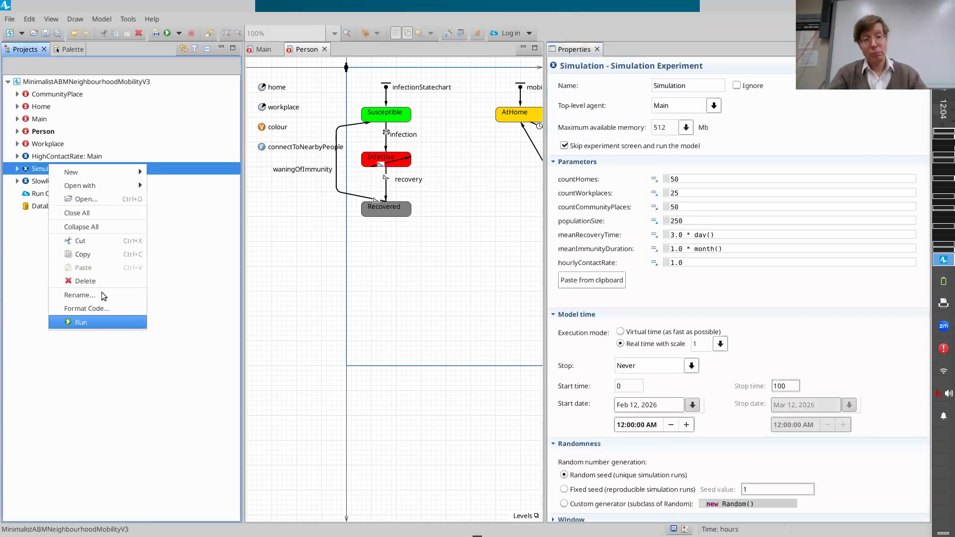
{"action": "key", "text": "Return"}
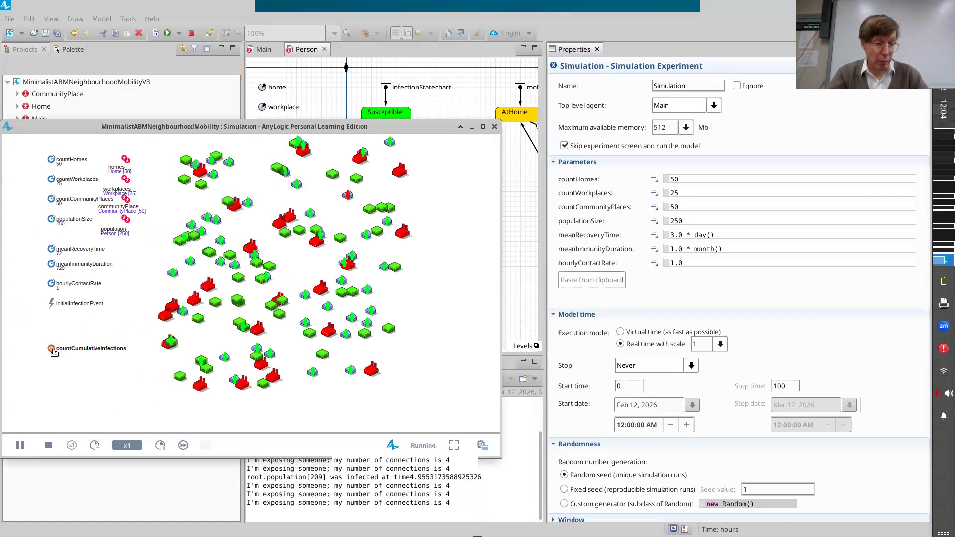
{"action": "left_click", "coordinate": [53, 349]}
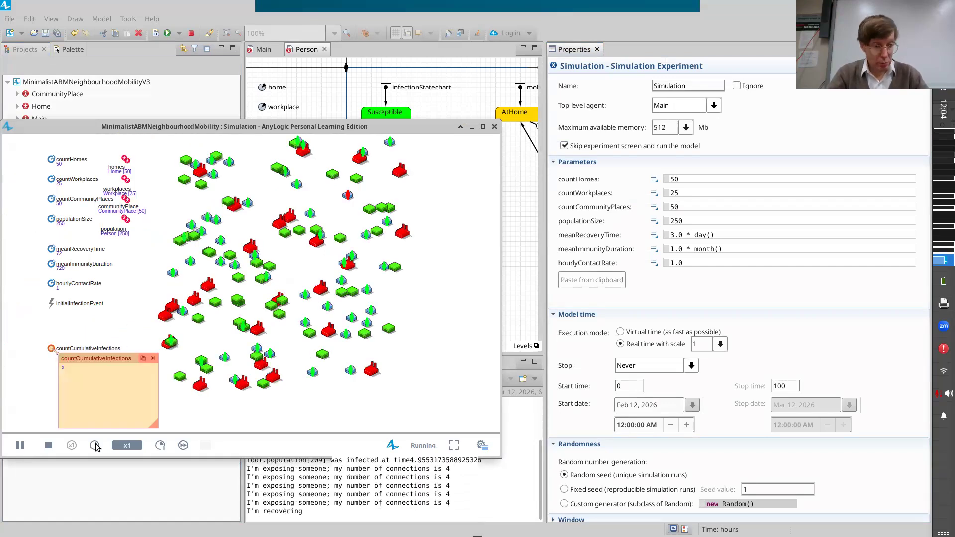
{"action": "left_click", "coordinate": [158, 444]}
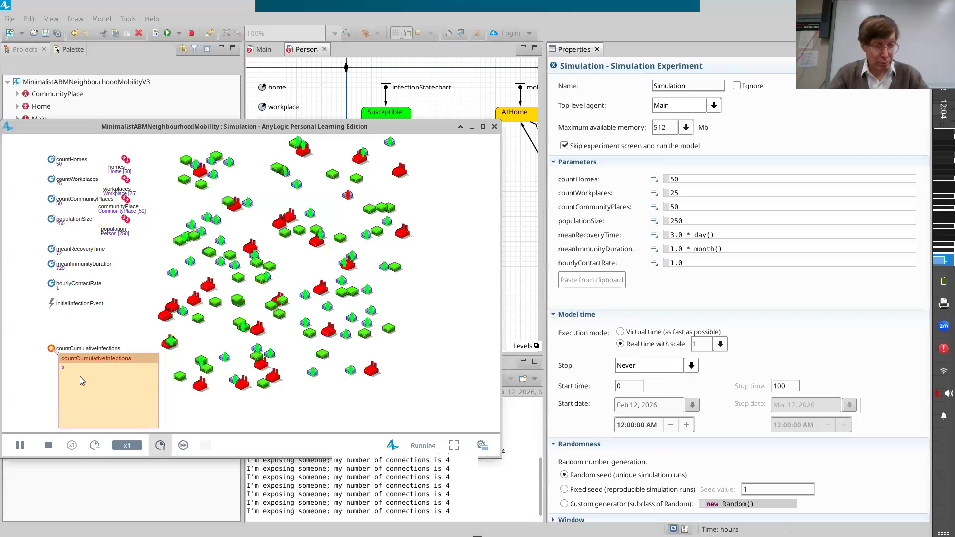
{"action": "mouse_move", "coordinate": [80, 377]}
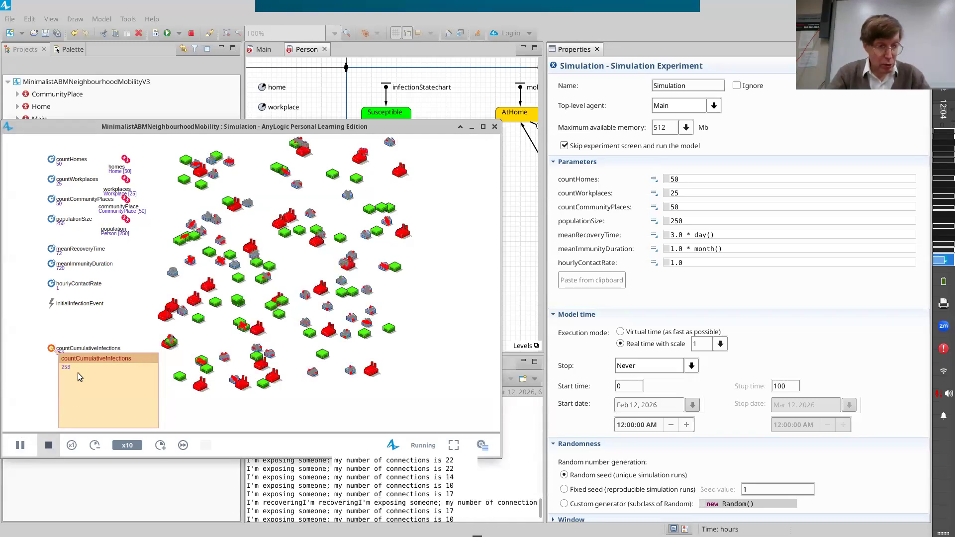
{"action": "left_click", "coordinate": [48, 447]}
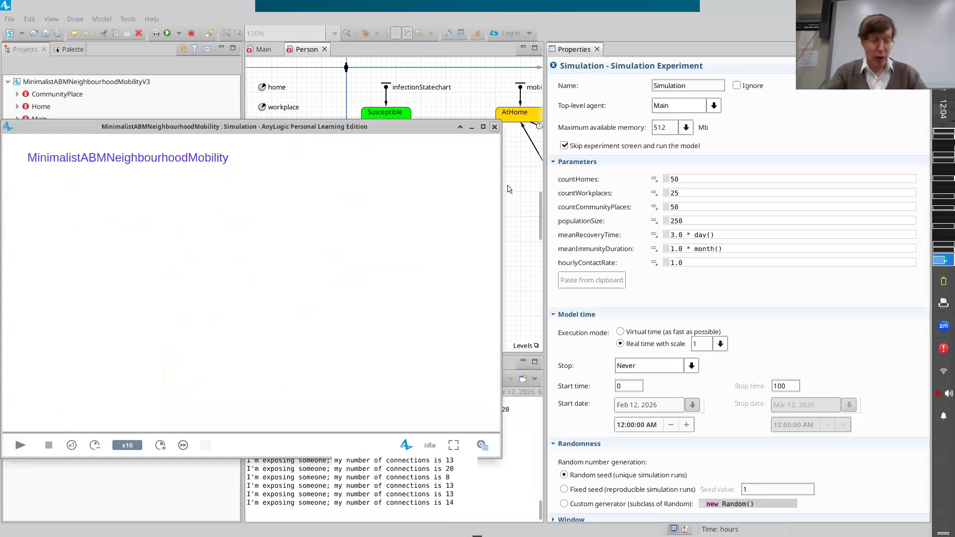
{"action": "left_click", "coordinate": [495, 126]}
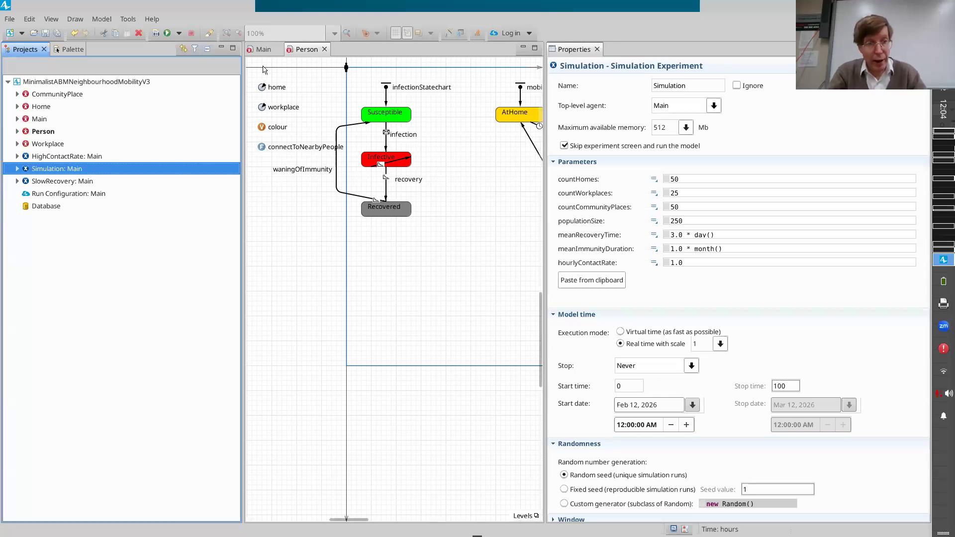
Place a Time Plot on Main above the Prevalent Case Count chart and enlarge it into a wide chart.
{"action": "left_click", "coordinate": [260, 50]}
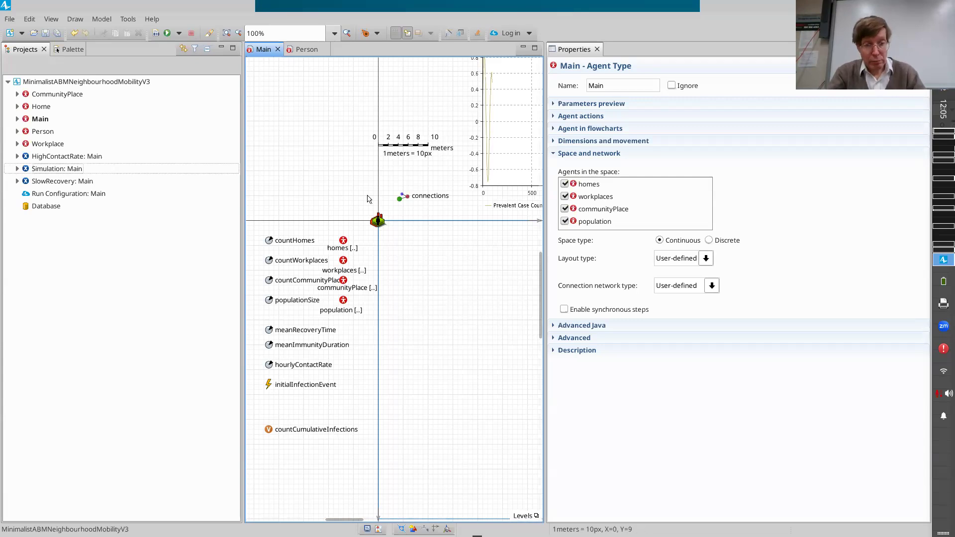
{"action": "scroll", "coordinate": [369, 199], "scroll_direction": "up", "scroll_amount": 5}
{"action": "scroll", "coordinate": [370, 199], "scroll_direction": "left", "scroll_amount": 3}
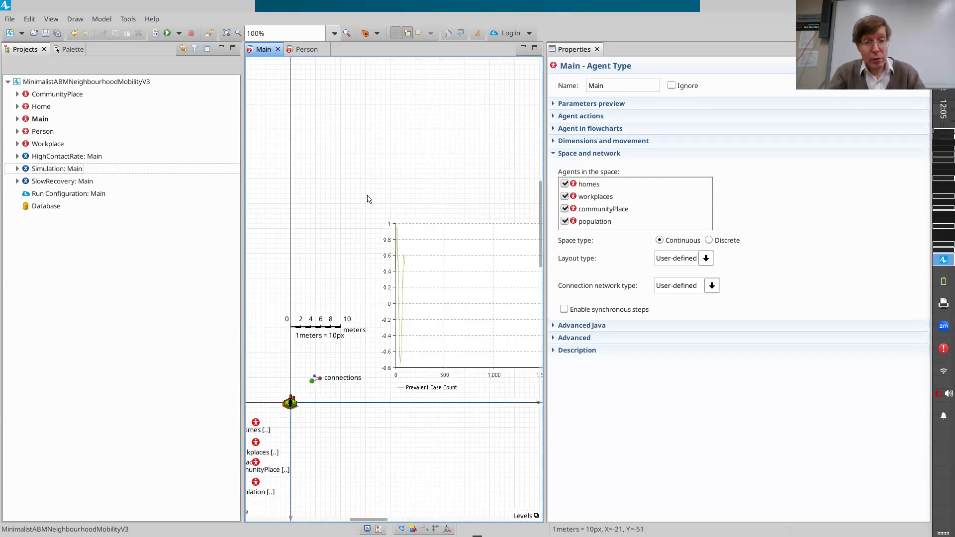
{"action": "scroll", "coordinate": [369, 199], "scroll_direction": "up", "scroll_amount": 1}
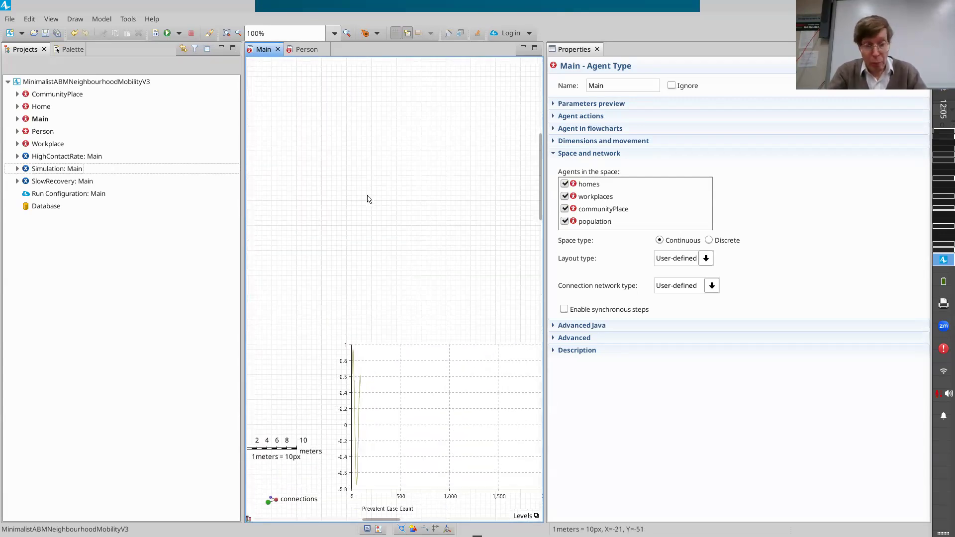
{"action": "left_click", "coordinate": [67, 53]}
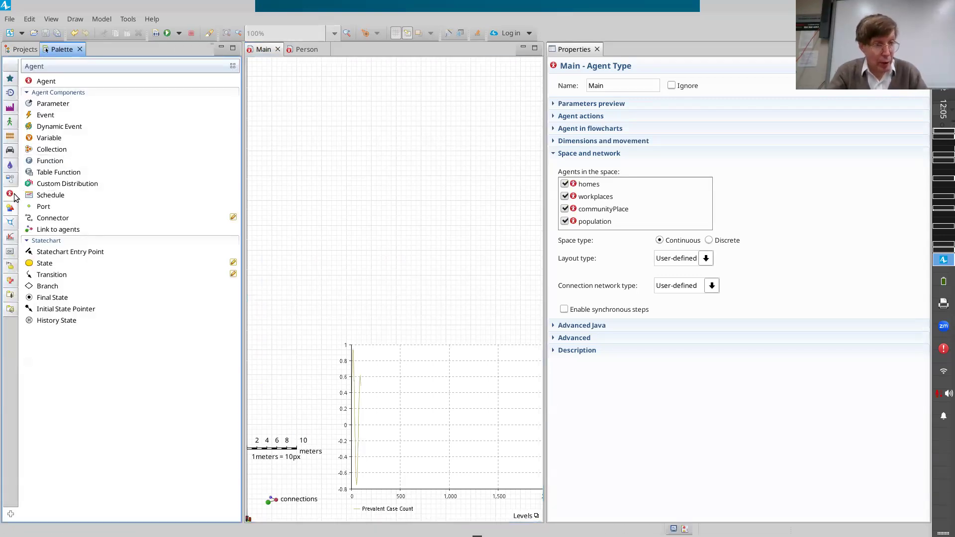
{"action": "left_click", "coordinate": [6, 237]}
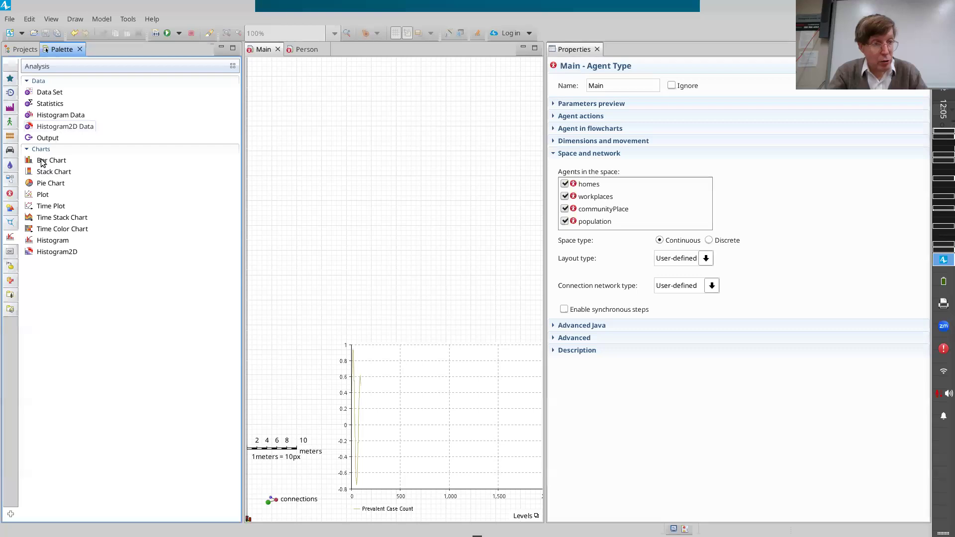
{"action": "left_click_drag", "start_coordinate": [34, 204], "coordinate": [337, 195]}
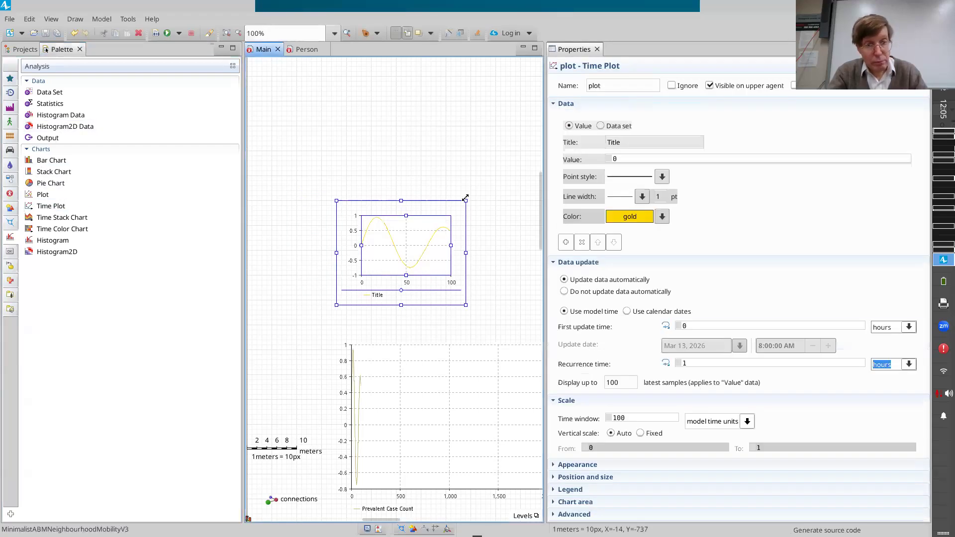
{"action": "left_click_drag", "start_coordinate": [466, 200], "coordinate": [826, 140]}
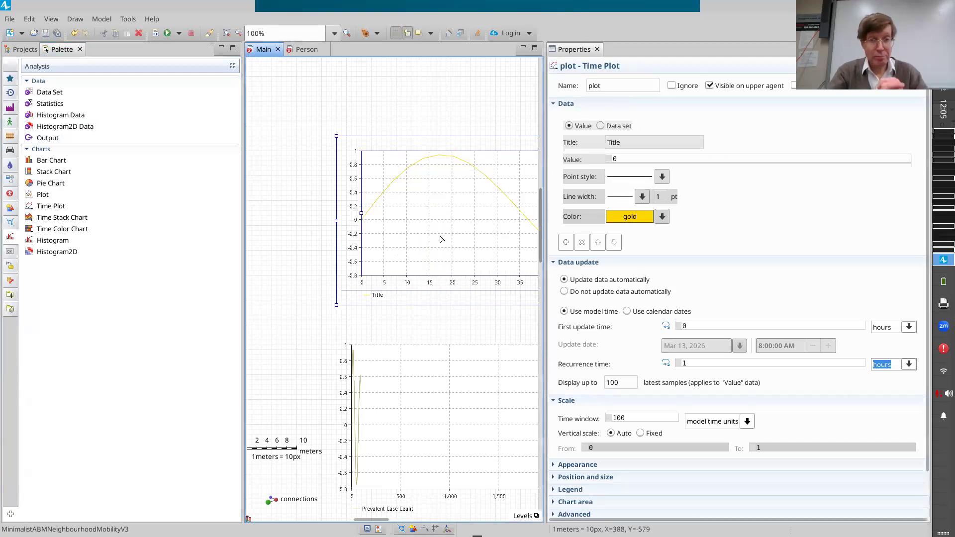
Name the new time plot cumulativeInfectionsPlot and title its data item "Cumulative Infections".
{"action": "double_click", "coordinate": [621, 84]}
{"action": "type", "text": "cumulativeInfe"}
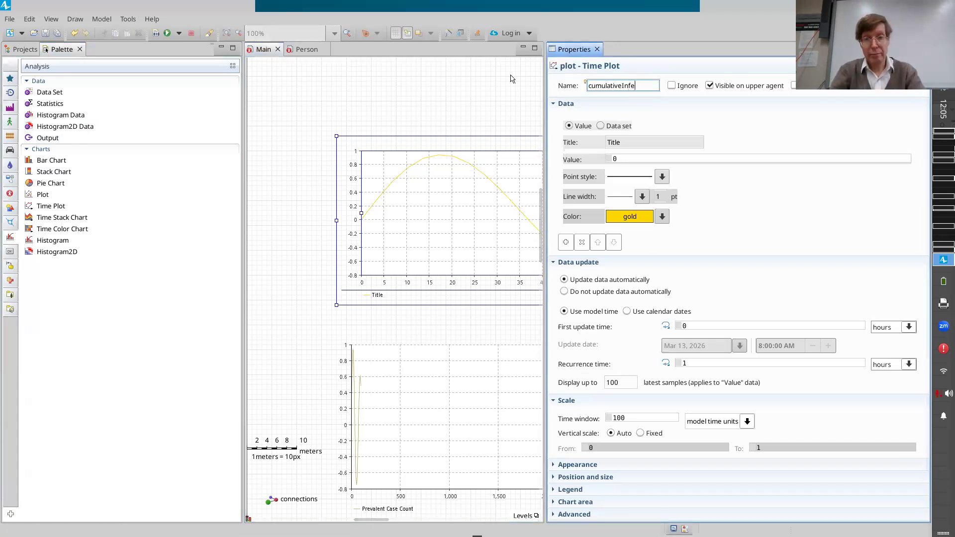
{"action": "type", "text": "ctionsPlot"}
{"action": "key", "text": "Return"}
{"action": "key", "text": "Tab"}
{"action": "type", "text": "Cumulative Infections"}
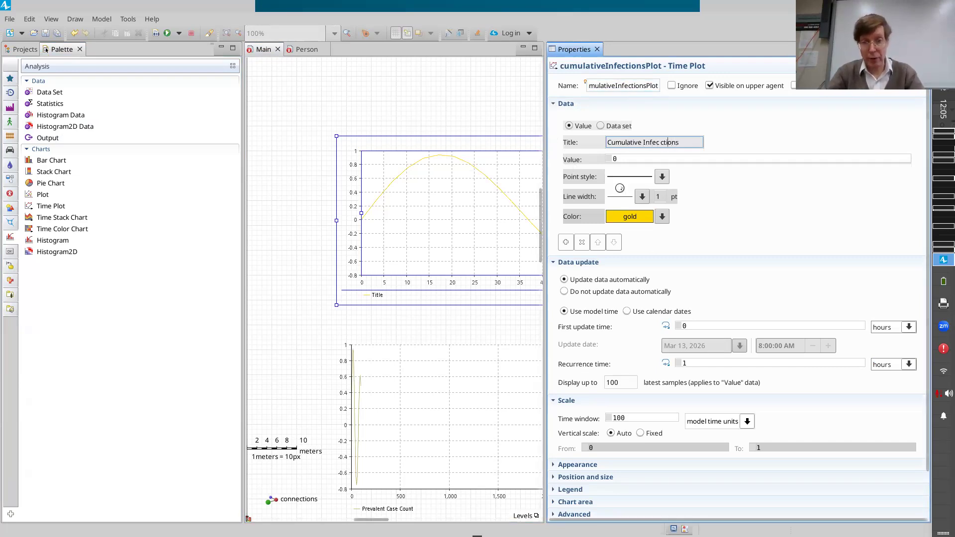
{"action": "key", "text": "BackSpace"}
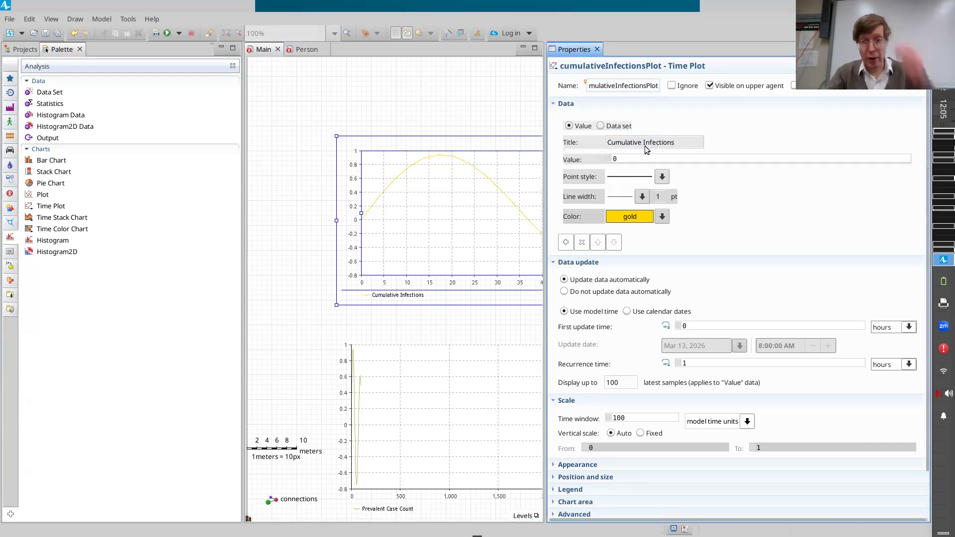
Set the Cumulative Infections data item's value to countCumulativeInfections.
{"action": "key", "text": "Tab"}
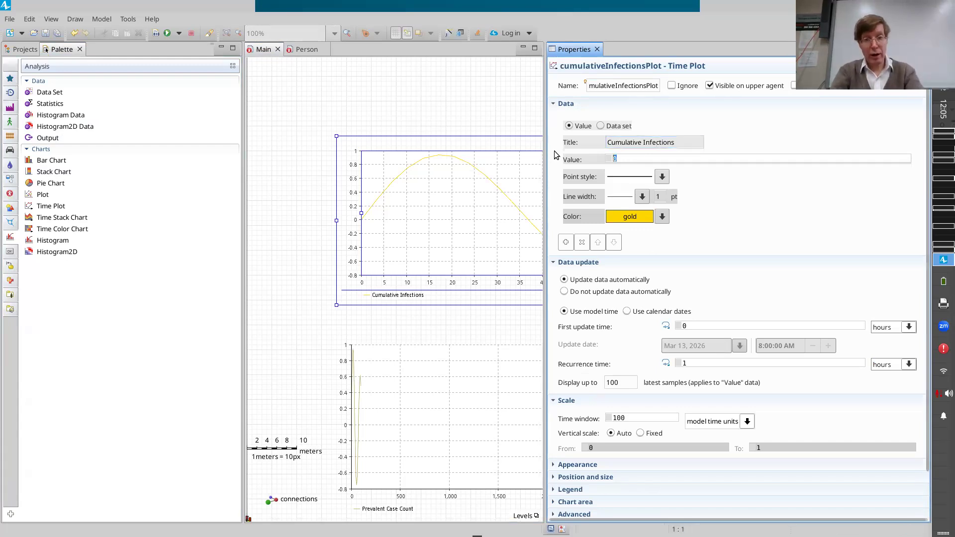
{"action": "key", "text": "BackSpace"}
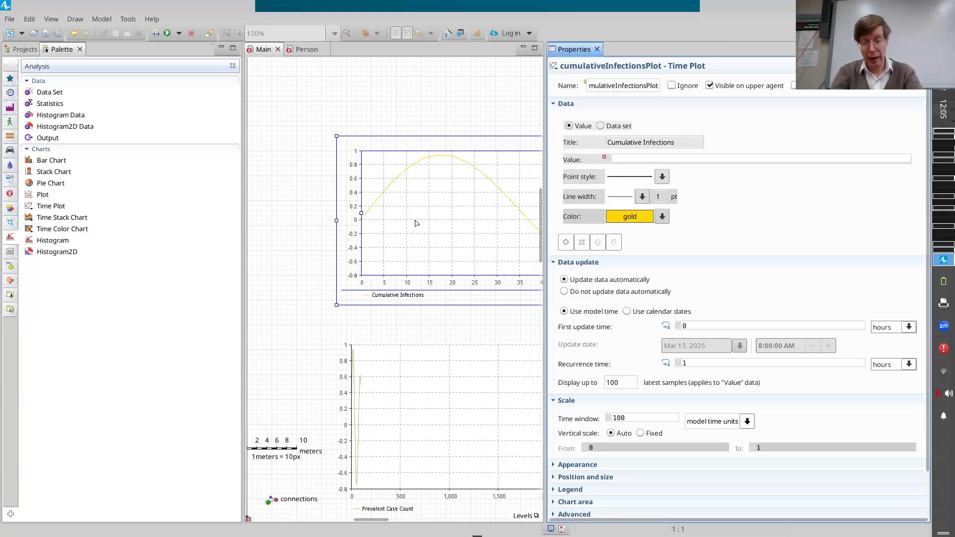
{"action": "type", "text": "countCum"}
{"action": "key", "text": "ctrl+space"}
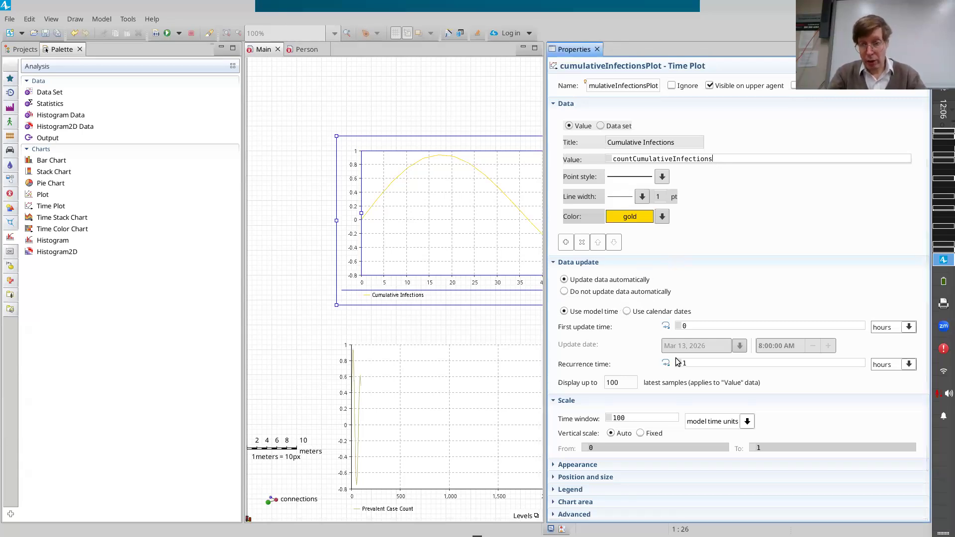
Set the time plot's recurrence time to 1 day and have it display up to 3650 latest samples.
{"action": "left_click", "coordinate": [883, 368]}
{"action": "left_click", "coordinate": [909, 366]}
{"action": "left_click", "coordinate": [878, 432]}
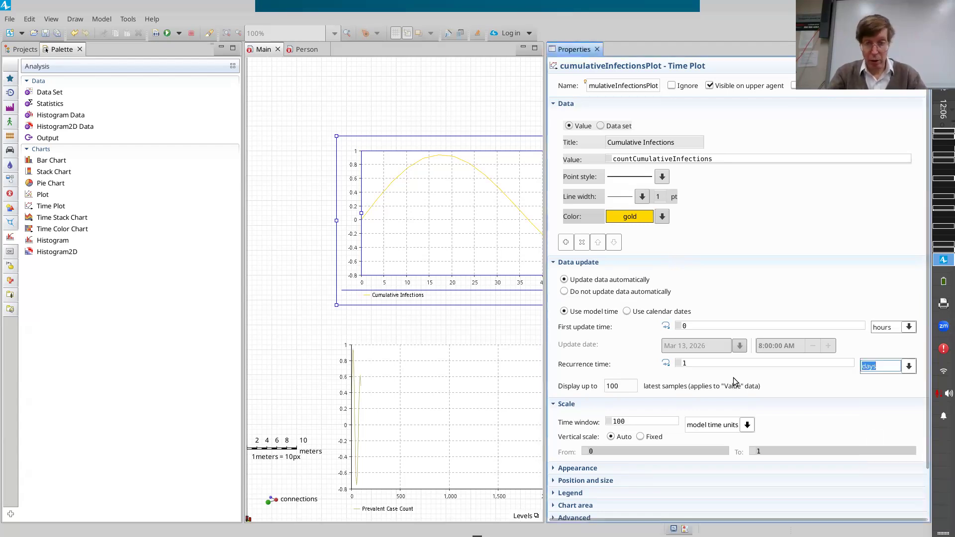
{"action": "double_click", "coordinate": [627, 384]}
{"action": "type", "text": "3650"}
Set the time plot's time window to 3650 model time units.
{"action": "double_click", "coordinate": [619, 421]}
{"action": "type", "text": "36"}
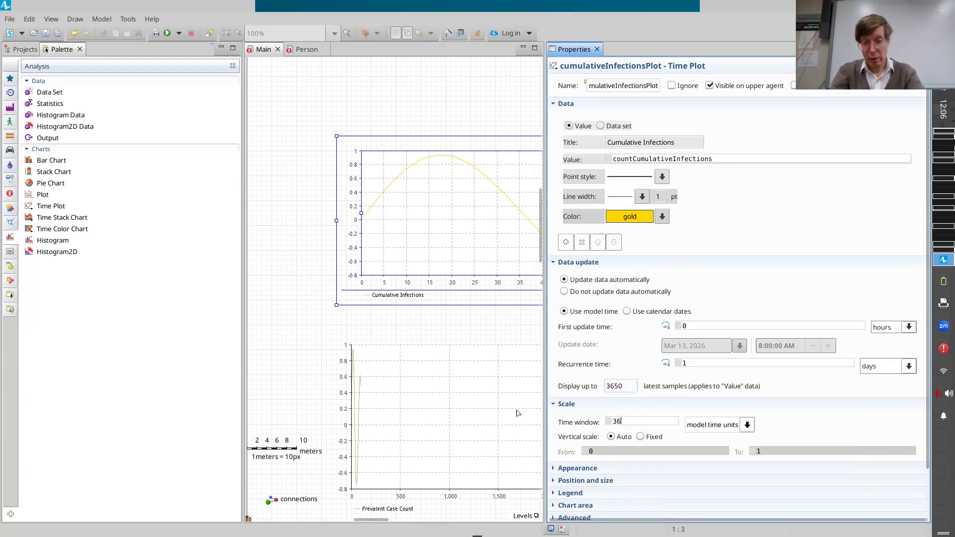
{"action": "key", "text": "Return"}
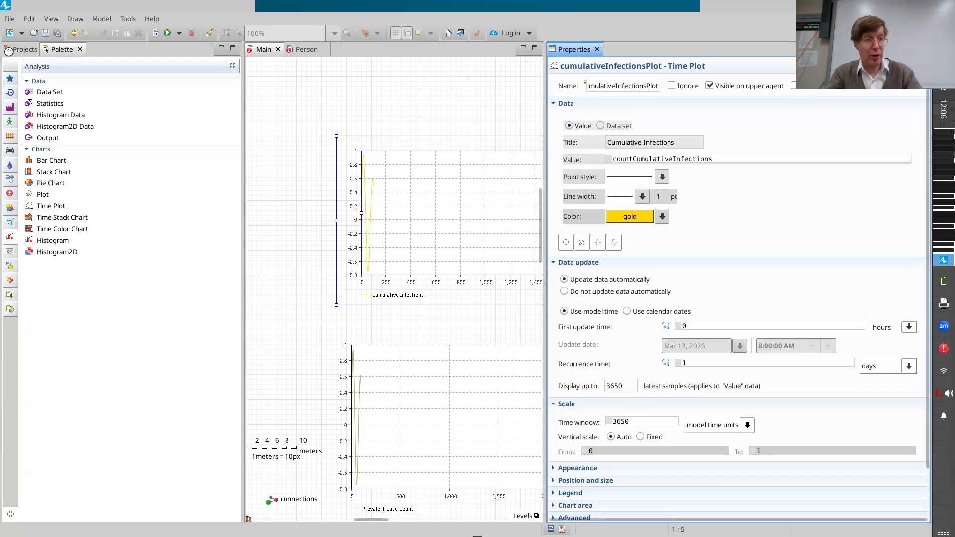
Save the model, then set cumulativeInfectionsPlot to display up to 8760 latest samples with a time window of 8760 model time units.
{"action": "key", "text": "ctrl+s"}
{"action": "left_click", "coordinate": [24, 49]}
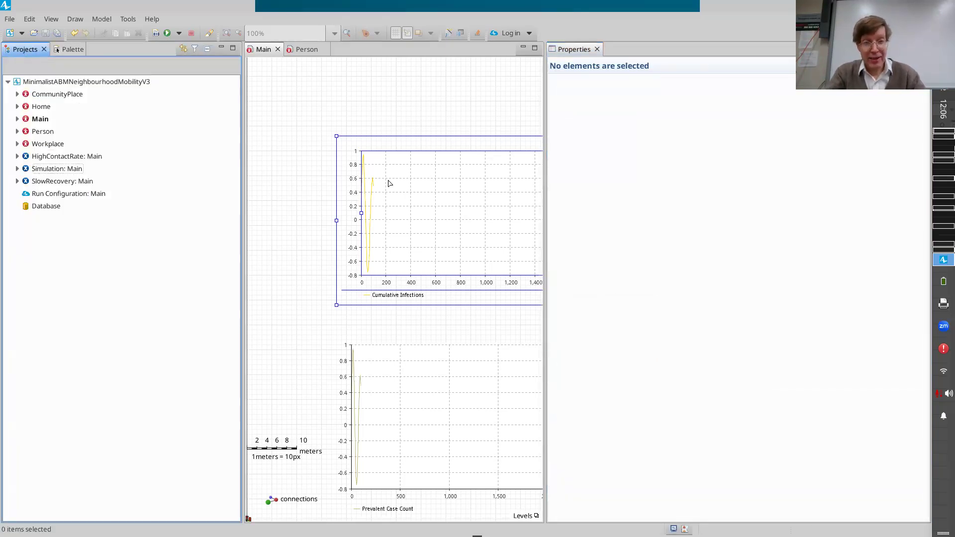
{"action": "left_click", "coordinate": [531, 289]}
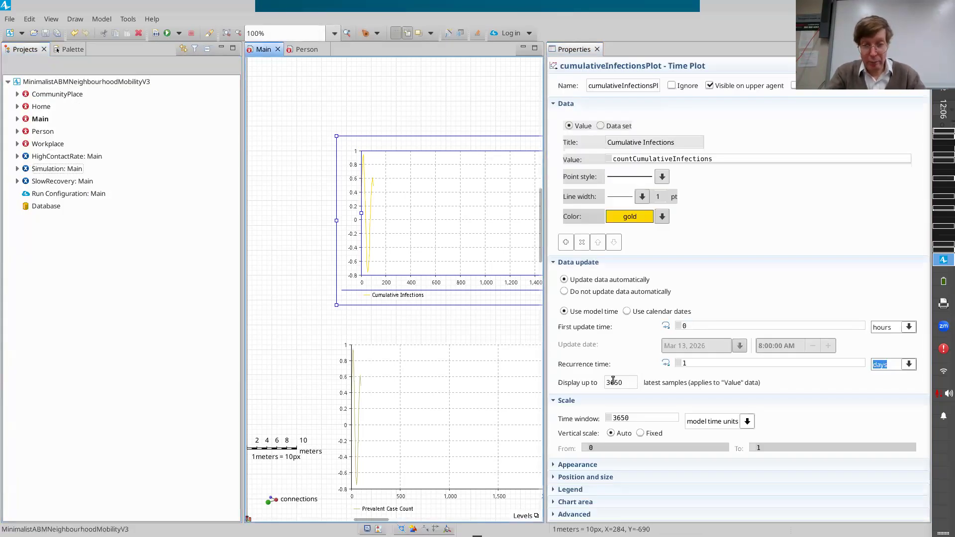
{"action": "left_click", "coordinate": [626, 381]}
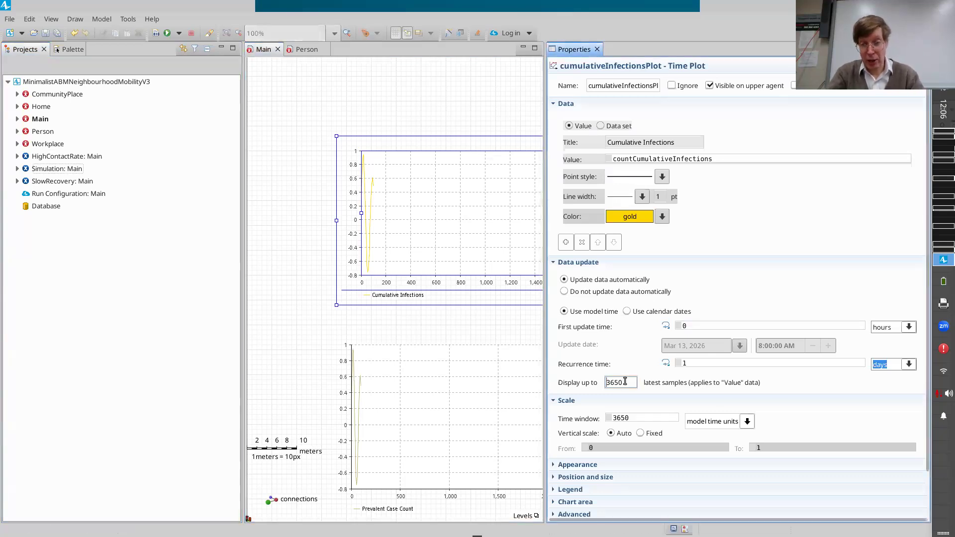
{"action": "double_click", "coordinate": [625, 382]}
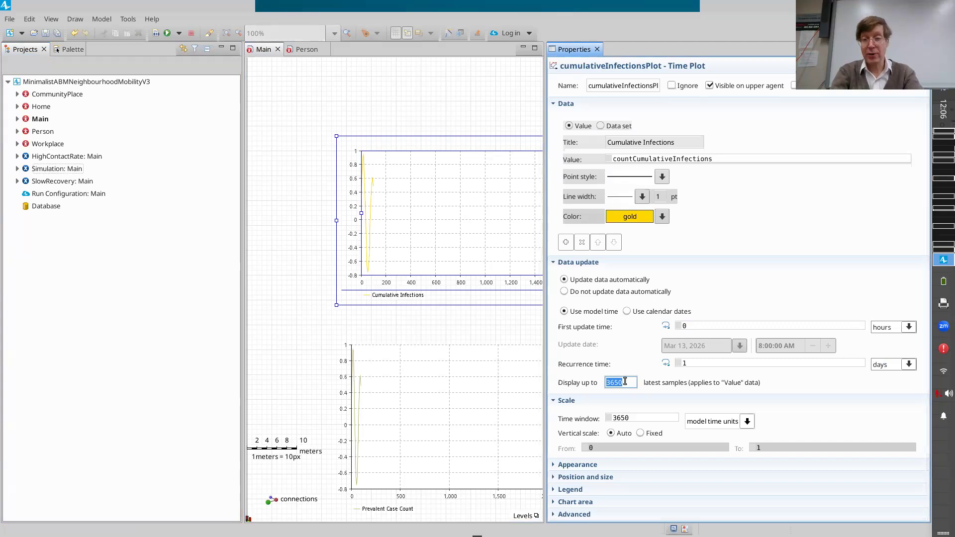
{"action": "type", "text": "87"}
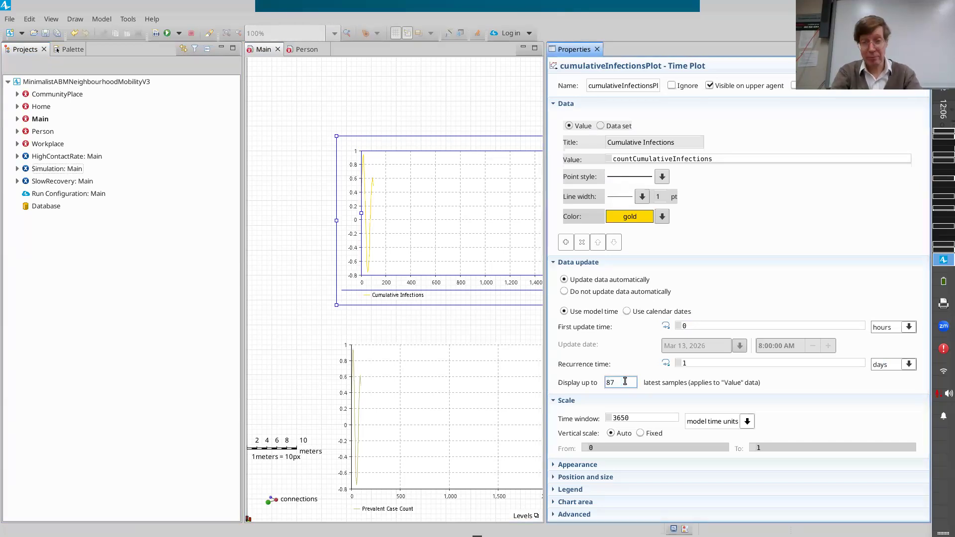
{"action": "left_click_drag", "start_coordinate": [624, 382], "coordinate": [581, 406]}
{"action": "key", "text": "ctrl+c"}
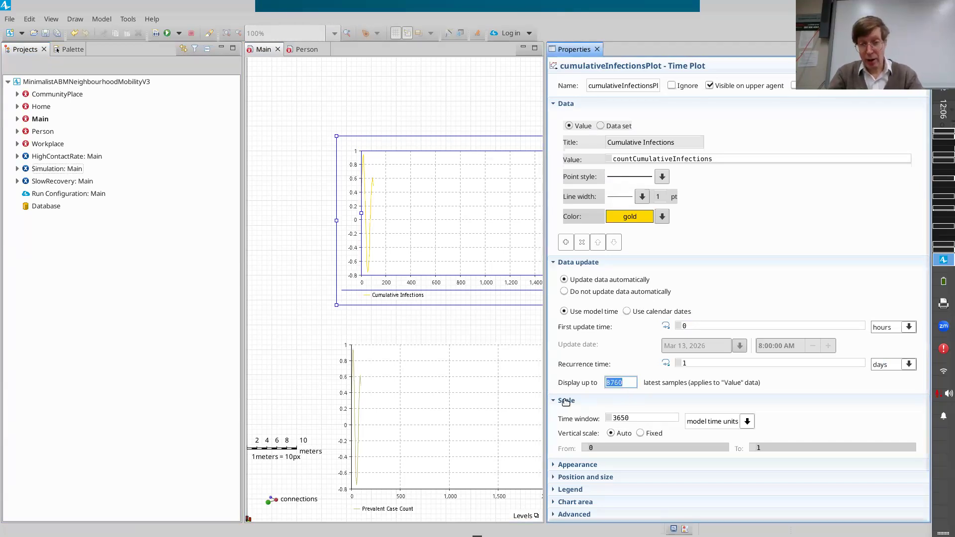
{"action": "key", "text": "Tab"}
{"action": "key", "text": "ctrl+s"}
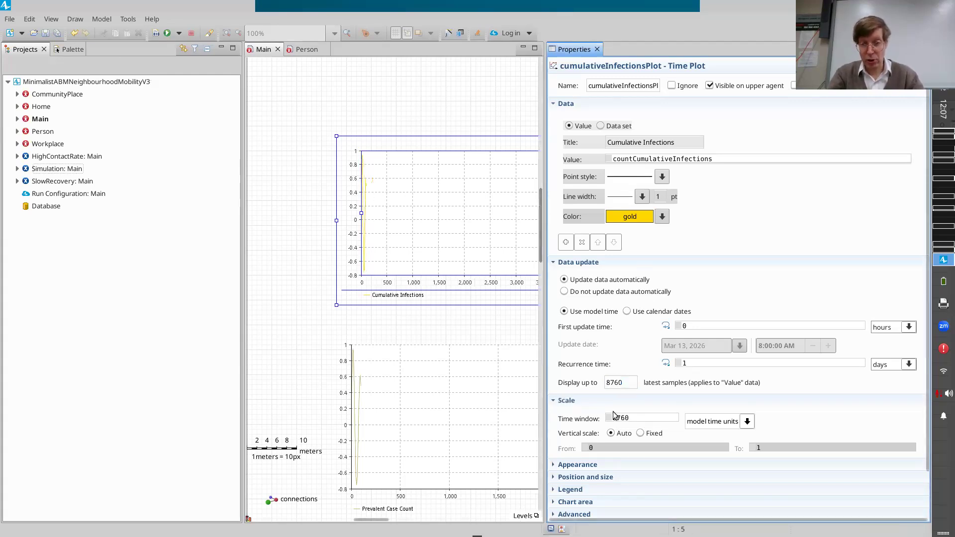
Set the Prevalent Case Count time plot to display up to 8760 latest samples with a time window of 8760 model time units.
{"action": "left_click", "coordinate": [416, 417]}
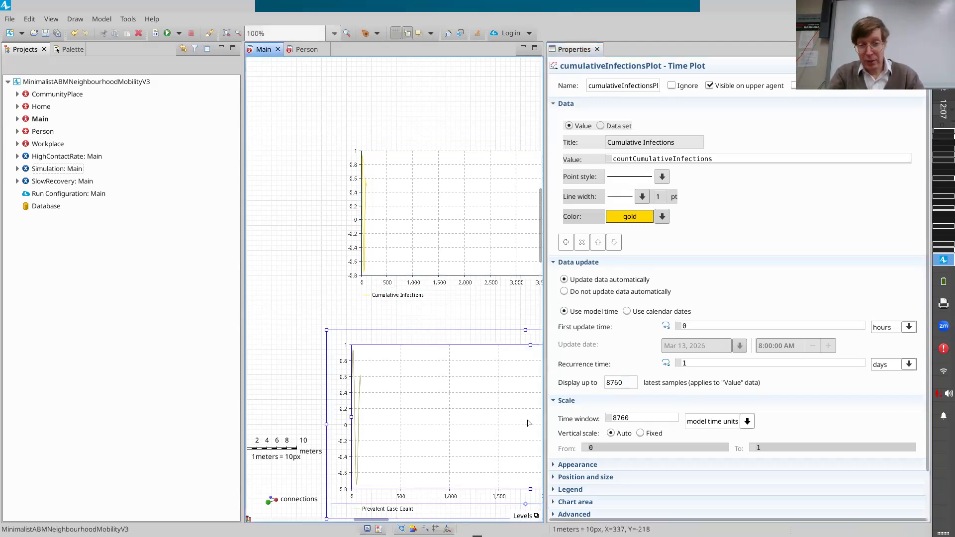
{"action": "left_click_drag", "start_coordinate": [625, 384], "coordinate": [540, 385]}
{"action": "key", "text": "ctrl+v"}
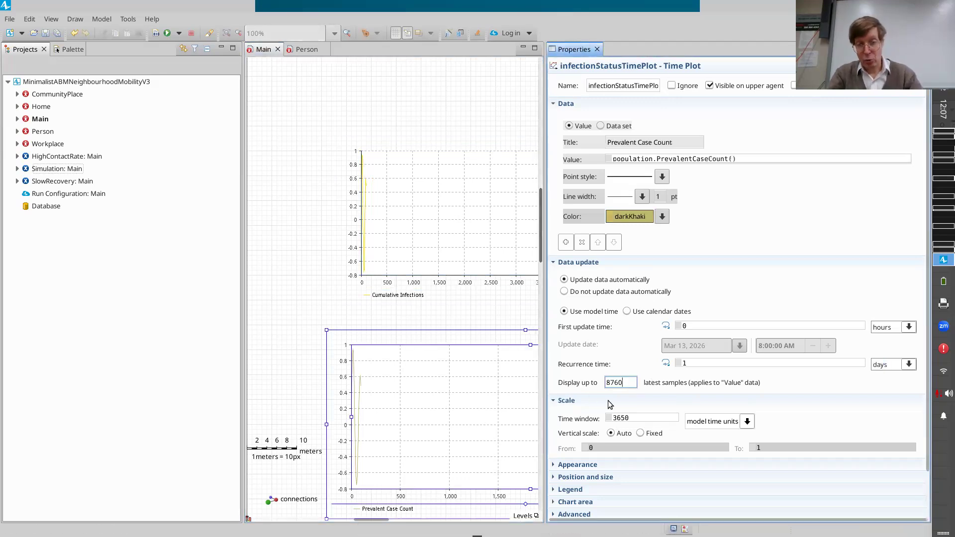
{"action": "left_click_drag", "start_coordinate": [649, 420], "coordinate": [561, 421]}
{"action": "key", "text": "ctrl+v"}
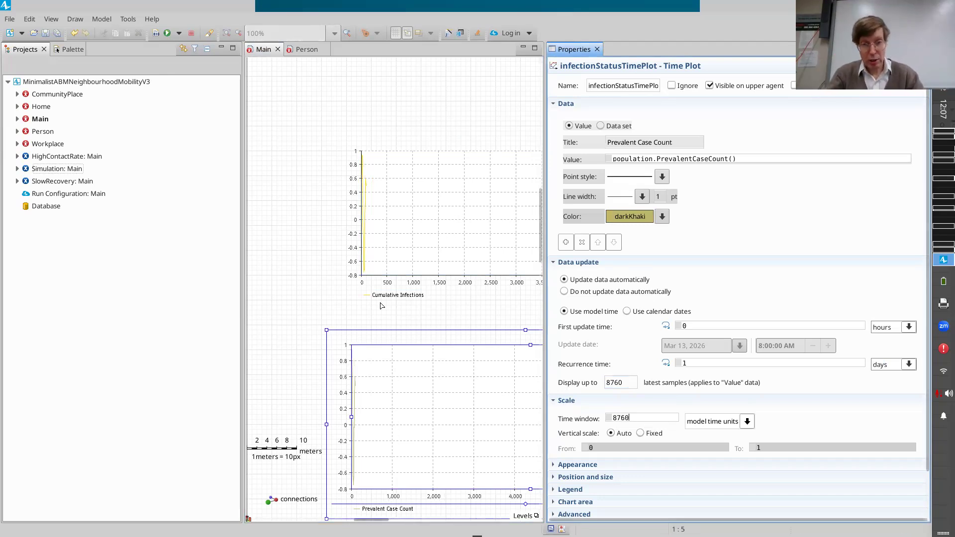
{"action": "left_click", "coordinate": [368, 244]}
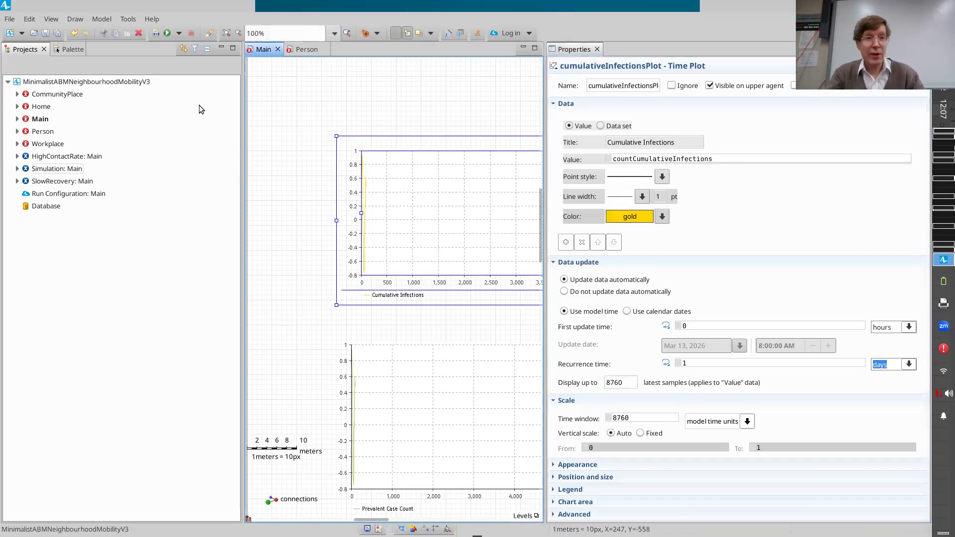
Run the simulation, bring the Cumulative Infections plot into view and raise the execution speed to x25.
{"action": "left_click", "coordinate": [167, 33]}
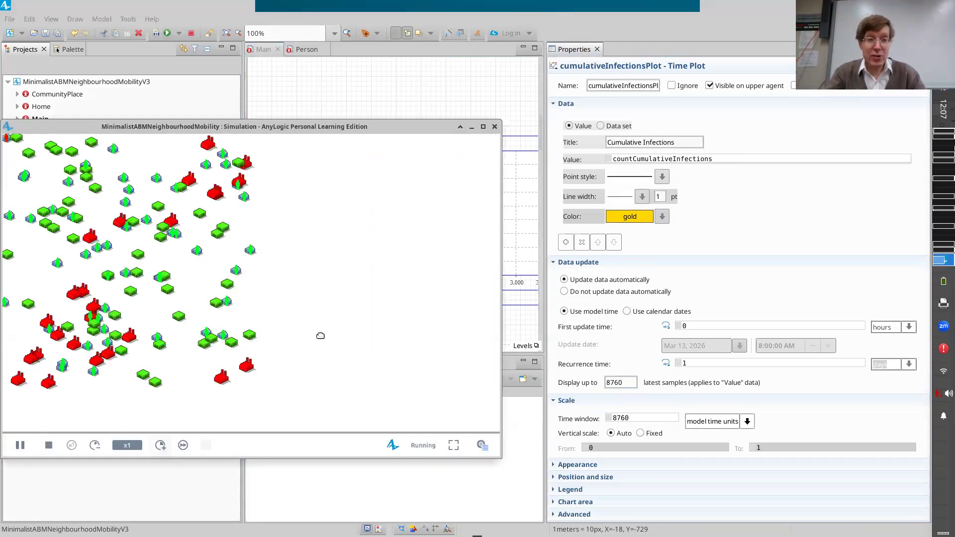
{"action": "left_click_drag", "start_coordinate": [320, 335], "coordinate": [359, 467]}
{"action": "left_click_drag", "start_coordinate": [282, 260], "coordinate": [309, 399]}
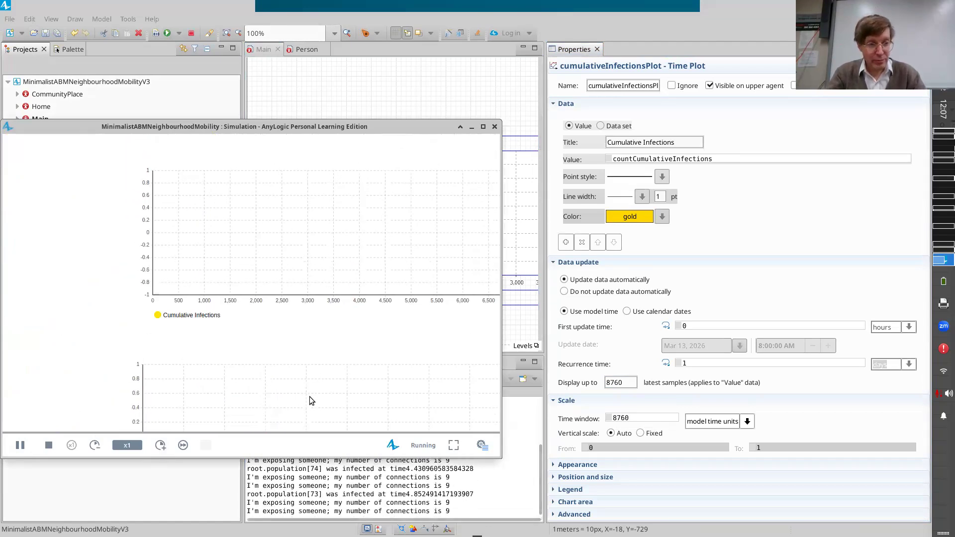
{"action": "left_click", "coordinate": [161, 448]}
{"action": "left_click", "coordinate": [160, 447]}
{"action": "left_click", "coordinate": [161, 448]}
{"action": "left_click", "coordinate": [160, 445]}
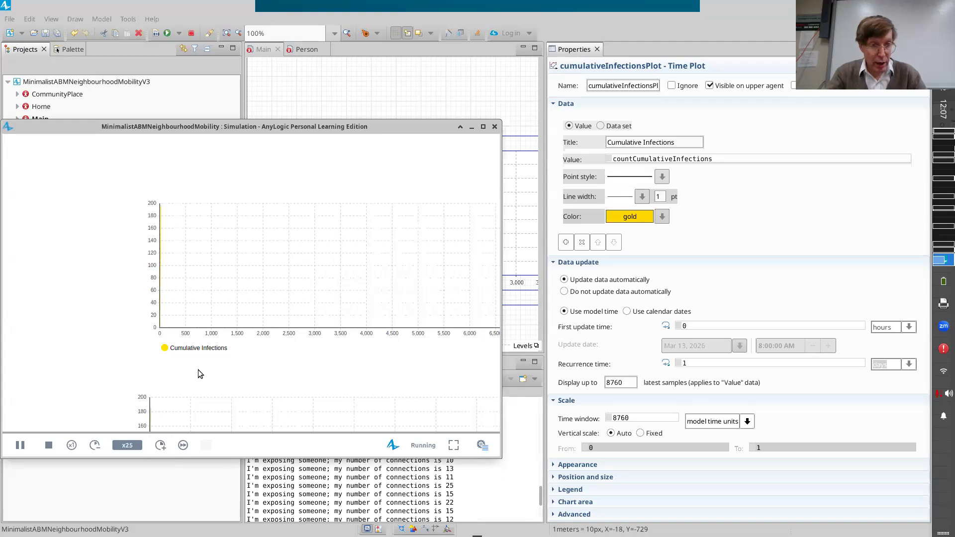
Speed the run up to x1000 and on to virtual time, examine the Cumulative Infections curve, and terminate the simulation.
{"action": "left_click_drag", "start_coordinate": [198, 374], "coordinate": [221, 369]}
{"action": "left_click", "coordinate": [161, 445]}
{"action": "left_click", "coordinate": [160, 445]}
{"action": "left_click", "coordinate": [160, 445]}
{"action": "left_click", "coordinate": [160, 445]}
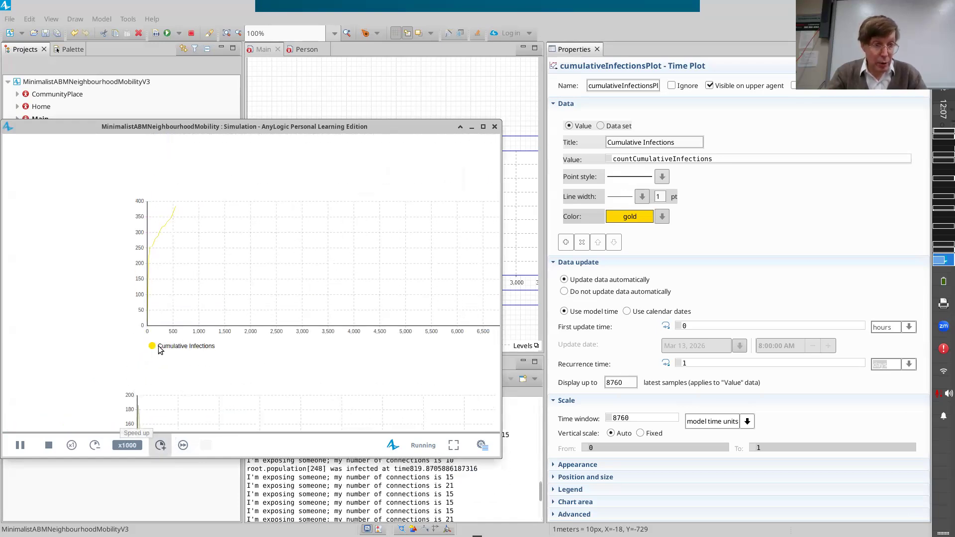
{"action": "left_click", "coordinate": [160, 445]}
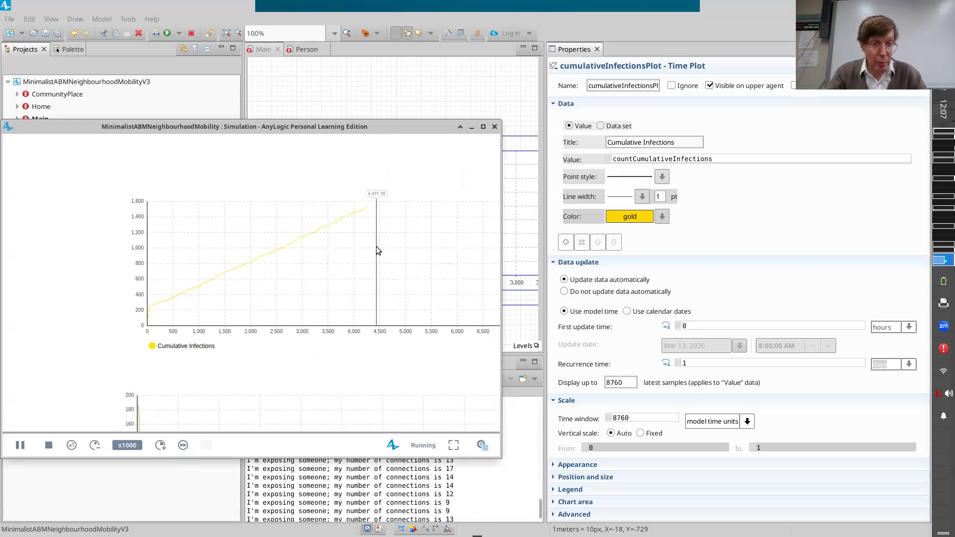
{"action": "left_click", "coordinate": [162, 446]}
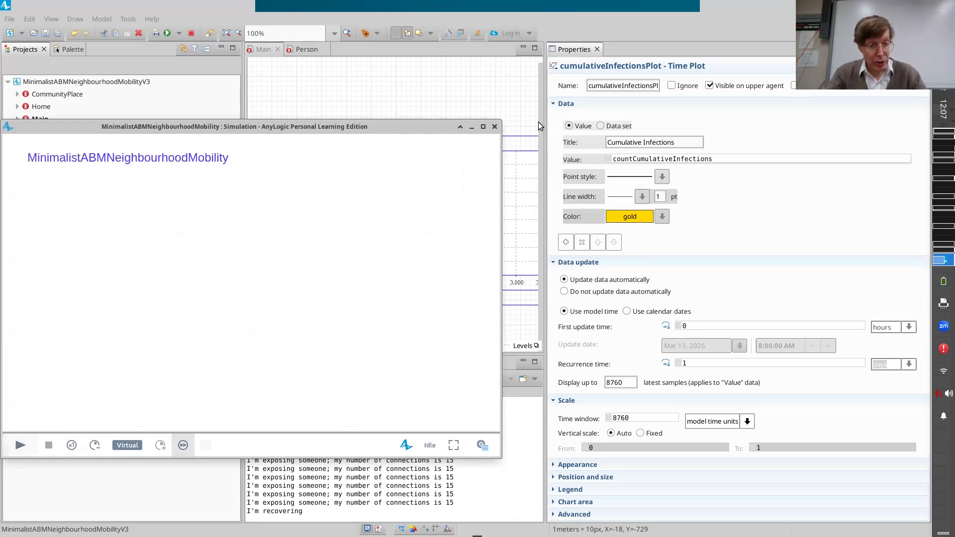
{"action": "left_click", "coordinate": [191, 33]}
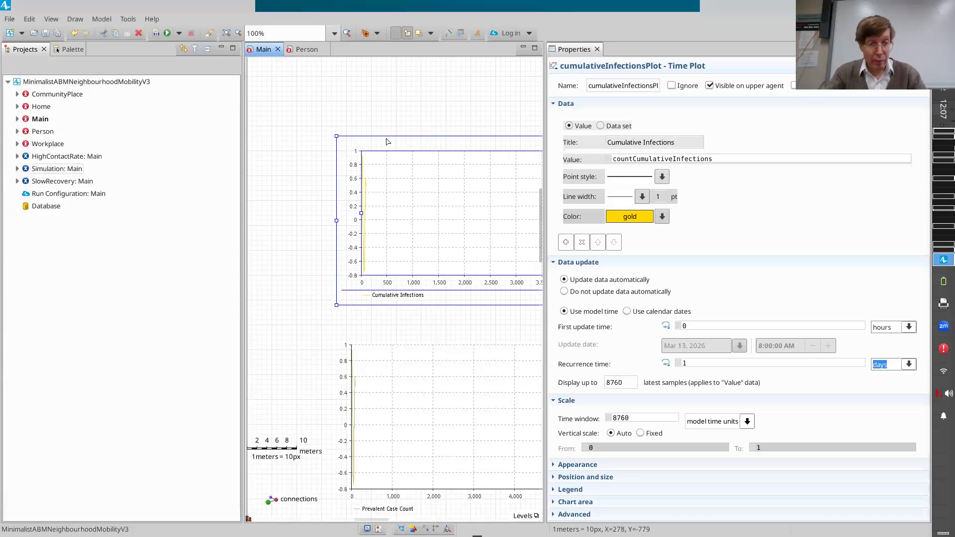
Duplicate the countCumulativeInfections variable just below the original in Main, name the copy countCumulativeInfectionsForDay and save the model.
{"action": "scroll", "coordinate": [387, 142], "scroll_direction": "down", "scroll_amount": 12}
{"action": "scroll", "coordinate": [458, 296], "scroll_direction": "left", "scroll_amount": 3}
{"action": "scroll", "coordinate": [458, 296], "scroll_direction": "left", "scroll_amount": 3}
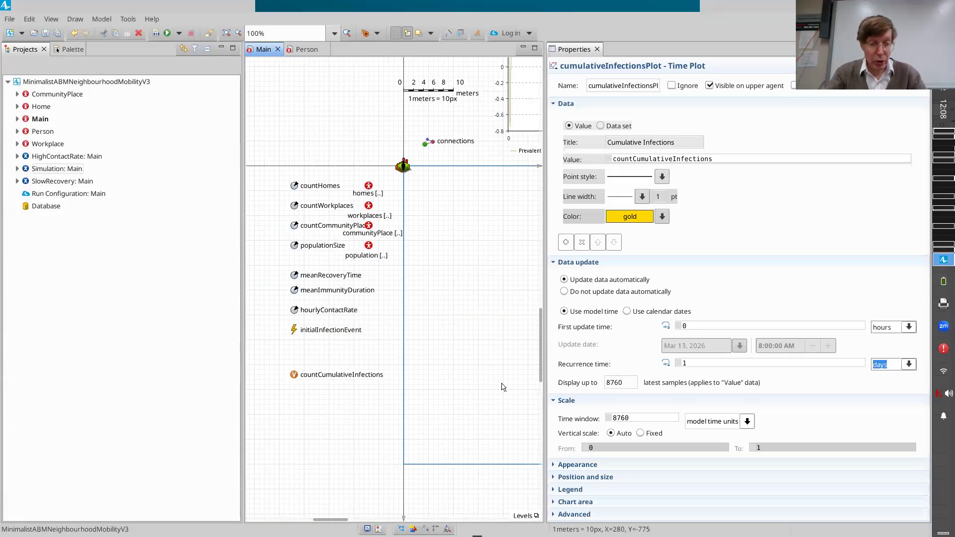
{"action": "left_click", "coordinate": [294, 376]}
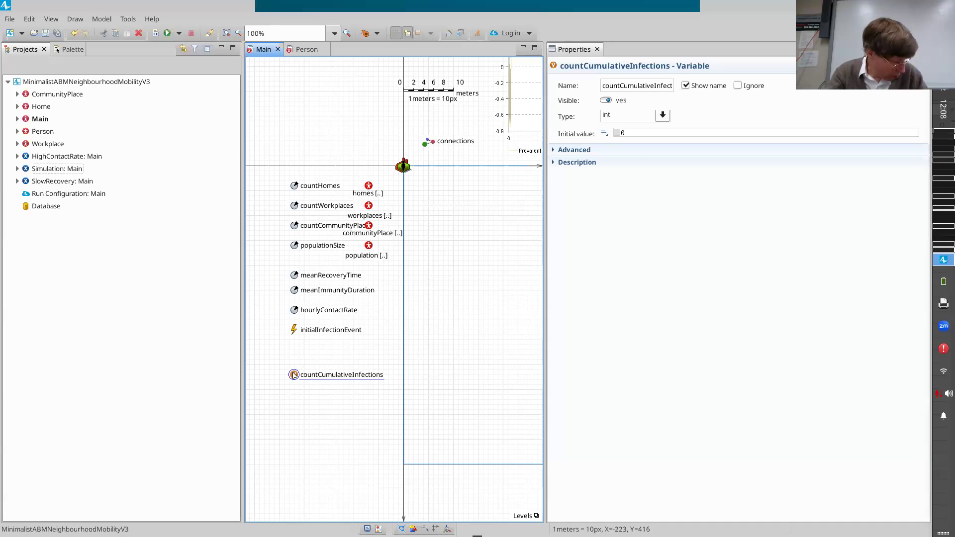
{"action": "left_click_drag", "start_coordinate": [294, 375], "coordinate": [295, 392]}
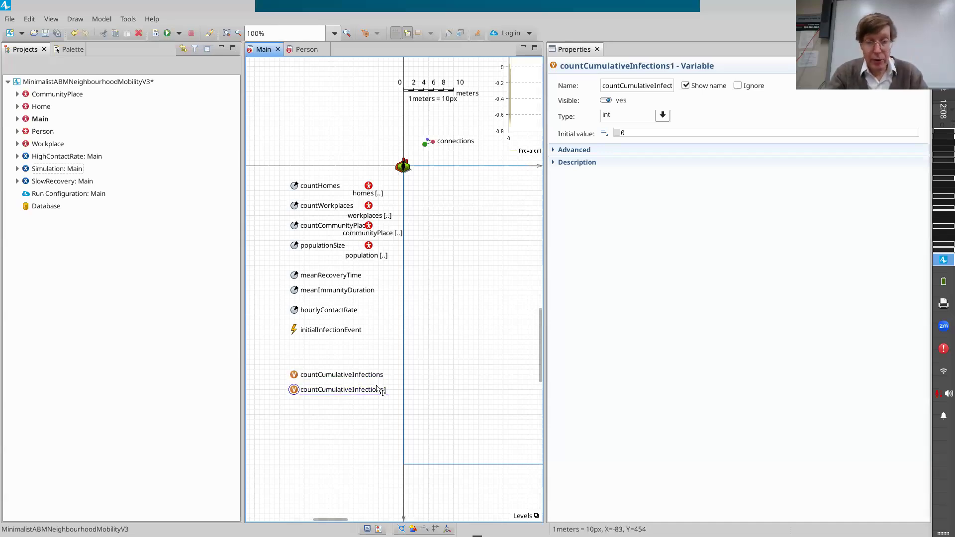
{"action": "left_click", "coordinate": [664, 85]}
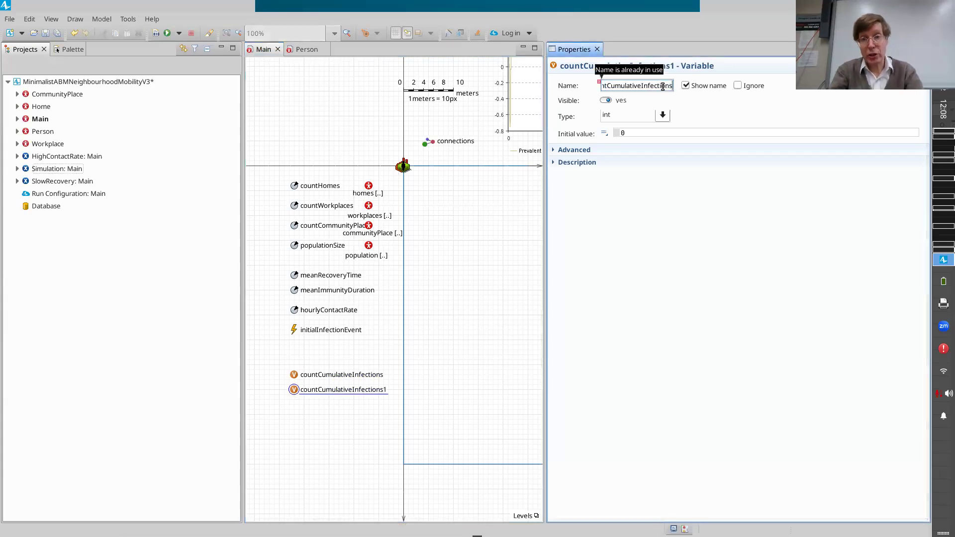
{"action": "key", "text": "BackSpace"}
{"action": "type", "text": "ForP"}
{"action": "key", "text": "BackSpace"}
{"action": "type", "text": "Day"}
{"action": "key", "text": "ctrl+s"}
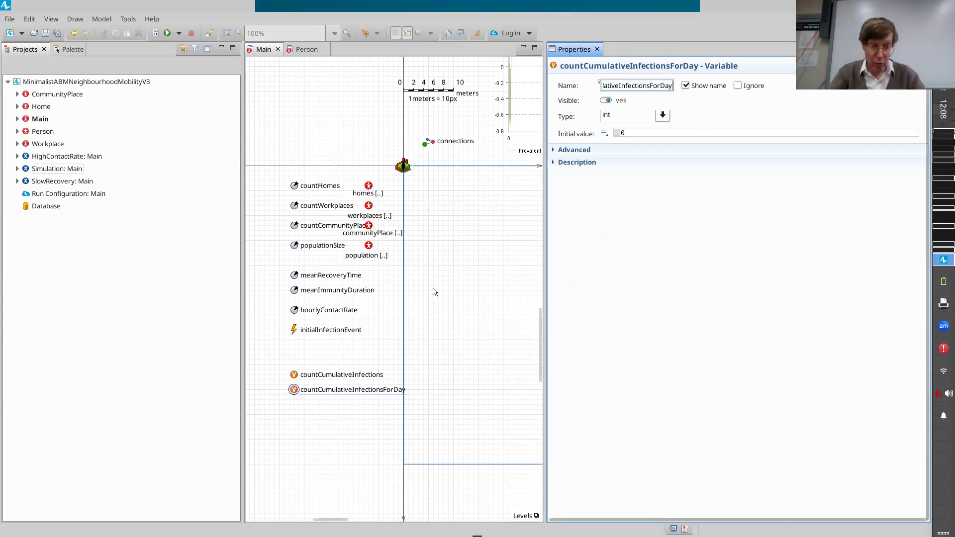
{"action": "left_click", "coordinate": [295, 376]}
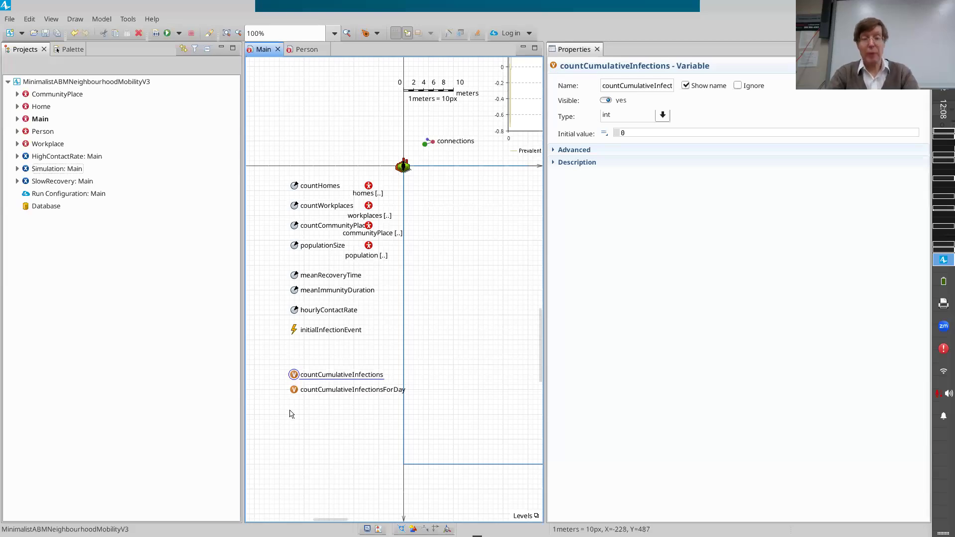
{"action": "left_click", "coordinate": [294, 390]}
{"action": "left_click", "coordinate": [566, 208]}
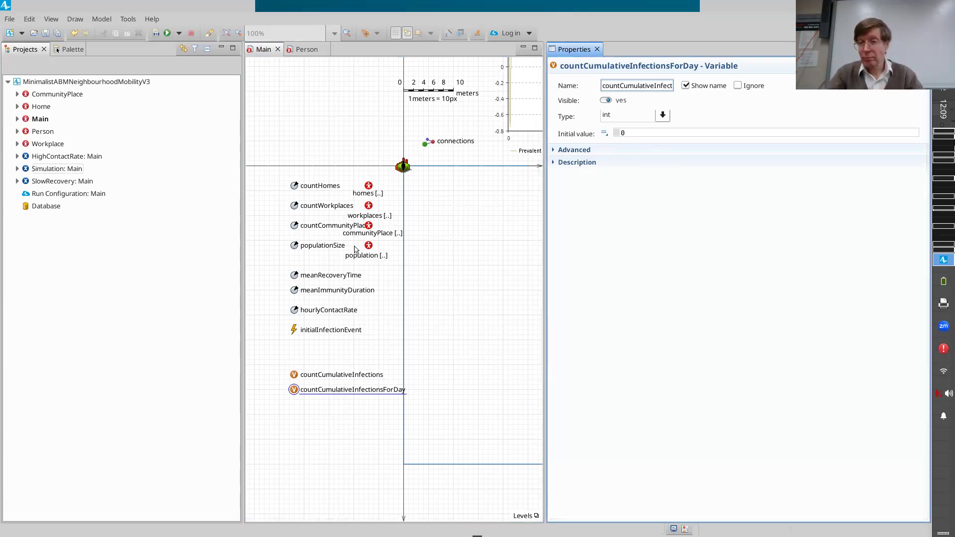
Add the line "main.countCumulativeInfectionsForDay += 1;" below the cumulative count line in the action of Person's infection transition.
{"action": "left_click", "coordinate": [303, 50]}
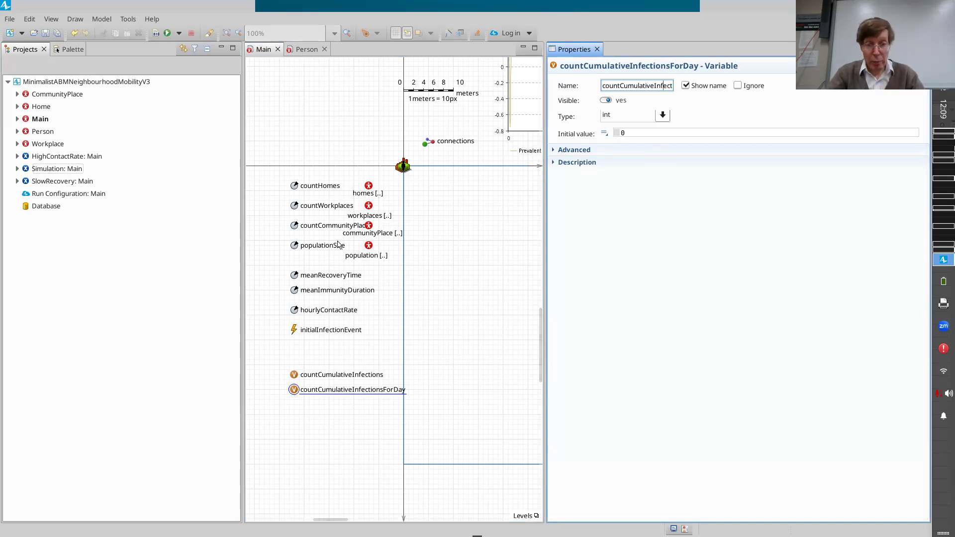
{"action": "left_click", "coordinate": [385, 132]}
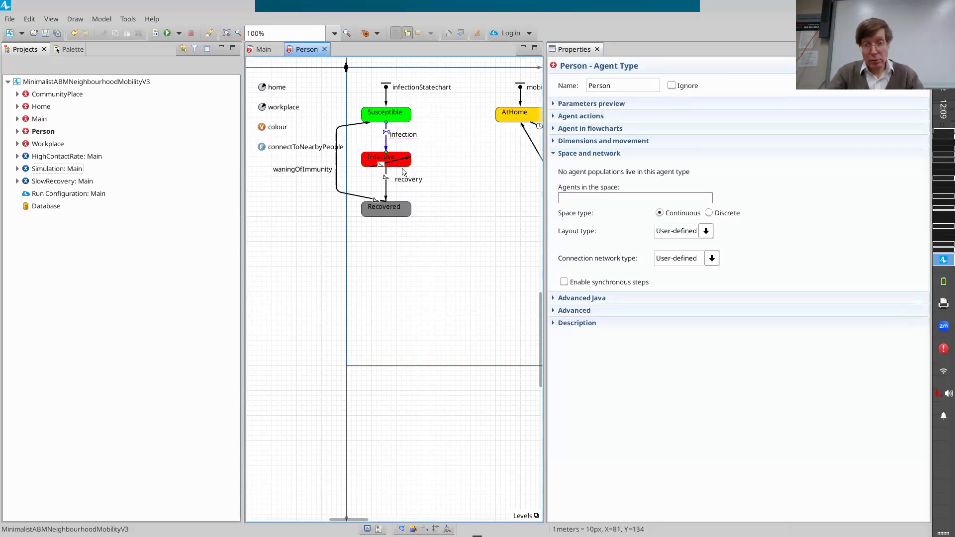
{"action": "left_click", "coordinate": [768, 177]}
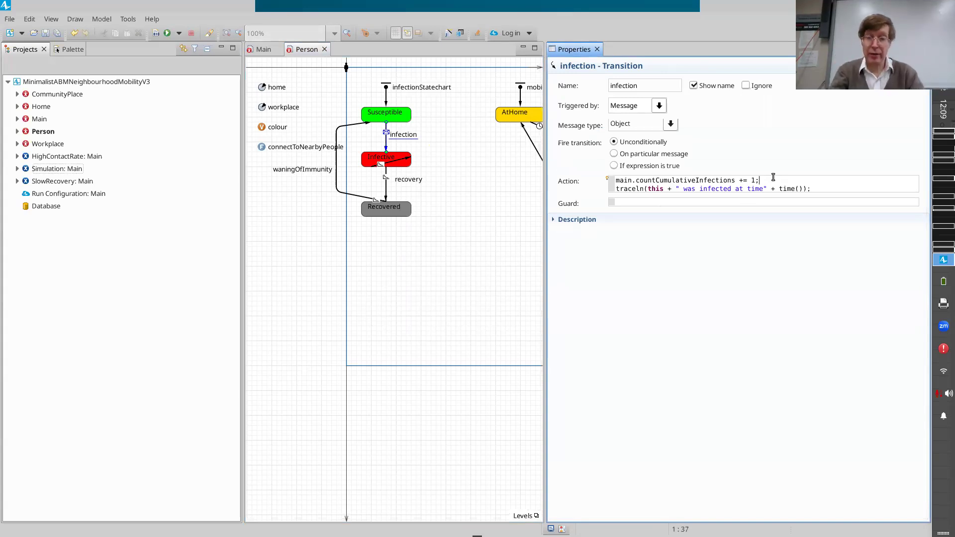
{"action": "key", "text": "shift+Home"}
{"action": "key", "text": "ctrl+c"}
{"action": "key", "text": "End"}
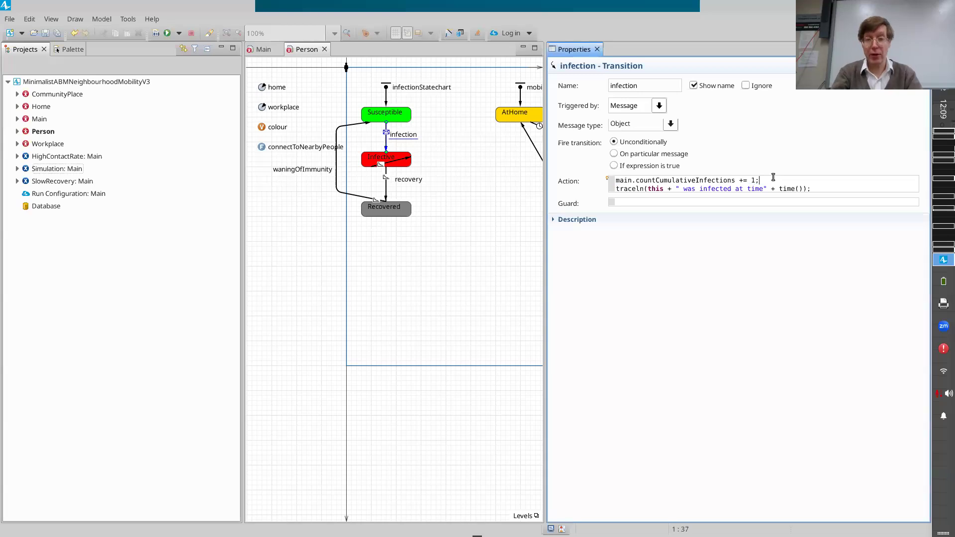
{"action": "key", "text": "Return"}
{"action": "key", "text": "ctrl+v"}
{"action": "key", "text": "Left"}
{"action": "key", "text": "Left"}
{"action": "key", "text": "Left"}
{"action": "key", "text": "Left"}
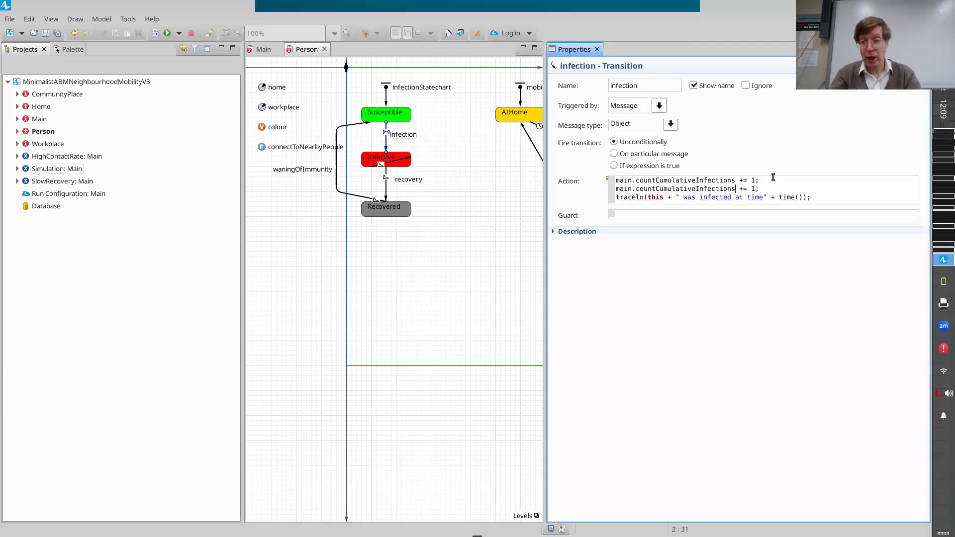
{"action": "type", "text": "ForDay"}
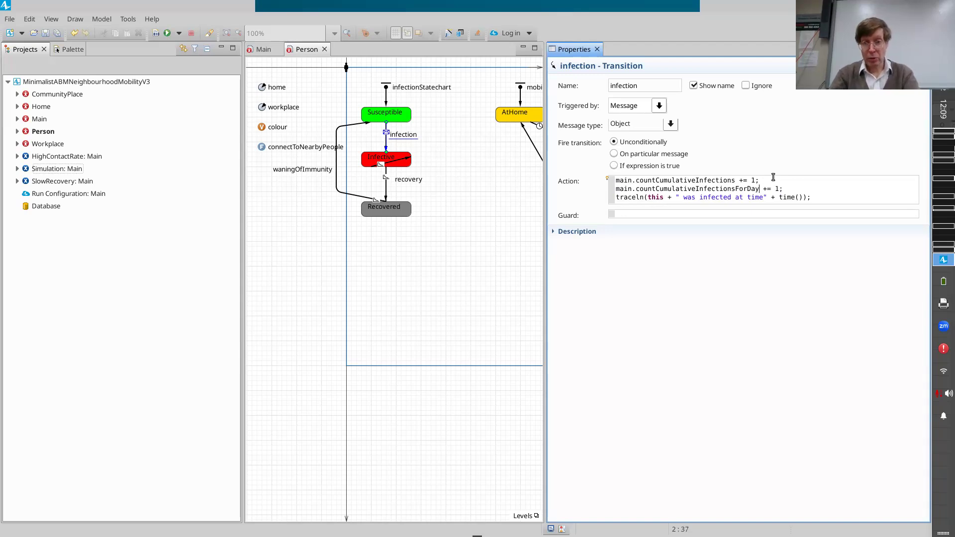
Review the added countCumulativeInfectionsForDay line in the infection transition's action and return to the Main diagram.
{"action": "key", "text": "ctrl+shift+Left"}
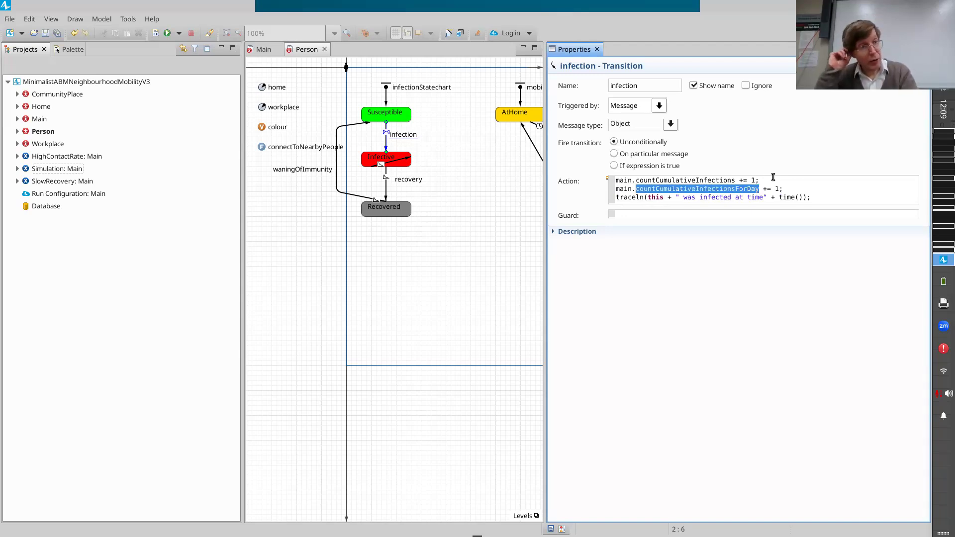
{"action": "key", "text": "Left"}
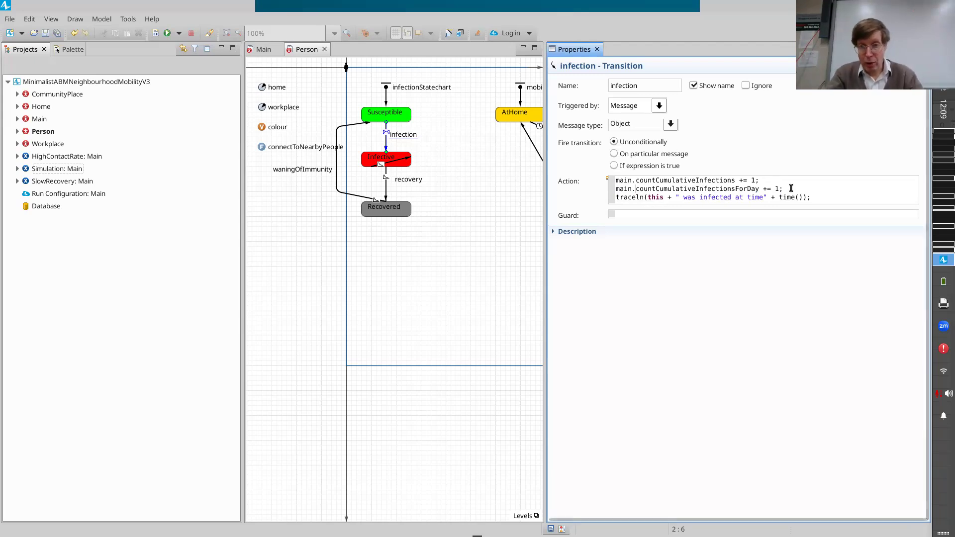
{"action": "left_click_drag", "start_coordinate": [790, 187], "coordinate": [613, 194]}
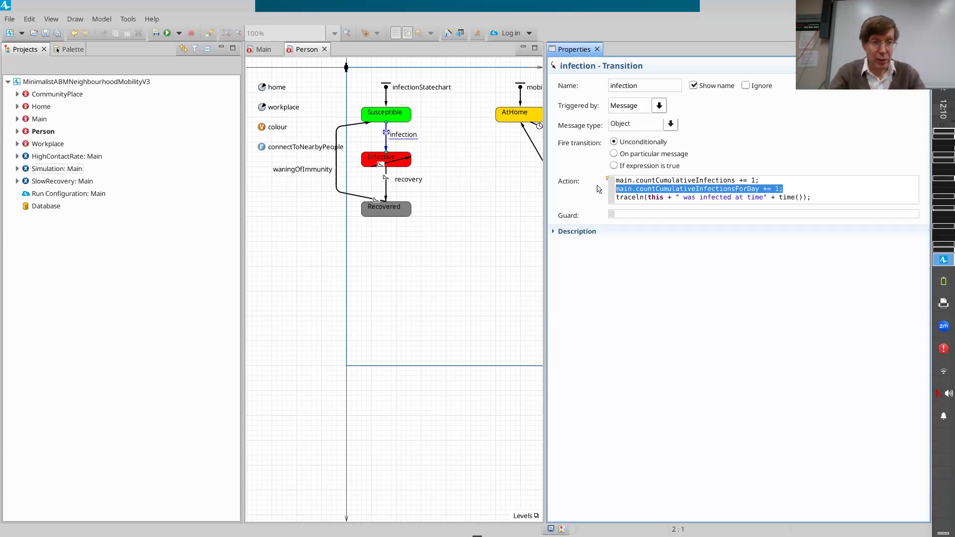
{"action": "left_click", "coordinate": [261, 50]}
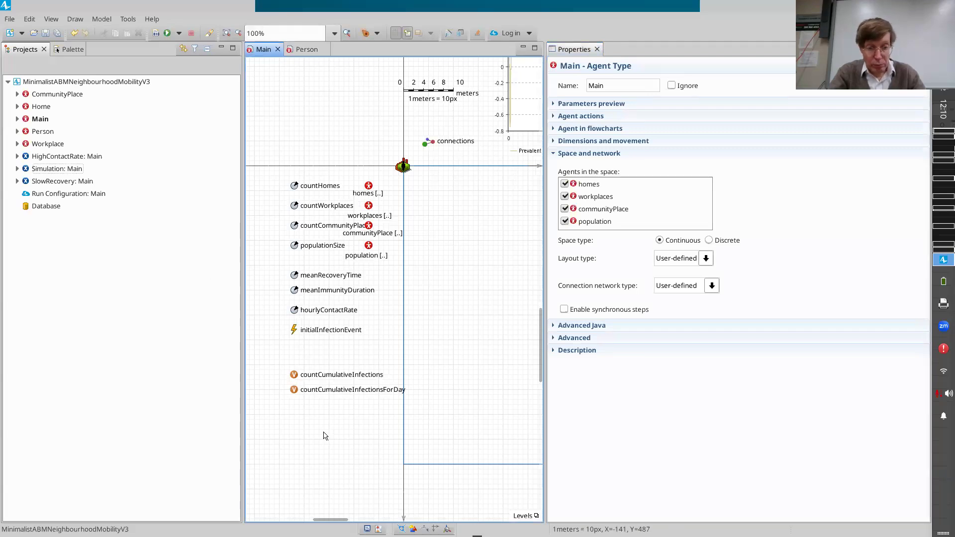
Add an event named newInfectionsReportingEvent to the Main diagram just below the countCumulativeInfectionsForDay variable.
{"action": "left_click", "coordinate": [294, 390]}
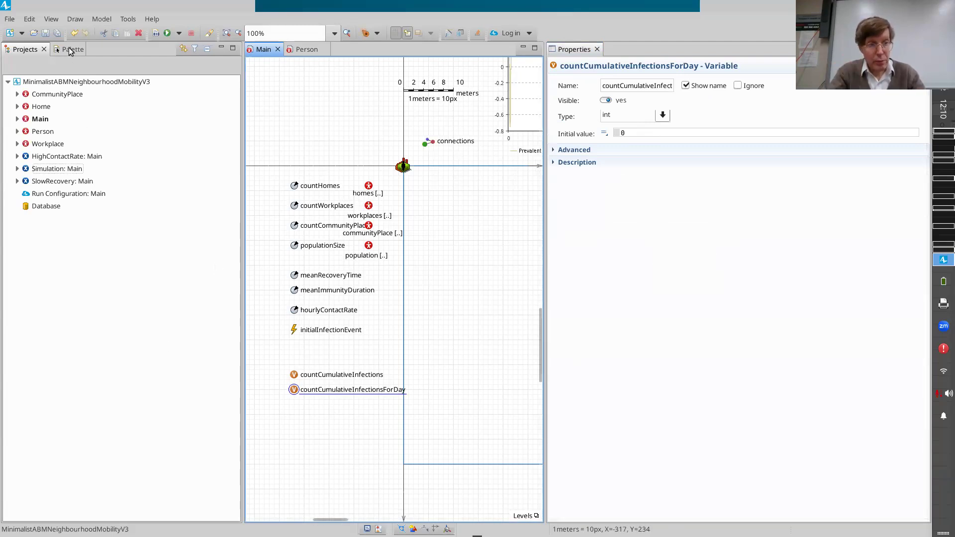
{"action": "left_click", "coordinate": [69, 49]}
{"action": "left_click", "coordinate": [10, 193]}
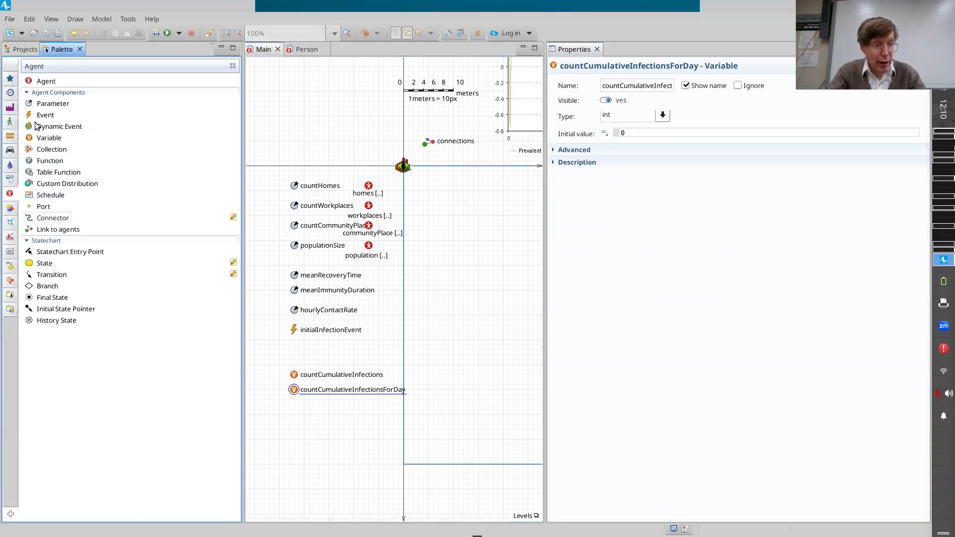
{"action": "left_click", "coordinate": [36, 117]}
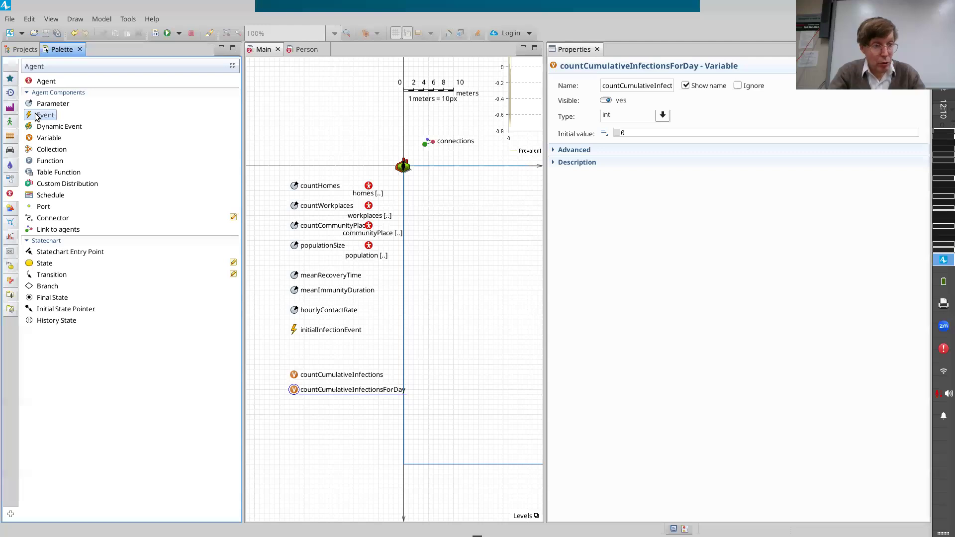
{"action": "left_click_drag", "start_coordinate": [40, 117], "coordinate": [299, 411]}
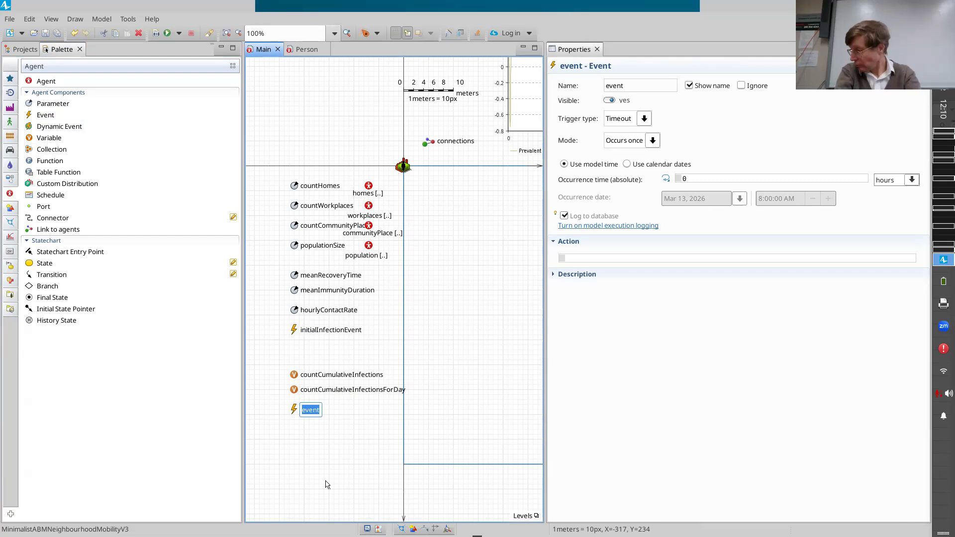
{"action": "type", "text": "newInfectio"}
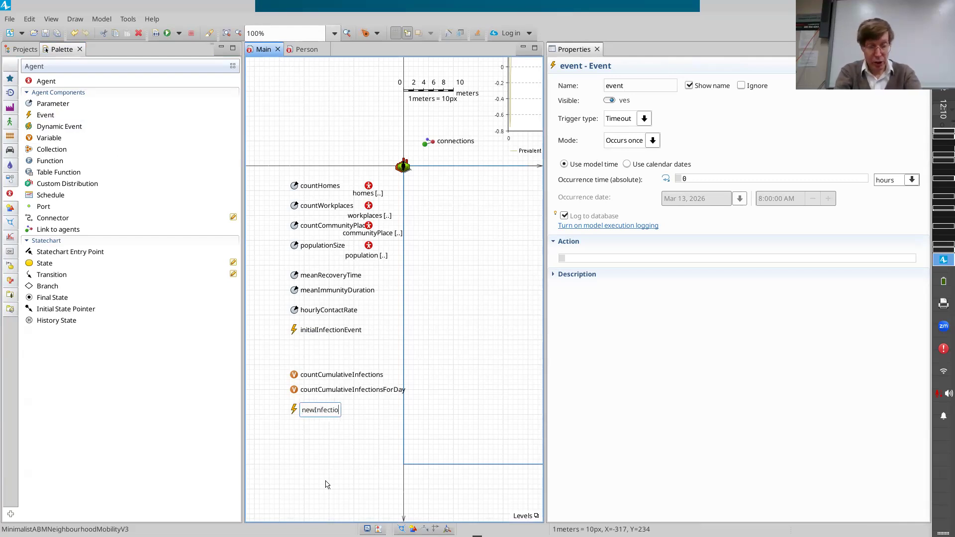
{"action": "type", "text": "nsReportingEvent"}
{"action": "key", "text": "Return"}
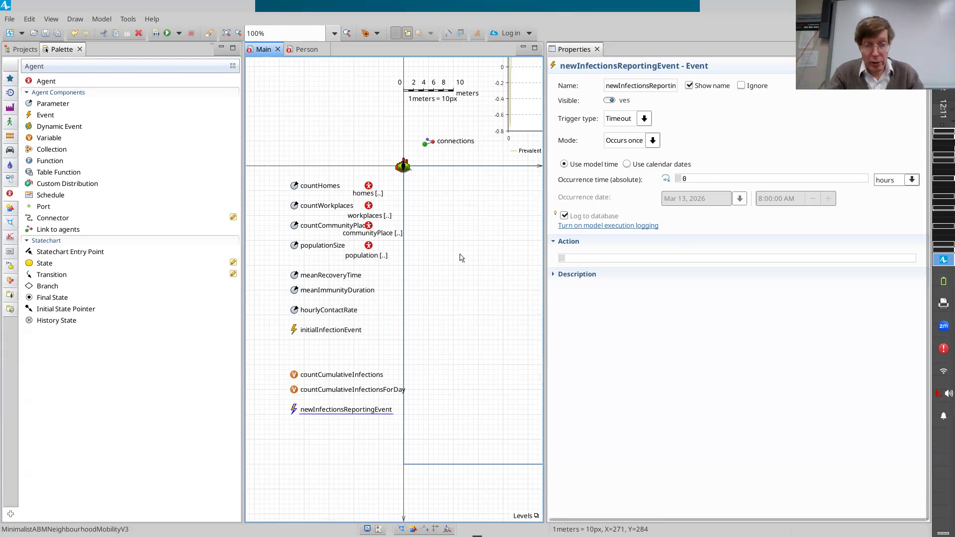
Set newInfectionsReportingEvent to cyclic mode with a recurrence time of 1 day and save the model.
{"action": "left_click", "coordinate": [652, 142]}
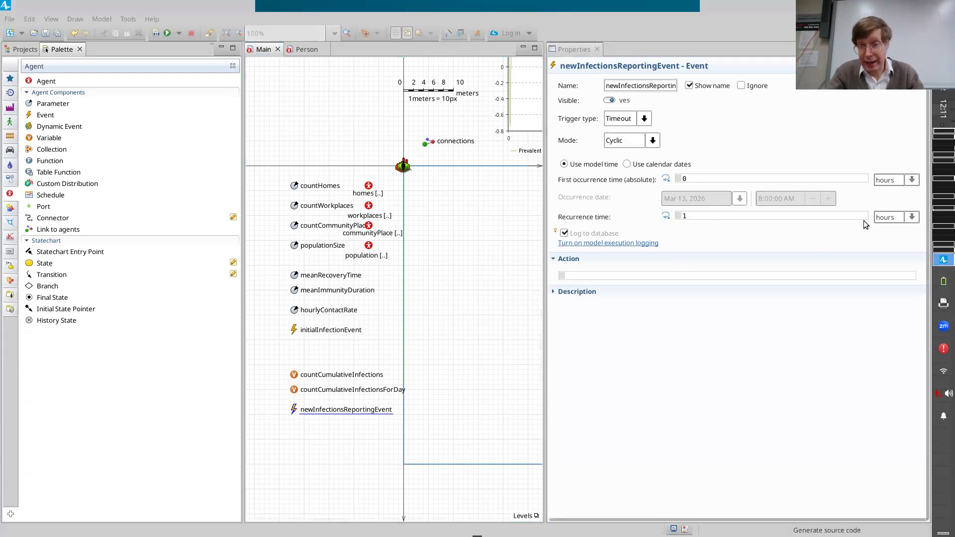
{"action": "left_click", "coordinate": [914, 217]}
{"action": "left_click", "coordinate": [914, 218]}
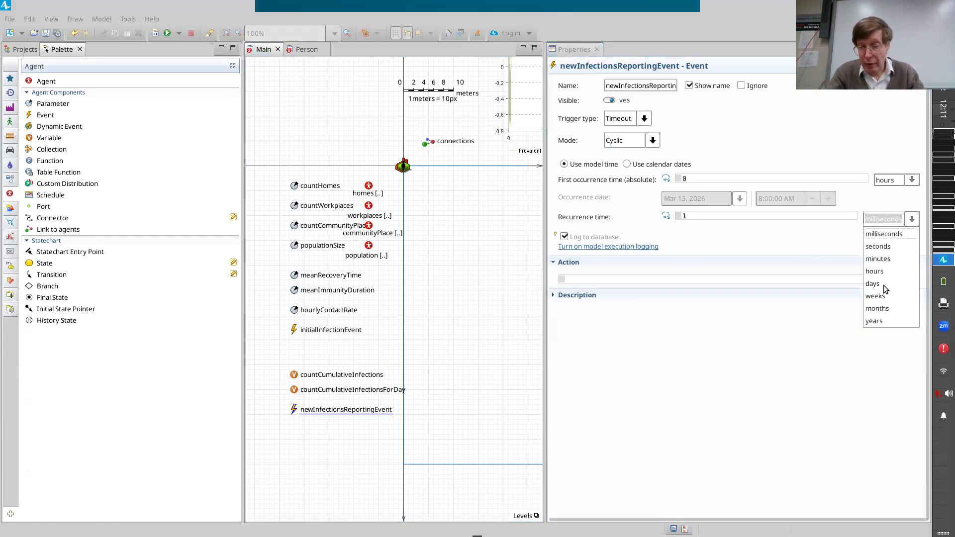
{"action": "left_click", "coordinate": [884, 287]}
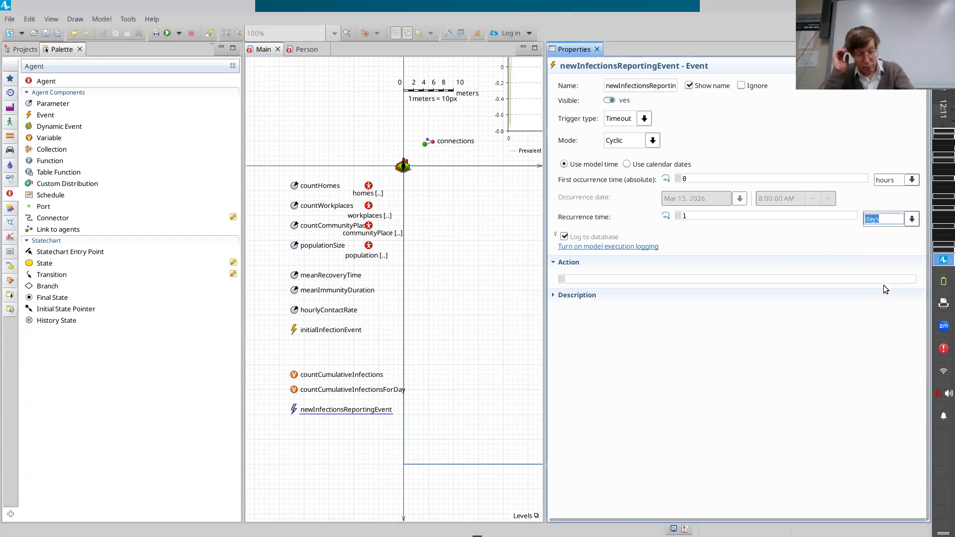
{"action": "key", "text": "ctrl+s"}
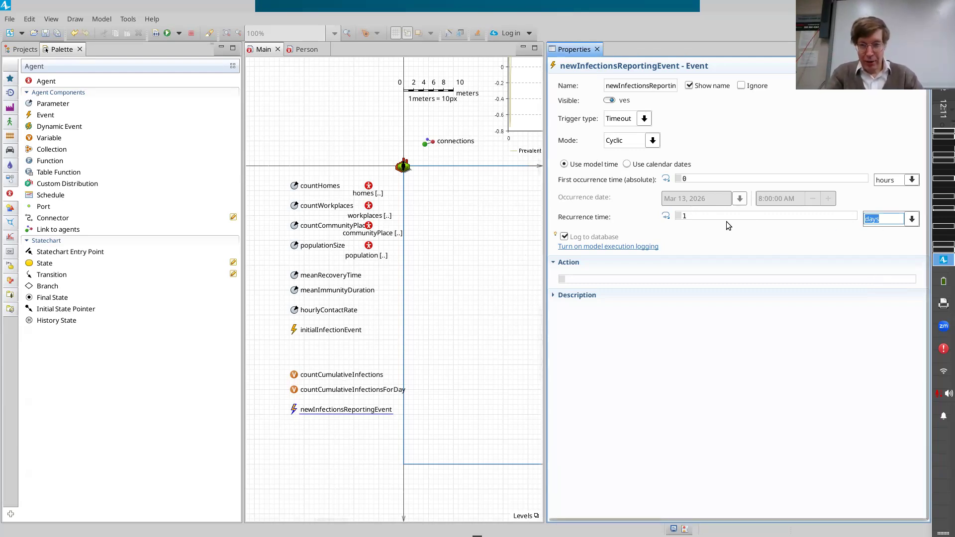
{"action": "left_click", "coordinate": [650, 280]}
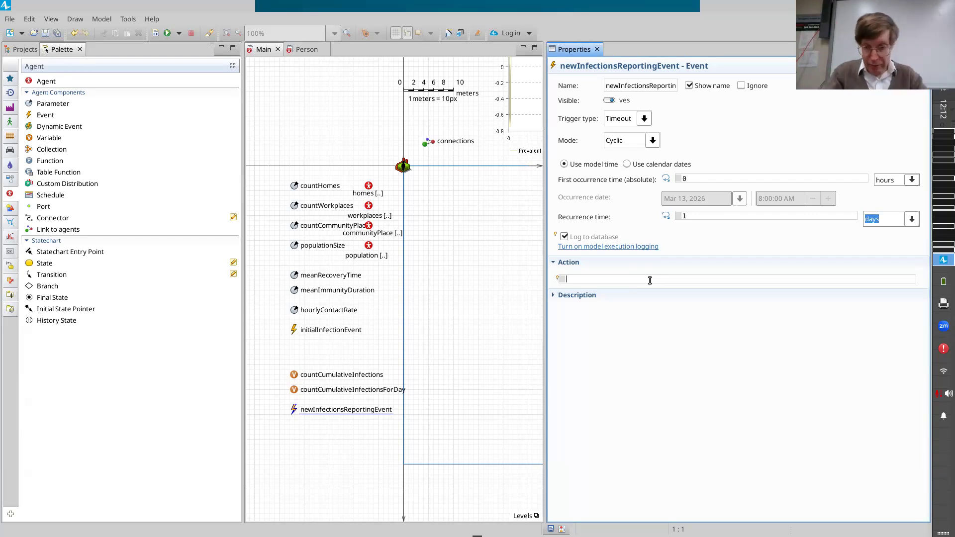
{"action": "left_click", "coordinate": [650, 280]}
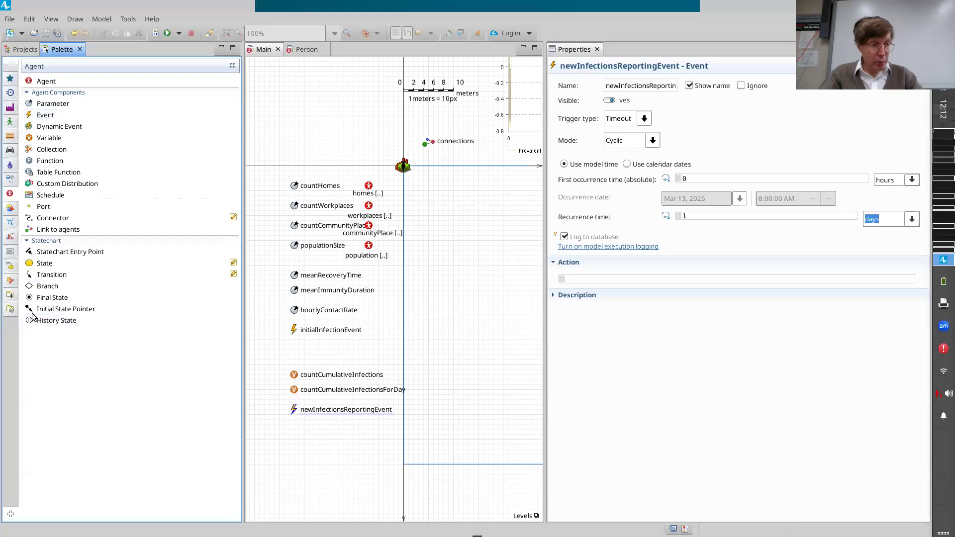
Add a data set named newInfectionsDataset to Main just below newInfectionsReportingEvent.
{"action": "left_click", "coordinate": [10, 237]}
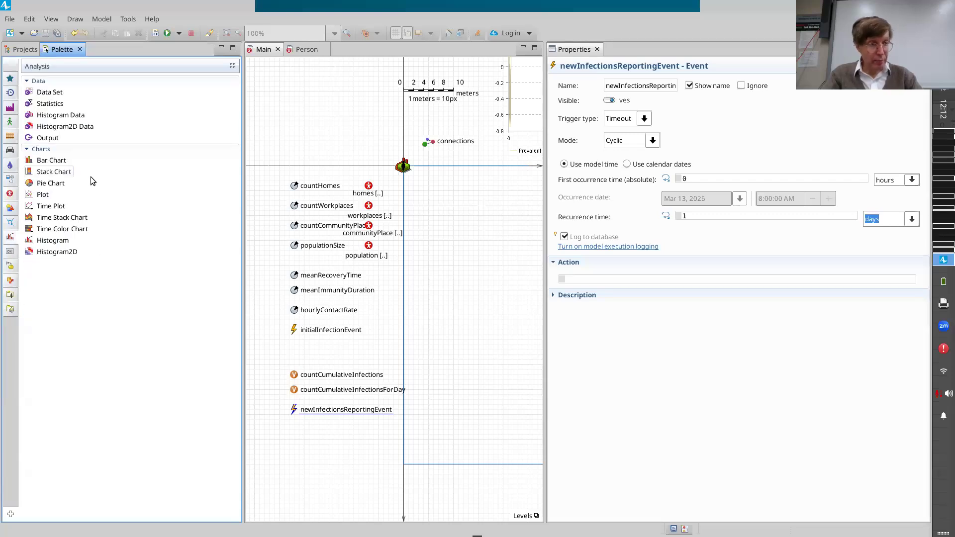
{"action": "left_click_drag", "start_coordinate": [53, 94], "coordinate": [296, 431]}
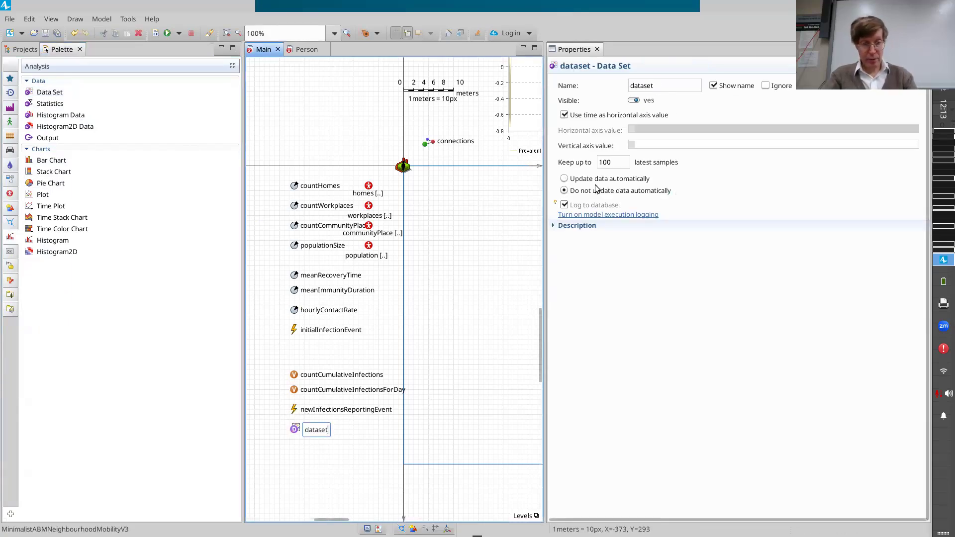
{"action": "key", "text": "Home"}
{"action": "type", "text": "newInfections"}
{"action": "key", "text": "shift+Right"}
{"action": "type", "text": "D"}
{"action": "key", "text": "Return"}
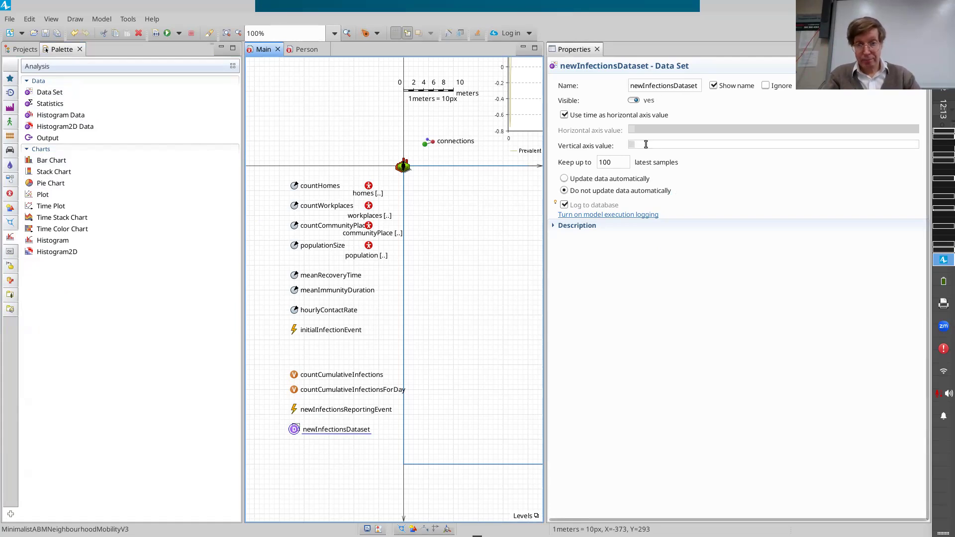
Set newInfectionsDataset to keep up to 10000 latest samples, leaving it on no automatic data update.
{"action": "left_click", "coordinate": [647, 196]}
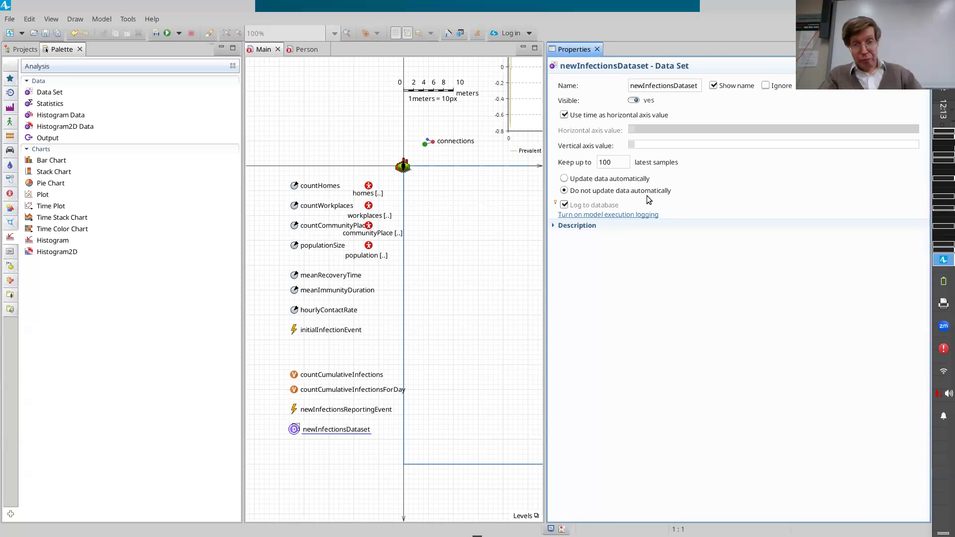
{"action": "left_click", "coordinate": [621, 164]}
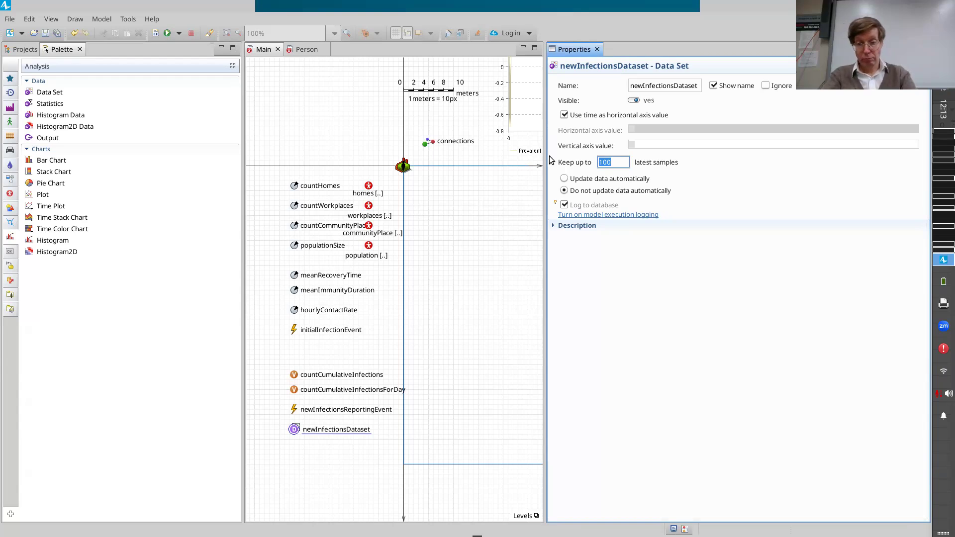
{"action": "type", "text": "10000"}
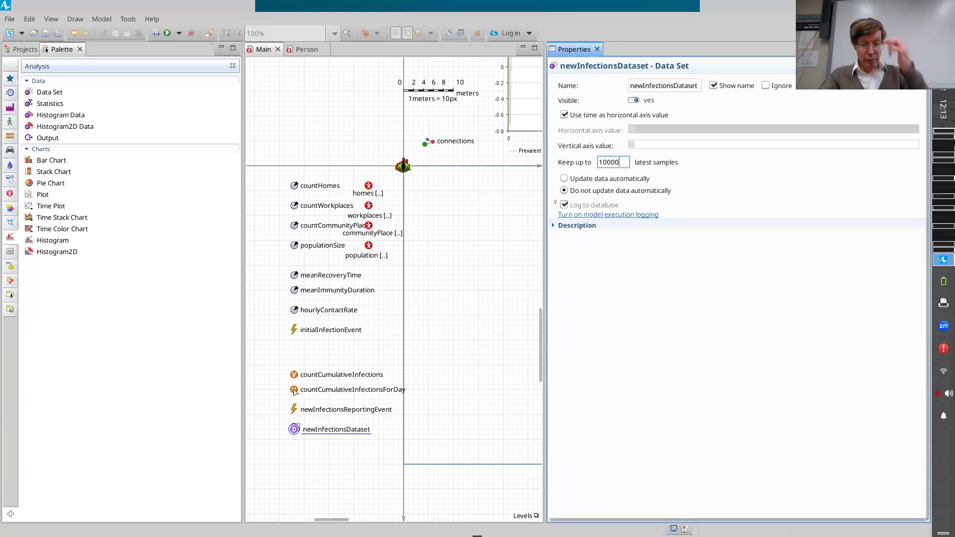
{"action": "left_click", "coordinate": [297, 411]}
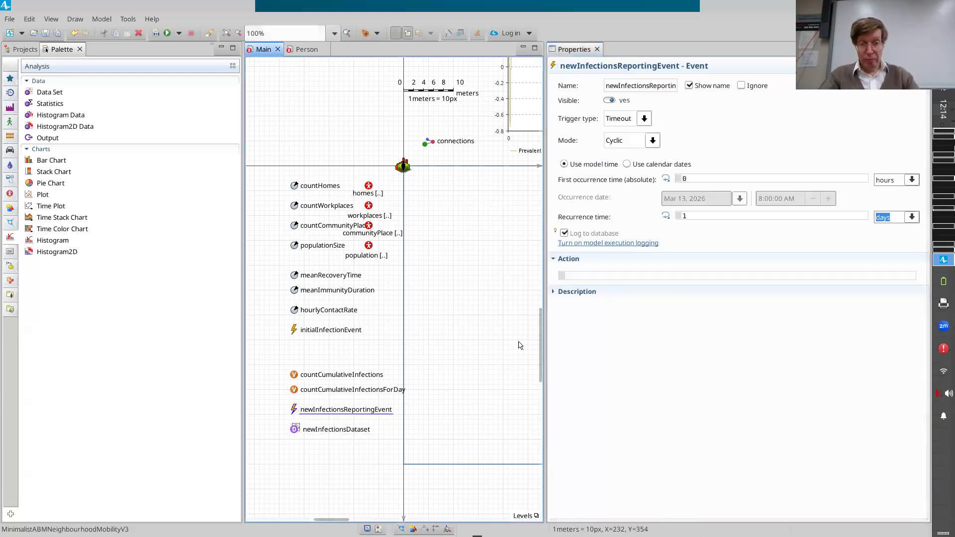
{"action": "left_click", "coordinate": [299, 434]}
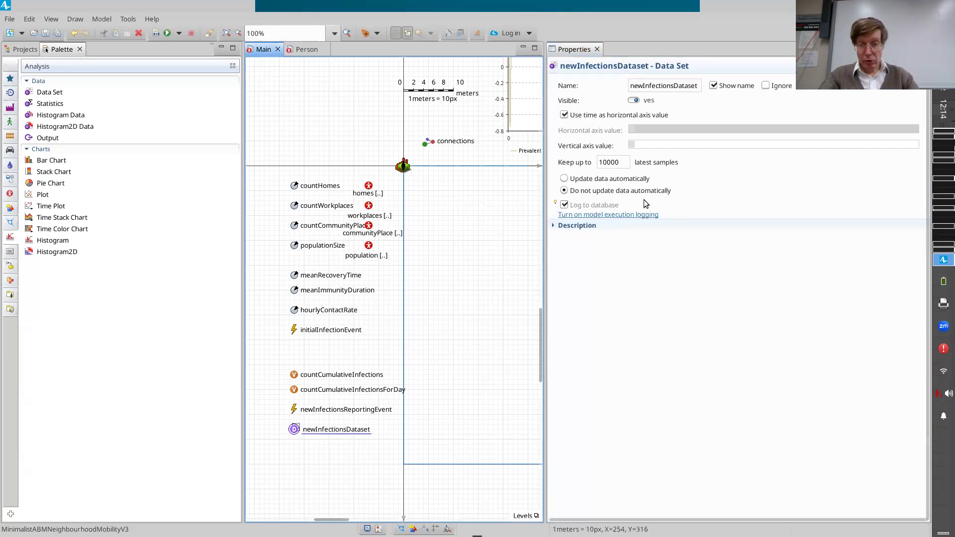
{"action": "left_click", "coordinate": [564, 204]}
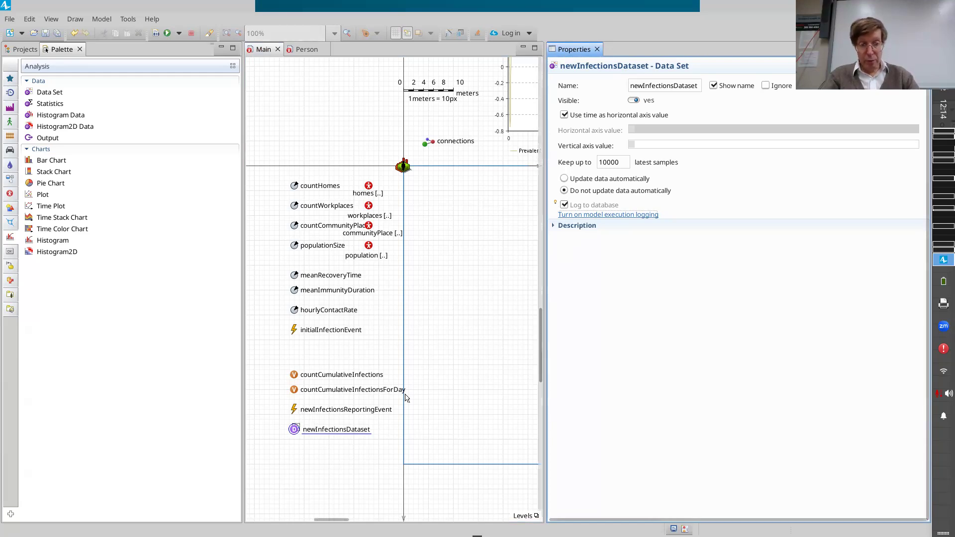
Enter "newInfectionsDataset.add(countCumulativeInfectionsForDay);" as the action of newInfectionsReportingEvent.
{"action": "left_click", "coordinate": [404, 368]}
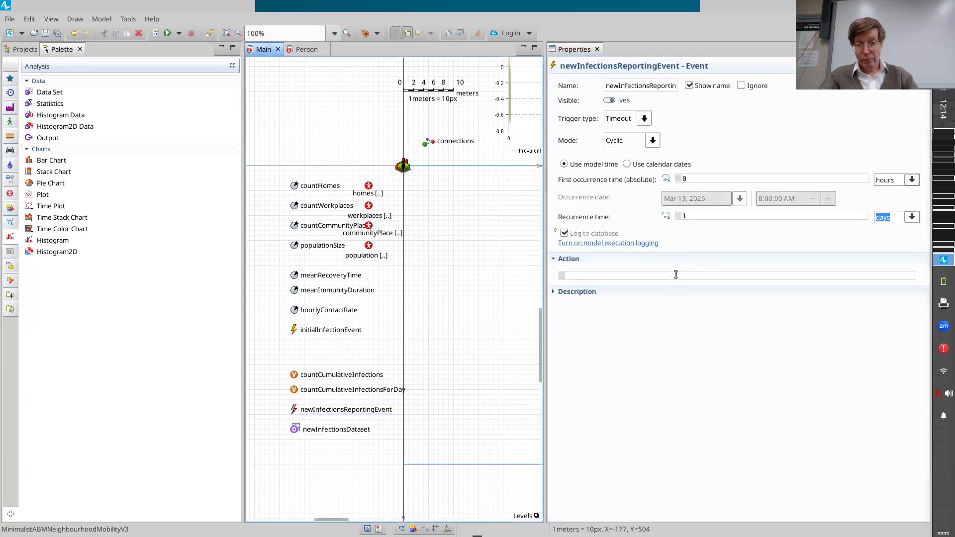
{"action": "left_click", "coordinate": [676, 275]}
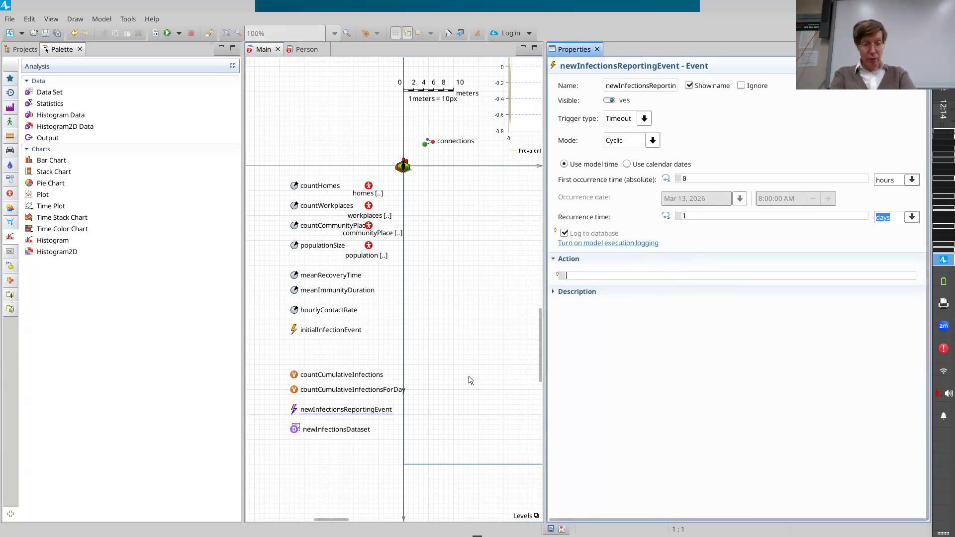
{"action": "type", "text": "newInfe"}
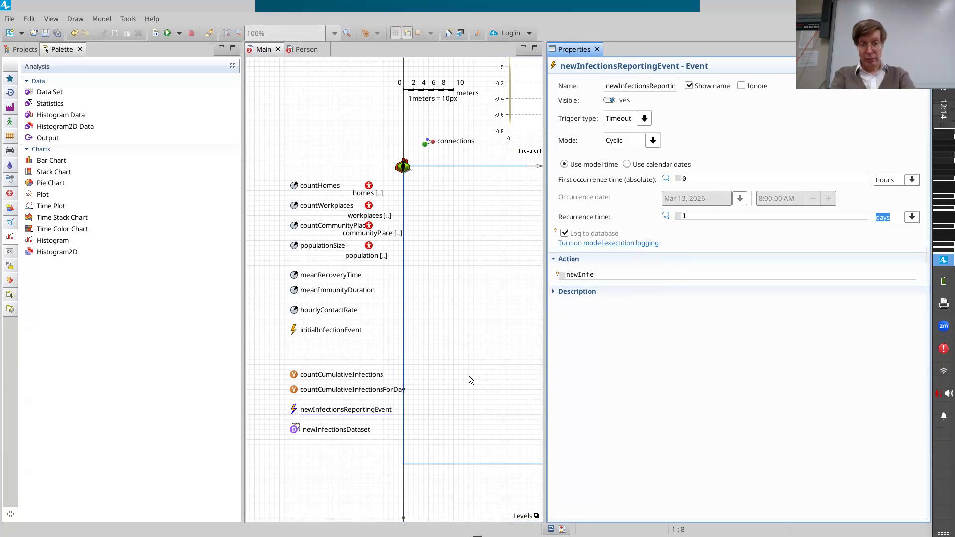
{"action": "key", "text": "ctrl+space"}
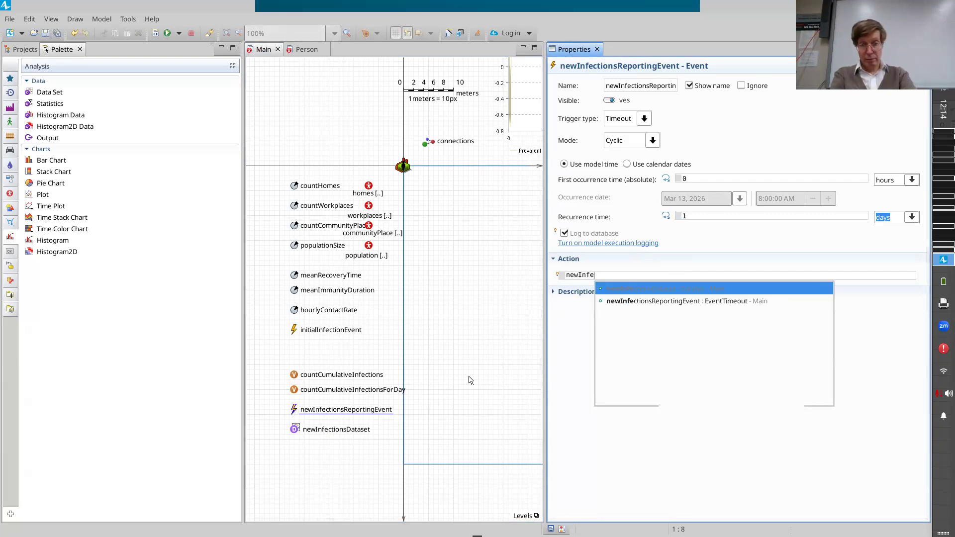
{"action": "key", "text": "Return"}
{"action": "type", "text": ".add(cu"}
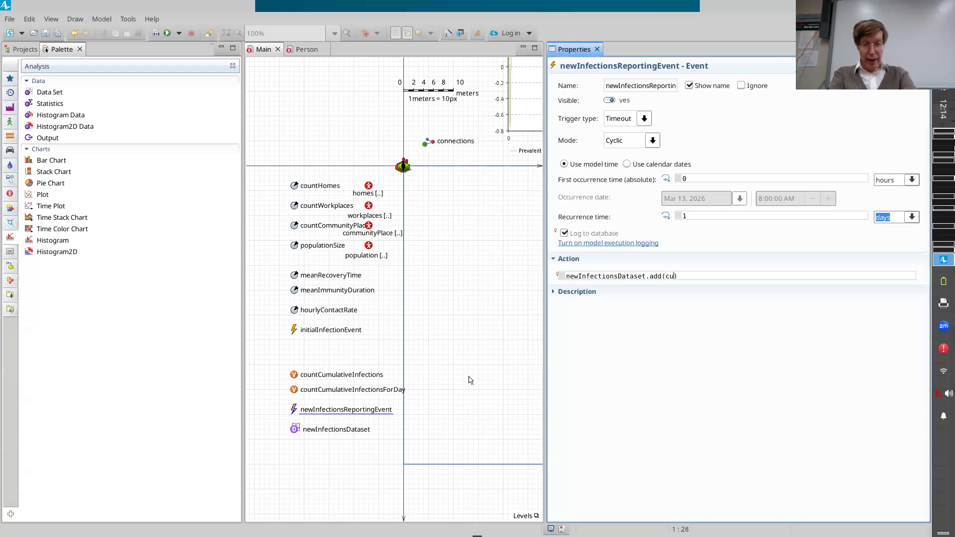
{"action": "type", "text": "untCu"}
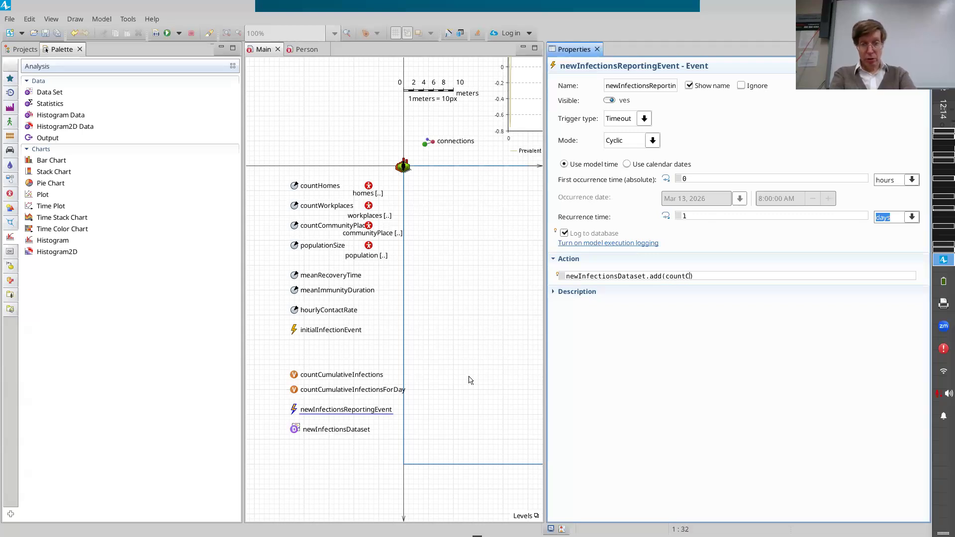
{"action": "type", "text": "m"}
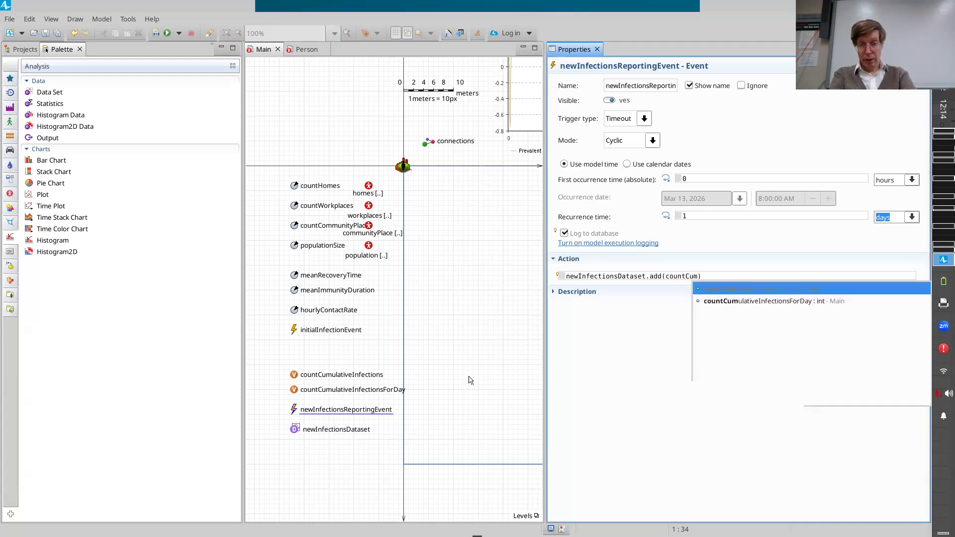
{"action": "key", "text": "Down"}
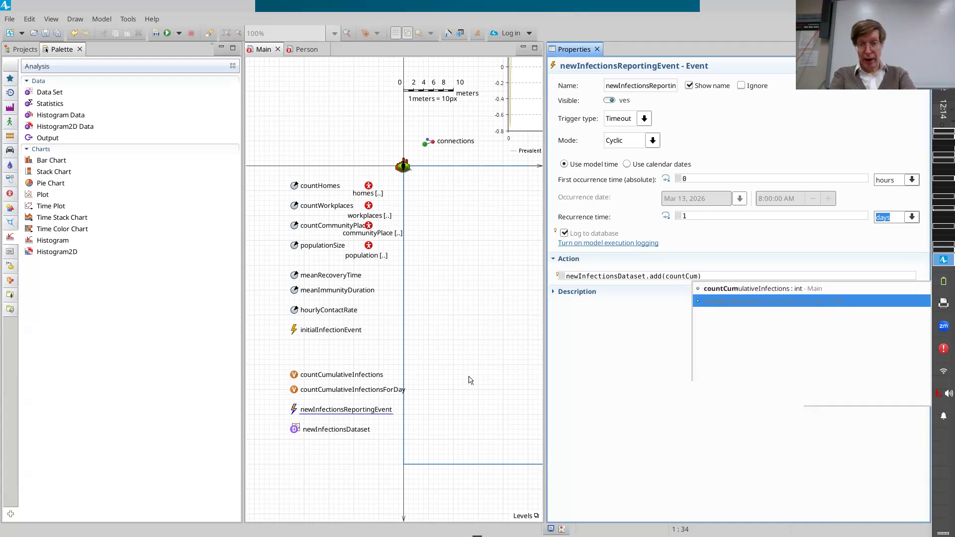
{"action": "key", "text": "Return"}
{"action": "type", "text": ";"}
Review the add call in the event's action, highlighting its countCumulativeInfectionsForDay argument and the whole statement.
{"action": "key", "text": "Left"}
{"action": "key", "text": "Left"}
{"action": "key", "text": "Left"}
{"action": "key", "text": "Left"}
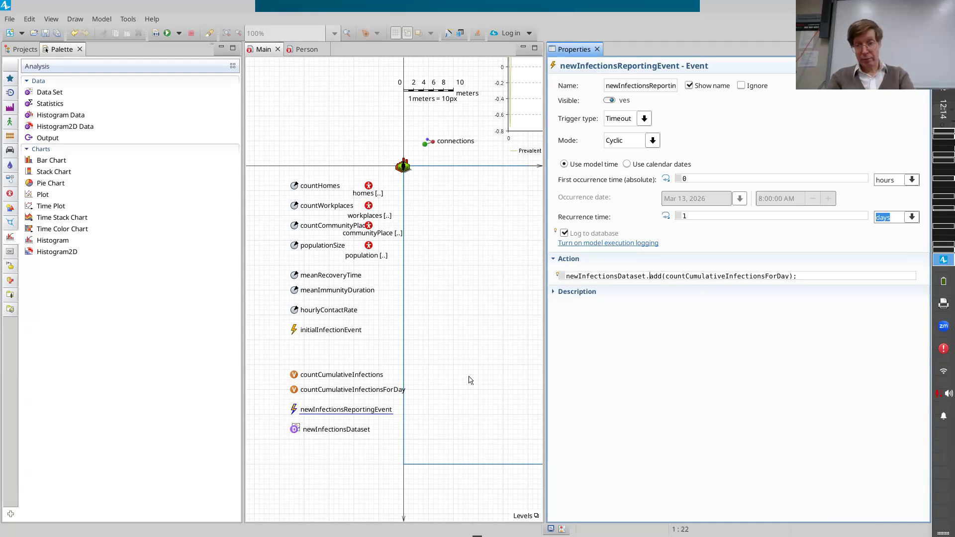
{"action": "key", "text": "ctrl+shift+Left"}
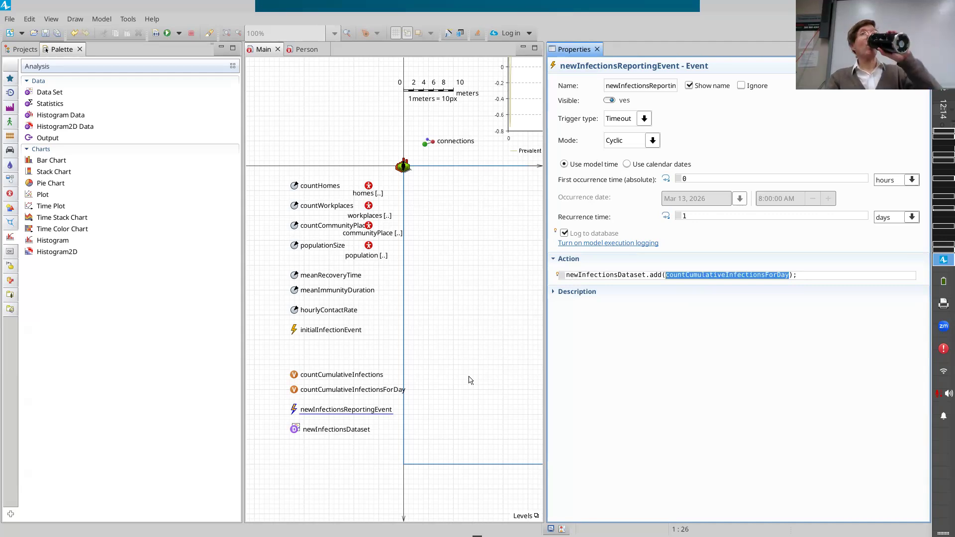
{"action": "key", "text": "End"}
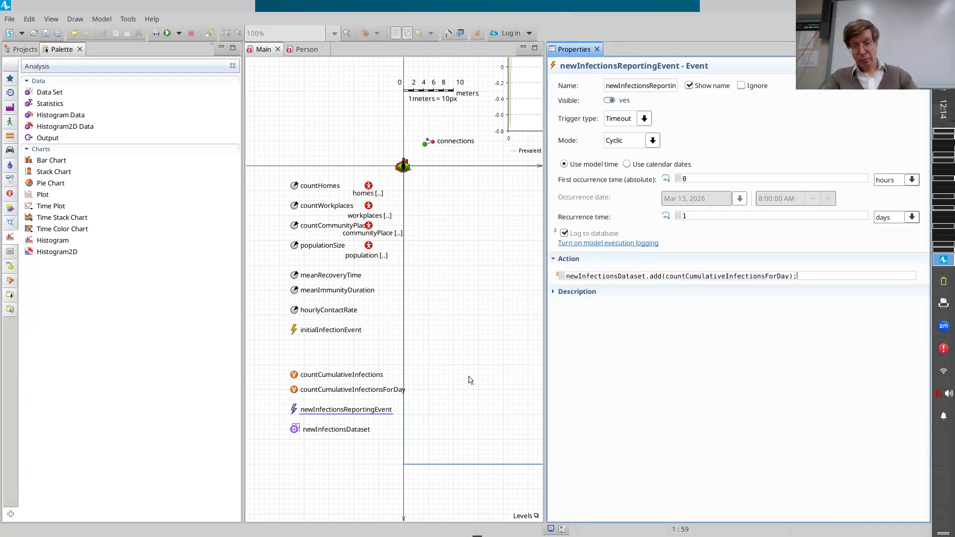
{"action": "key", "text": "ctrl+shift+Left"}
{"action": "key", "text": "ctrl+shift+Left"}
{"action": "key", "text": "ctrl+shift+Left"}
{"action": "key", "text": "ctrl+shift+Left"}
{"action": "key", "text": "ctrl+shift+Left"}
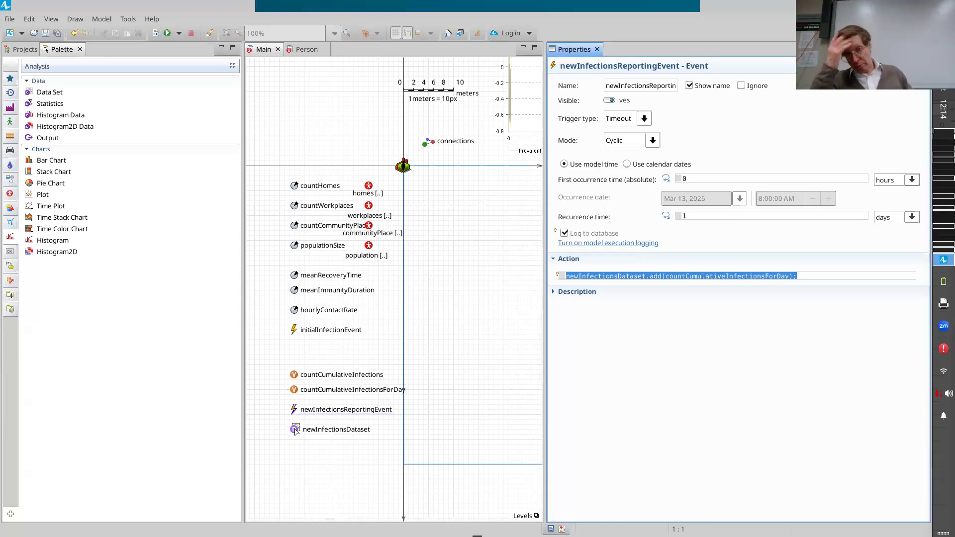
Add the line "countCumulativeInfectionsForDay = 0;" below the add call in the event's action and save the model.
{"action": "key", "text": "End"}
{"action": "key", "text": "Return"}
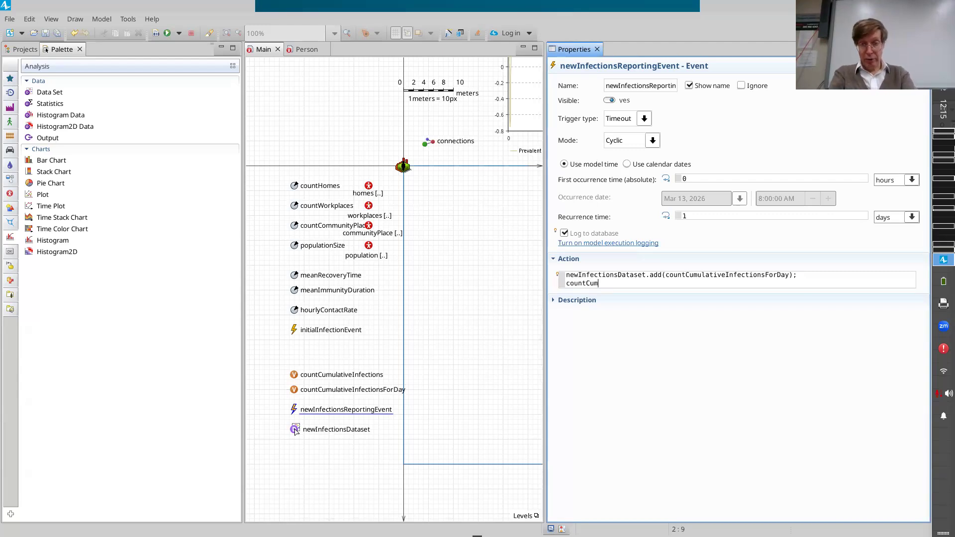
{"action": "type", "text": "countCumulativeInfectionsForDay = 0;"}
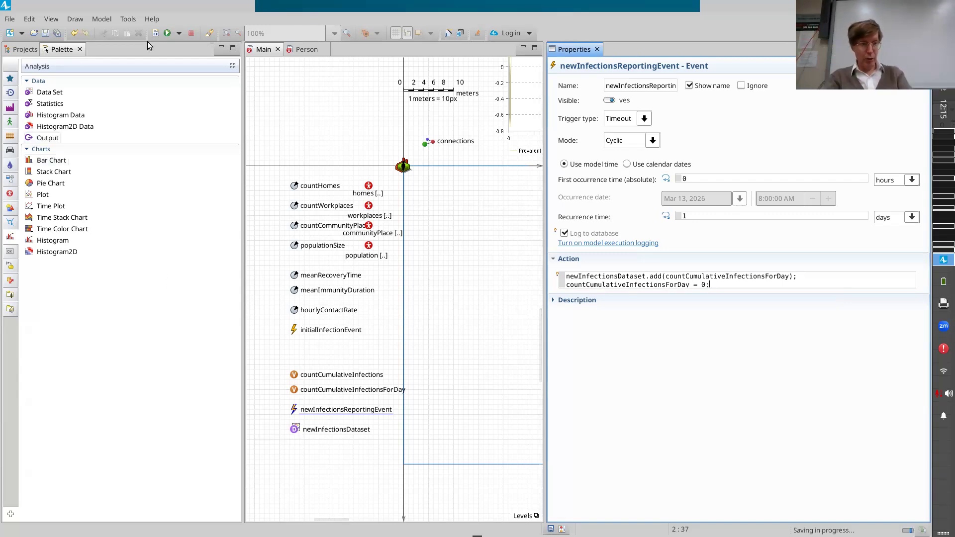
Build the model and run its Simulation experiment.
{"action": "left_click", "coordinate": [159, 32]}
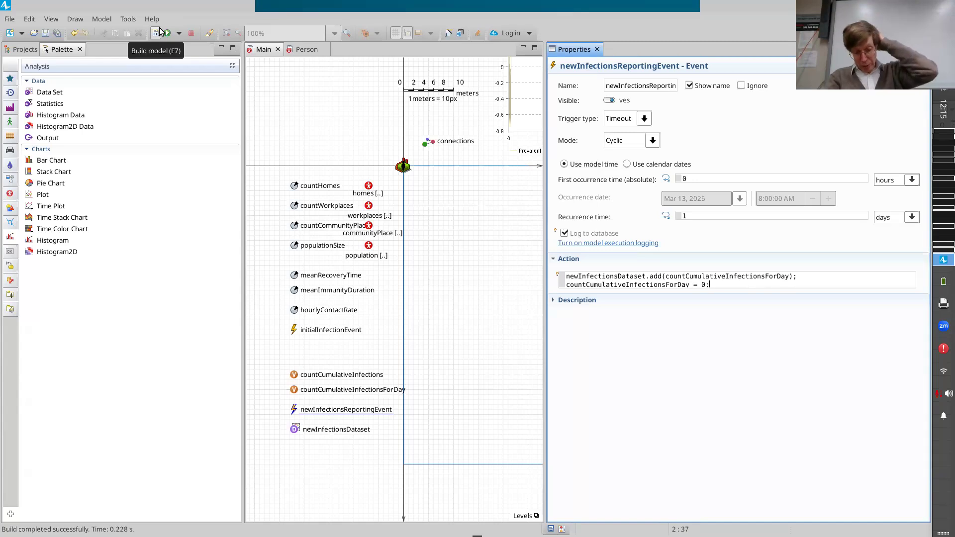
{"action": "left_click", "coordinate": [156, 33]}
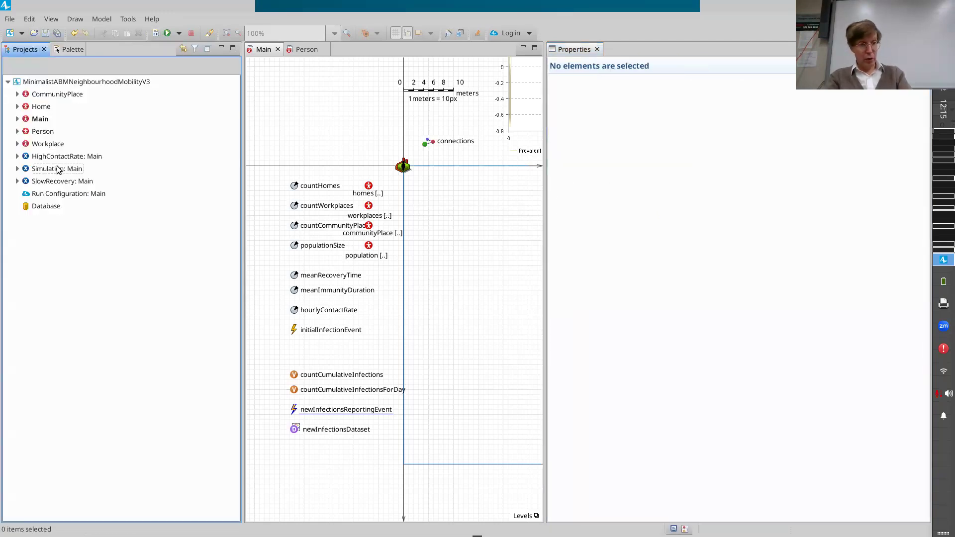
{"action": "right_click", "coordinate": [57, 168]}
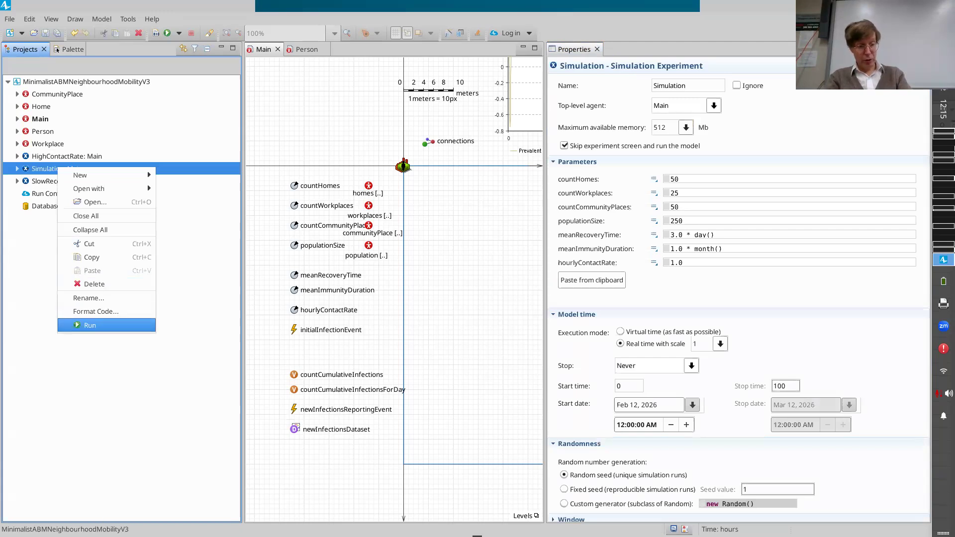
{"action": "left_click", "coordinate": [88, 325]}
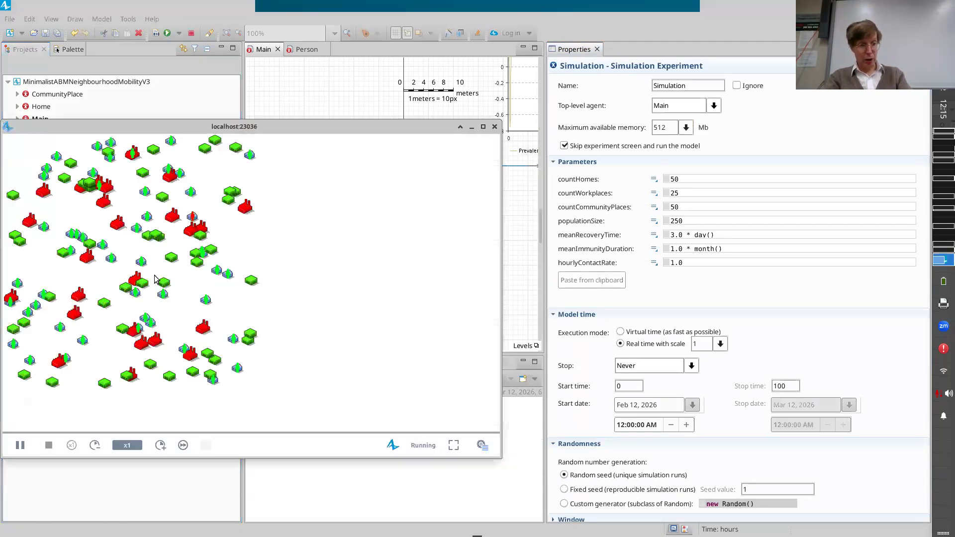
Speed the running simulation up to x5 and show the developer panel.
{"action": "left_click_drag", "start_coordinate": [337, 396], "coordinate": [299, 437]}
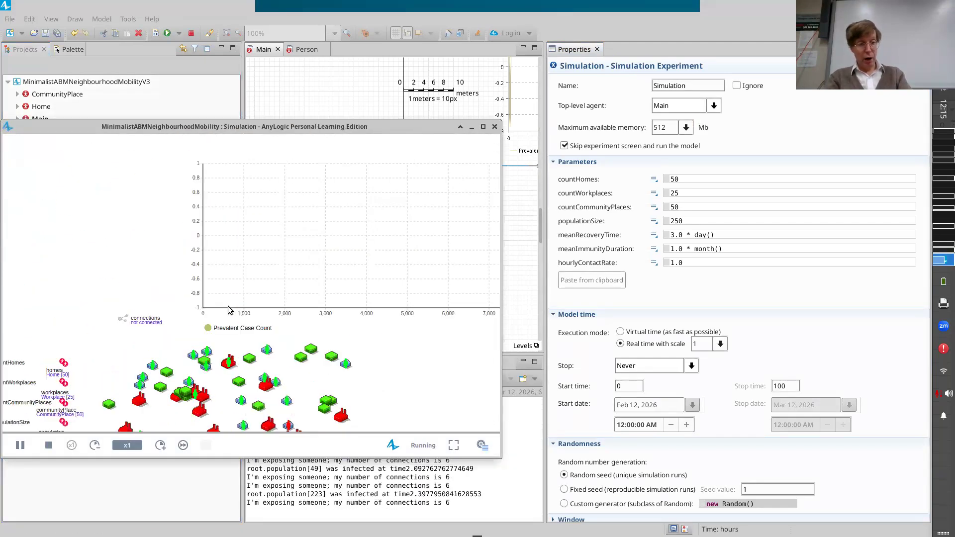
{"action": "left_click_drag", "start_coordinate": [290, 120], "coordinate": [317, 47]}
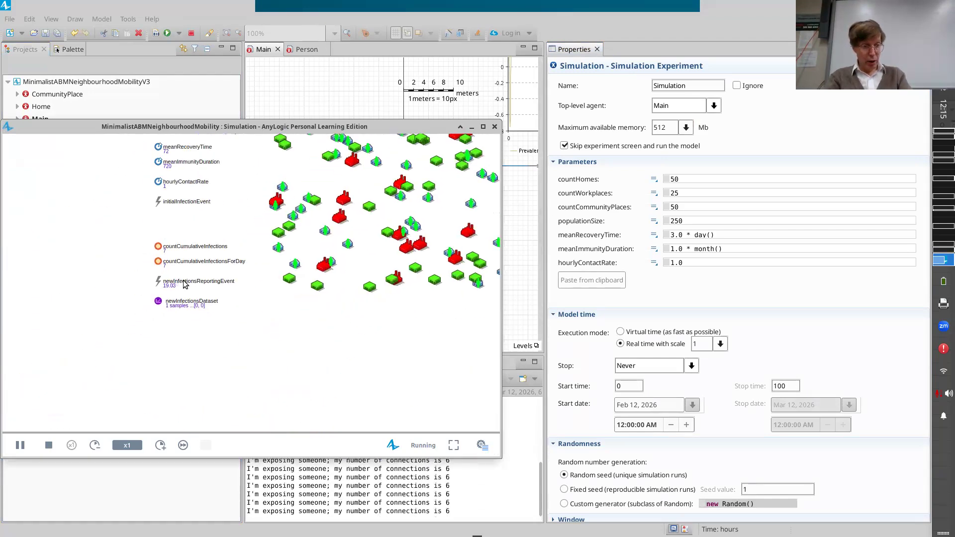
{"action": "left_click", "coordinate": [160, 445]}
{"action": "left_click", "coordinate": [161, 445]}
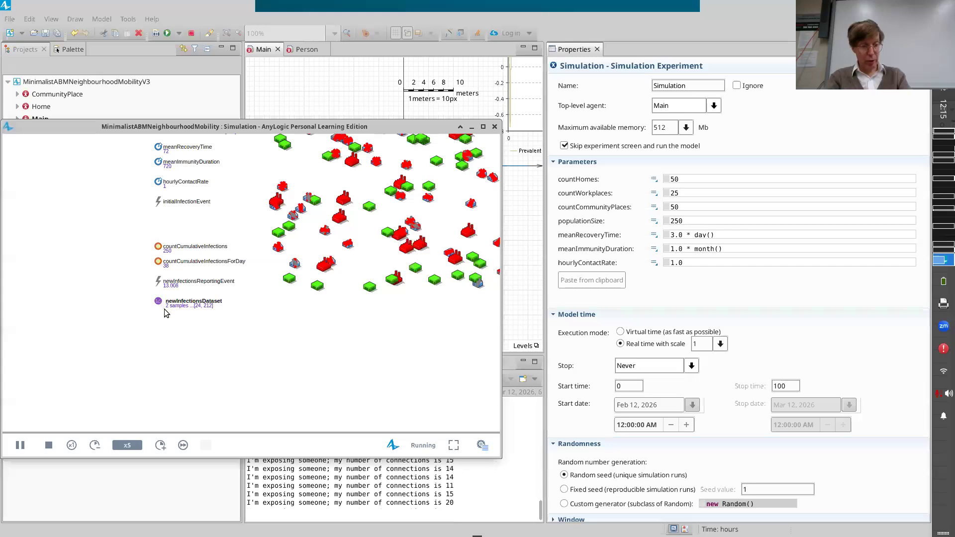
{"action": "left_click", "coordinate": [482, 446]}
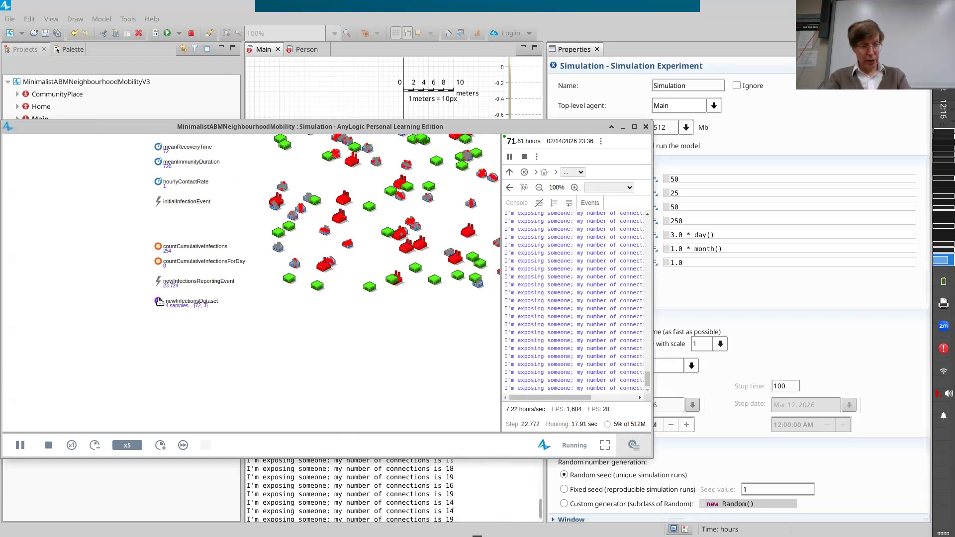
Inspect newInfectionsDataset in the running simulation, raise the speed to x50 and pause the run.
{"action": "left_click", "coordinate": [191, 302]}
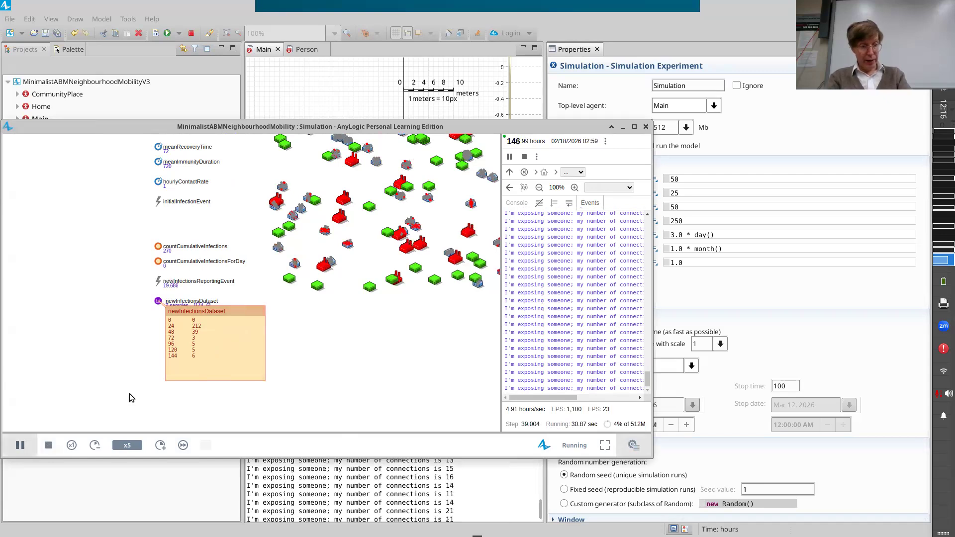
{"action": "left_click", "coordinate": [161, 445]}
{"action": "left_click", "coordinate": [160, 445]}
{"action": "left_click", "coordinate": [161, 445]}
{"action": "left_click", "coordinate": [161, 447]}
{"action": "left_click", "coordinate": [160, 447]}
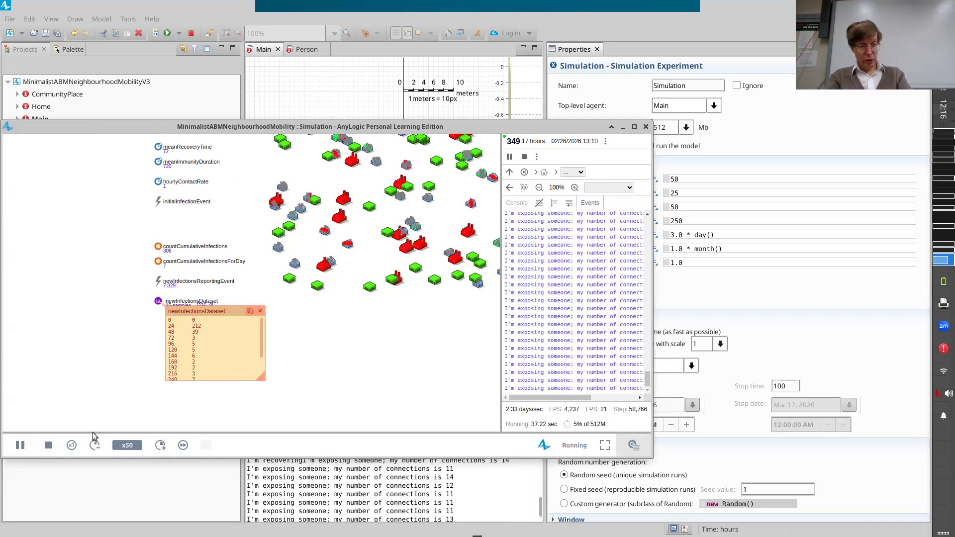
{"action": "left_click", "coordinate": [20, 445]}
Copy the newInfectionsDataset samples and paste them into a new sheet of the LibreOffice Calc spreadsheet, starting at cell A1.
{"action": "mouse_move", "coordinate": [251, 315]}
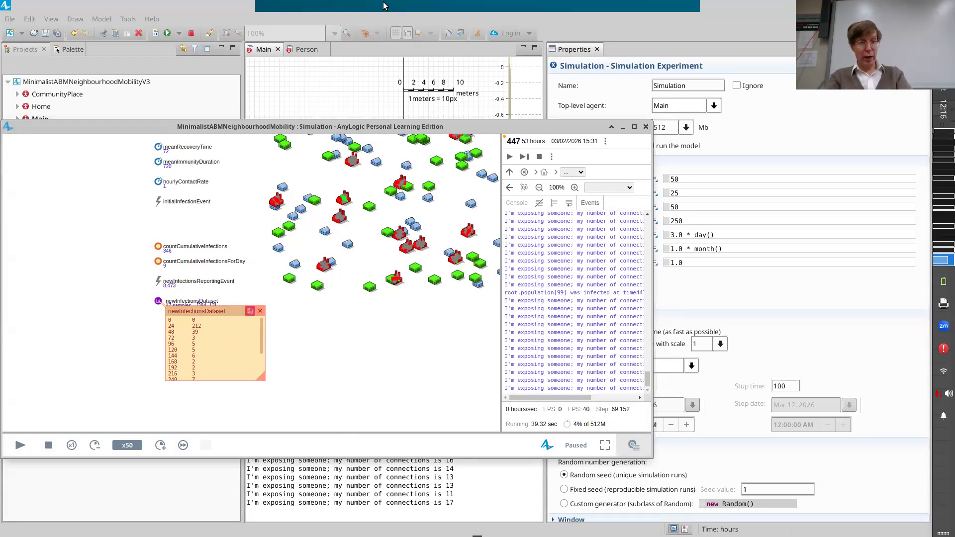
{"action": "key", "text": "alt+Tab"}
{"action": "key", "text": "alt+Tab"}
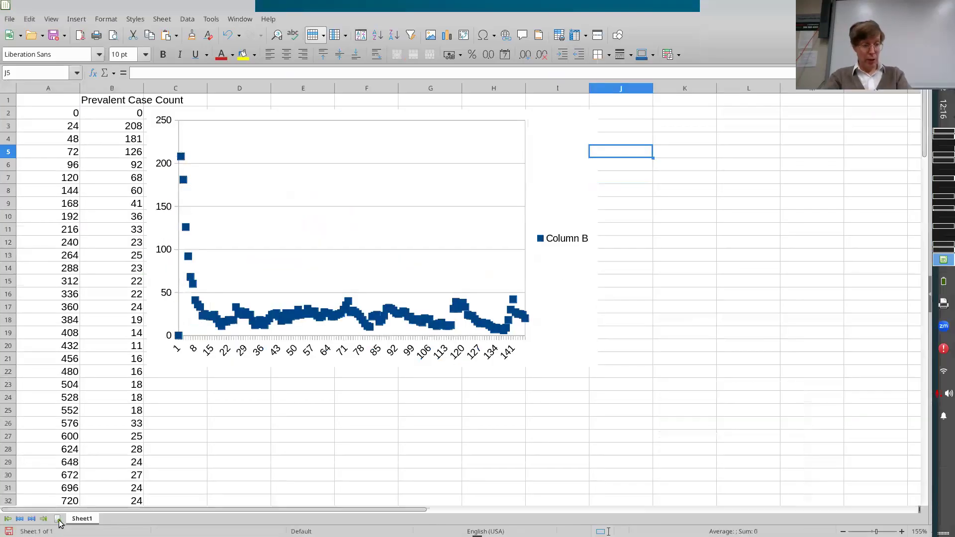
{"action": "left_click", "coordinate": [57, 519]}
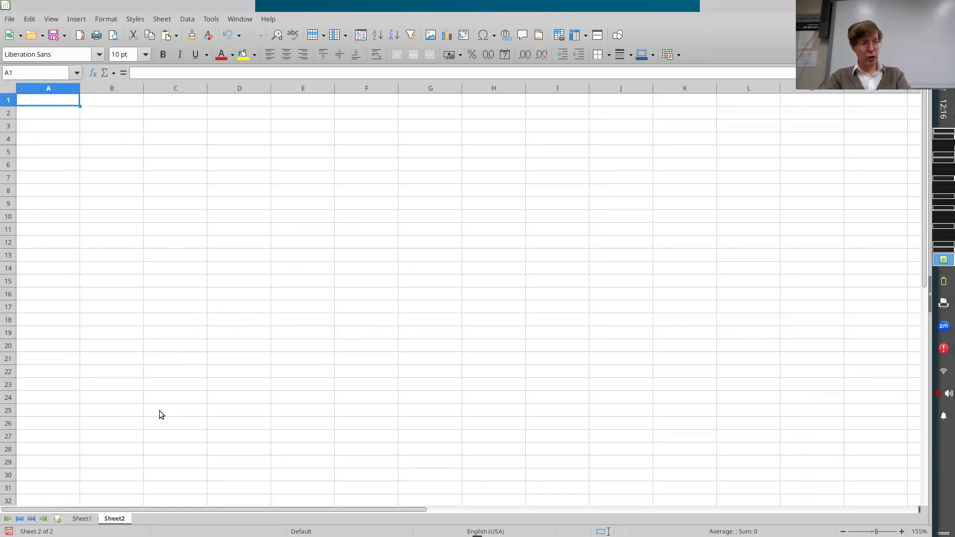
{"action": "key", "text": "ctrl+v"}
{"action": "key", "text": "Return"}
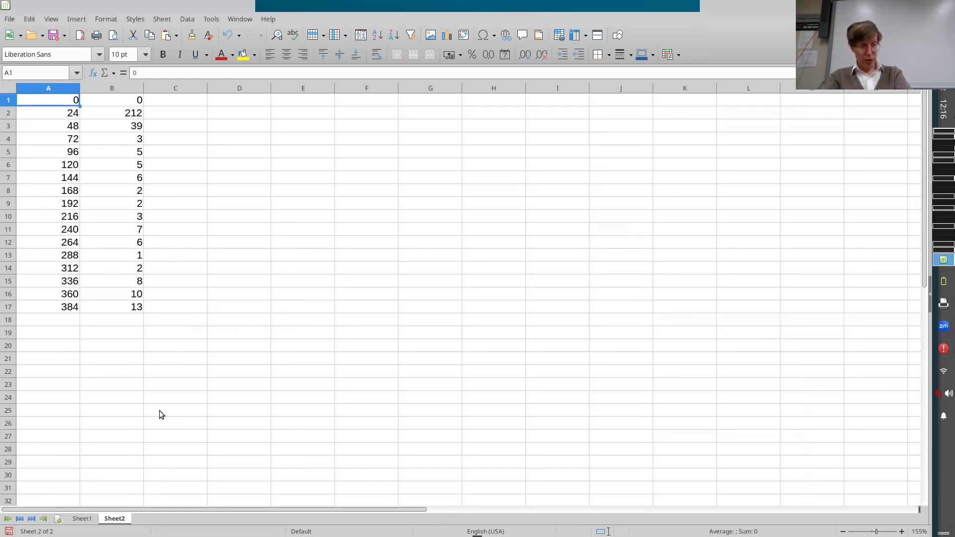
Examine the pasted samples on Sheet2, comparing the times in column A with the daily new infections in column B.
{"action": "key", "text": "Right"}
{"action": "key", "text": "Down"}
{"action": "key", "text": "Down"}
{"action": "key", "text": "Down"}
{"action": "key", "text": "Down"}
{"action": "key", "text": "Down"}
{"action": "key", "text": "Down"}
{"action": "key", "text": "Down"}
{"action": "key", "text": "Down"}
{"action": "key", "text": "Down"}
{"action": "key", "text": "Down"}
{"action": "key", "text": "Down"}
{"action": "key", "text": "Down"}
{"action": "key", "text": "Down"}
{"action": "key", "text": "Down"}
{"action": "key", "text": "Down"}
{"action": "key", "text": "Down"}
{"action": "key", "text": "Up"}
{"action": "key", "text": "Up"}
{"action": "key", "text": "Up"}
{"action": "key", "text": "Up"}
{"action": "key", "text": "Up"}
{"action": "key", "text": "Up"}
{"action": "key", "text": "Up"}
{"action": "key", "text": "Up"}
{"action": "key", "text": "Up"}
{"action": "key", "text": "Up"}
{"action": "key", "text": "Up"}
{"action": "key", "text": "Up"}
{"action": "key", "text": "Up"}
{"action": "key", "text": "Up"}
{"action": "key", "text": "Up"}
{"action": "key", "text": "Up"}
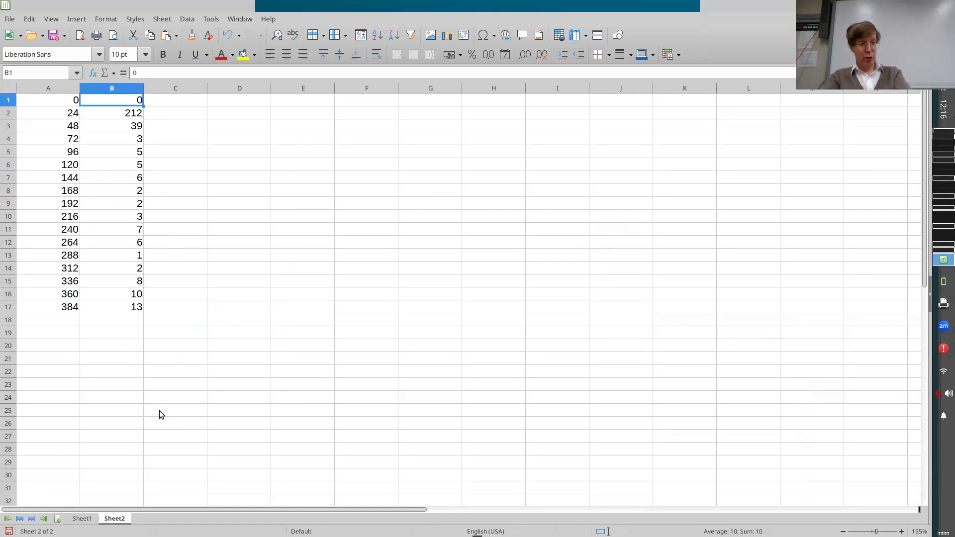
{"action": "key", "text": "Left"}
{"action": "key", "text": "shift+Down"}
{"action": "key", "text": "shift+Down"}
{"action": "key", "text": "shift+Down"}
{"action": "key", "text": "shift+Down"}
{"action": "key", "text": "shift+Down"}
{"action": "key", "text": "shift+Down"}
{"action": "key", "text": "shift+Down"}
{"action": "key", "text": "shift+Down"}
{"action": "key", "text": "shift+Down"}
{"action": "key", "text": "shift+Down"}
{"action": "key", "text": "shift+Down"}
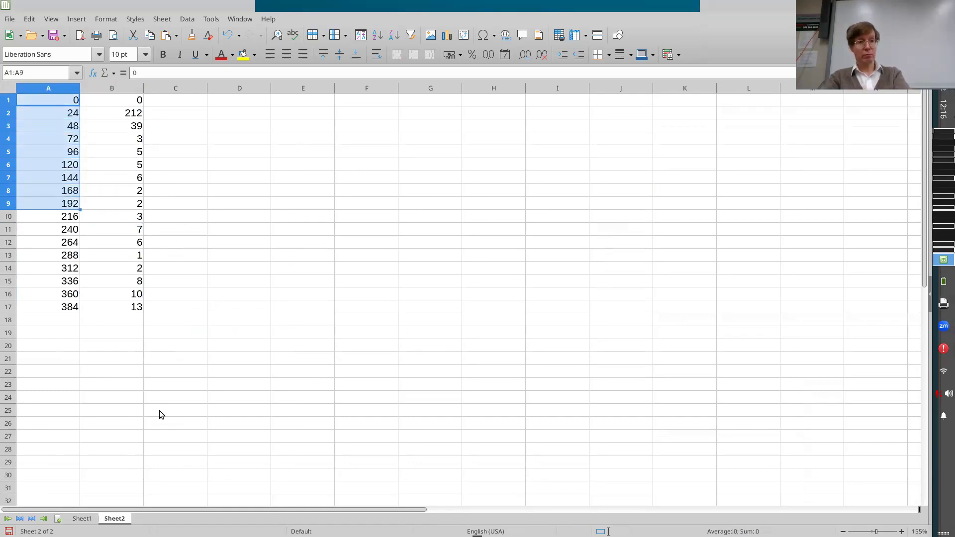
{"action": "key", "text": "ctrl+Home"}
{"action": "key", "text": "Right"}
{"action": "key", "text": "Right"}
{"action": "key", "text": "Down"}
{"action": "key", "text": "Left"}
{"action": "key", "text": "Up"}
{"action": "key", "text": "Down"}
{"action": "key", "text": "Down"}
{"action": "key", "text": "Down"}
{"action": "key", "text": "Down"}
{"action": "key", "text": "Down"}
{"action": "key", "text": "Down"}
{"action": "key", "text": "Down"}
{"action": "key", "text": "Down"}
{"action": "key", "text": "Down"}
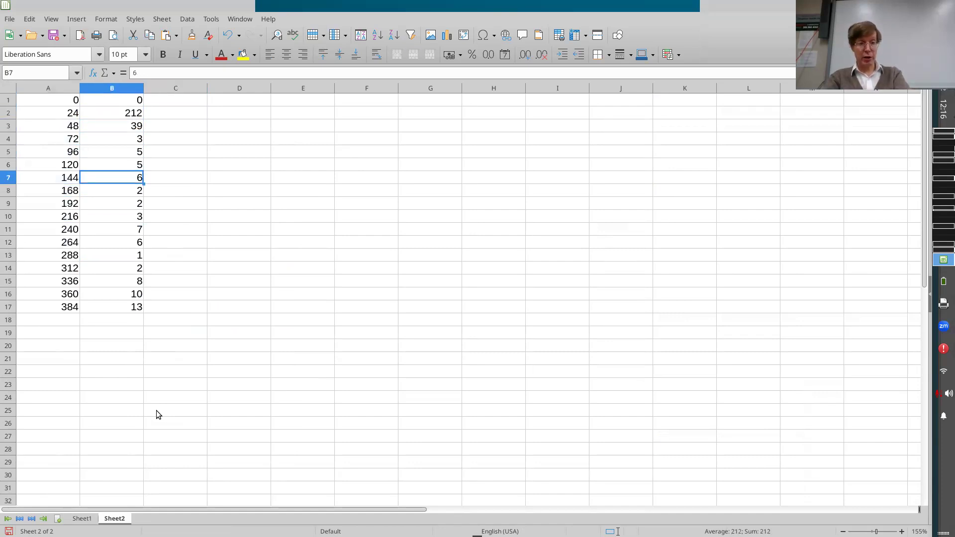
Switch back to AnyLogic, review the infection transition's action in Person, and terminate the running simulation.
{"action": "key", "text": "alt+Tab"}
{"action": "key", "text": "alt+Tab"}
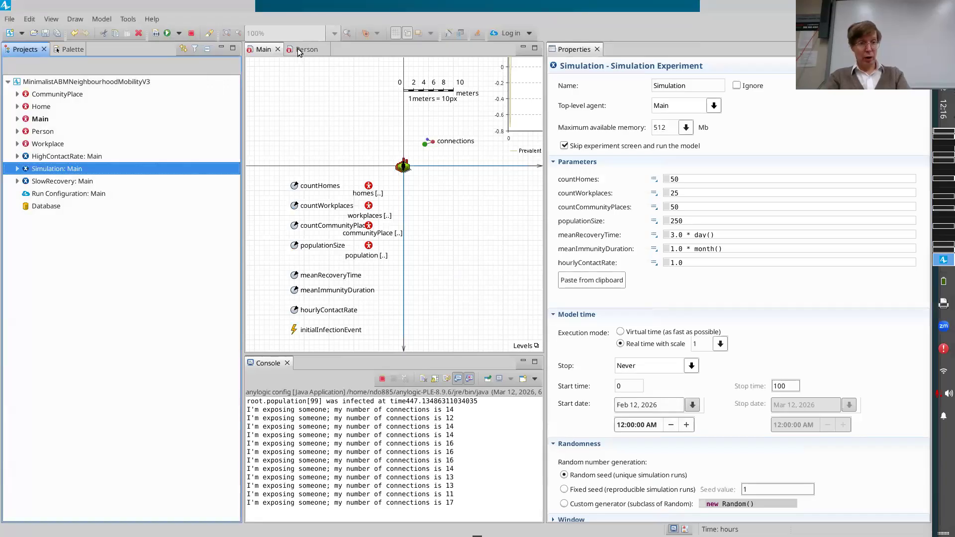
{"action": "left_click", "coordinate": [296, 49]}
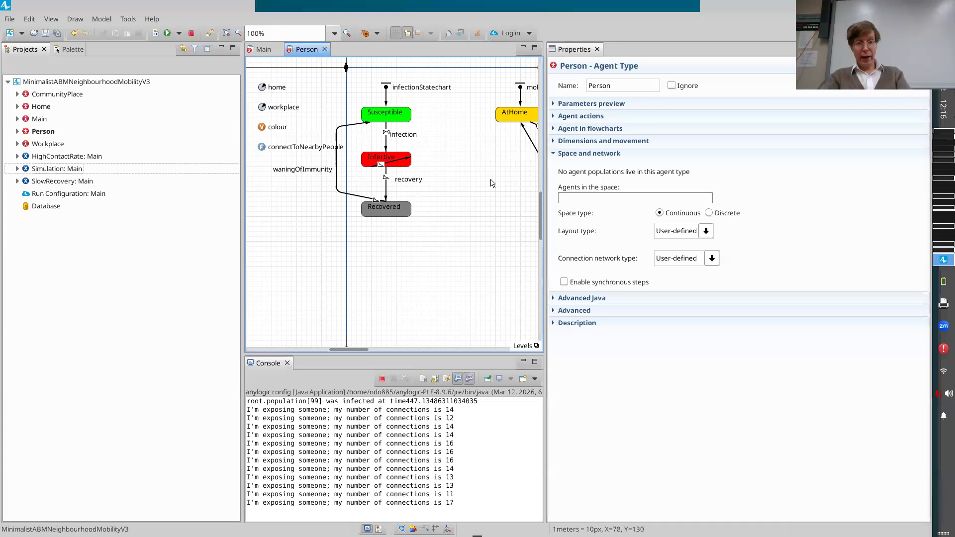
{"action": "left_click", "coordinate": [269, 53]}
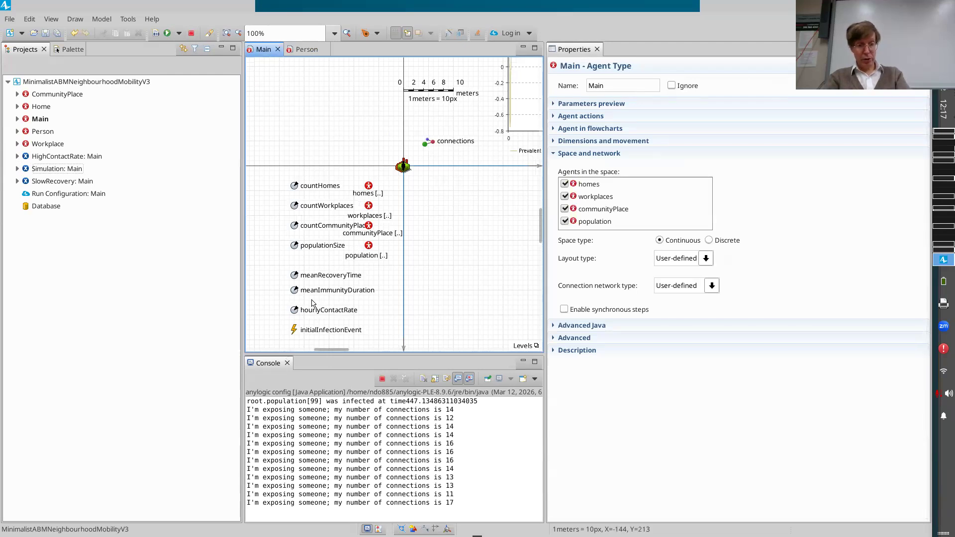
{"action": "scroll", "coordinate": [313, 304], "scroll_direction": "down", "scroll_amount": 1}
{"action": "scroll", "coordinate": [312, 303], "scroll_direction": "down", "scroll_amount": 4}
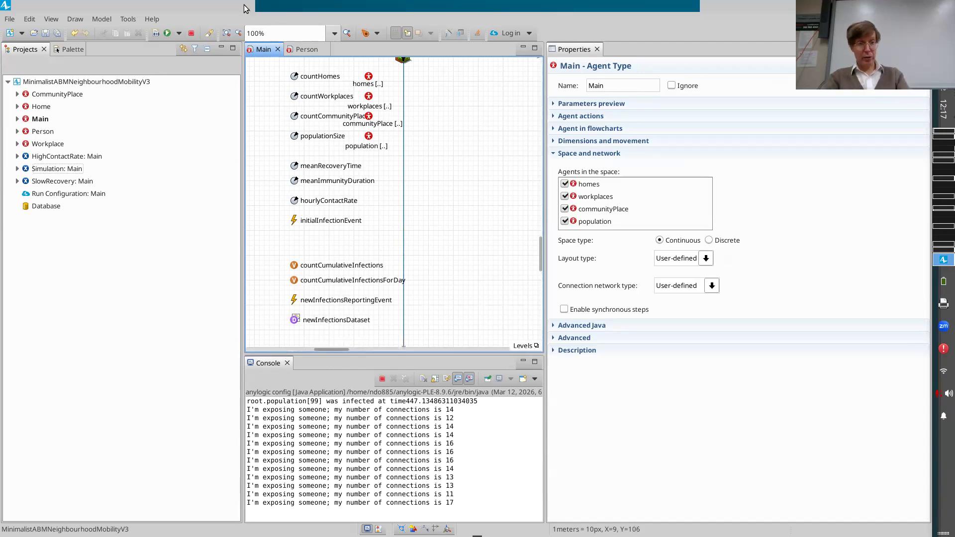
{"action": "left_click", "coordinate": [191, 34]}
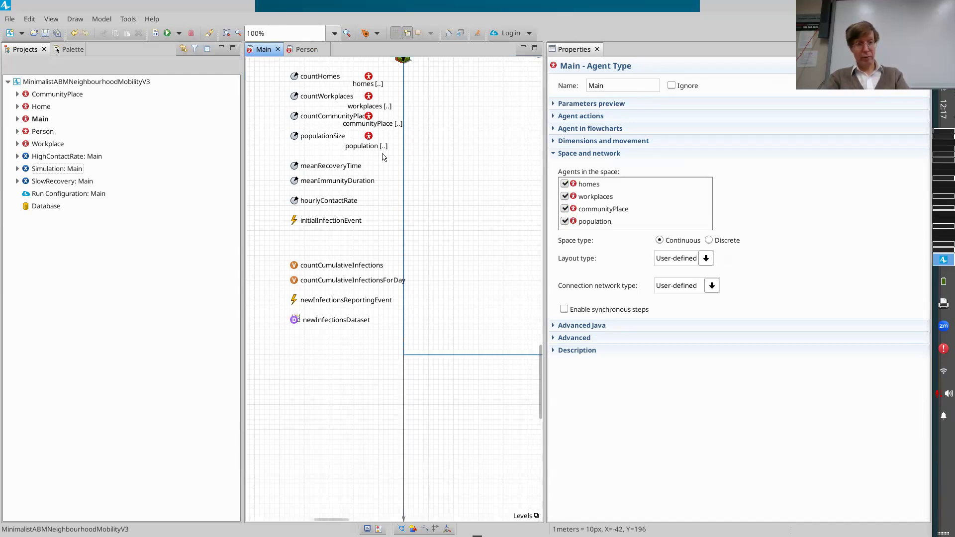
Add a Time Plot to Main above the Cumulative Infections chart and enlarge it to a similar width.
{"action": "scroll", "coordinate": [384, 158], "scroll_direction": "up", "scroll_amount": 10}
{"action": "scroll", "coordinate": [384, 157], "scroll_direction": "right", "scroll_amount": 2}
{"action": "scroll", "coordinate": [384, 157], "scroll_direction": "right", "scroll_amount": 4}
{"action": "scroll", "coordinate": [384, 157], "scroll_direction": "up", "scroll_amount": 6}
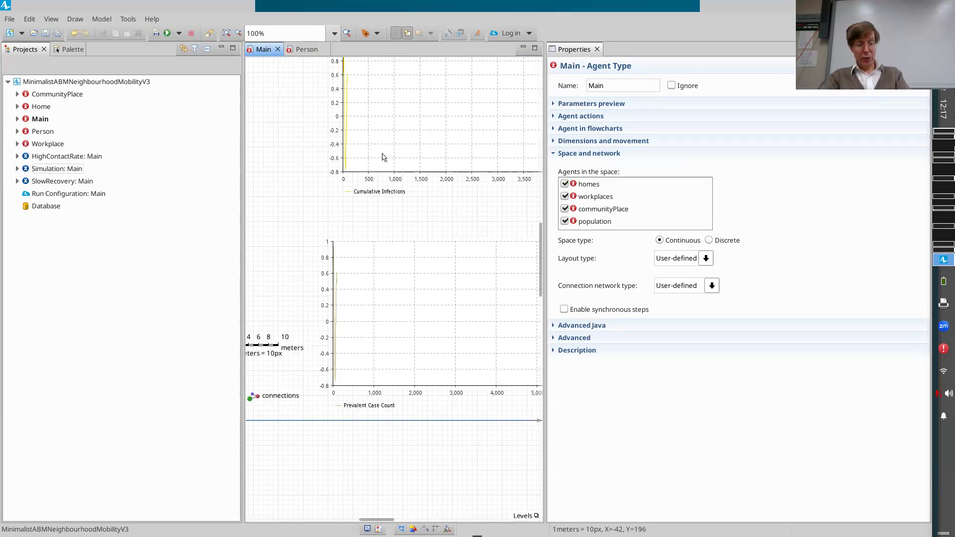
{"action": "scroll", "coordinate": [384, 157], "scroll_direction": "up", "scroll_amount": 3}
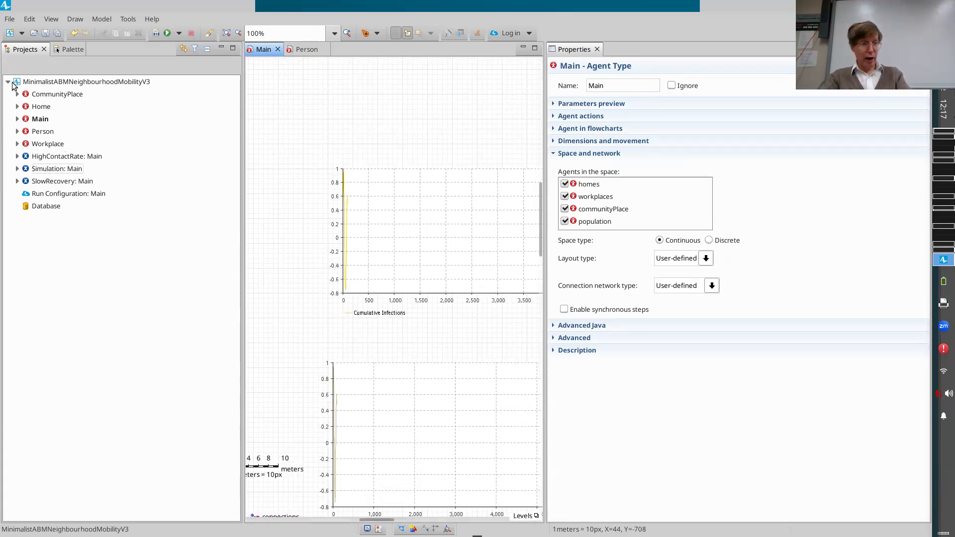
{"action": "left_click", "coordinate": [73, 51]}
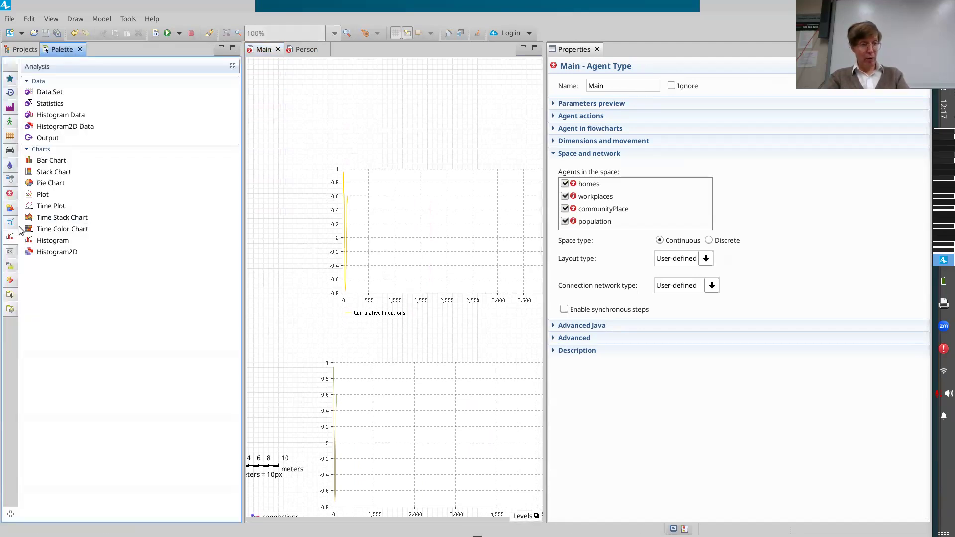
{"action": "left_click_drag", "start_coordinate": [43, 208], "coordinate": [331, 62]}
{"action": "scroll", "coordinate": [374, 112], "scroll_direction": "right", "scroll_amount": 3}
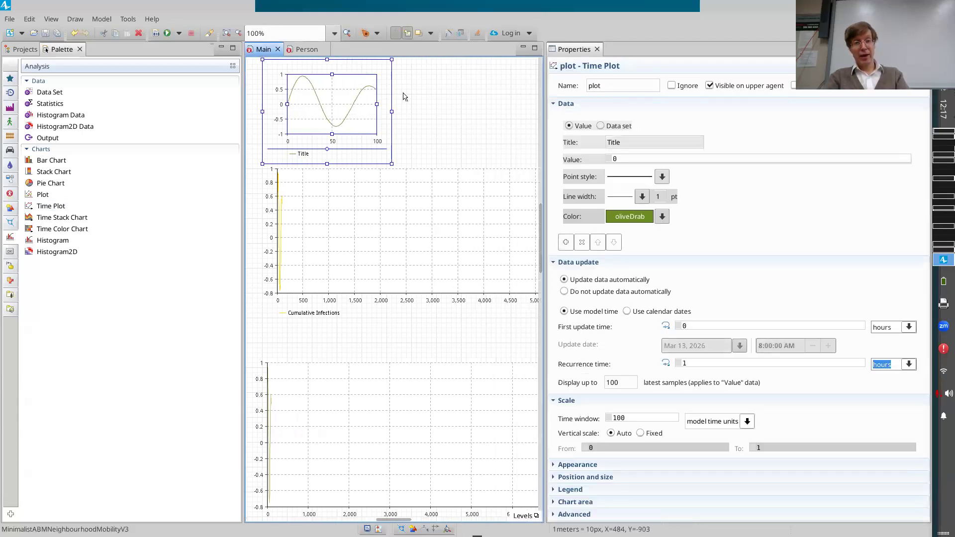
{"action": "scroll", "coordinate": [388, 134], "scroll_direction": "up", "scroll_amount": 3}
{"action": "left_click_drag", "start_coordinate": [392, 147], "coordinate": [540, 83]}
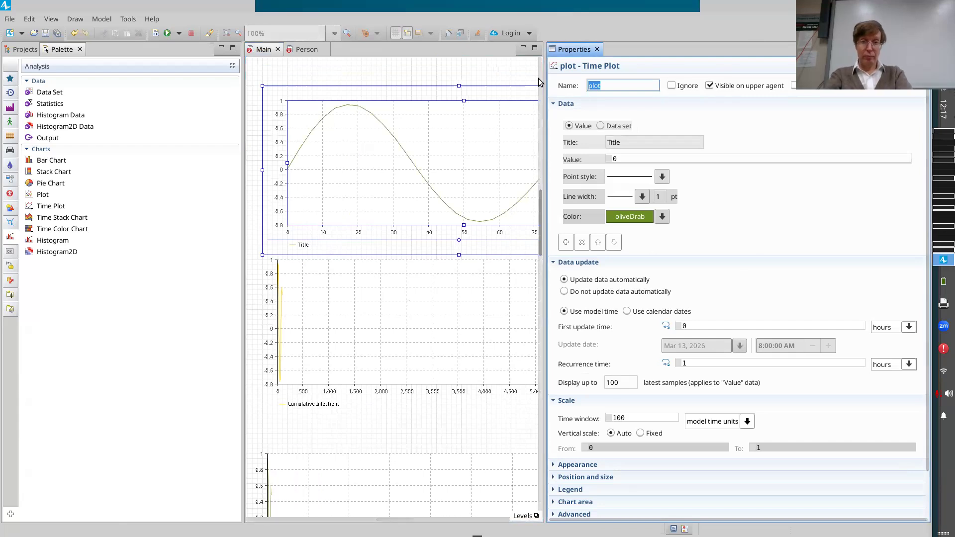
Name the time plot newInfectionsTimeplot and title its data item "Incident Case Counts".
{"action": "type", "text": "newInfections"}
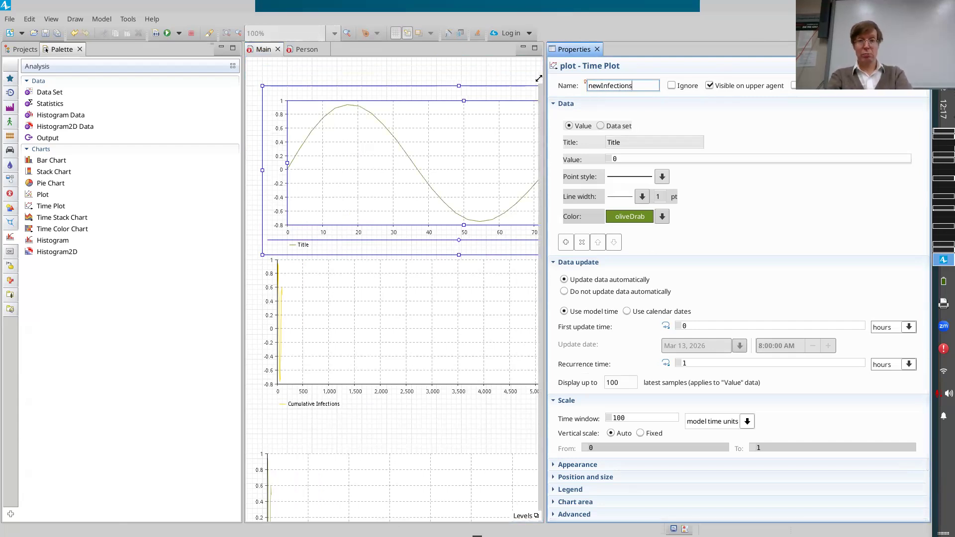
{"action": "type", "text": "Timeplot"}
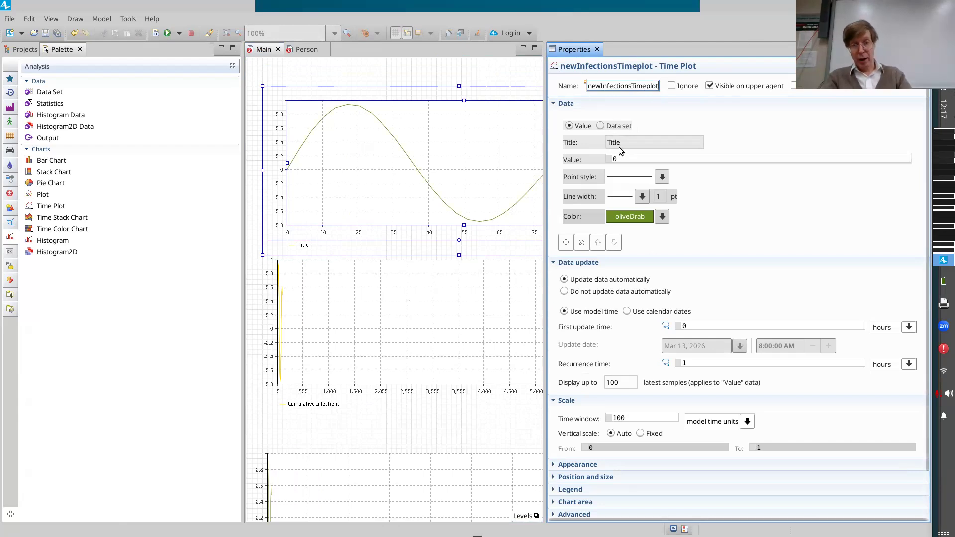
{"action": "left_click_drag", "start_coordinate": [627, 146], "coordinate": [560, 144]}
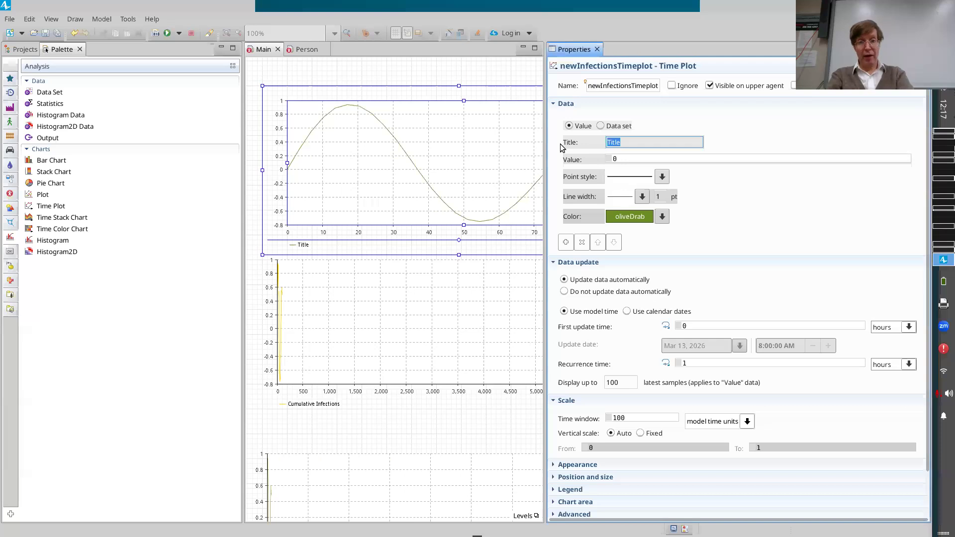
{"action": "type", "text": "nci"}
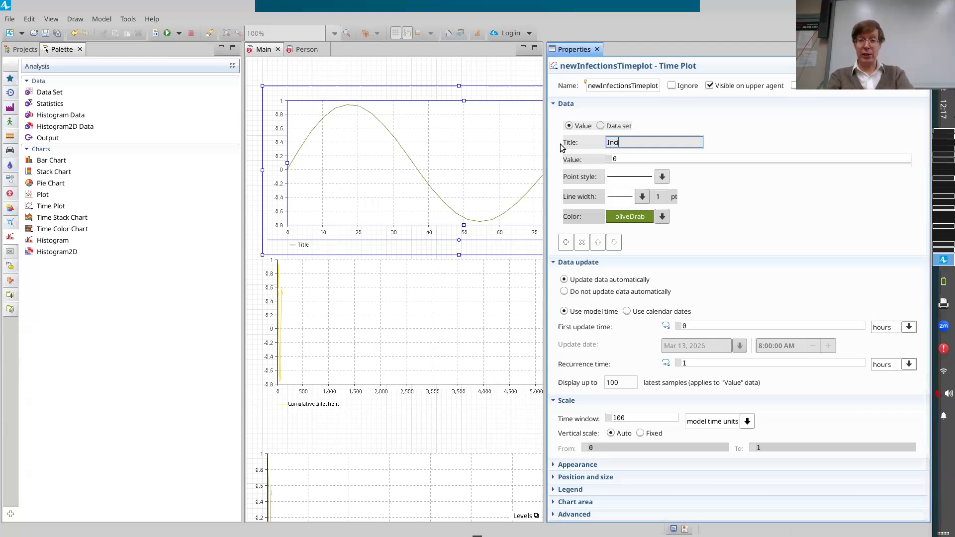
{"action": "type", "text": "dent Case Counts"}
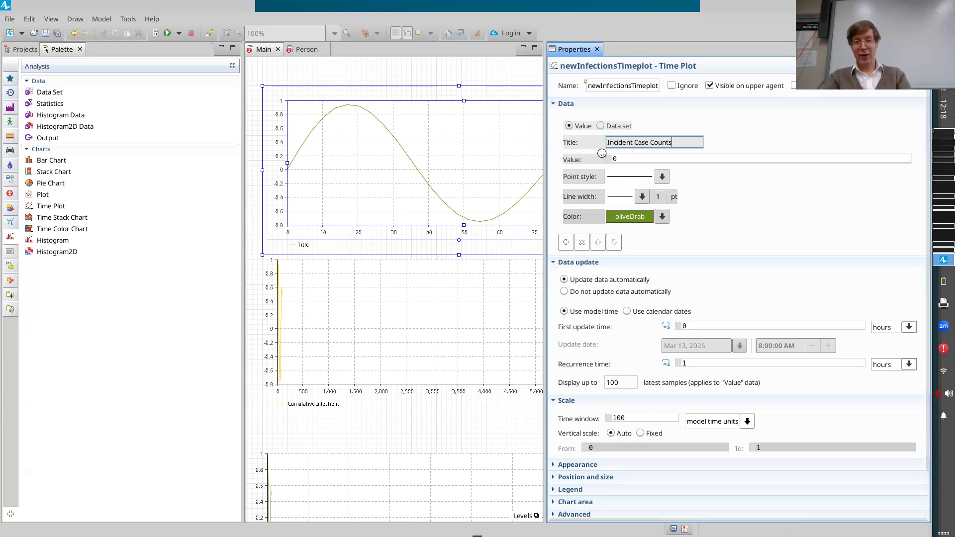
{"action": "key", "text": "Tab"}
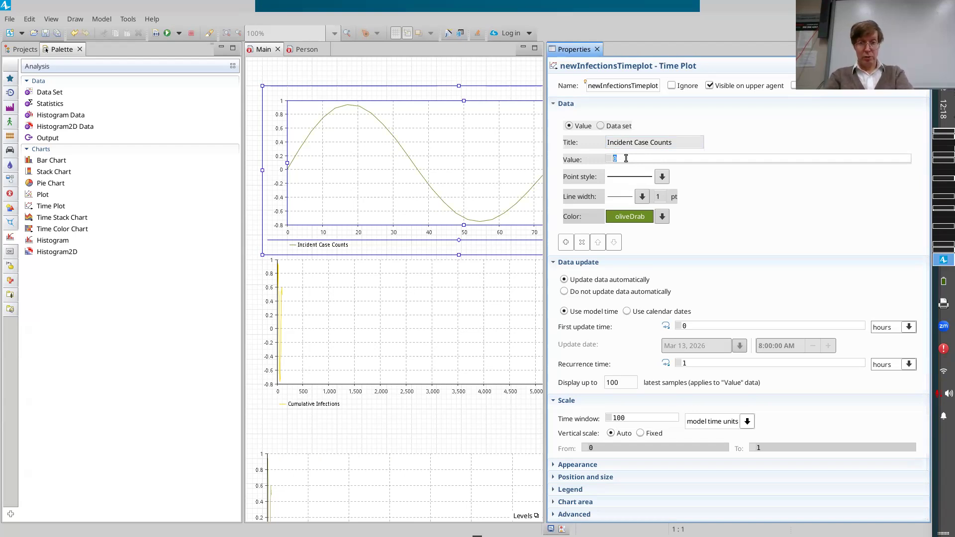
Switch the time plot's Incident Case Counts item to a data set source and set it to newInfectionsDataset.
{"action": "left_click", "coordinate": [602, 126]}
{"action": "left_click_drag", "start_coordinate": [656, 160], "coordinate": [342, 188]}
{"action": "scroll", "coordinate": [354, 248], "scroll_direction": "down", "scroll_amount": 1}
{"action": "scroll", "coordinate": [353, 248], "scroll_direction": "down", "scroll_amount": 10}
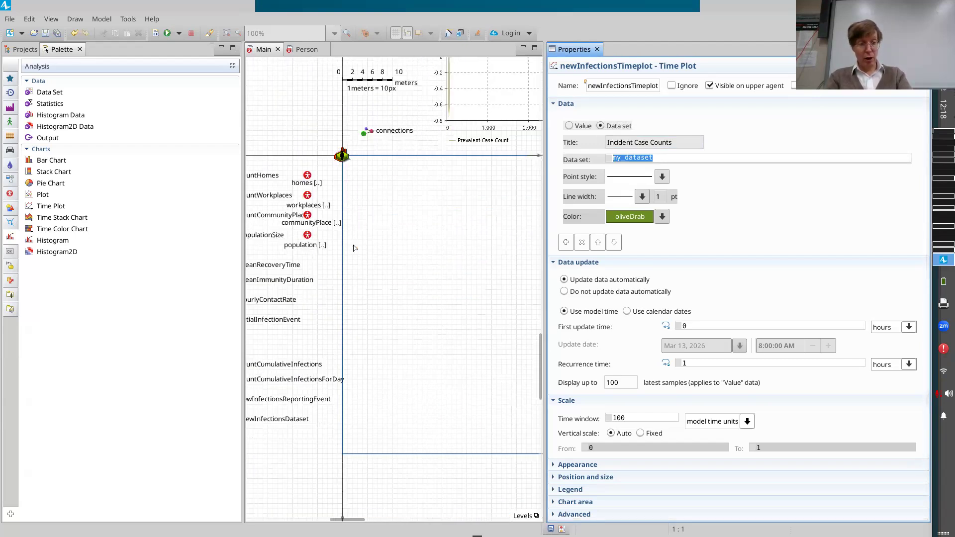
{"action": "scroll", "coordinate": [354, 248], "scroll_direction": "left", "scroll_amount": 2}
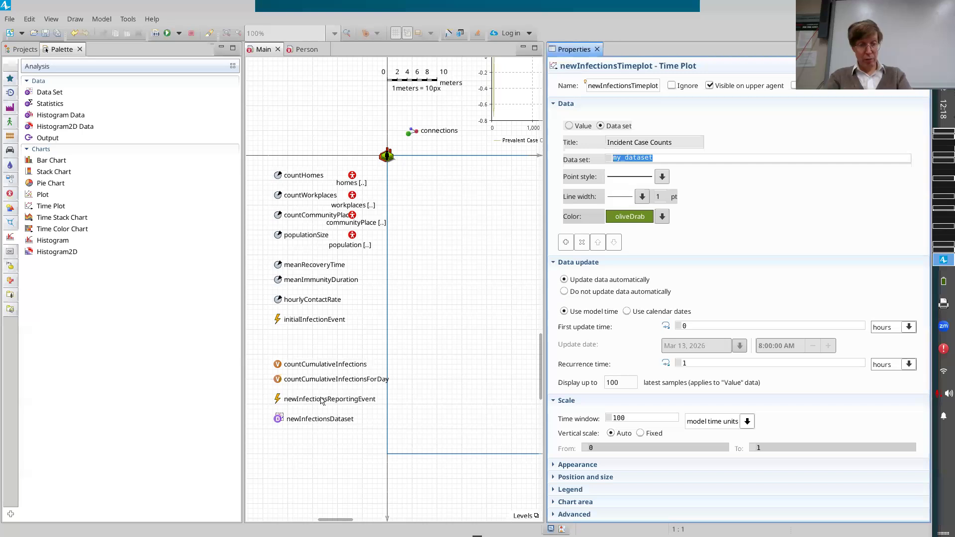
{"action": "scroll", "coordinate": [322, 400], "scroll_direction": "up", "scroll_amount": 10}
{"action": "scroll", "coordinate": [323, 401], "scroll_direction": "right", "scroll_amount": 3}
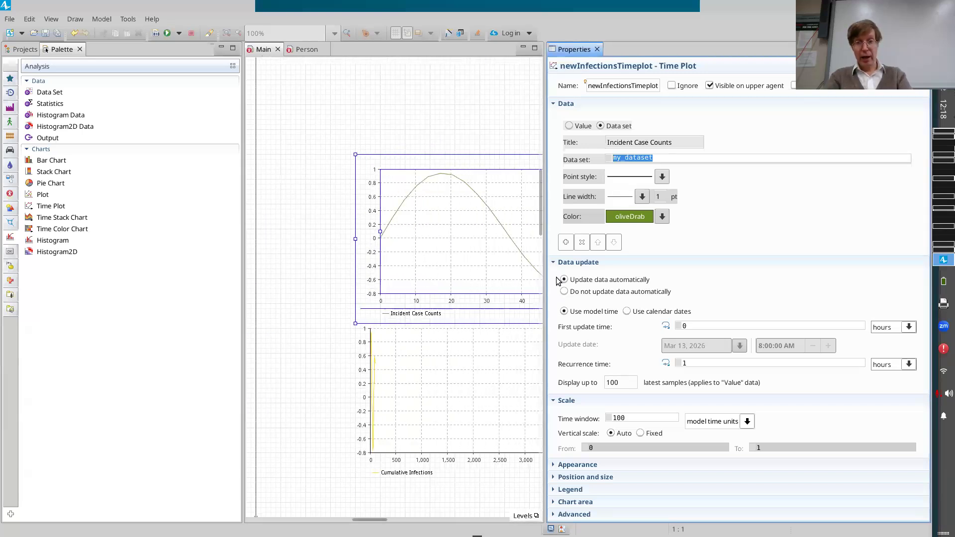
{"action": "double_click", "coordinate": [673, 161]}
{"action": "type", "text": "newInfectio"}
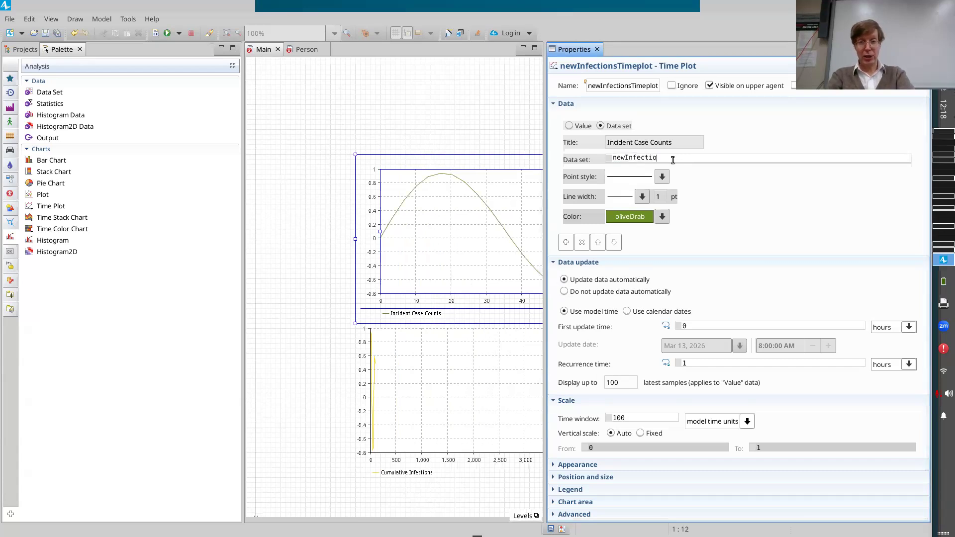
{"action": "type", "text": "nsDataset"}
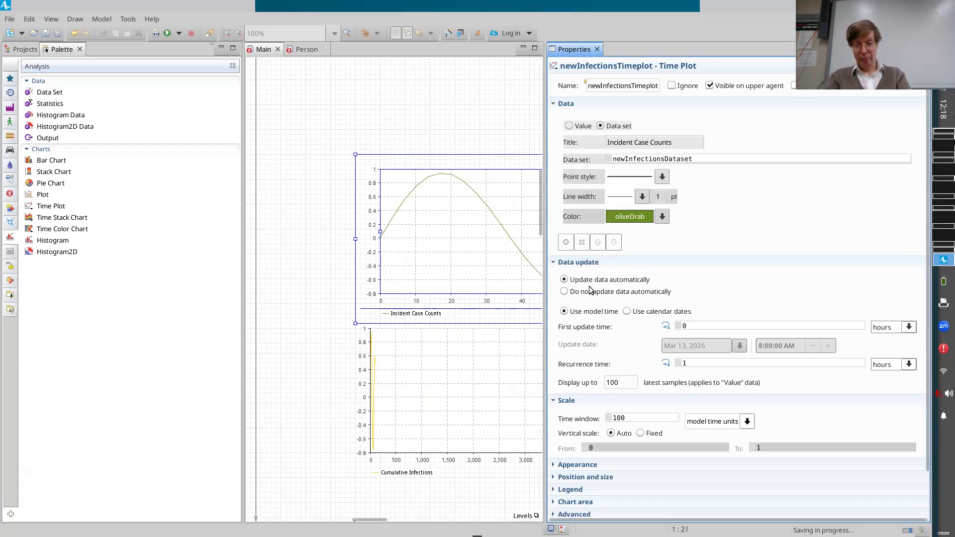
Set the time plot's data update recurrence time to 1 day.
{"action": "left_click", "coordinate": [910, 367]}
{"action": "left_click", "coordinate": [884, 374]}
{"action": "left_click", "coordinate": [910, 367]}
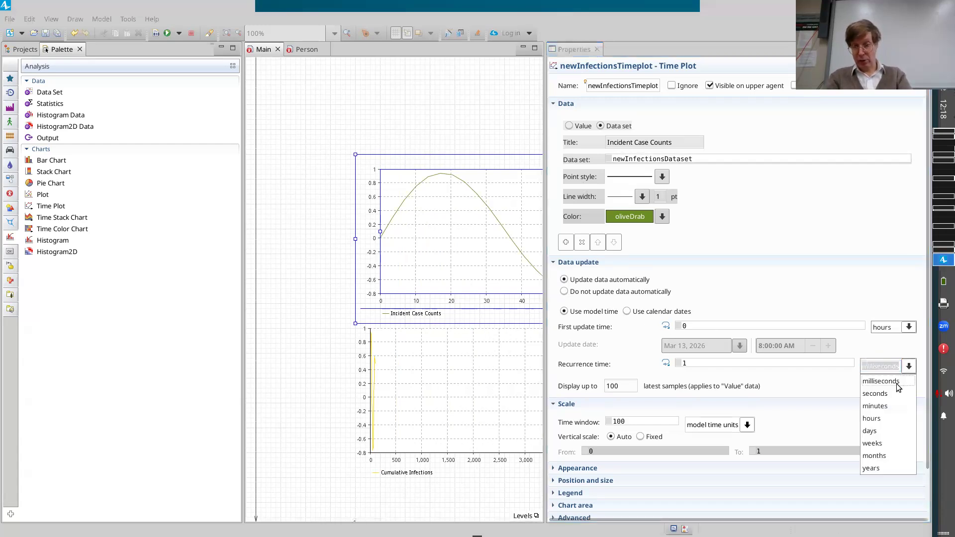
{"action": "left_click", "coordinate": [874, 431]}
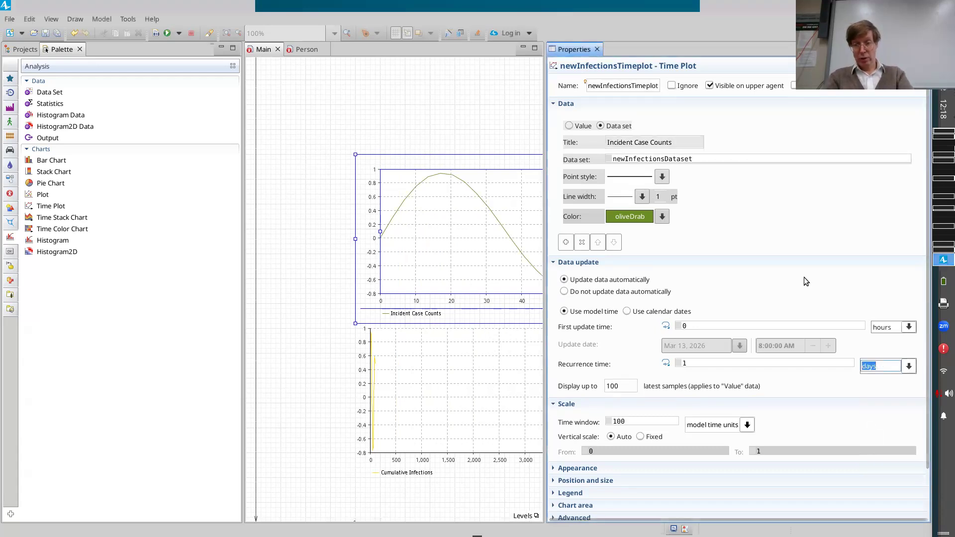
Set the time plot to display up to 8760 latest samples with a time window of 8760 model time units.
{"action": "scroll", "coordinate": [804, 277], "scroll_direction": "down", "scroll_amount": 3}
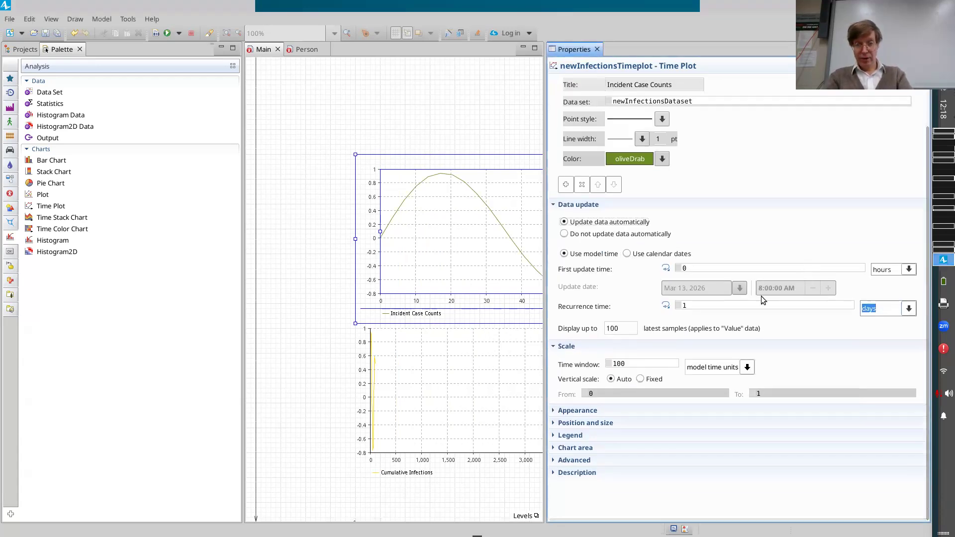
{"action": "double_click", "coordinate": [614, 327]}
{"action": "type", "text": "86="}
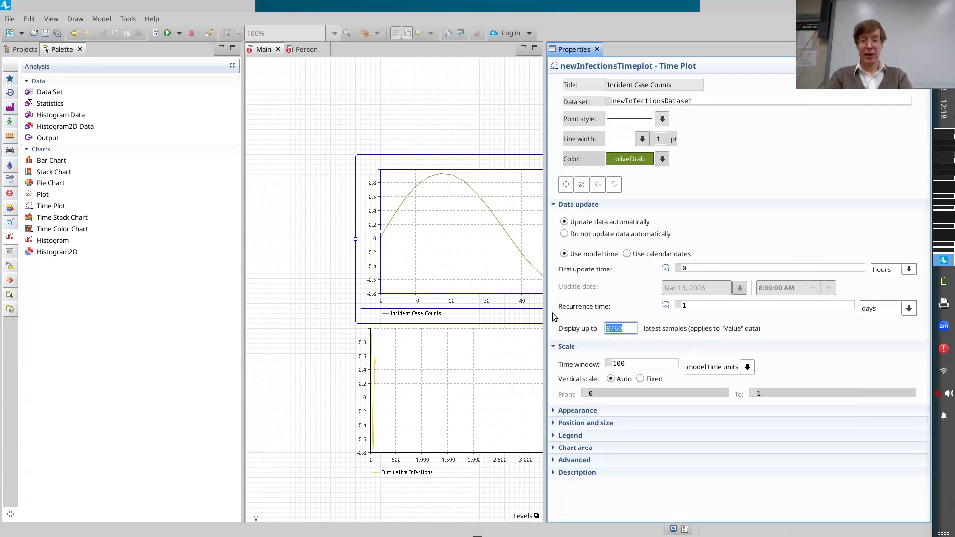
{"action": "left_click_drag", "start_coordinate": [629, 363], "coordinate": [527, 353]}
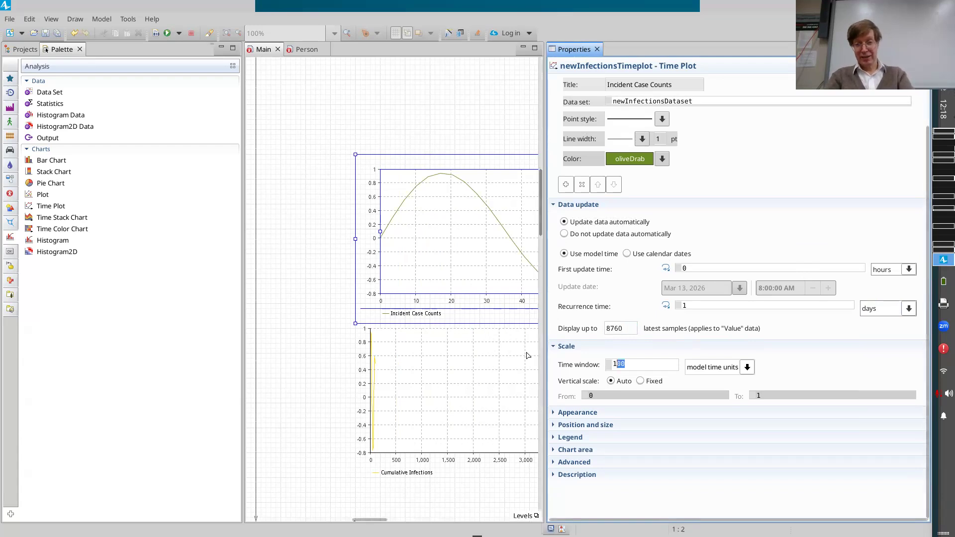
{"action": "type", "text": "8760"}
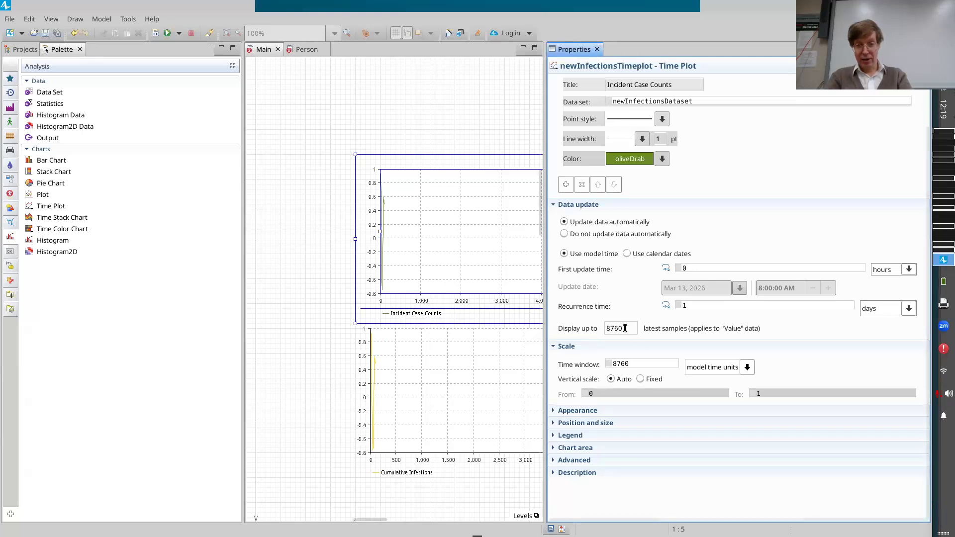
Set the time plot to display up to 365 latest samples and save the model.
{"action": "left_click_drag", "start_coordinate": [623, 329], "coordinate": [581, 331]}
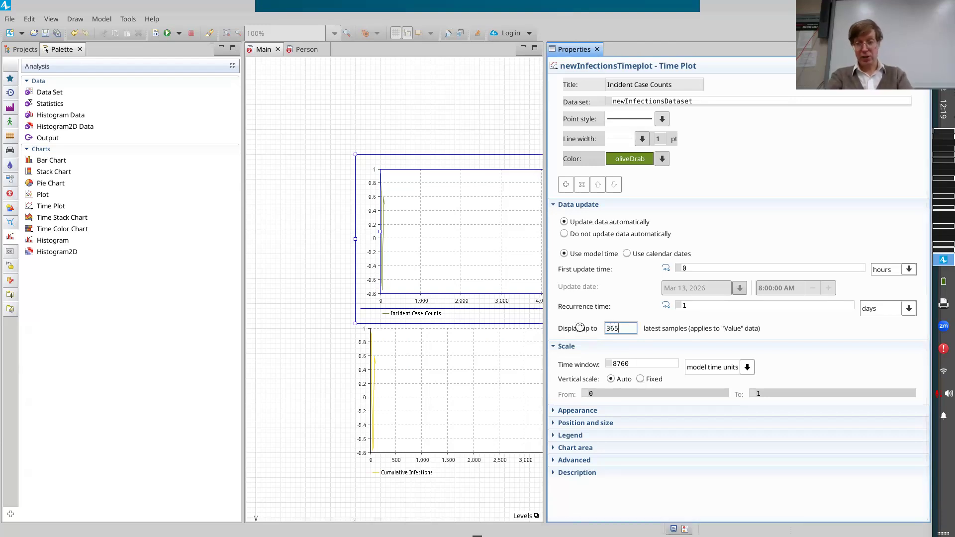
{"action": "type", "text": "365"}
{"action": "key", "text": "ctrl+s"}
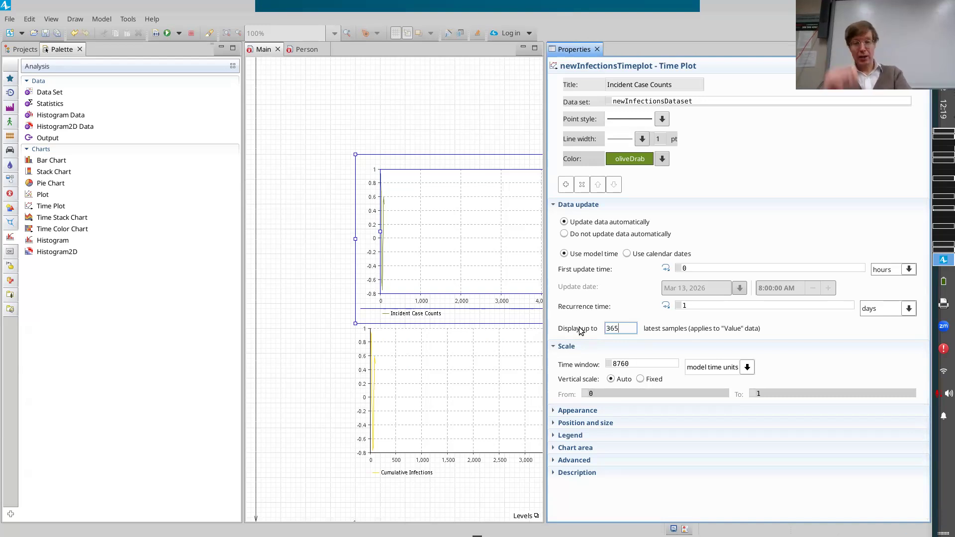
{"action": "key", "text": "ctrl+s"}
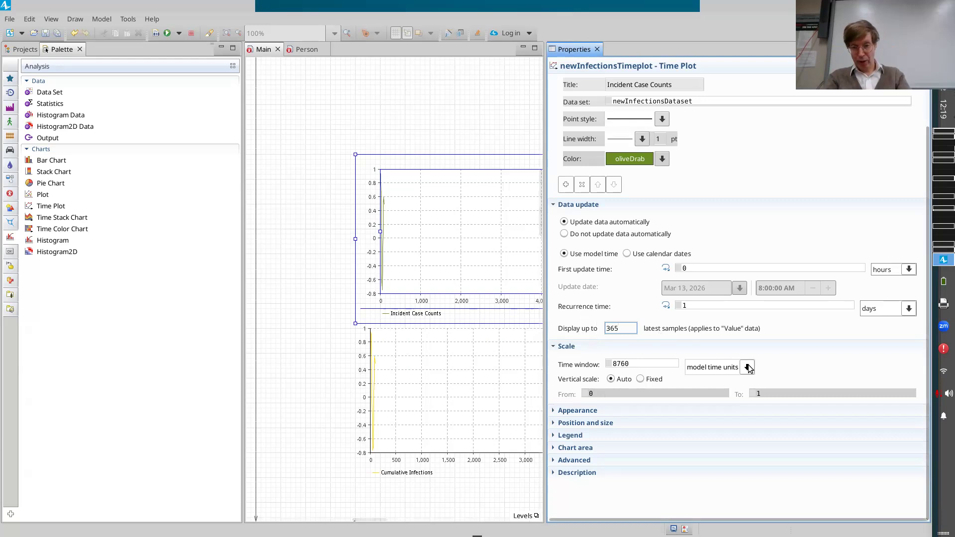
Set the time plot's time window to 365 days and save the model.
{"action": "left_click", "coordinate": [732, 366]}
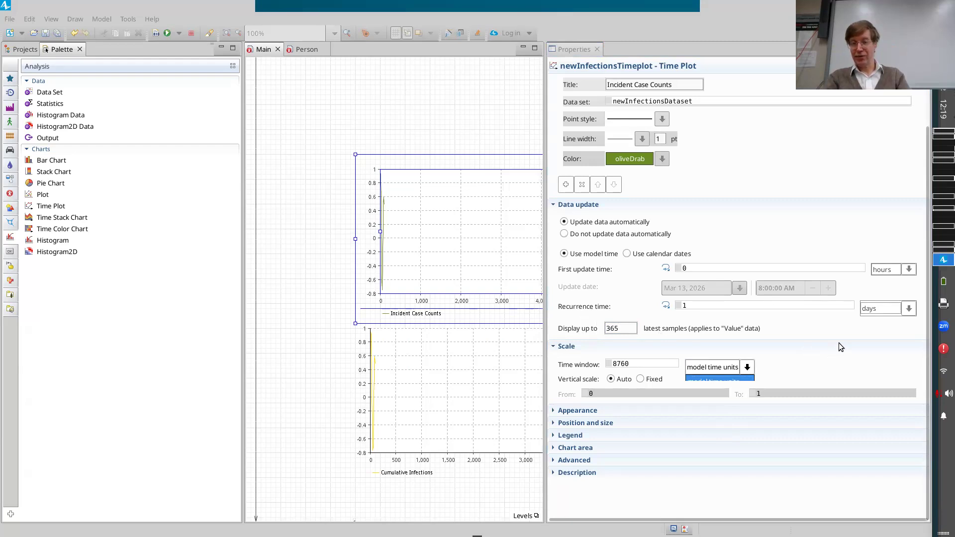
{"action": "left_click_drag", "start_coordinate": [640, 366], "coordinate": [553, 351]}
{"action": "type", "text": "365"}
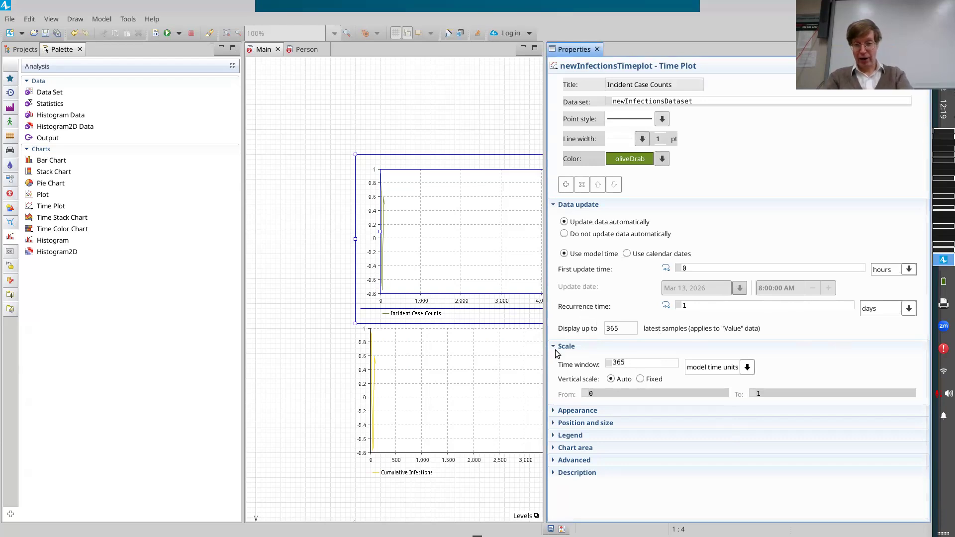
{"action": "left_click", "coordinate": [747, 367]}
{"action": "left_click", "coordinate": [748, 376]}
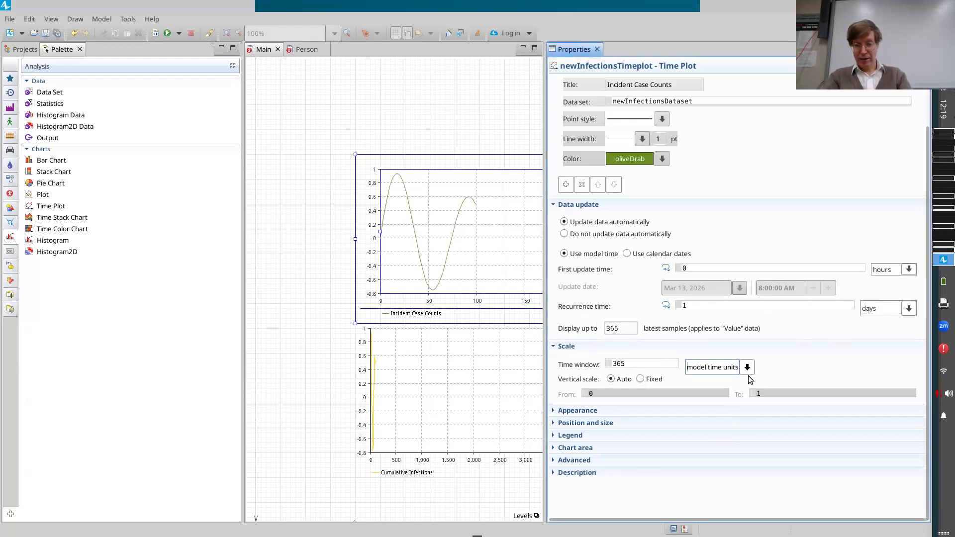
{"action": "left_click", "coordinate": [747, 368]}
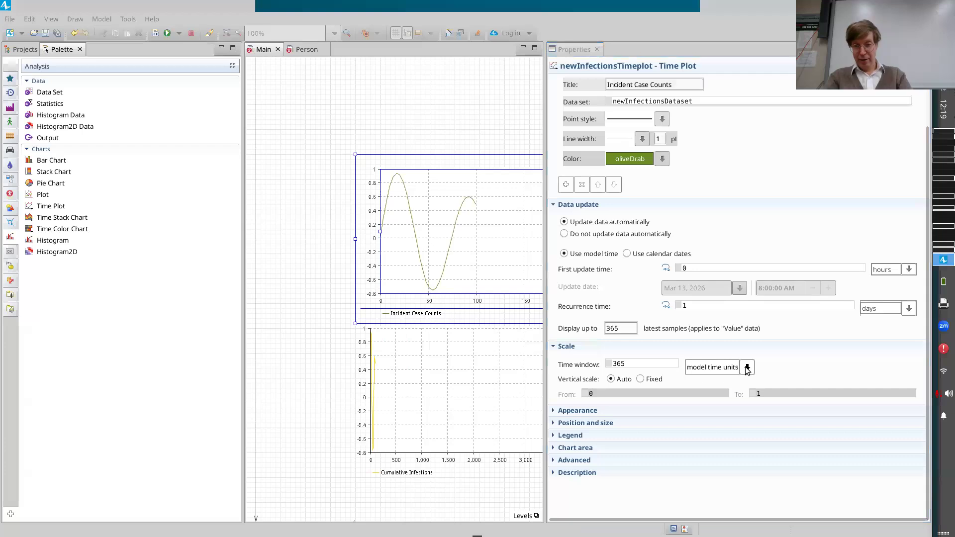
{"action": "left_click", "coordinate": [709, 436]}
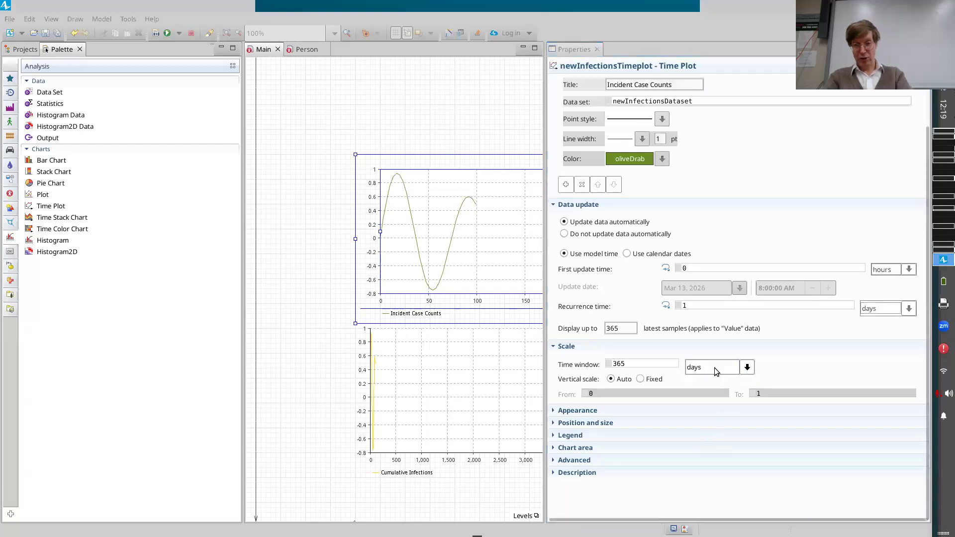
{"action": "key", "text": "ctrl+s"}
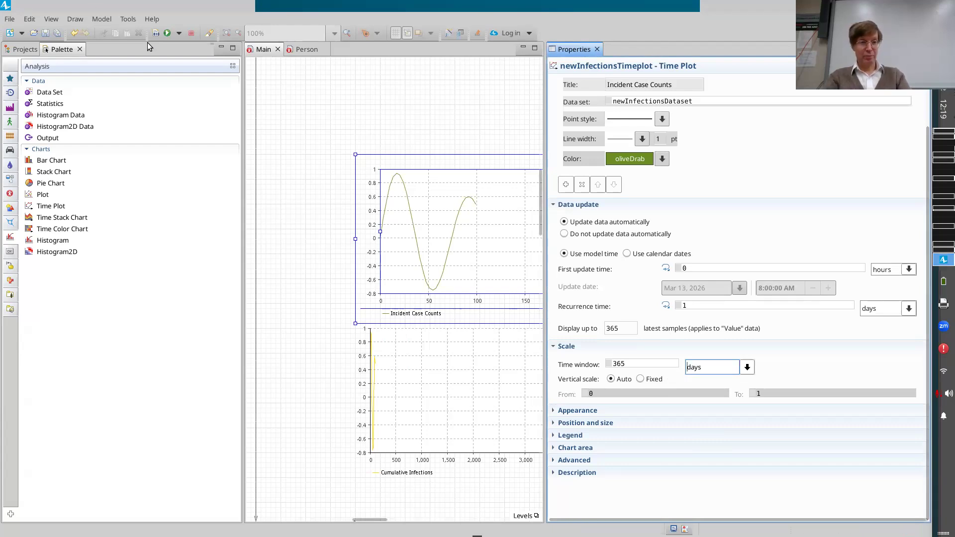
Build the model and run the Simulation experiment of MinimalistABMNeighbourhoodMobilityV3.
{"action": "left_click", "coordinate": [157, 34]}
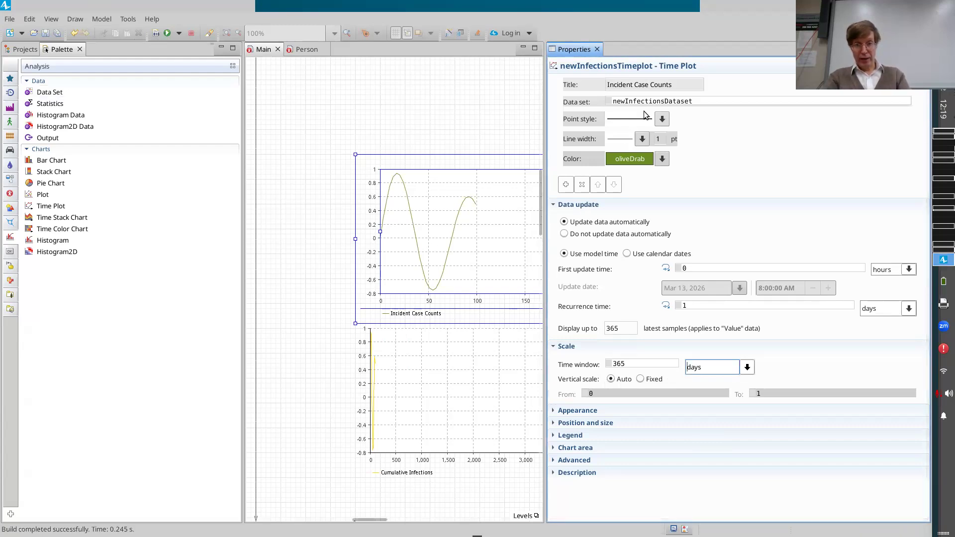
{"action": "scroll", "coordinate": [589, 149], "scroll_direction": "up", "scroll_amount": 3}
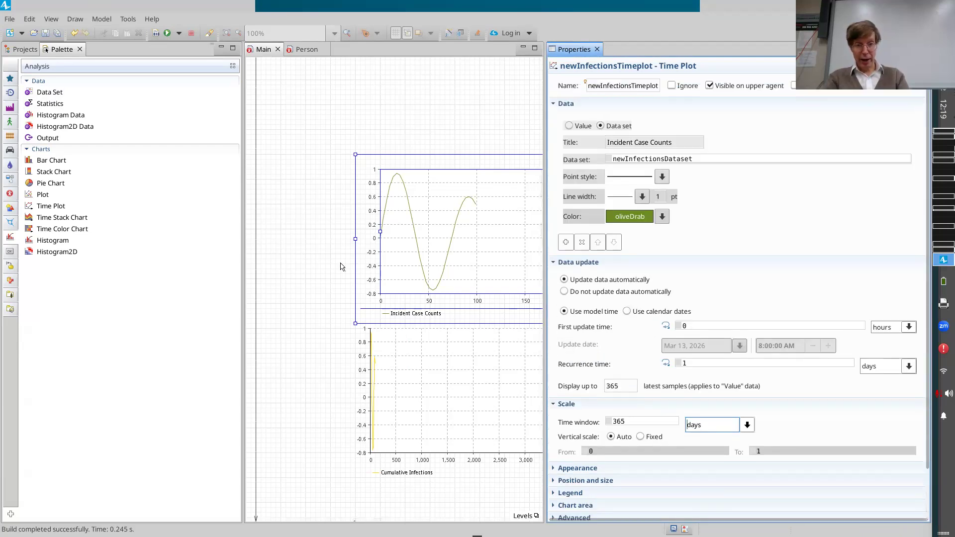
{"action": "scroll", "coordinate": [343, 267], "scroll_direction": "down", "scroll_amount": 13}
{"action": "scroll", "coordinate": [342, 267], "scroll_direction": "left", "scroll_amount": 6}
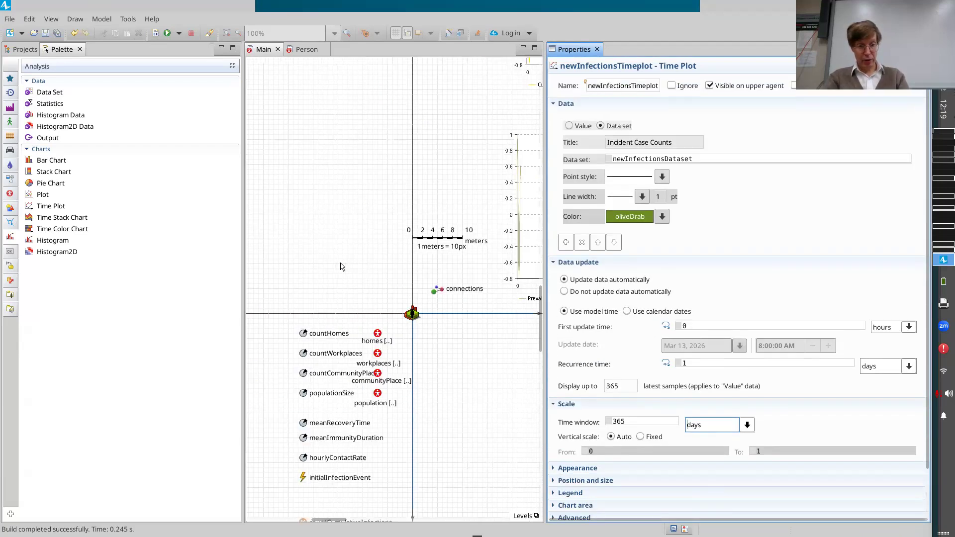
{"action": "scroll", "coordinate": [392, 400], "scroll_direction": "down", "scroll_amount": 6}
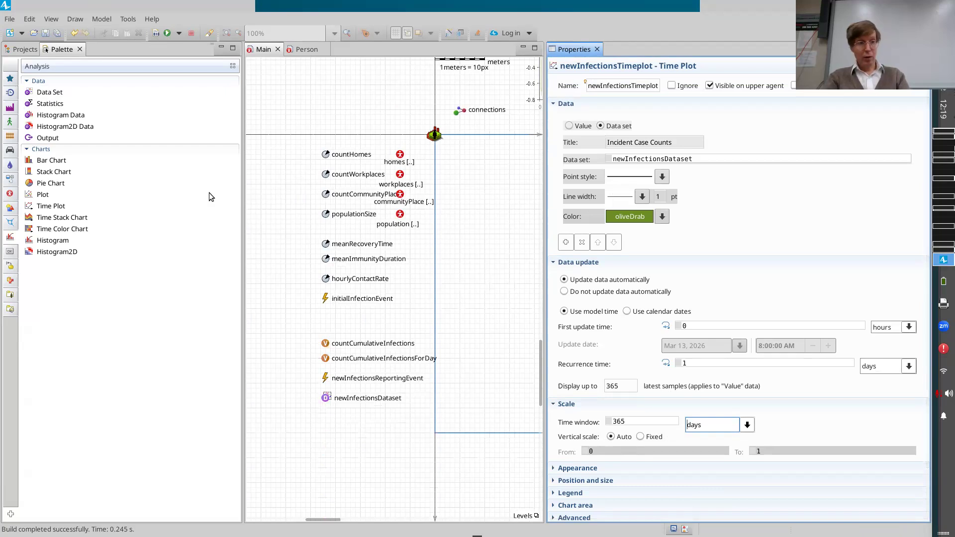
{"action": "scroll", "coordinate": [392, 308], "scroll_direction": "up", "scroll_amount": 9}
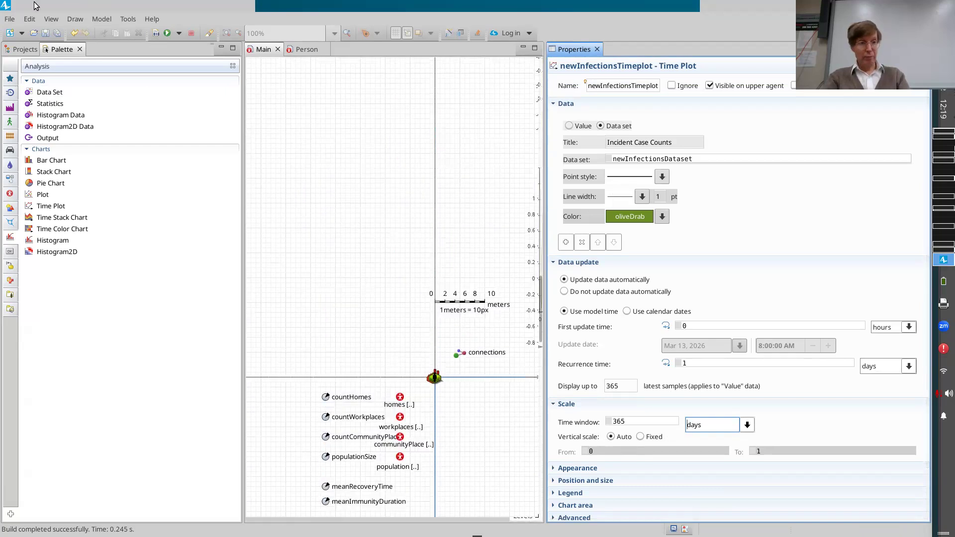
{"action": "left_click", "coordinate": [23, 50]}
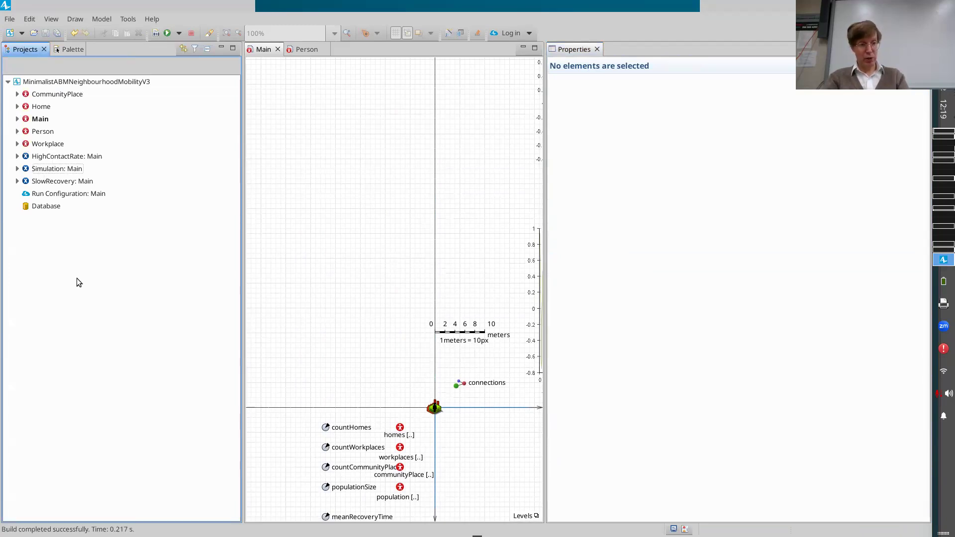
{"action": "right_click", "coordinate": [54, 168]}
{"action": "left_click", "coordinate": [93, 328]}
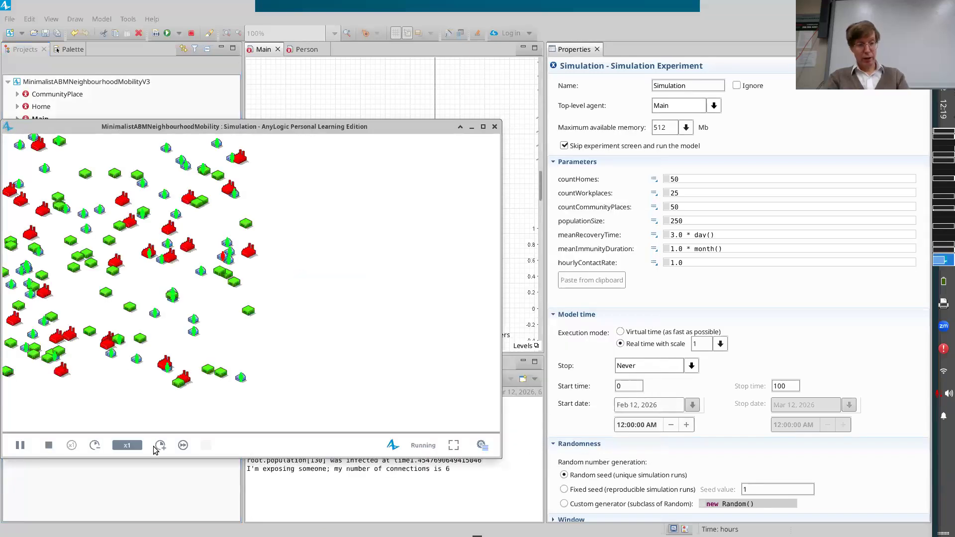
Bring the Incident Case Counts plot into view and speed the simulation up to x100, followed by virtual time.
{"action": "left_click", "coordinate": [159, 445]}
{"action": "scroll", "coordinate": [290, 189], "scroll_direction": "up", "scroll_amount": 10}
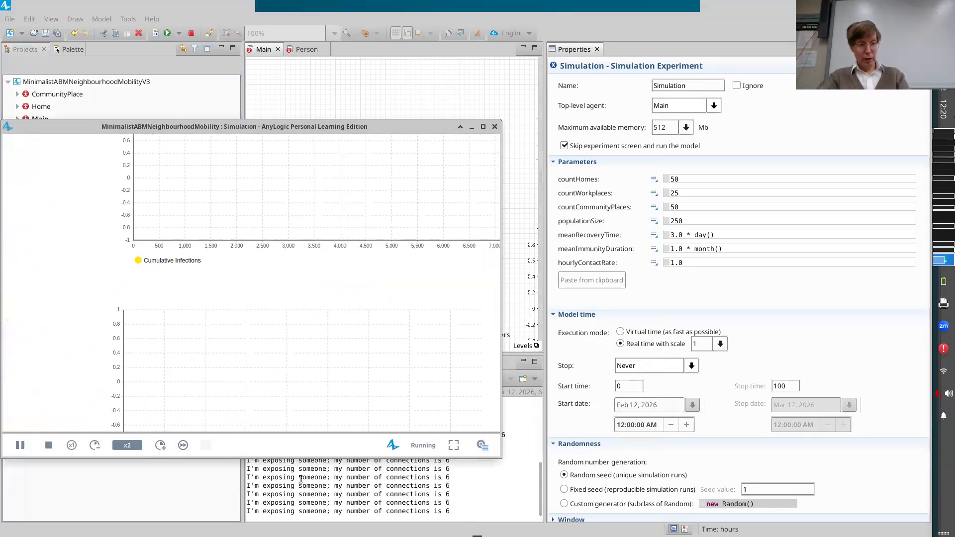
{"action": "scroll", "coordinate": [271, 283], "scroll_direction": "up", "scroll_amount": 5}
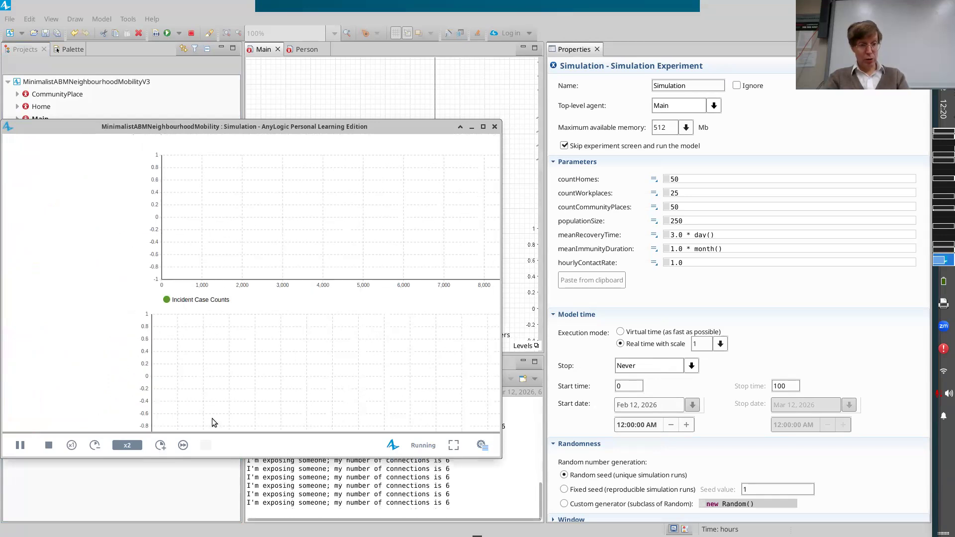
{"action": "left_click", "coordinate": [160, 445]}
{"action": "left_click", "coordinate": [160, 445]}
{"action": "left_click", "coordinate": [159, 445]}
{"action": "left_click", "coordinate": [160, 446]}
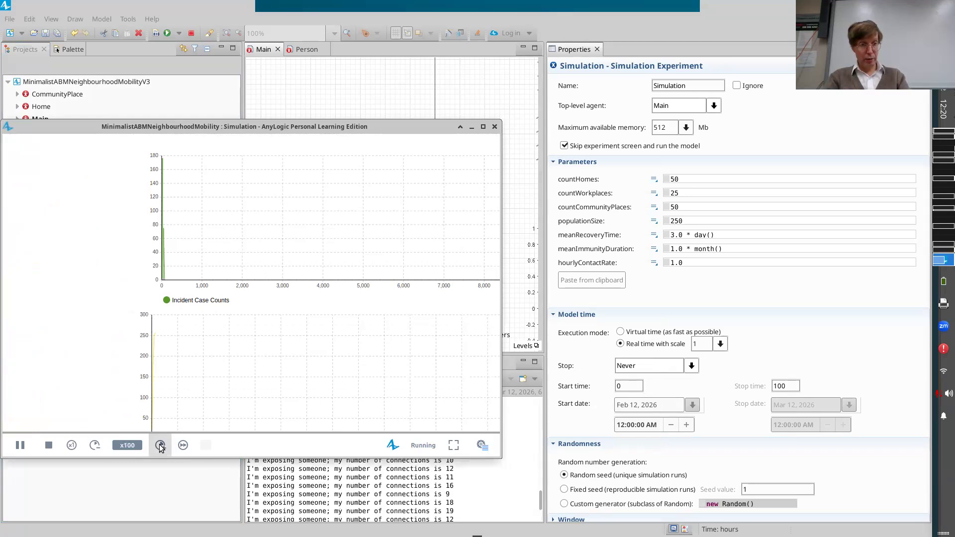
{"action": "left_click", "coordinate": [183, 445]}
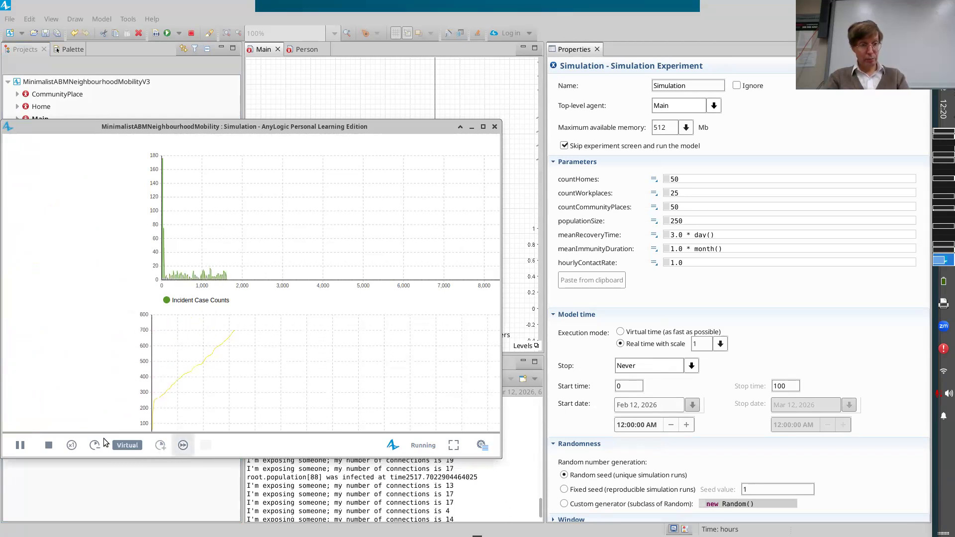
Pause the simulation and compare the Incident Case Counts plot with the Prevalent Case Count and Cumulative Infections charts.
{"action": "left_click", "coordinate": [11, 448]}
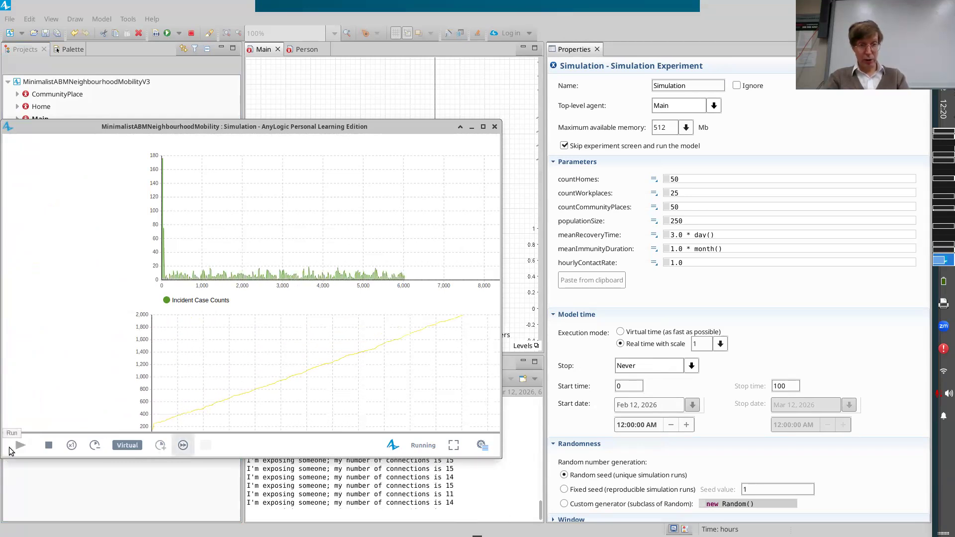
{"action": "left_click", "coordinate": [19, 446]}
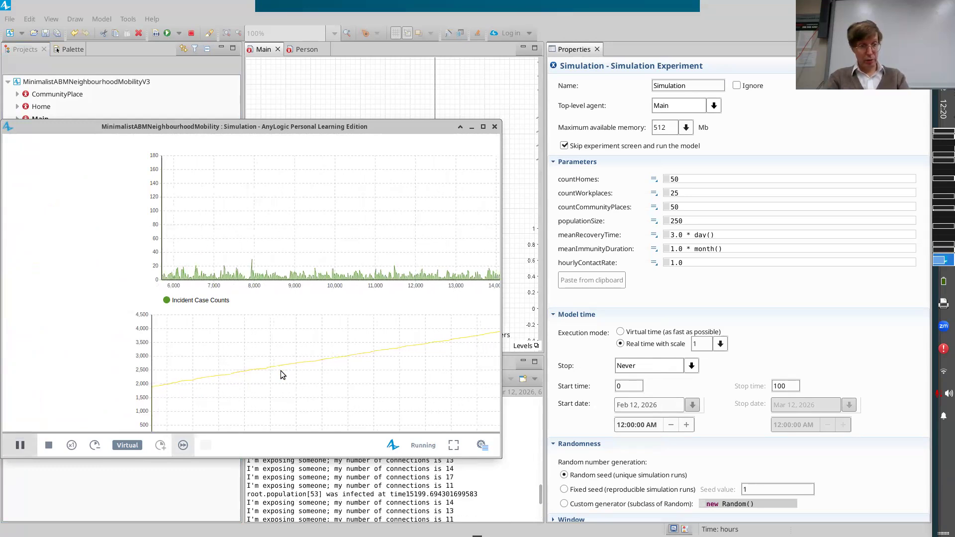
{"action": "scroll", "coordinate": [288, 219], "scroll_direction": "down", "scroll_amount": 5}
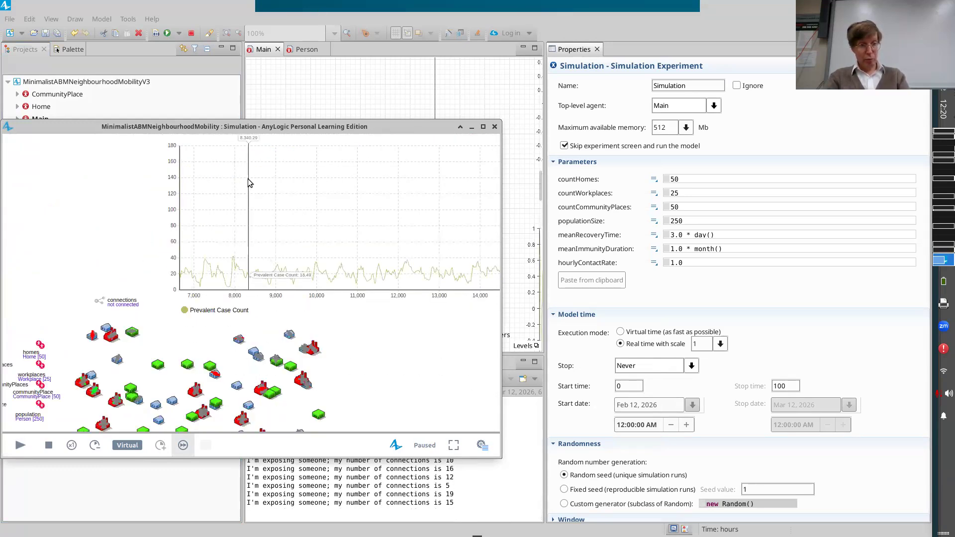
{"action": "scroll", "coordinate": [249, 183], "scroll_direction": "up", "scroll_amount": 5}
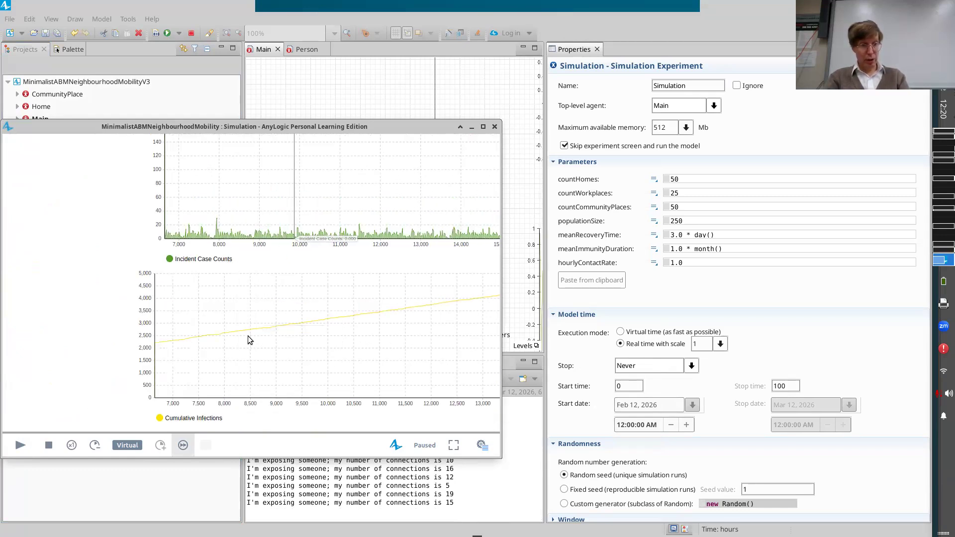
Review the incident, cumulative and prevalent case charts once more, then stop the simulation and terminate the model run.
{"action": "scroll", "coordinate": [249, 337], "scroll_direction": "down", "scroll_amount": 5}
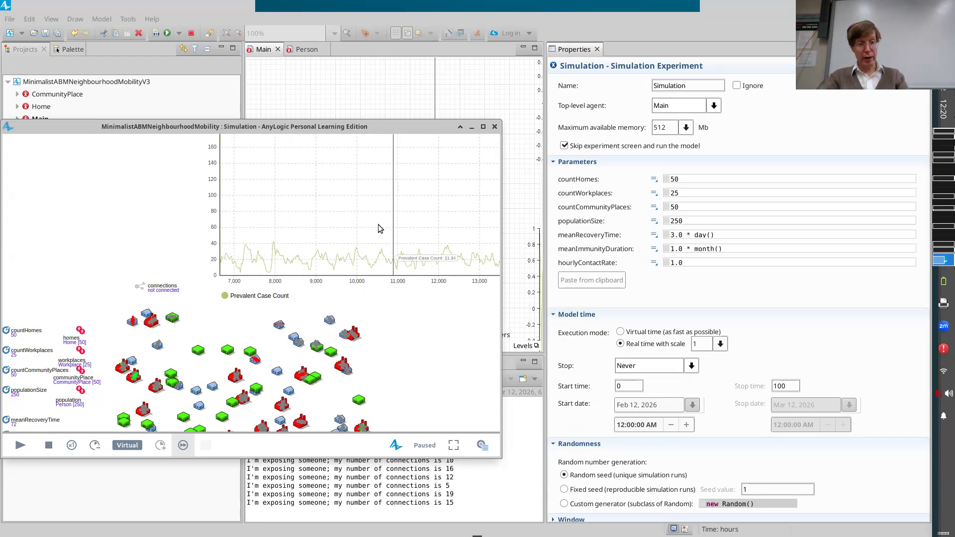
{"action": "scroll", "coordinate": [349, 219], "scroll_direction": "down", "scroll_amount": 5}
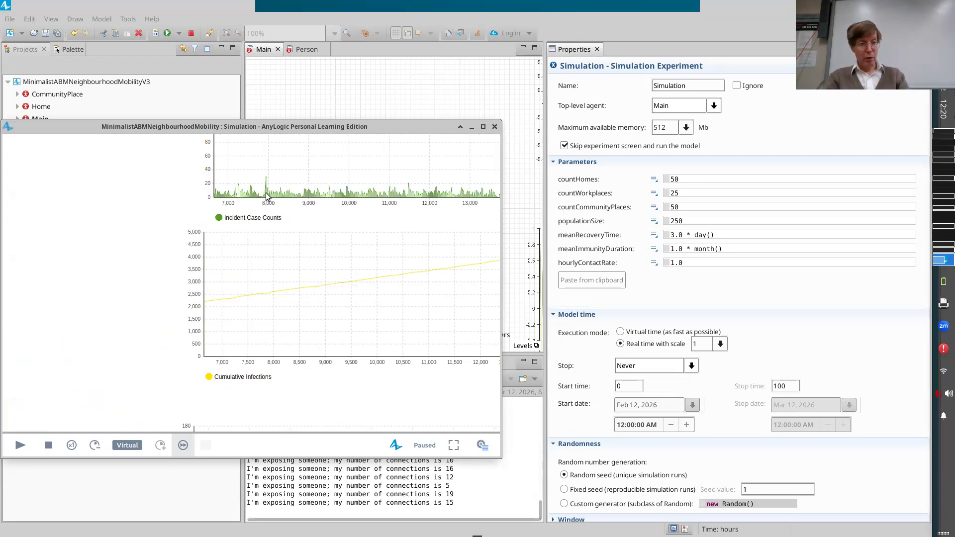
{"action": "left_click", "coordinate": [48, 447]}
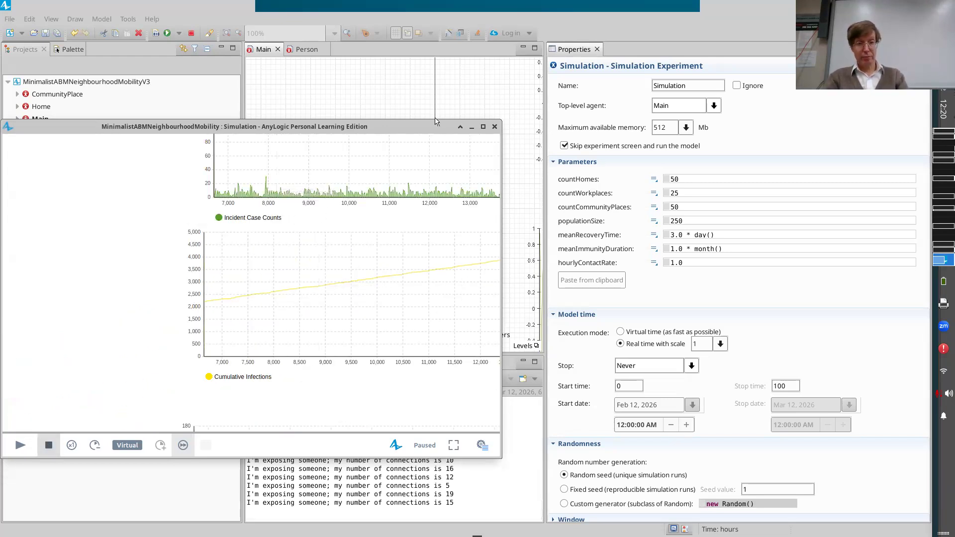
{"action": "left_click", "coordinate": [191, 33]}
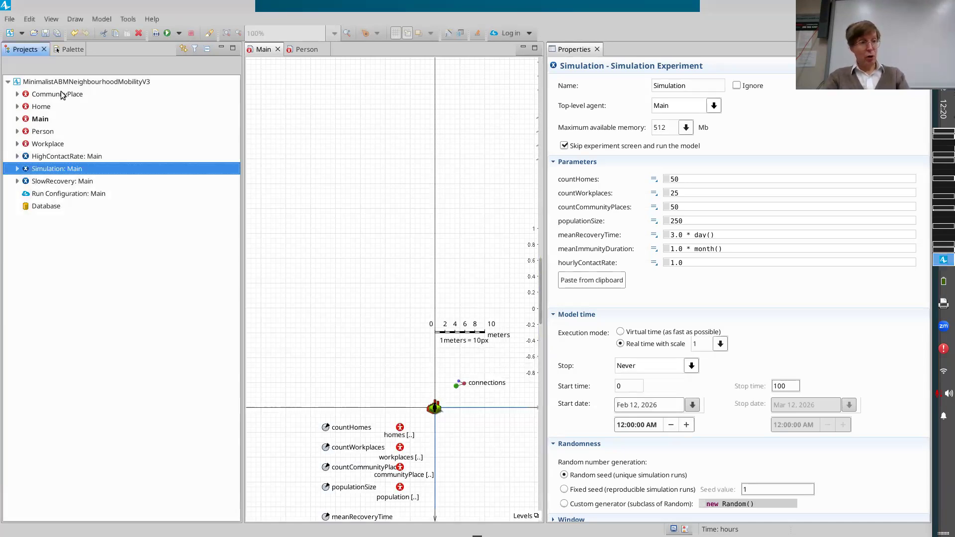
Switch to the Fields Academy course site in the browser and add a File resource named "Mobility Infection V3" to Models Built in Class.
{"action": "key", "text": "alt+Tab"}
{"action": "key", "text": "alt+Tab"}
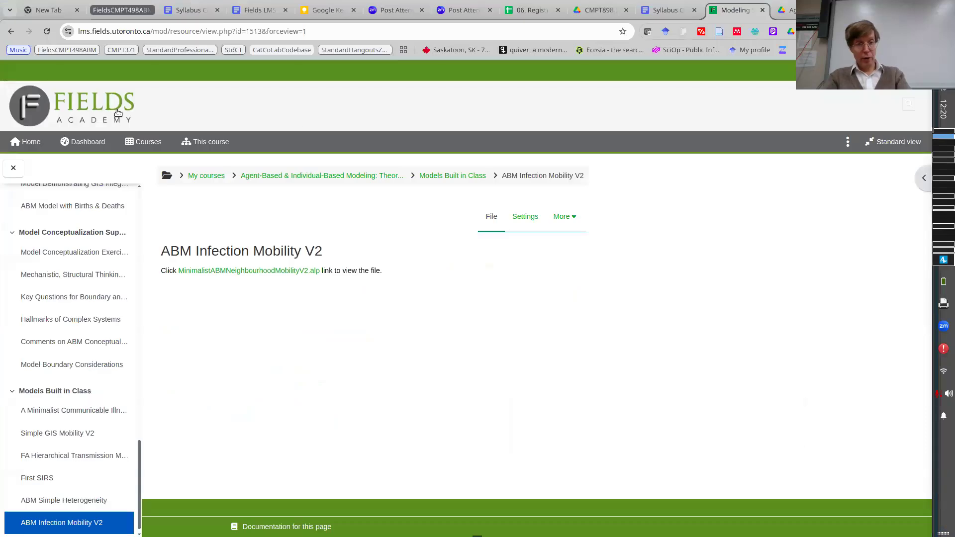
{"action": "left_click", "coordinate": [435, 175]}
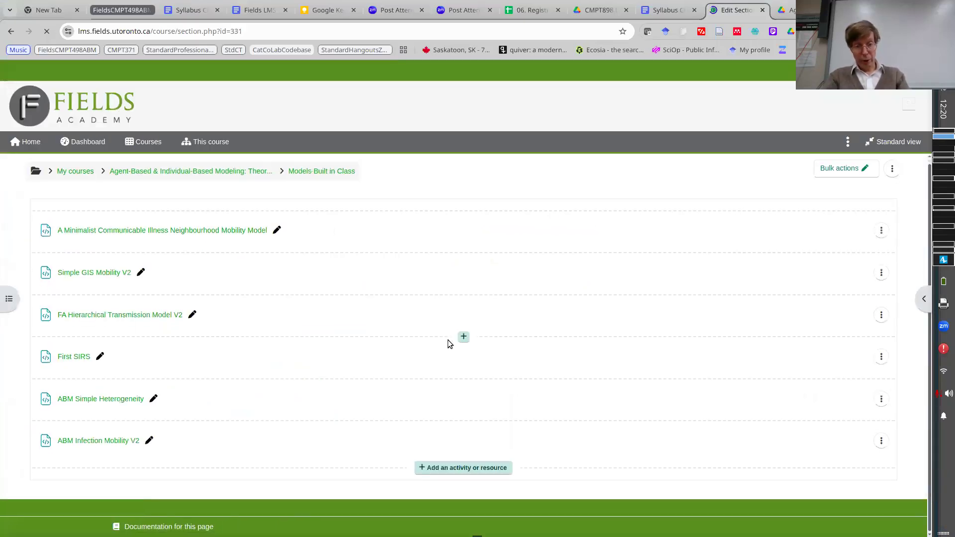
{"action": "left_click", "coordinate": [507, 478]}
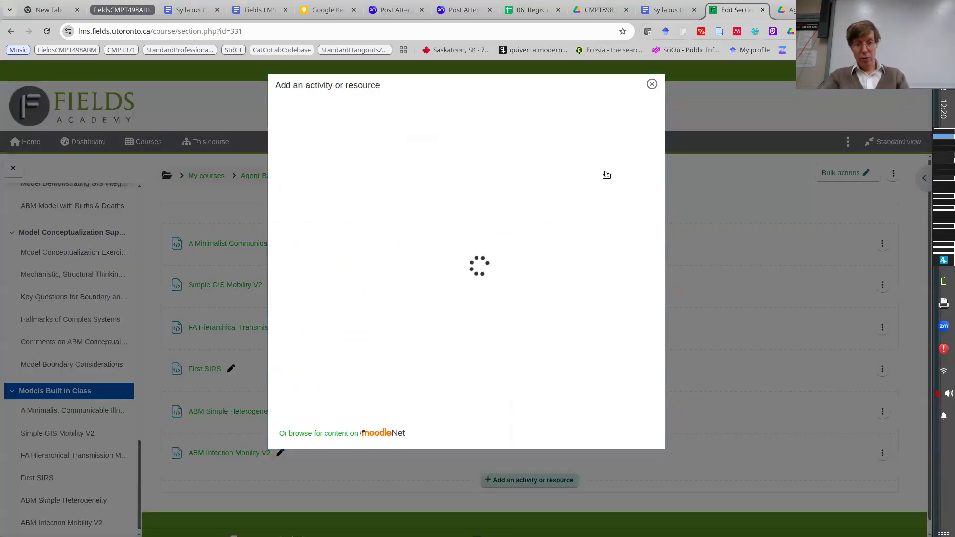
{"action": "left_click", "coordinate": [441, 253]}
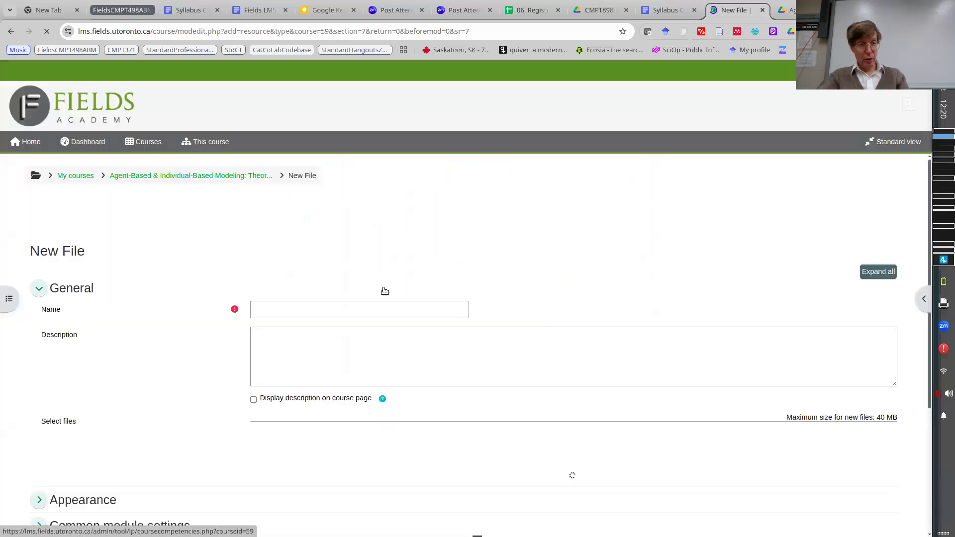
{"action": "left_click", "coordinate": [350, 311]}
{"action": "type", "text": "Mobility Infection V3"}
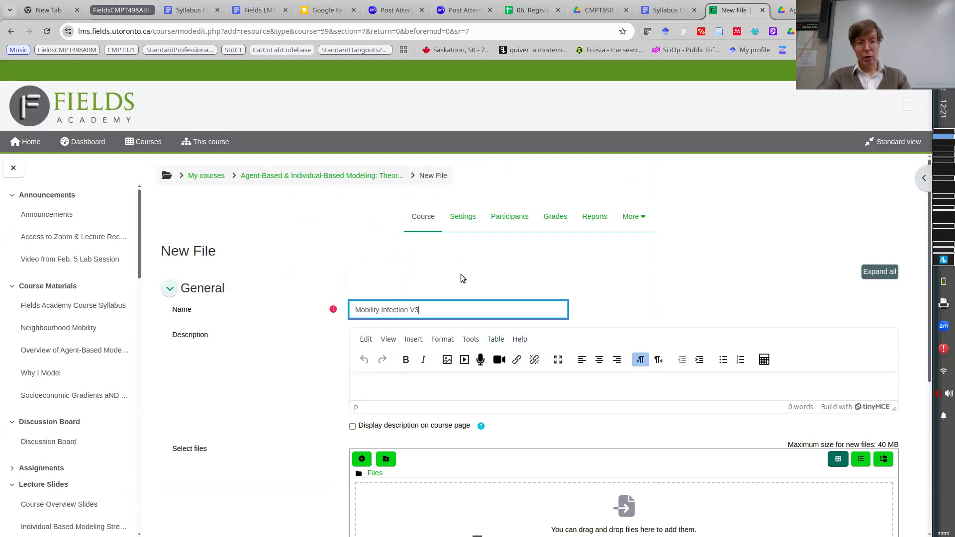
Upload the .alp file from the MinimalistABMNeighbourhoodMobilityV3 folder to the new resource, then save and display it.
{"action": "scroll", "coordinate": [460, 274], "scroll_direction": "down", "scroll_amount": 5}
{"action": "left_click", "coordinate": [405, 260]}
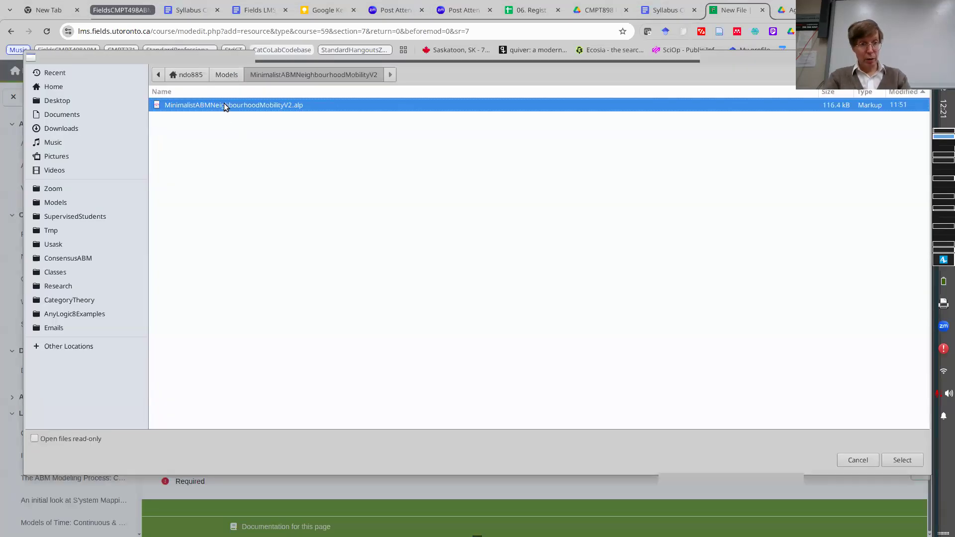
{"action": "key", "text": "alt+Up"}
{"action": "key", "text": "Up"}
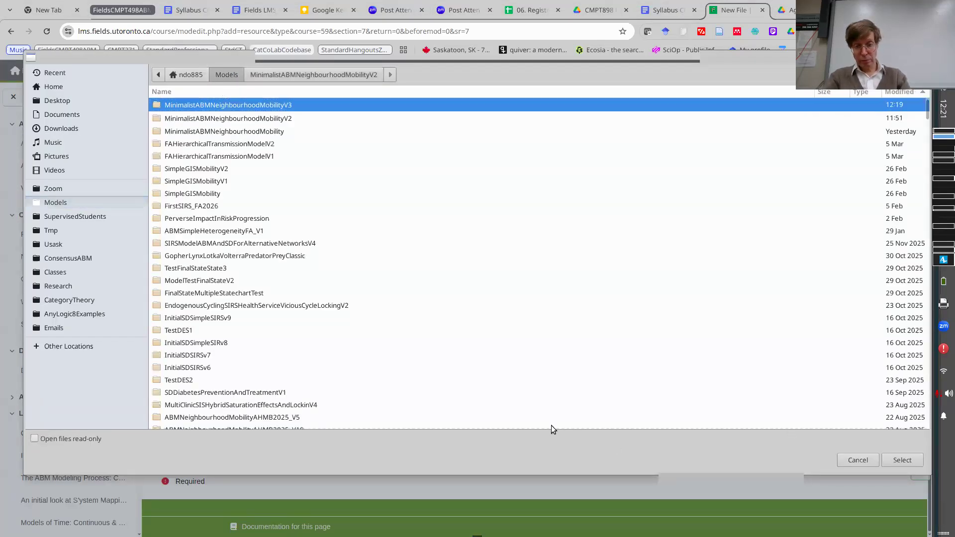
{"action": "key", "text": "Return"}
{"action": "key", "text": "Return"}
{"action": "left_click", "coordinate": [522, 416]}
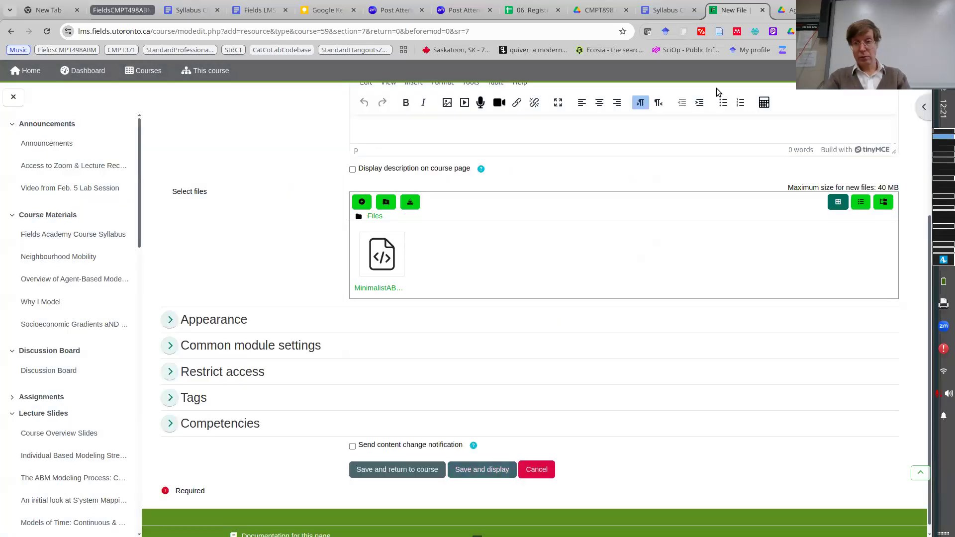
{"action": "left_click", "coordinate": [485, 473]}
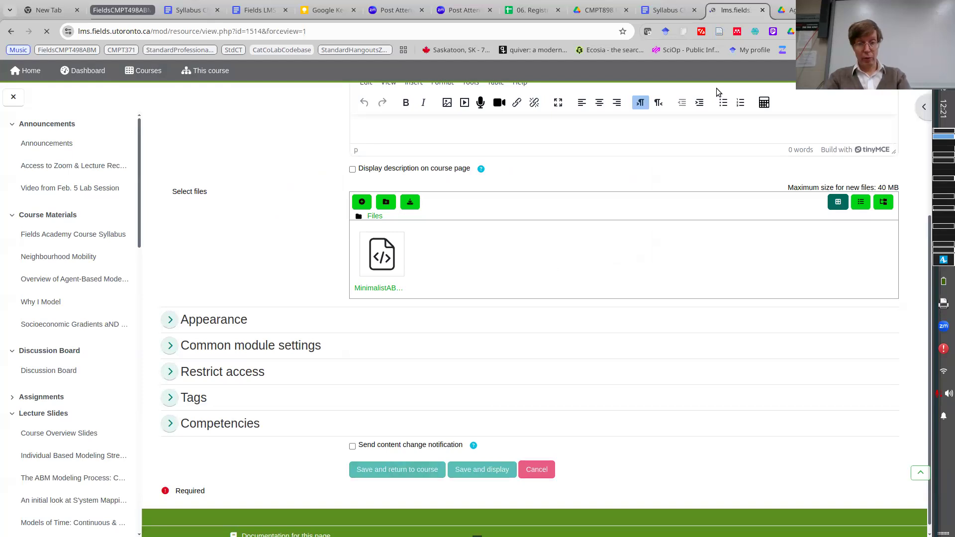
Switch back to AnyLogic and save a copy of the model as MinimalistABMNeighbourhoodMobilityV4.
{"action": "key", "text": "ctrl+alt+Up"}
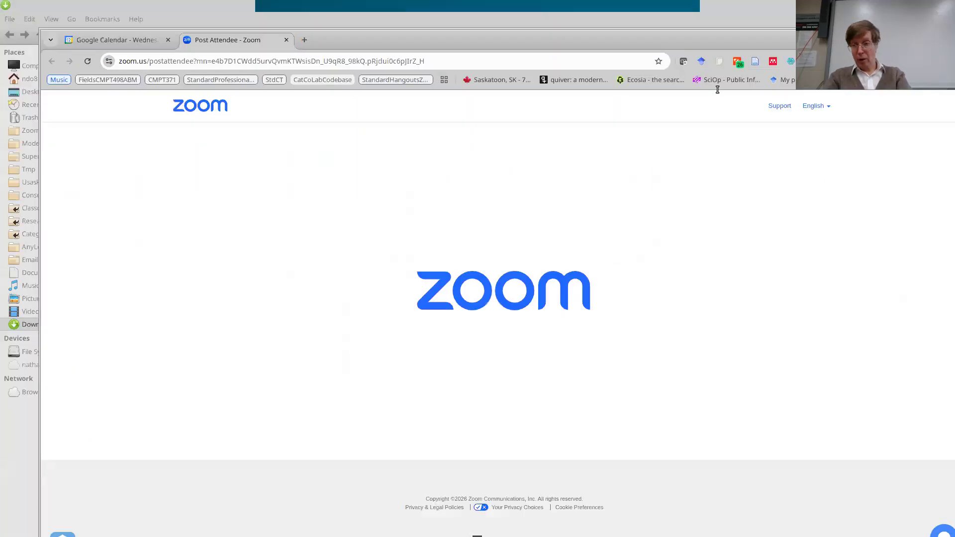
{"action": "key", "text": "ctrl+alt+Up"}
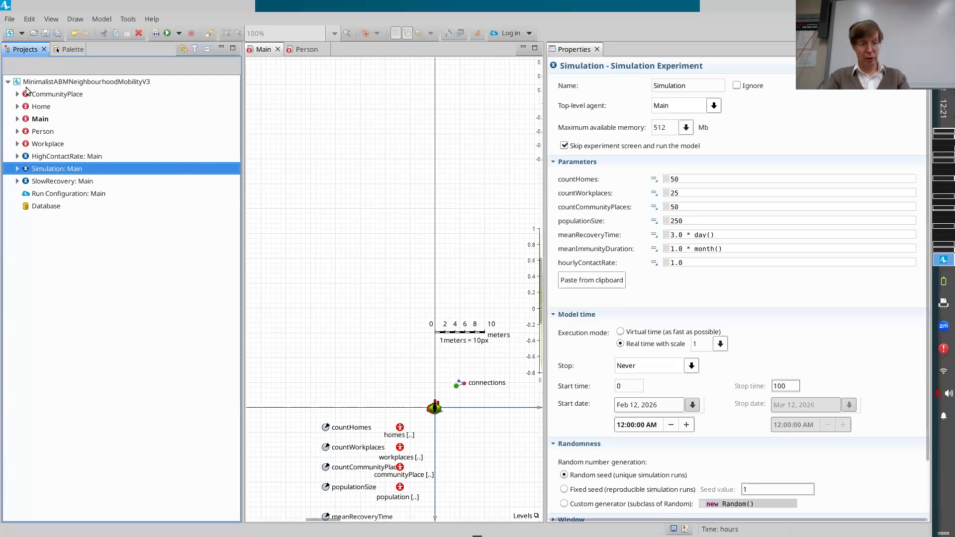
{"action": "left_click", "coordinate": [10, 19]}
{"action": "left_click", "coordinate": [27, 149]}
{"action": "key", "text": "End"}
{"action": "left_click", "coordinate": [618, 323]}
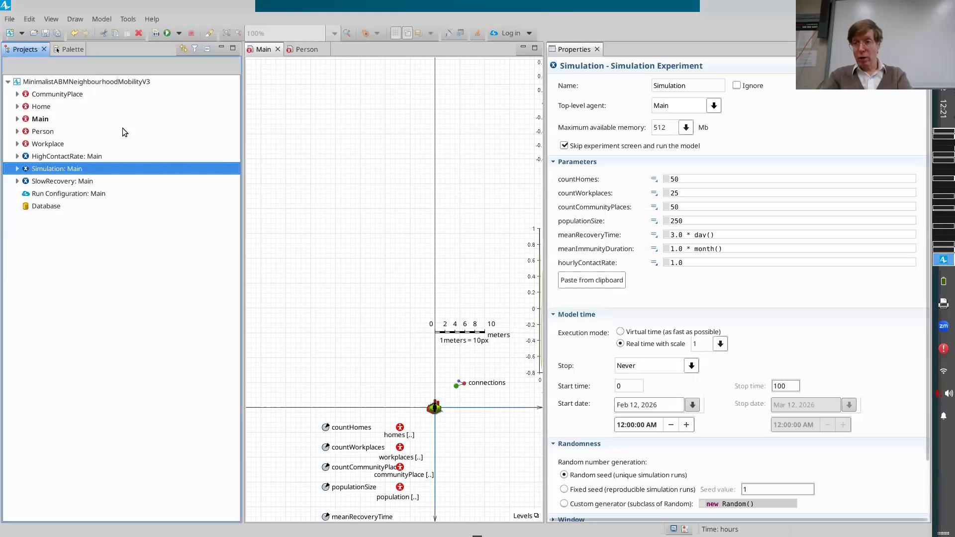
{"action": "key", "text": "alt+Tab"}
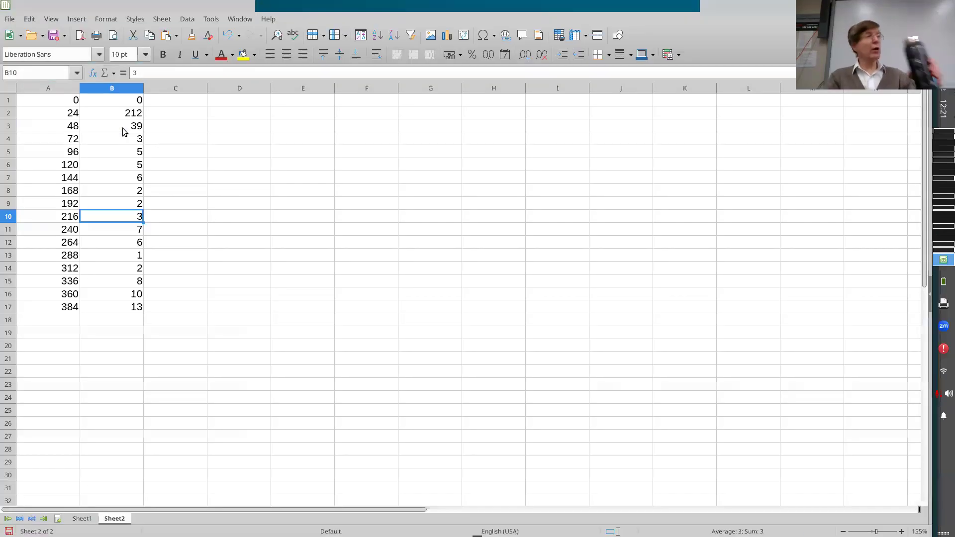
{"action": "key", "text": "alt+Tab"}
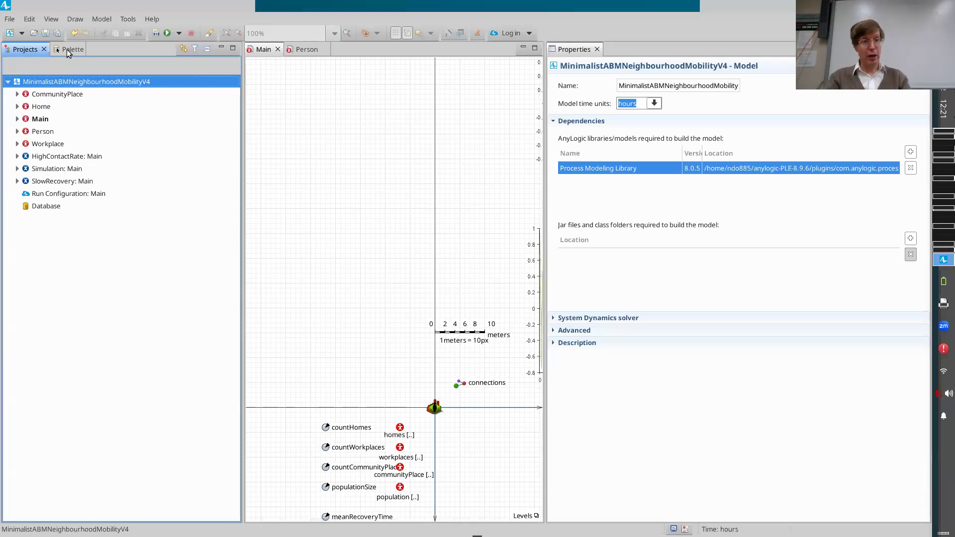
Add a variable named countCumulativeInfectionsForPerson to the Person agent and place it below the infection statechart.
{"action": "left_click", "coordinate": [302, 50]}
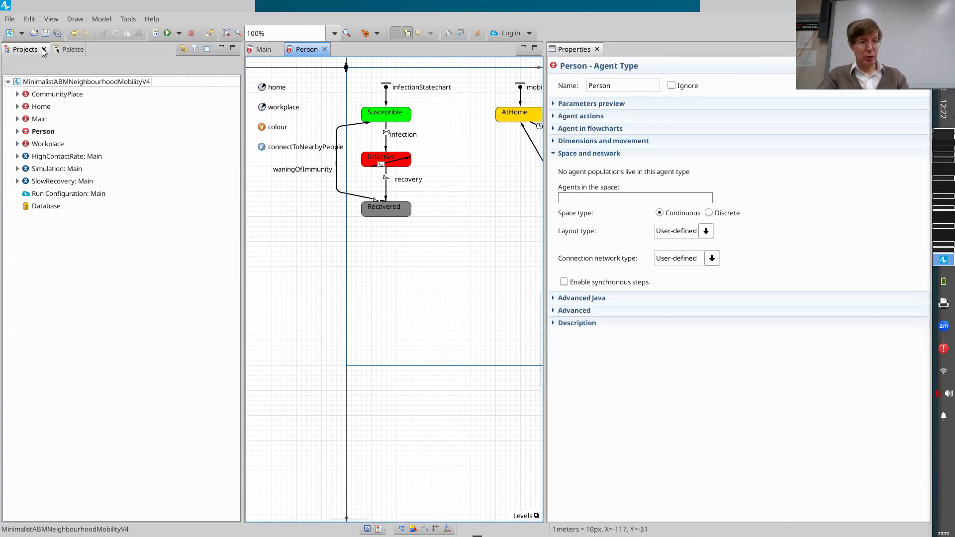
{"action": "left_click", "coordinate": [60, 50]}
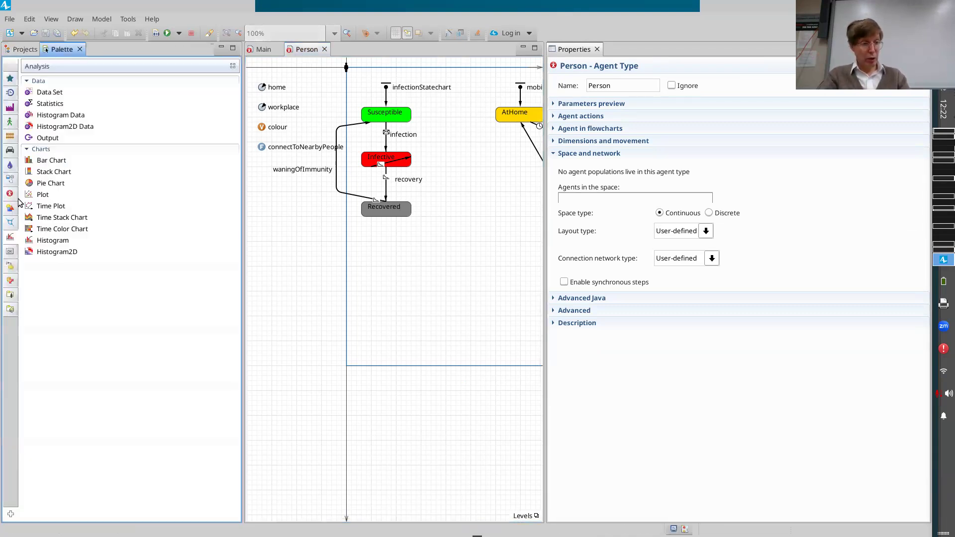
{"action": "left_click", "coordinate": [10, 193]}
{"action": "left_click", "coordinate": [39, 197]}
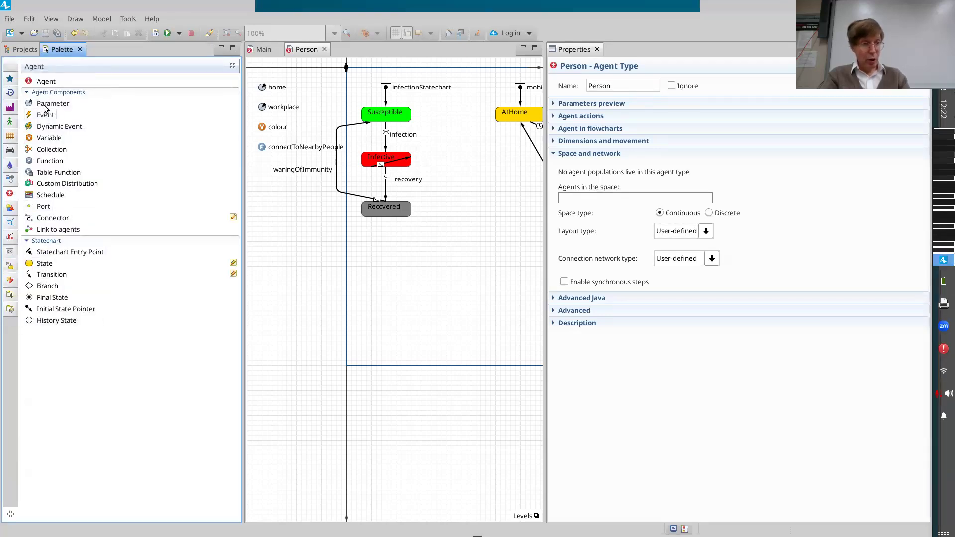
{"action": "left_click_drag", "start_coordinate": [49, 138], "coordinate": [268, 206]}
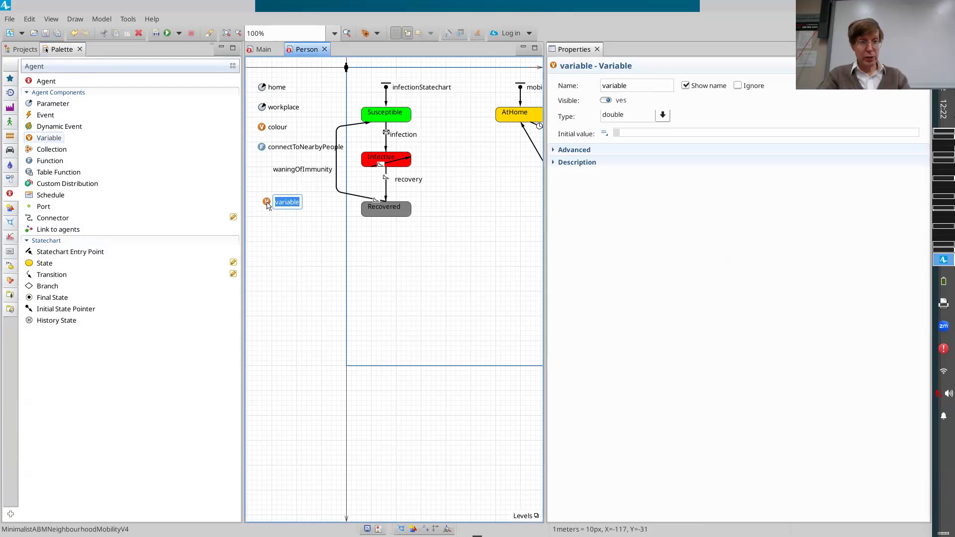
{"action": "type", "text": "countCum"}
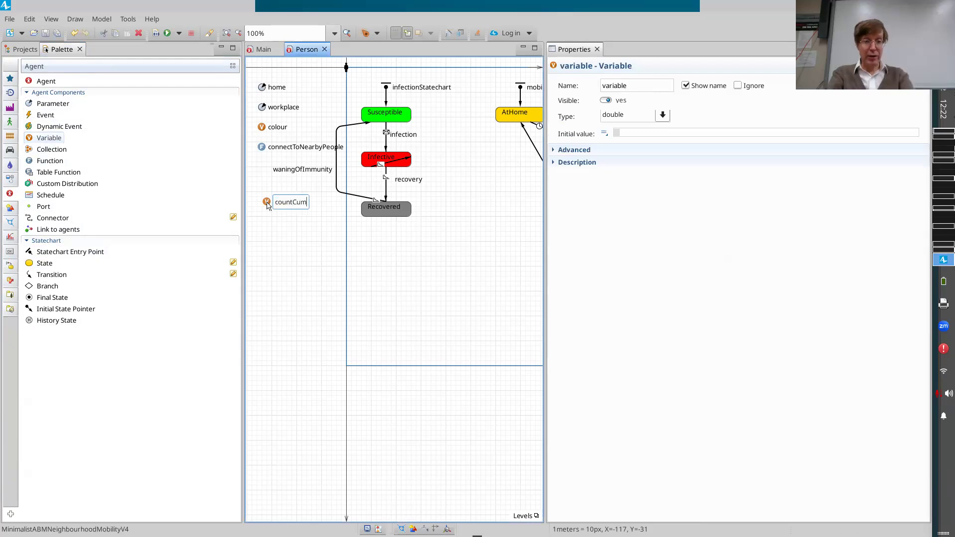
{"action": "type", "text": "ulativeInfections"}
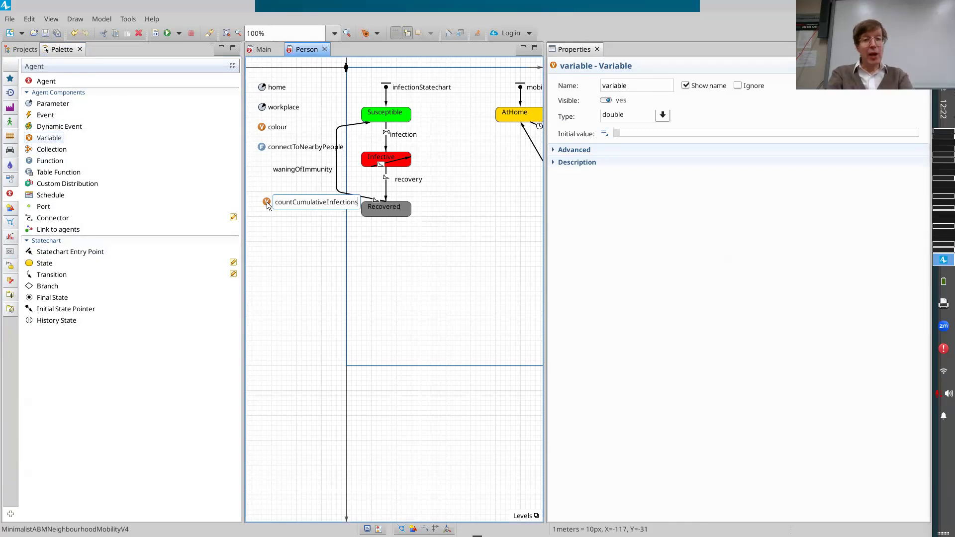
{"action": "type", "text": "ForPerson"}
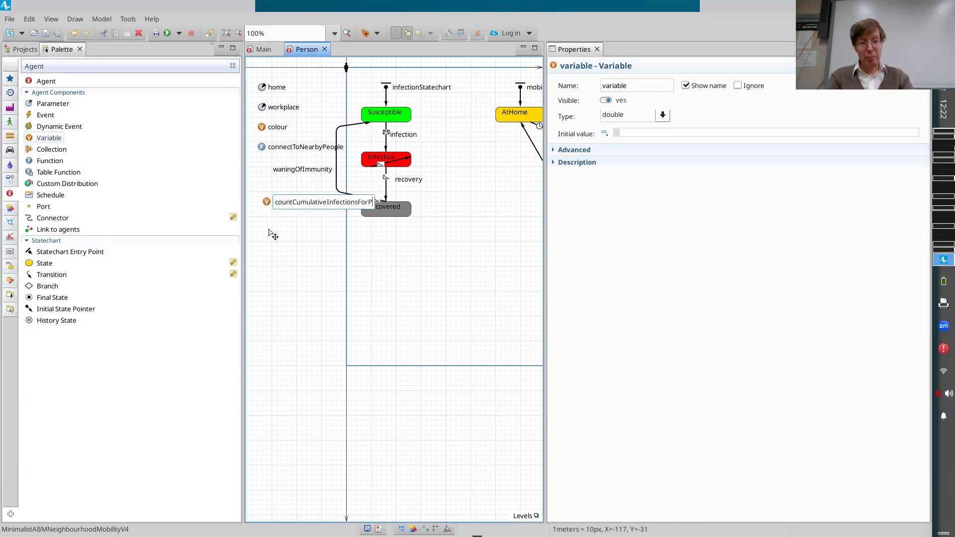
{"action": "key", "text": "Return"}
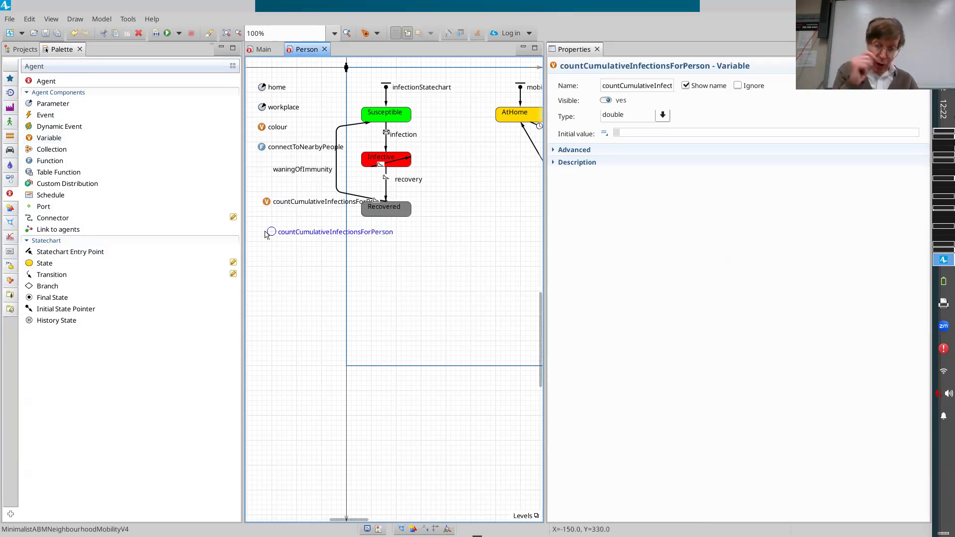
{"action": "left_click_drag", "start_coordinate": [266, 201], "coordinate": [266, 234]}
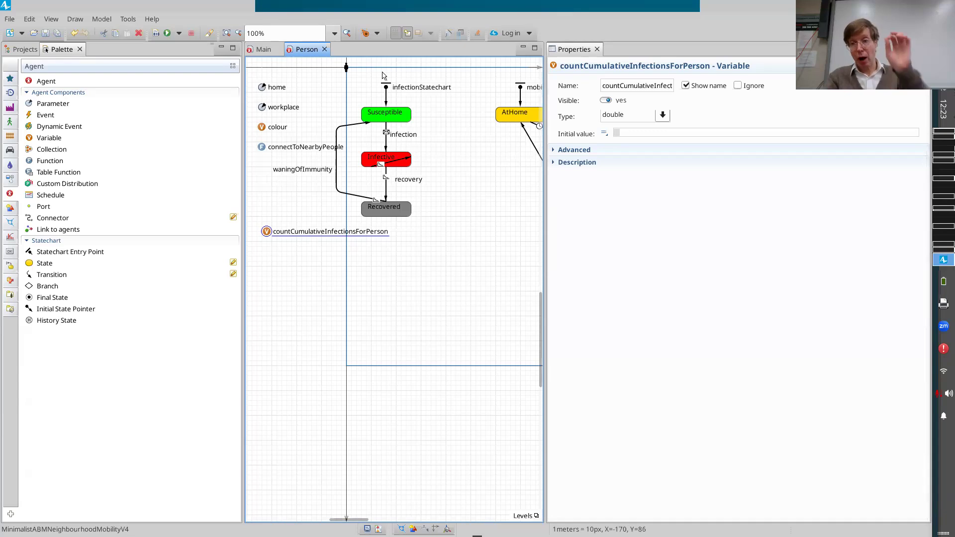
Set the countCumulativeInfectionsForPerson variable's type to int and its initial value to 0.
{"action": "left_click", "coordinate": [661, 115]}
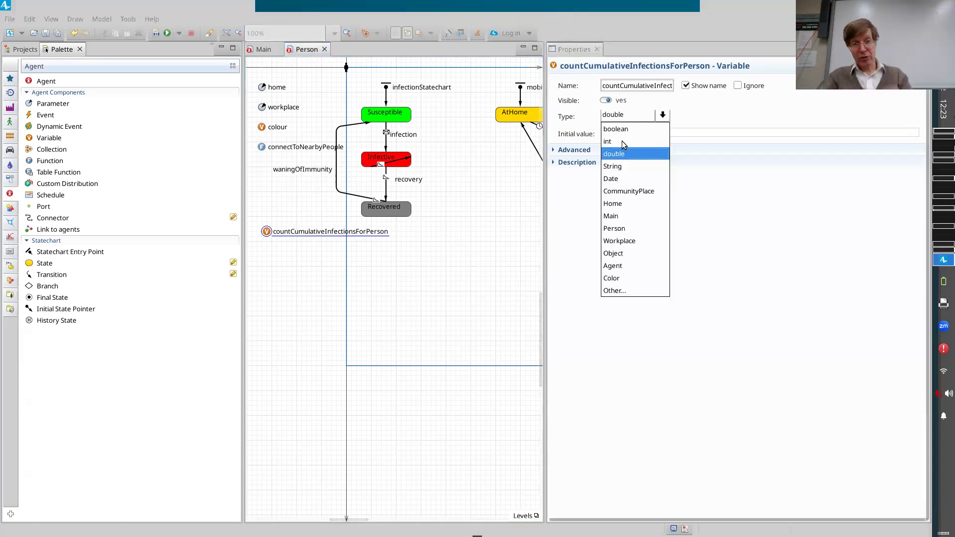
{"action": "left_click", "coordinate": [623, 142]}
{"action": "left_click", "coordinate": [639, 134]}
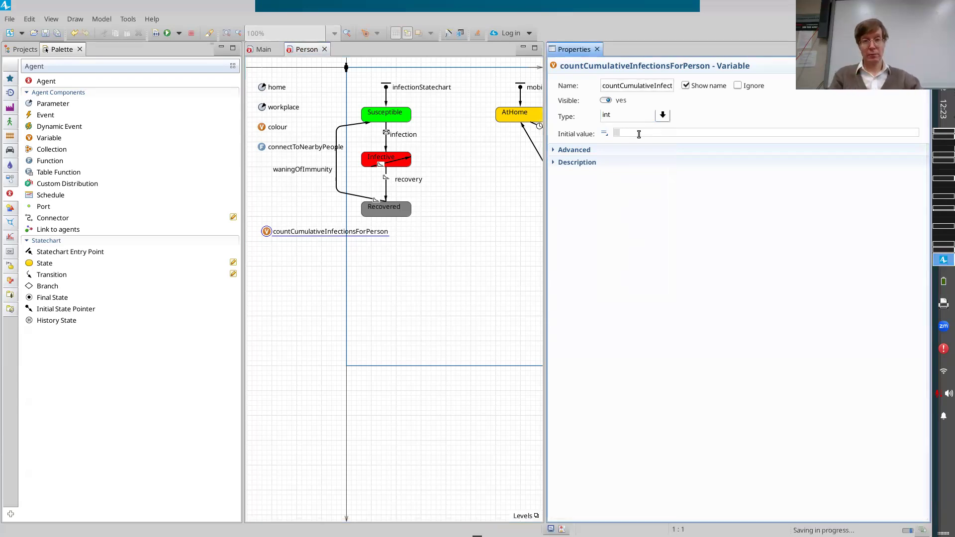
{"action": "type", "text": "0"}
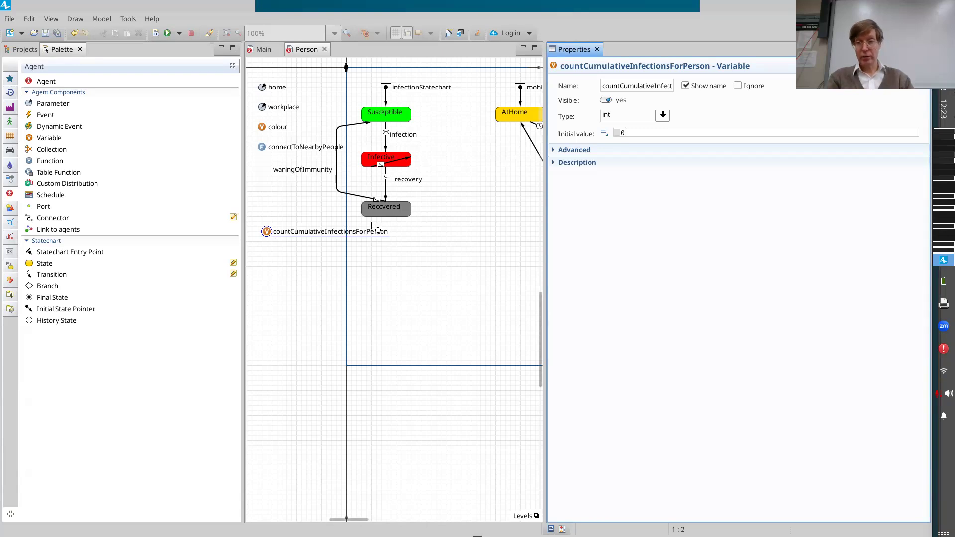
Add the line this.countCumulativeInfectionsForPerson += 1; to the infection transition's action, above the traceln call.
{"action": "left_click", "coordinate": [387, 140]}
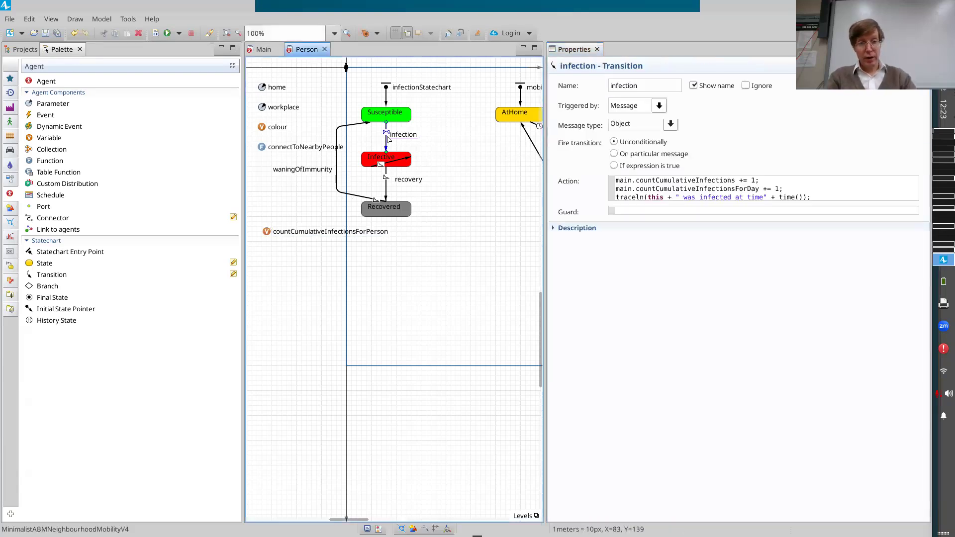
{"action": "left_click", "coordinate": [796, 189]}
{"action": "key", "text": "Return"}
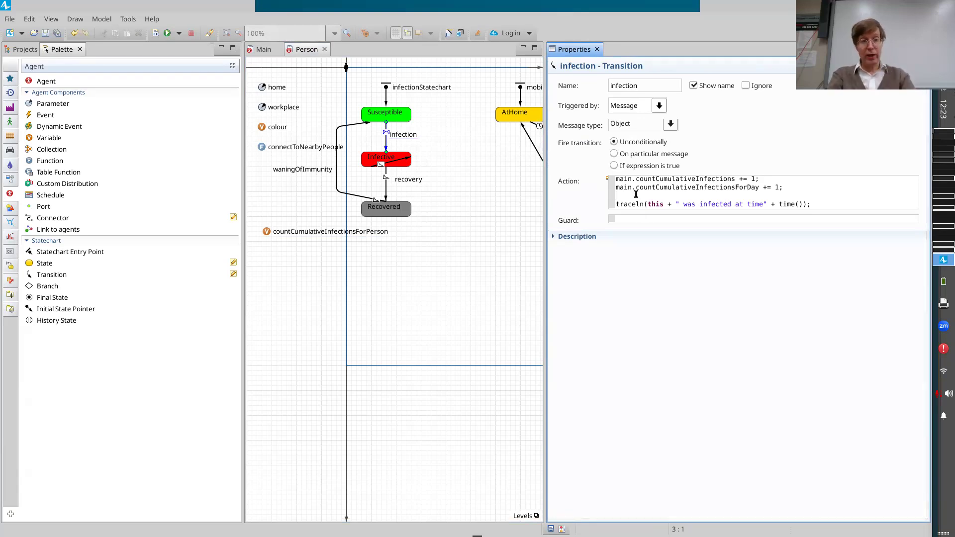
{"action": "type", "text": "count"}
{"action": "key", "text": "BackSpace"}
{"action": "key", "text": "BackSpace"}
{"action": "key", "text": "BackSpace"}
{"action": "key", "text": "BackSpace"}
{"action": "key", "text": "BackSpace"}
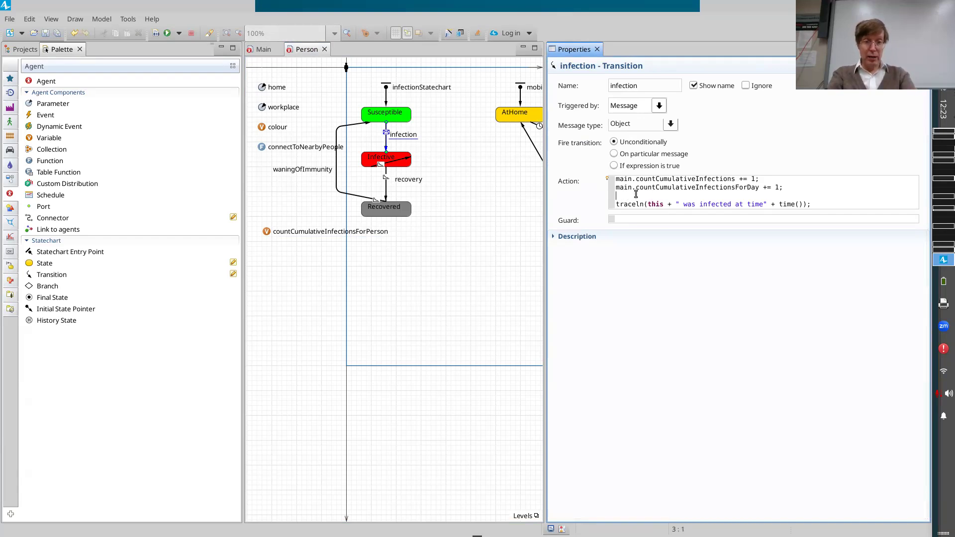
{"action": "type", "text": "this"}
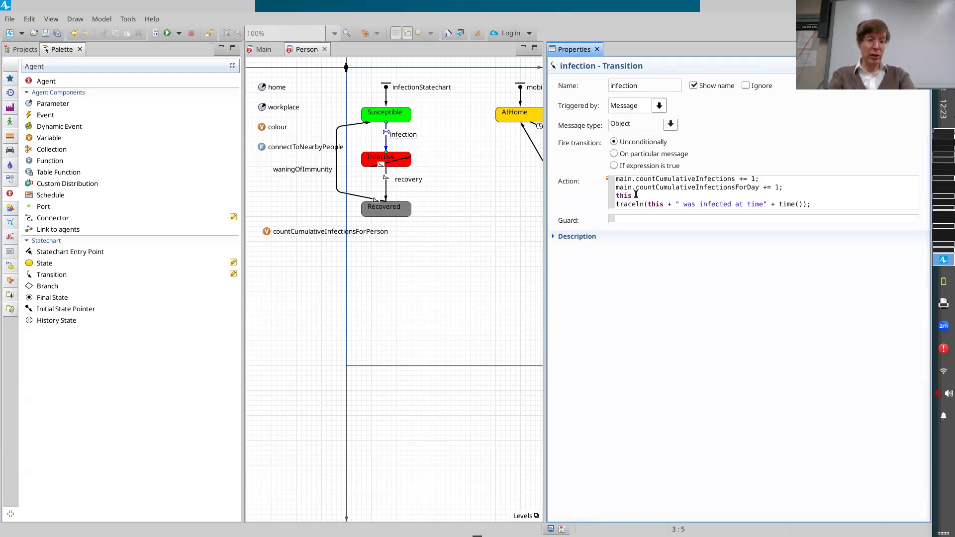
{"action": "type", "text": ".countCum"}
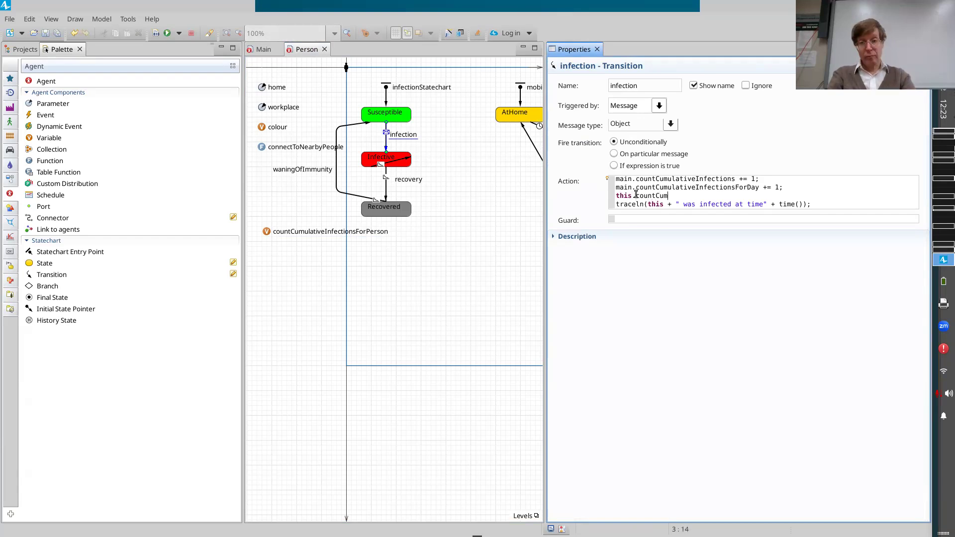
{"action": "key", "text": "ctrl+space"}
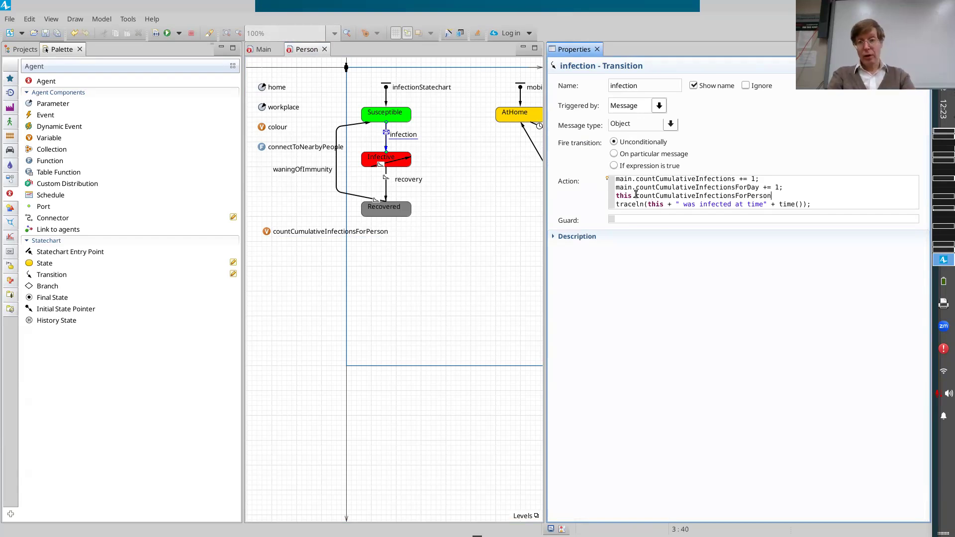
{"action": "type", "text": "+- "}
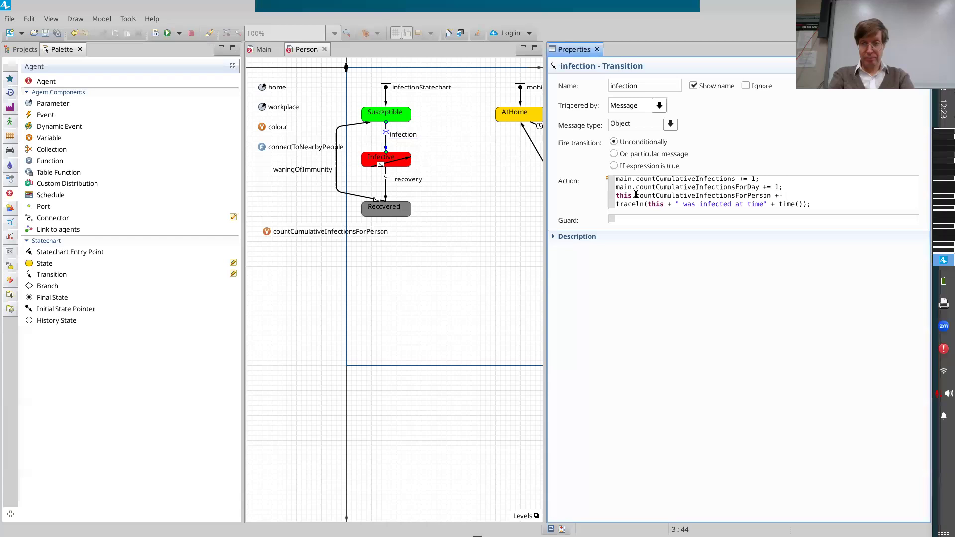
{"action": "type", "text": " 1;"}
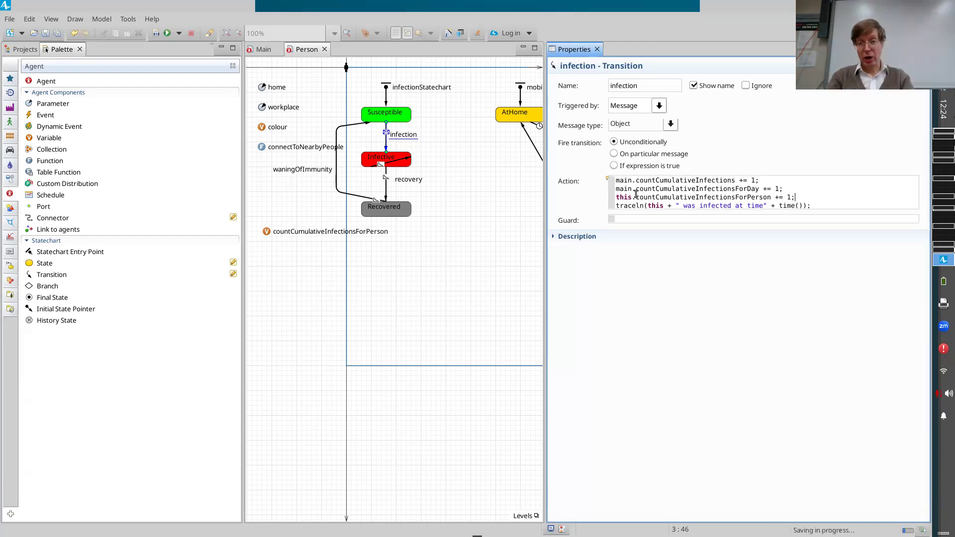
Try removing the "this." prefix from the countCumulativeInfectionsForPerson line in the action code, and undo the removal.
{"action": "key", "text": "ctrl+shift+Home"}
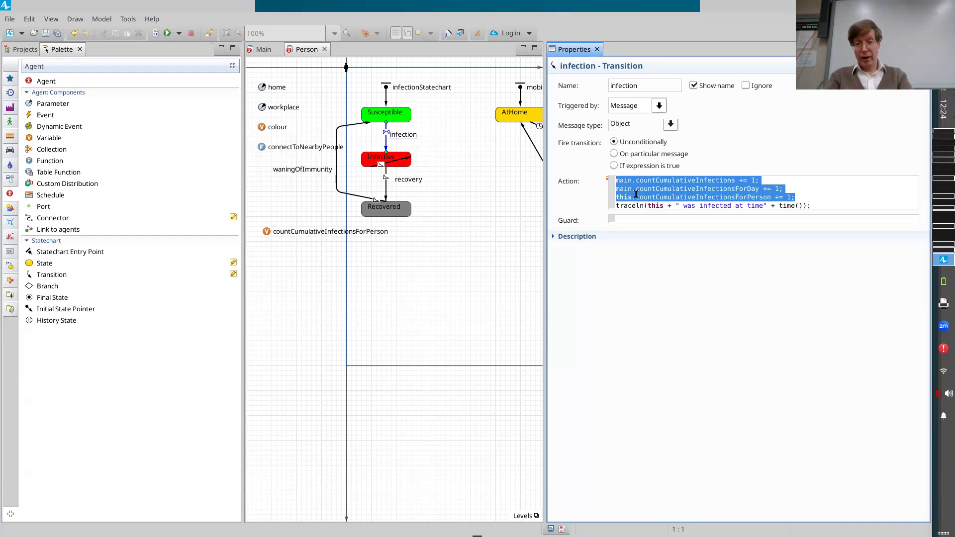
{"action": "key", "text": "Left"}
{"action": "key", "text": "Down"}
{"action": "key", "text": "ctrl+shift+Right"}
{"action": "key", "text": "shift+Right"}
{"action": "key", "text": "Delete"}
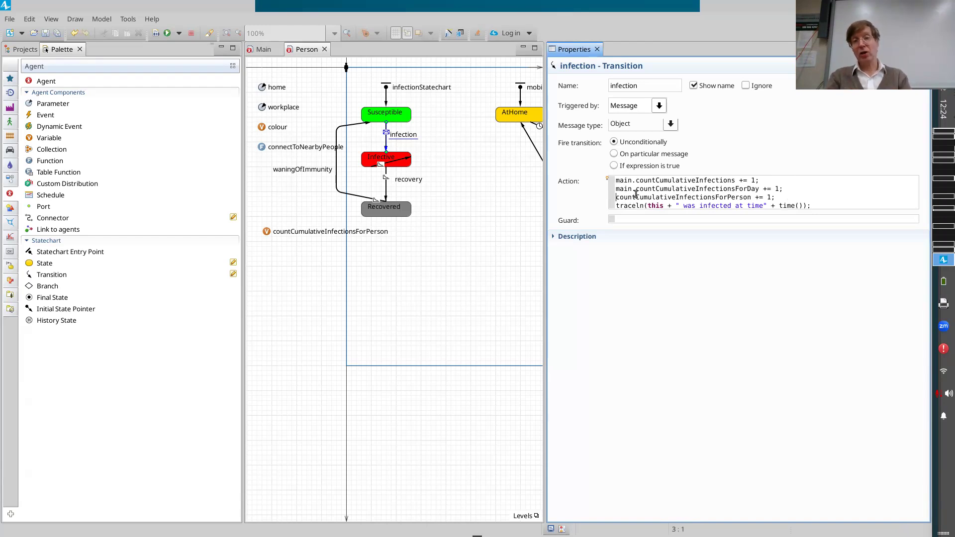
{"action": "key", "text": "ctrl+z"}
{"action": "key", "text": "shift+Home"}
{"action": "key", "text": "Delete"}
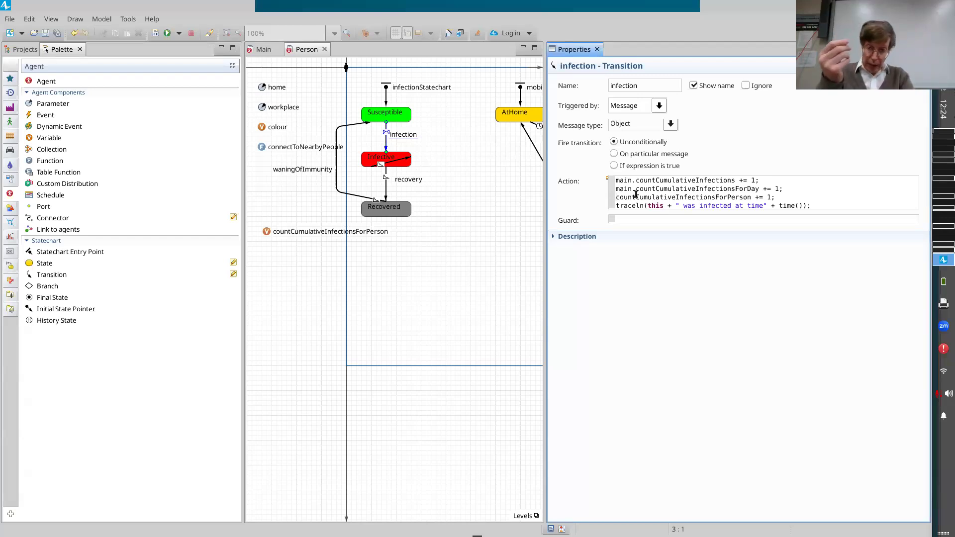
{"action": "key", "text": "ctrl+z"}
Save the model and build it.
{"action": "key", "text": "ctrl+s"}
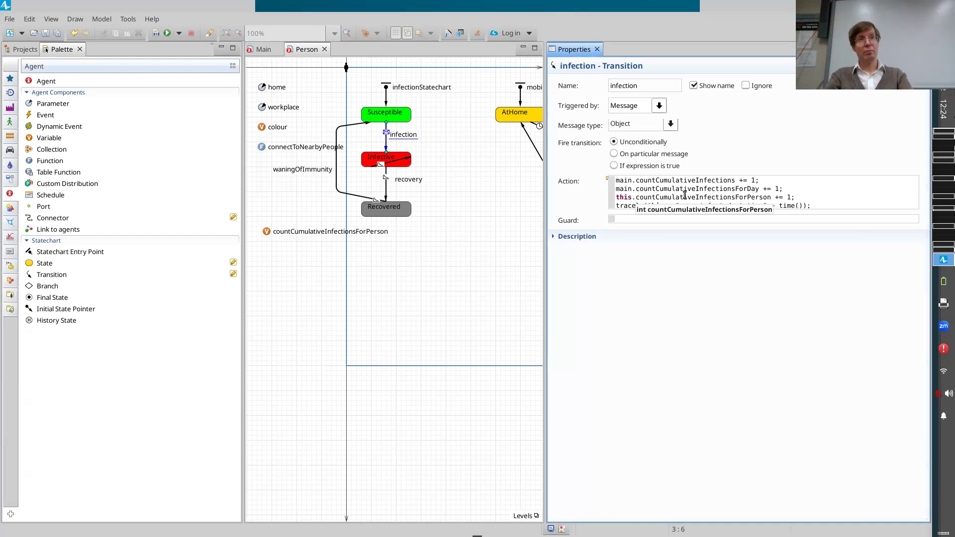
{"action": "key", "text": "ctrl+s"}
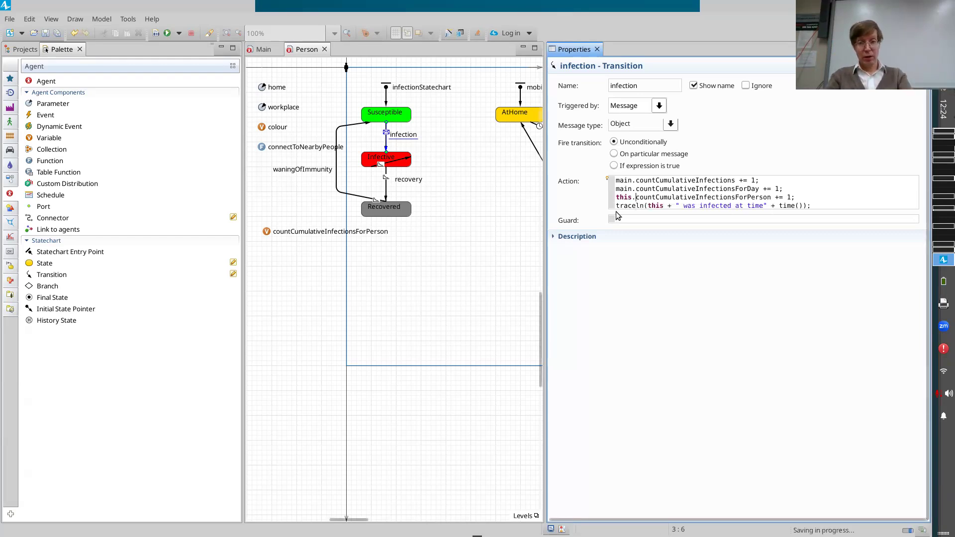
{"action": "left_click", "coordinate": [157, 35]}
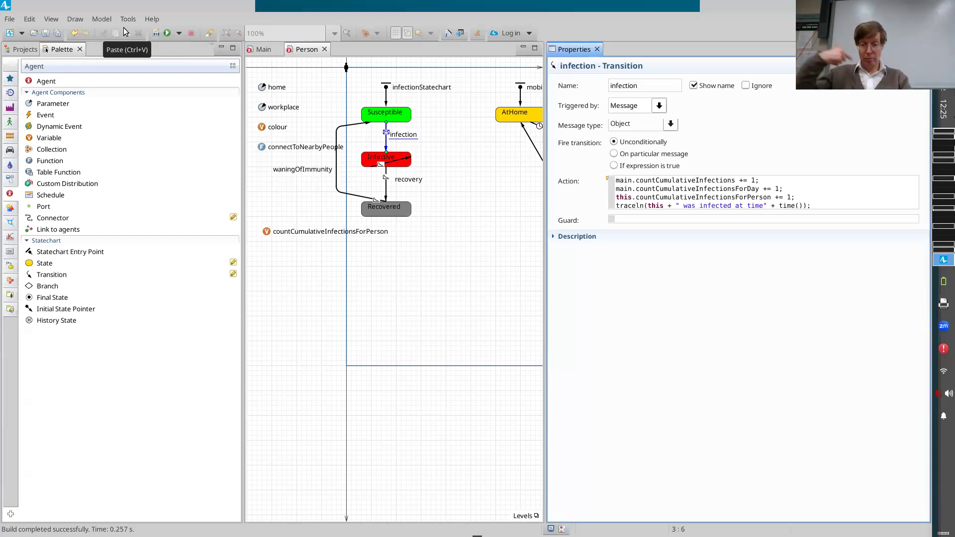
Delete the "this." prefix from the per-person increment once more and undo the deletion.
{"action": "key", "text": "shift+Home"}
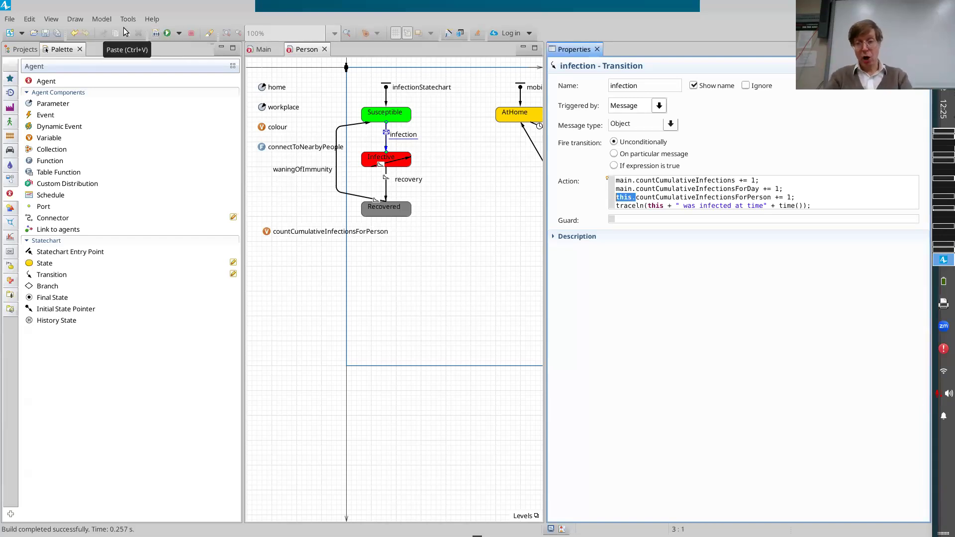
{"action": "key", "text": "BackSpace"}
{"action": "key", "text": "ctrl+z"}
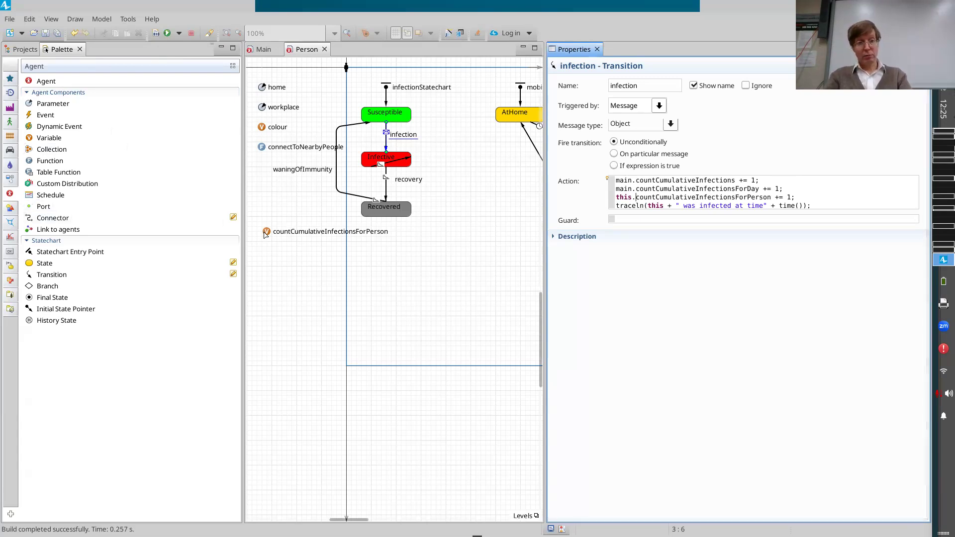
Rebuild the model and run the Simulation experiment.
{"action": "left_click", "coordinate": [156, 33]}
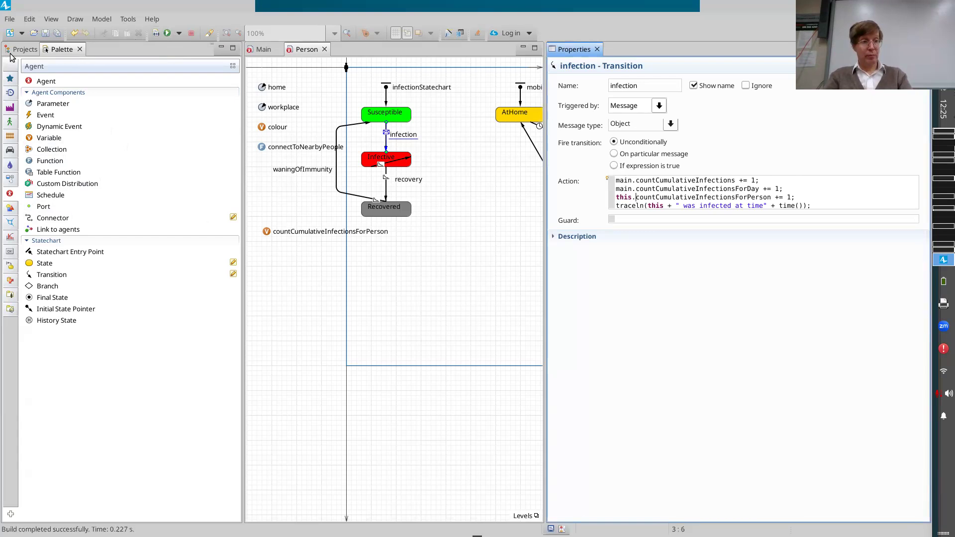
{"action": "left_click", "coordinate": [20, 50]}
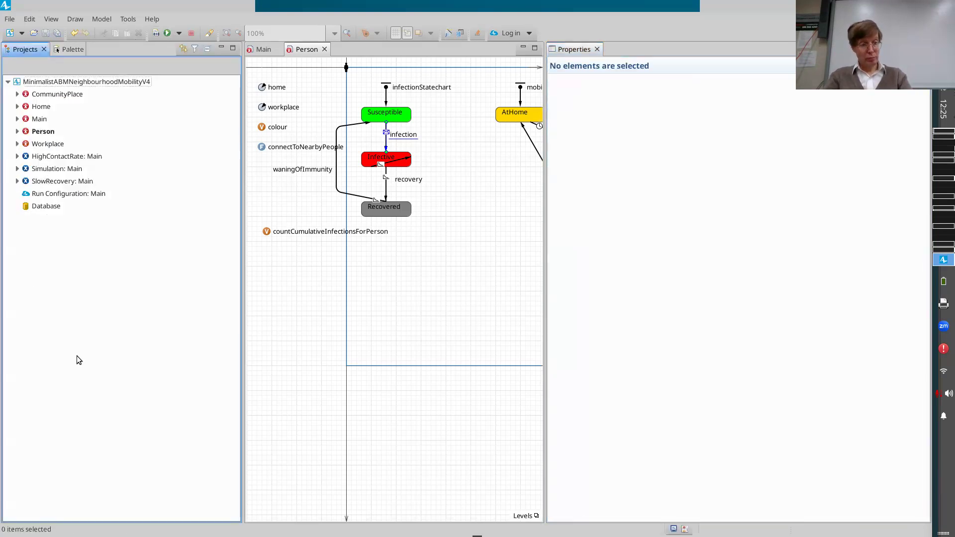
{"action": "right_click", "coordinate": [59, 169]}
{"action": "left_click", "coordinate": [81, 321]}
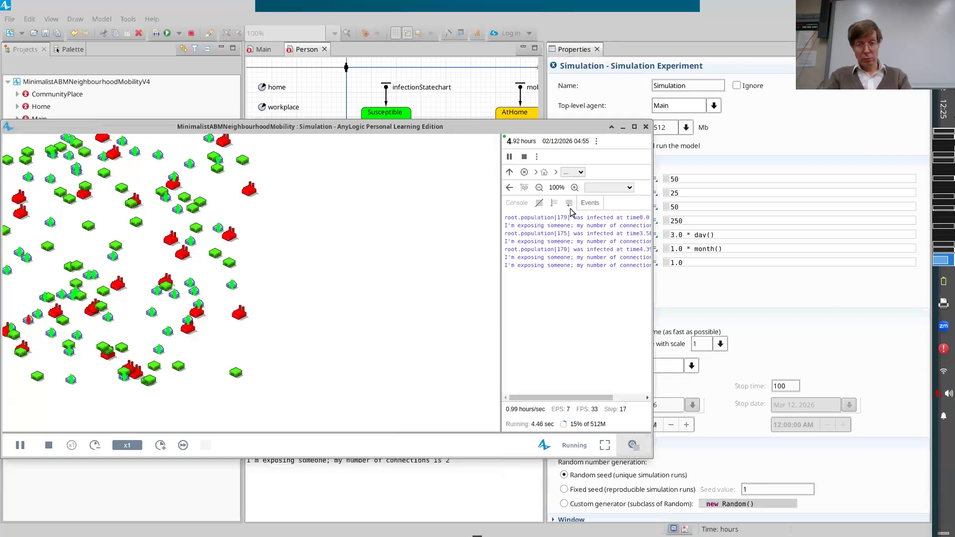
Examine countCumulativeInfectionsForPerson for the person at population index 0 while speeding the run up to virtual time, and stop the run.
{"action": "left_click", "coordinate": [572, 172]}
{"action": "left_click", "coordinate": [590, 232]}
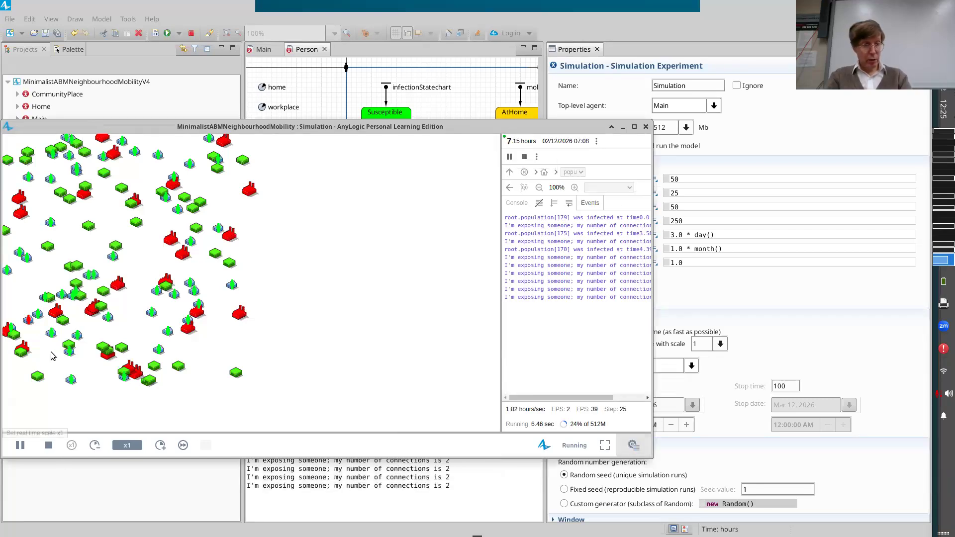
{"action": "left_click", "coordinate": [161, 445]}
{"action": "left_click", "coordinate": [160, 446]}
{"action": "left_click", "coordinate": [160, 446]}
{"action": "left_click", "coordinate": [161, 445]}
{"action": "left_click", "coordinate": [160, 446]}
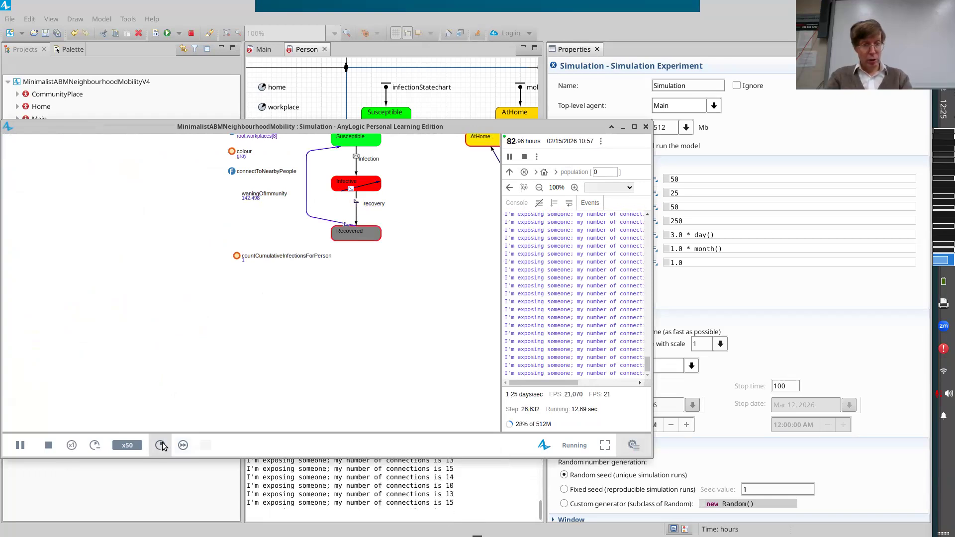
{"action": "left_click", "coordinate": [161, 446]}
{"action": "left_click", "coordinate": [160, 446]}
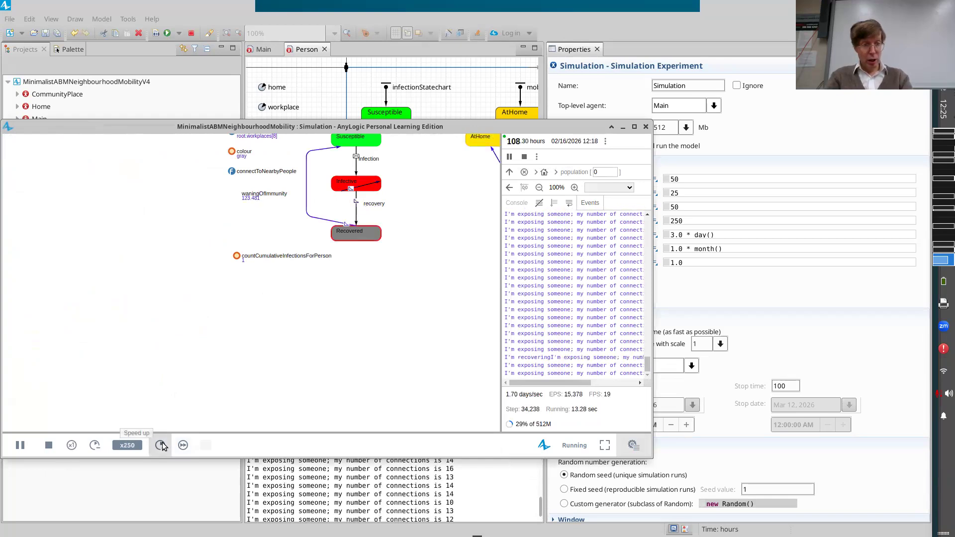
{"action": "left_click", "coordinate": [183, 446]}
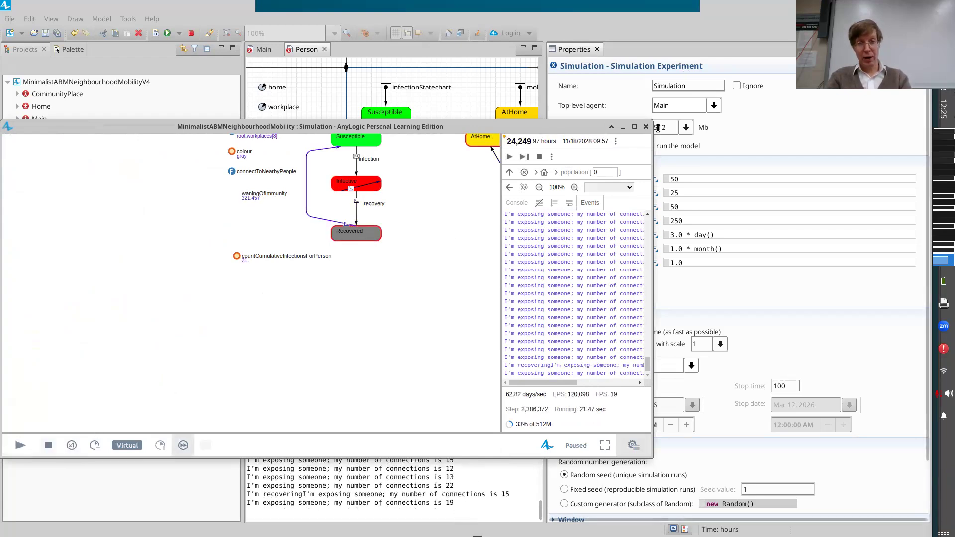
{"action": "left_click", "coordinate": [191, 34]}
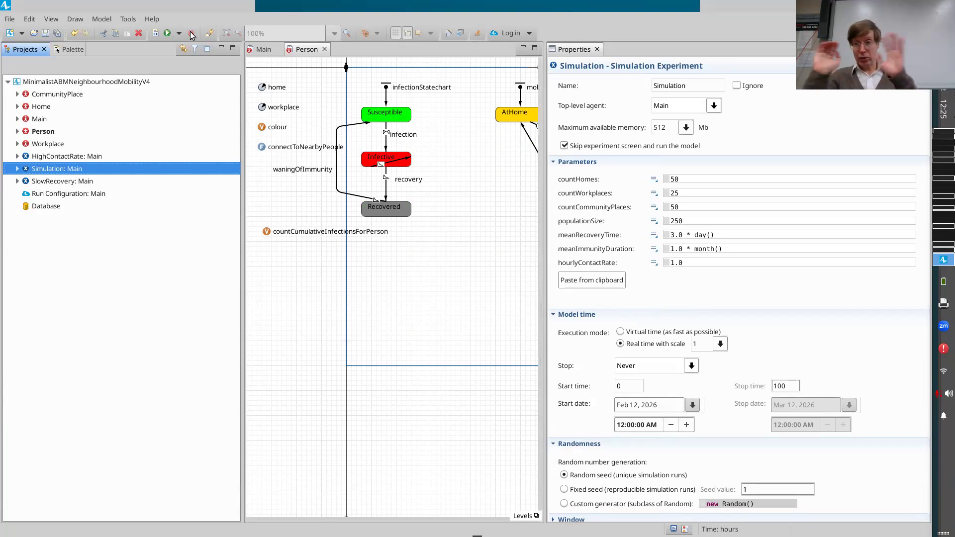
Add a new Count statistic to the population in Main and move it above PrevalentCaseCount.
{"action": "left_click", "coordinate": [261, 50]}
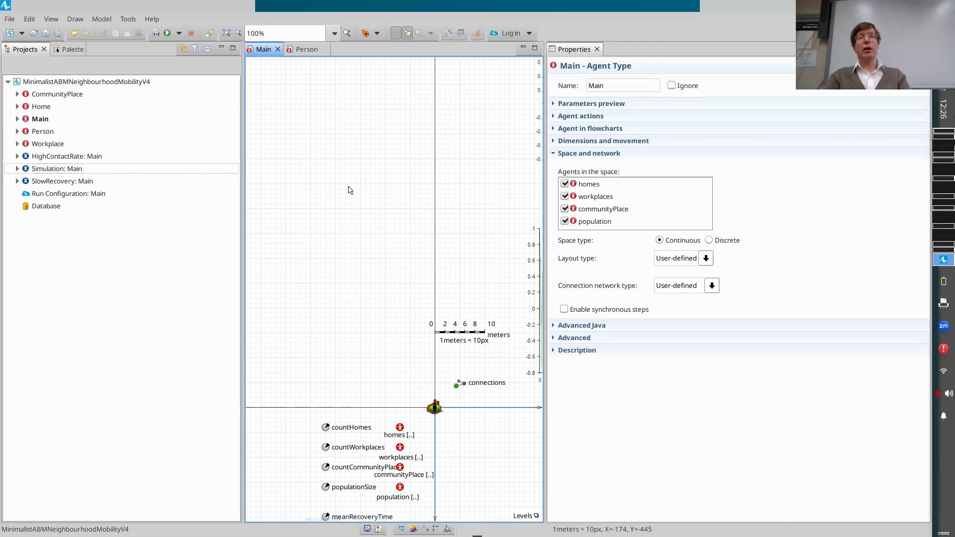
{"action": "scroll", "coordinate": [350, 189], "scroll_direction": "down", "scroll_amount": 8}
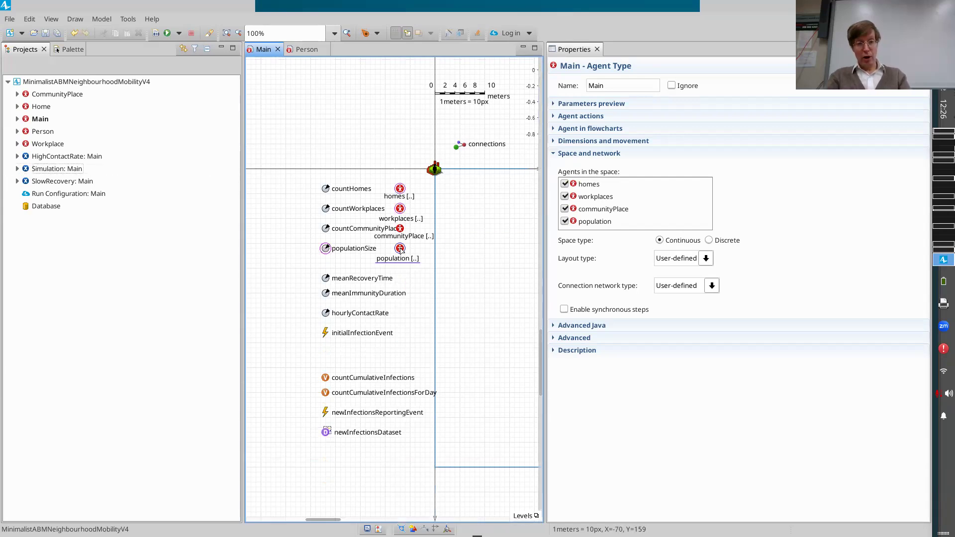
{"action": "left_click", "coordinate": [401, 249]}
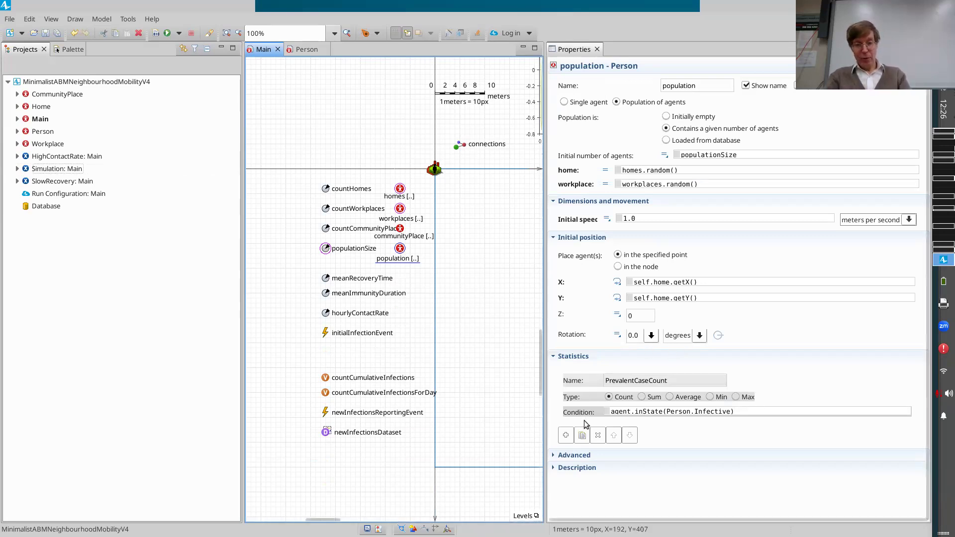
{"action": "left_click", "coordinate": [565, 436]}
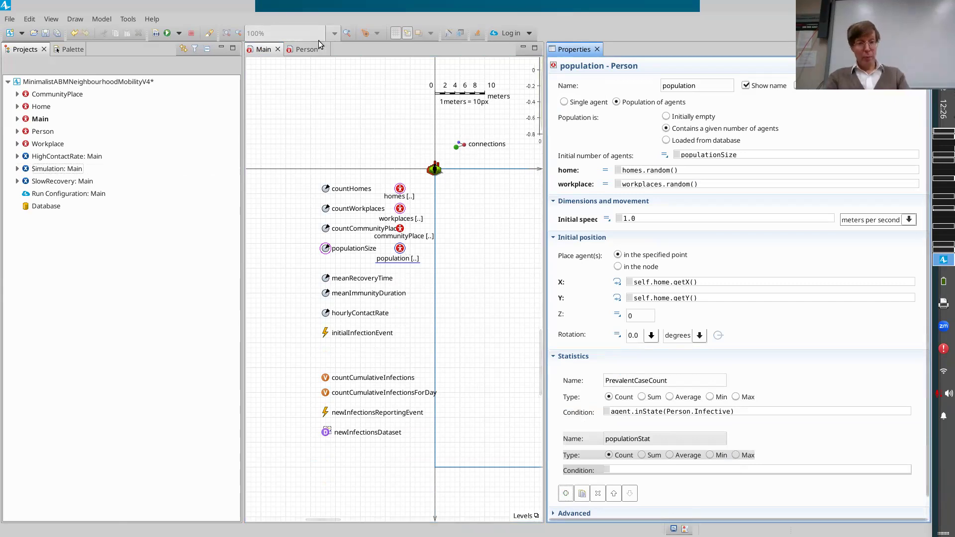
{"action": "scroll", "coordinate": [502, 267], "scroll_direction": "right", "scroll_amount": 1}
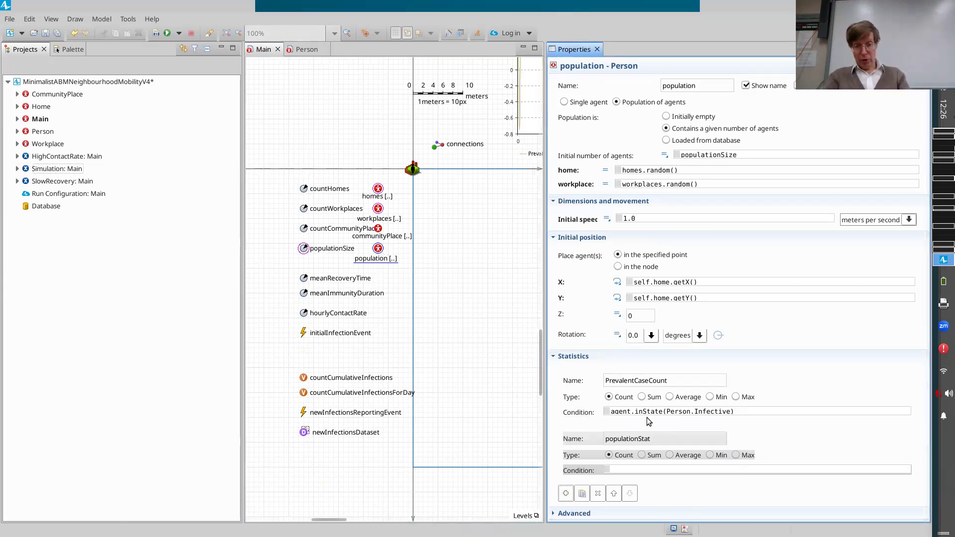
{"action": "left_click", "coordinate": [653, 435]}
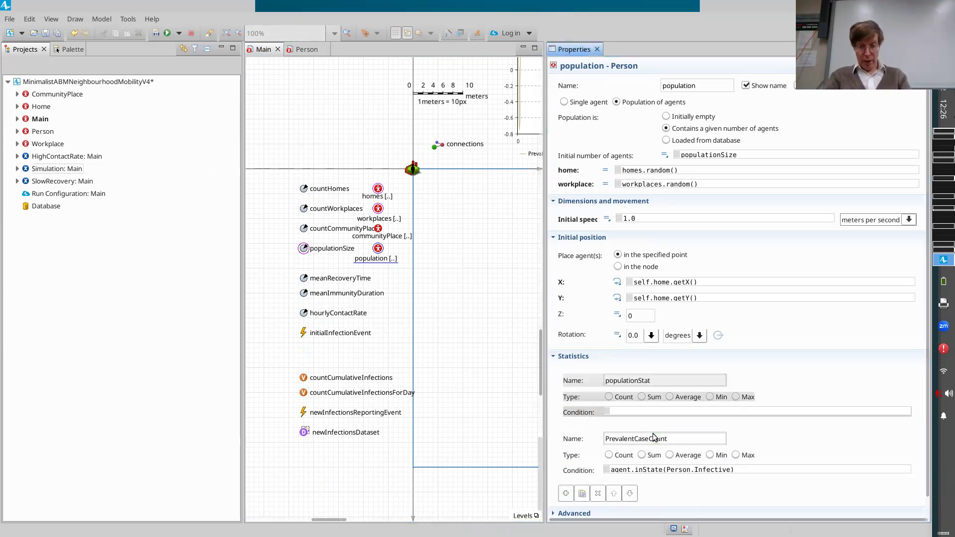
{"action": "scroll", "coordinate": [657, 383], "scroll_direction": "down", "scroll_amount": 1}
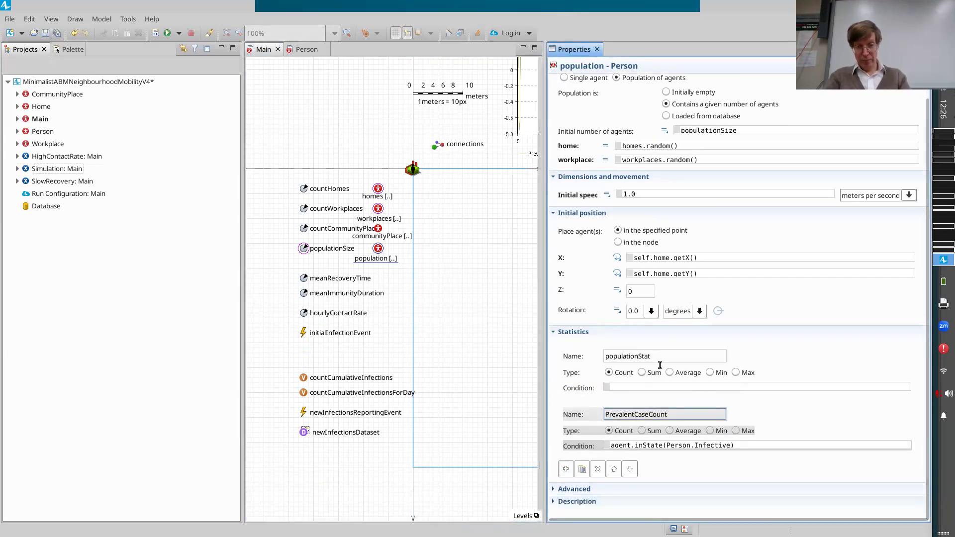
Rename the new population statistic as AverageInfectionCount.
{"action": "left_click", "coordinate": [557, 346]}
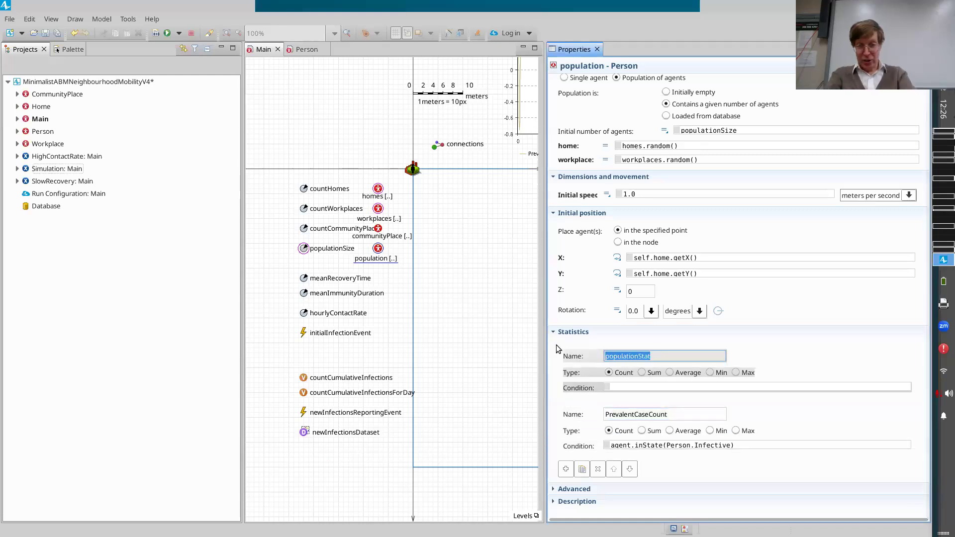
{"action": "type", "text": "aev"}
{"action": "key", "text": "BackSpace"}
{"action": "key", "text": "BackSpace"}
{"action": "type", "text": "v"}
{"action": "key", "text": "BackSpace"}
{"action": "key", "text": "BackSpace"}
{"action": "type", "text": "Aver"}
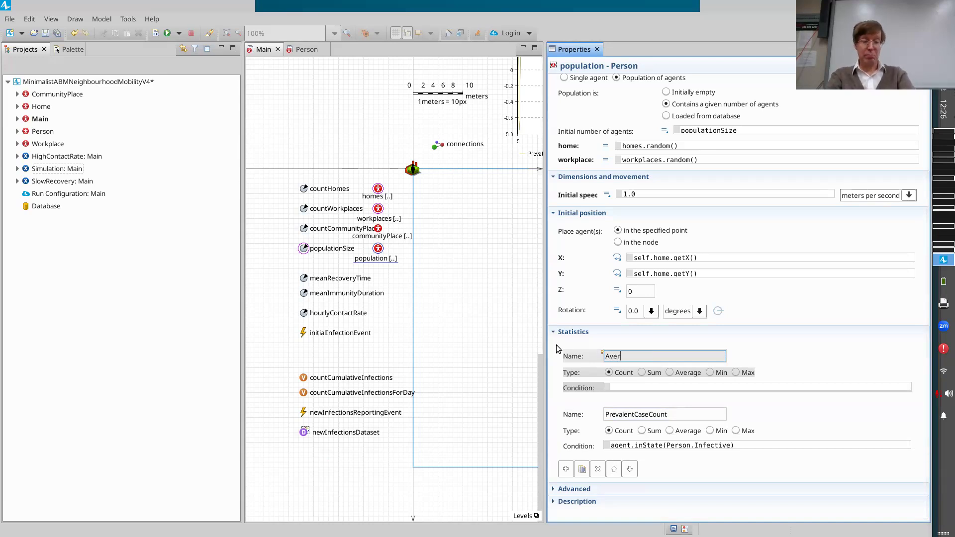
{"action": "type", "text": "ageInfe"}
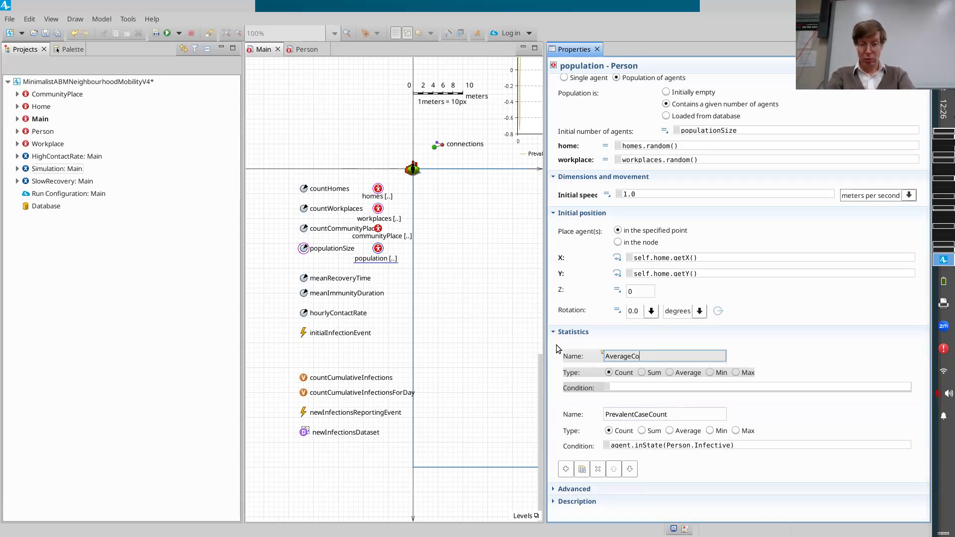
{"action": "type", "text": "ctious"}
{"action": "key", "text": "BackSpace"}
{"action": "key", "text": "BackSpace"}
{"action": "key", "text": "BackSpace"}
{"action": "key", "text": "BackSpace"}
{"action": "type", "text": "ionC"}
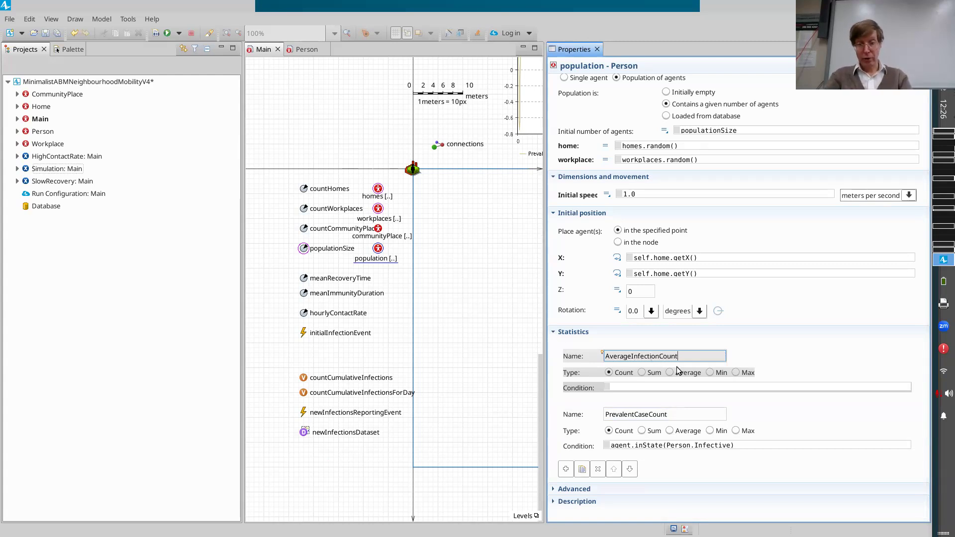
Save the model and make AverageInfectionCount an Average statistic with the expression agent.cumulativeInfectionCountForPerson.
{"action": "key", "text": "ctrl+s"}
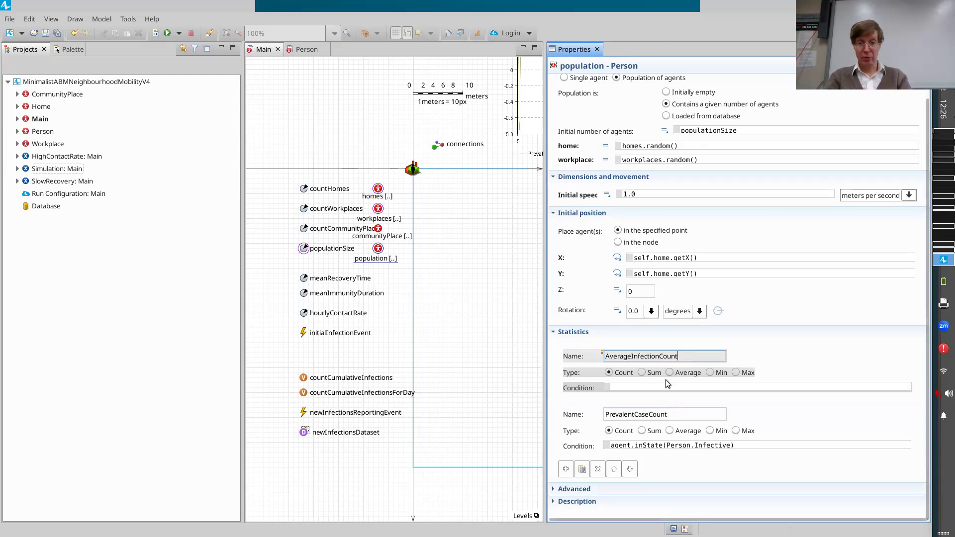
{"action": "left_click", "coordinate": [670, 372]}
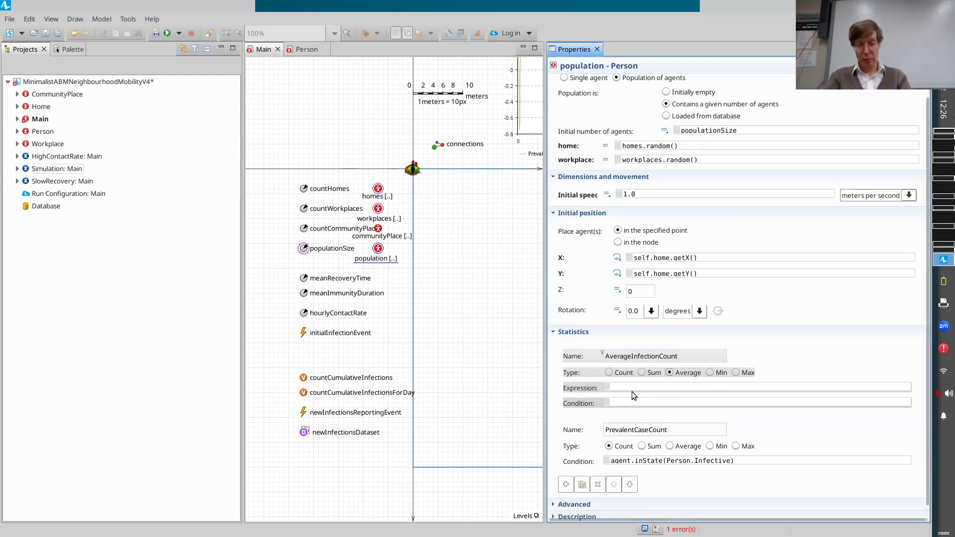
{"action": "left_click", "coordinate": [631, 388]}
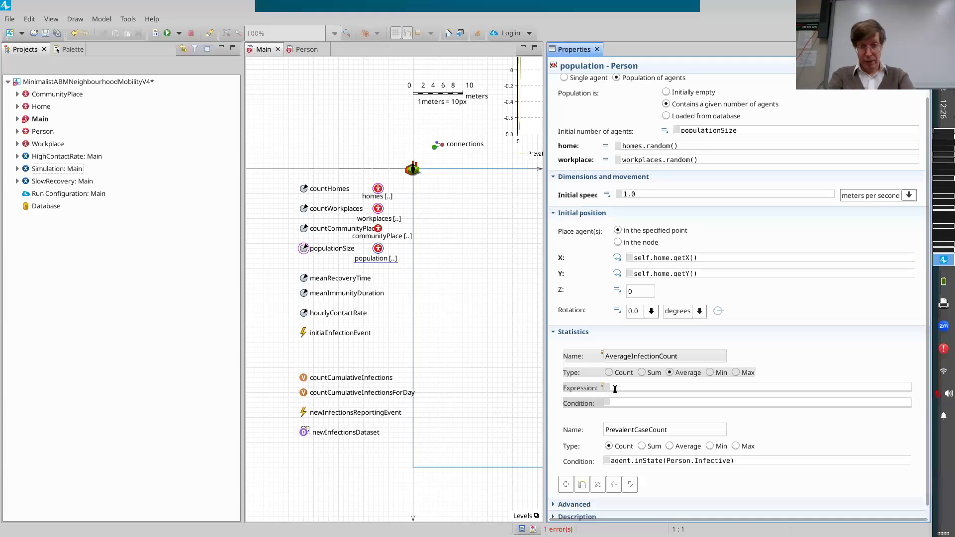
{"action": "type", "text": "nt."}
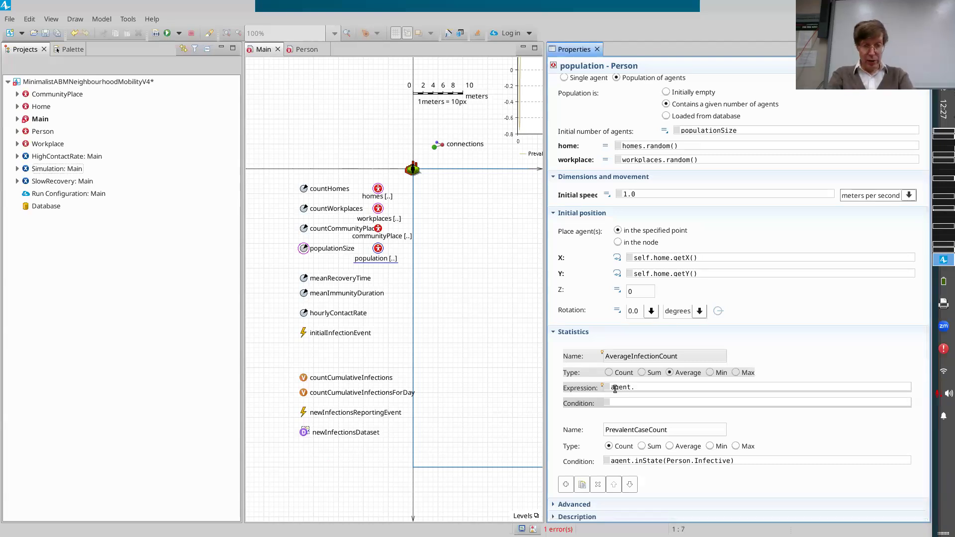
{"action": "type", "text": "cumulative"}
{"action": "key", "text": "BackSpace"}
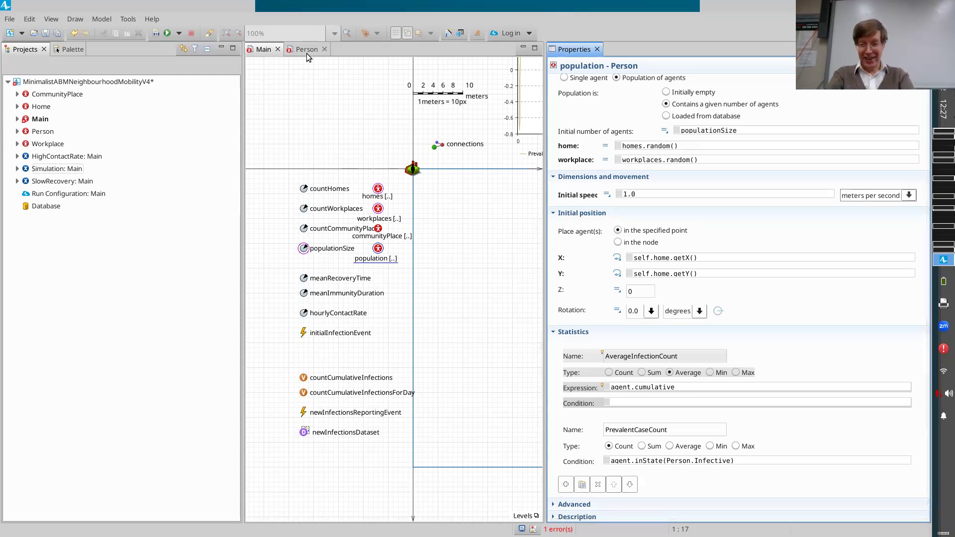
{"action": "type", "text": "InfectionCountForPerso"}
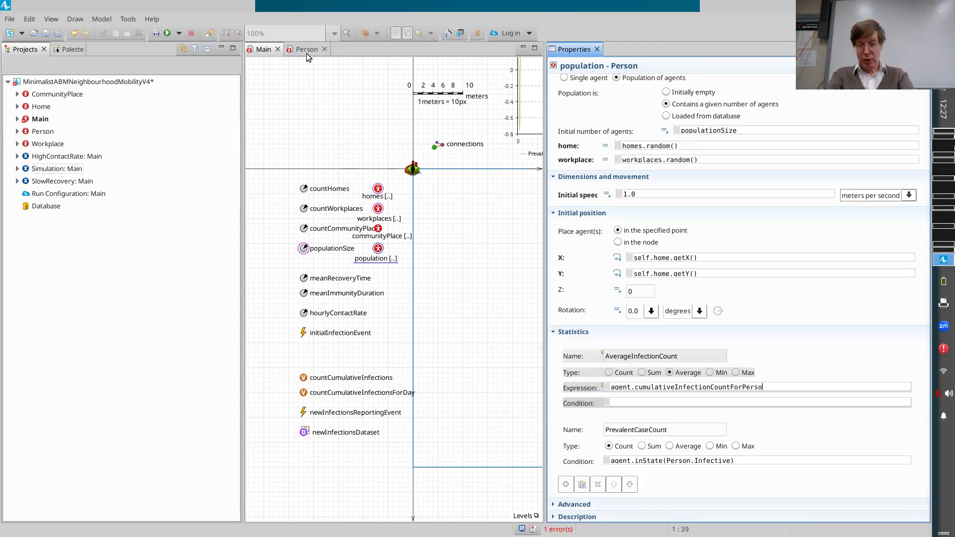
{"action": "type", "text": "n"}
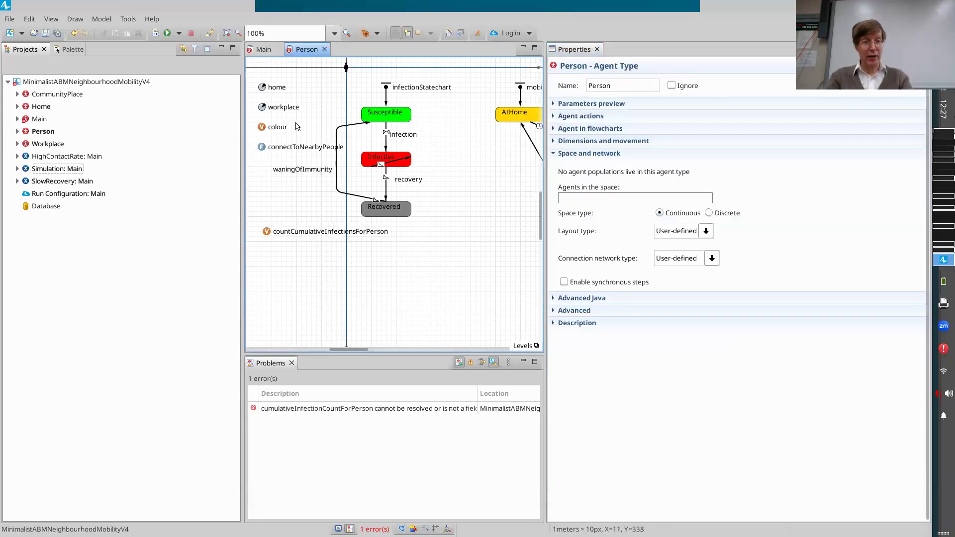
In Main's population, change the variable name in the AverageInfectionCount expression to begin with countCumulative.
{"action": "left_click", "coordinate": [260, 51]}
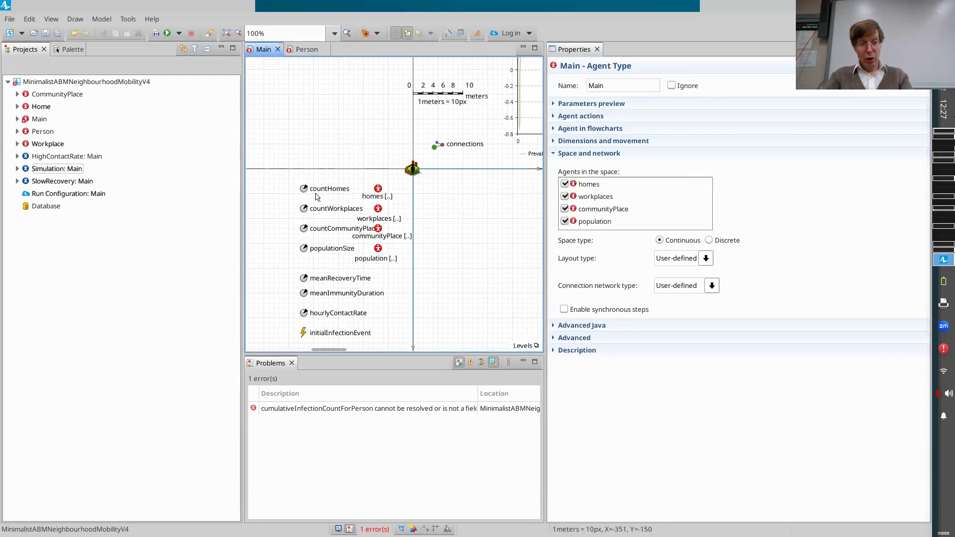
{"action": "scroll", "coordinate": [324, 319], "scroll_direction": "down", "scroll_amount": 5}
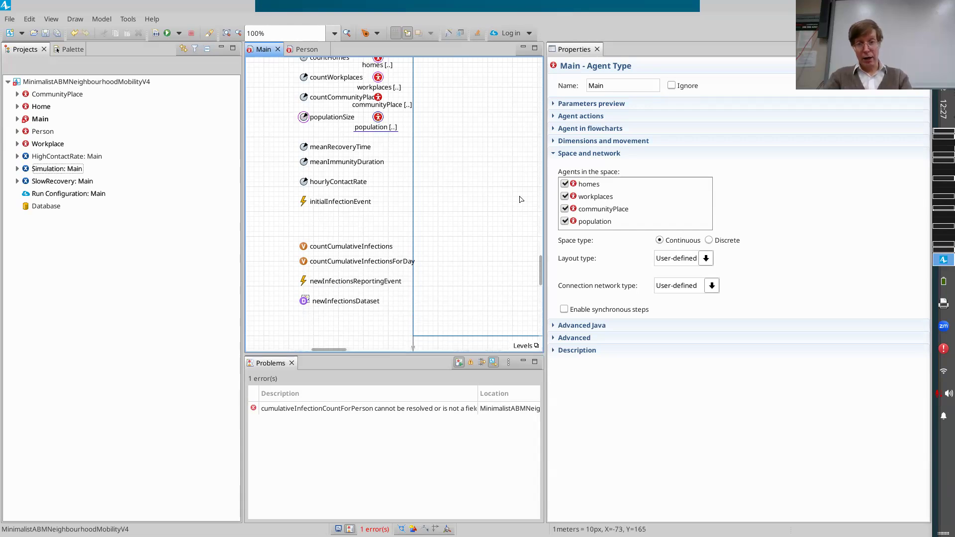
{"action": "scroll", "coordinate": [697, 336], "scroll_direction": "down", "scroll_amount": 3}
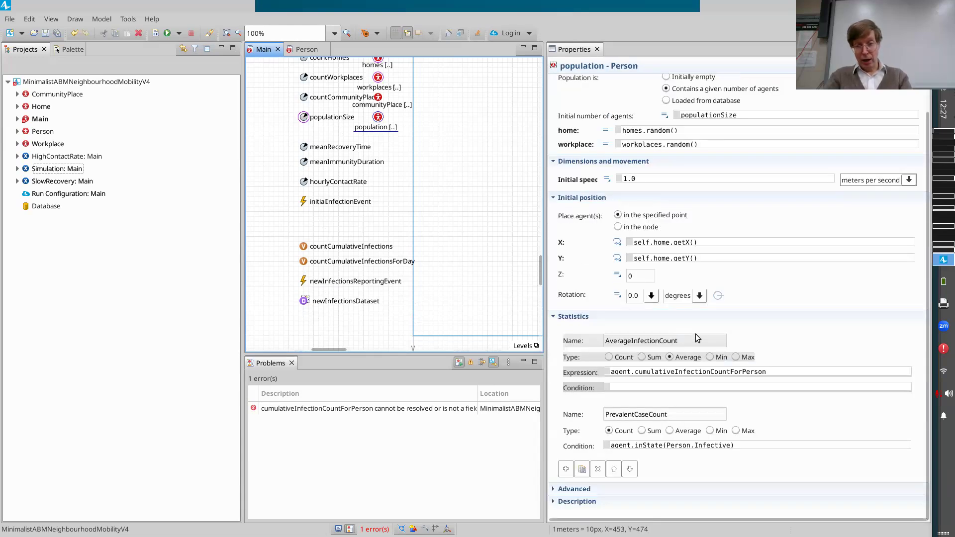
{"action": "left_click", "coordinate": [715, 372]}
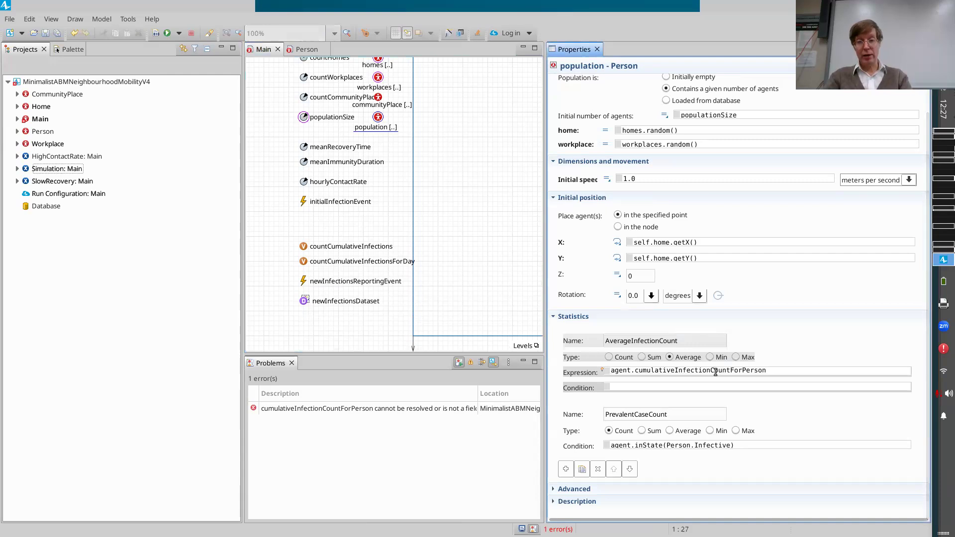
{"action": "key", "text": "Left"}
{"action": "key", "text": "Left"}
{"action": "key", "text": "Left"}
{"action": "key", "text": "Left"}
{"action": "key", "text": "Left"}
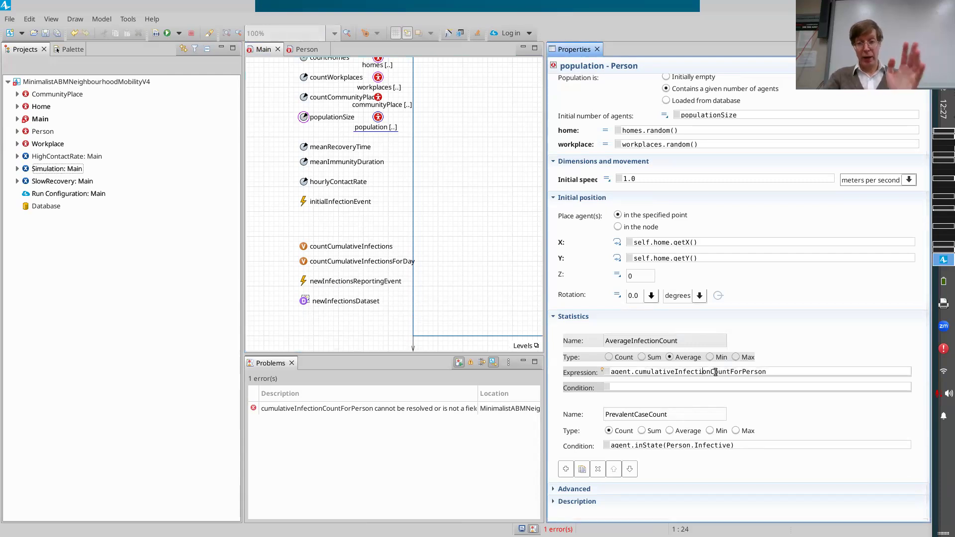
{"action": "key", "text": "ctrl+Left"}
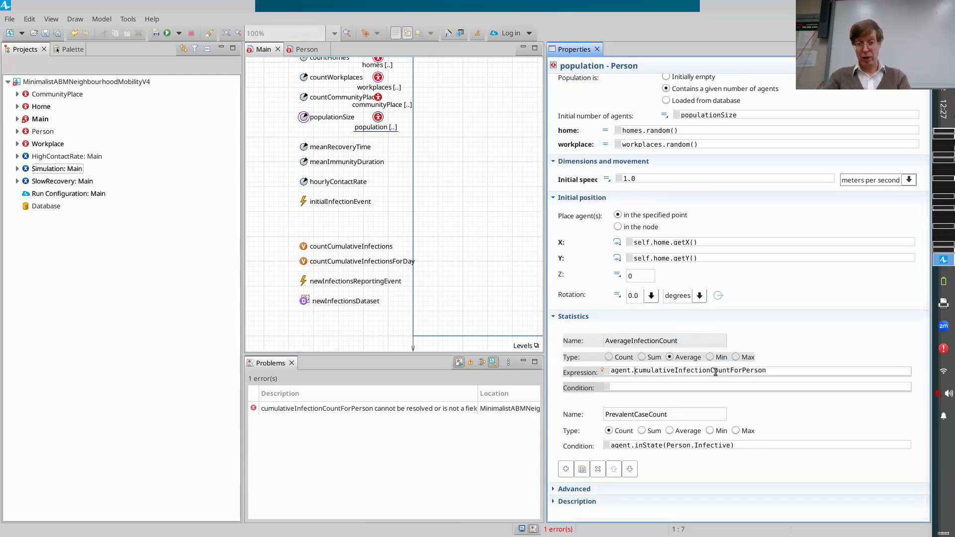
{"action": "key", "text": "shift+Right"}
{"action": "key", "text": "shift+Right"}
{"action": "key", "text": "shift+Right"}
{"action": "key", "text": "shift+Right"}
{"action": "key", "text": "shift+Right"}
{"action": "key", "text": "shift+Right"}
{"action": "key", "text": "shift+Right"}
{"action": "key", "text": "shift+Right"}
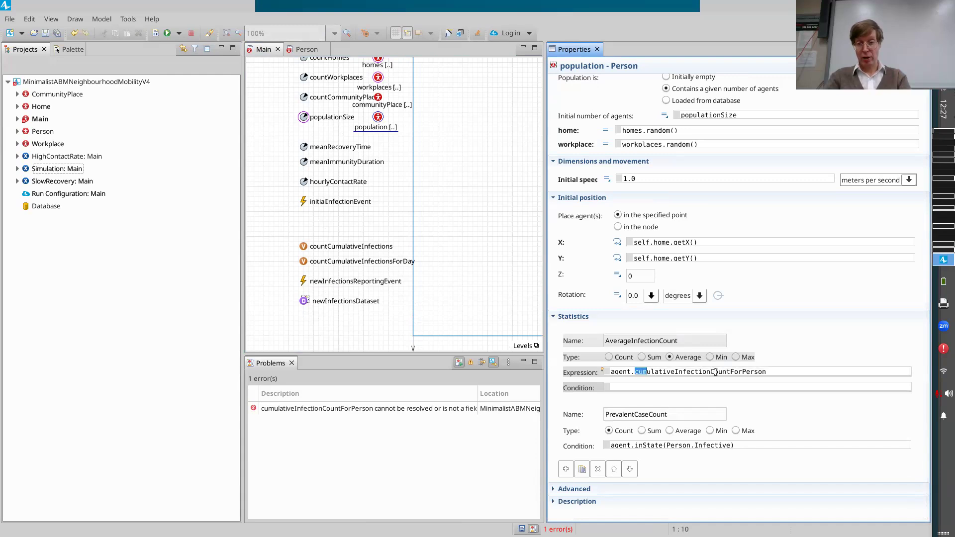
{"action": "key", "text": "Left"}
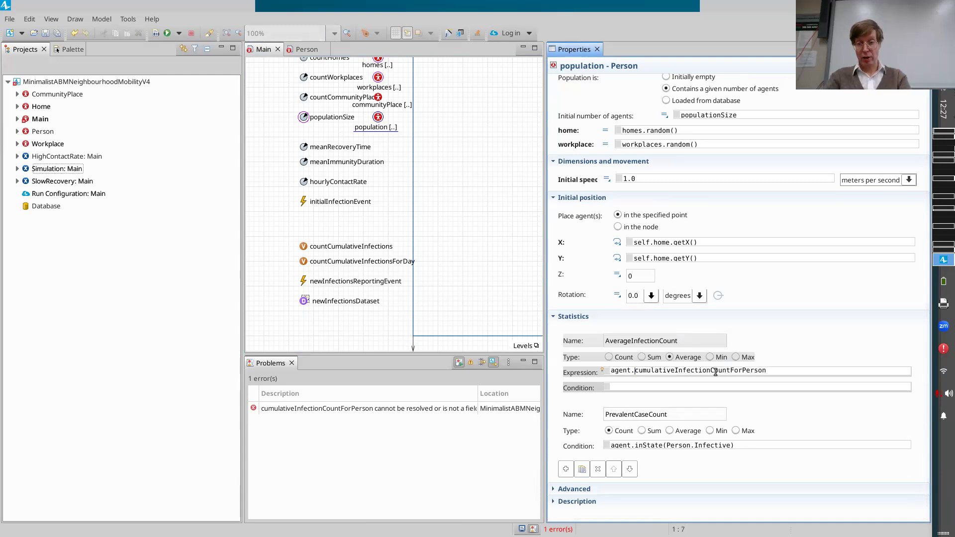
{"action": "type", "text": "countC"}
{"action": "key", "text": "Delete"}
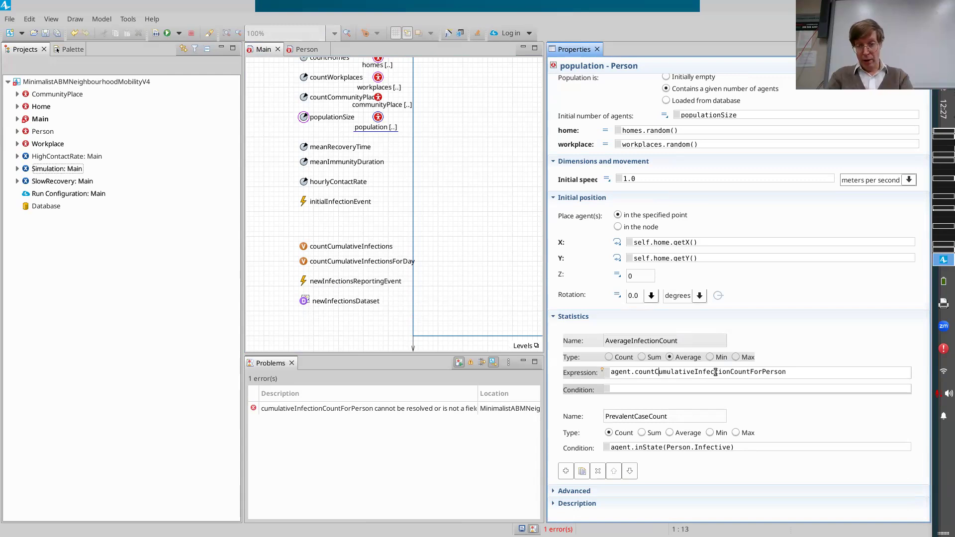
Complete the correction of the AverageInfectionCount expression to agent.countCumulativeInfectionsForPerson and build the model.
{"action": "key", "text": "shift+End"}
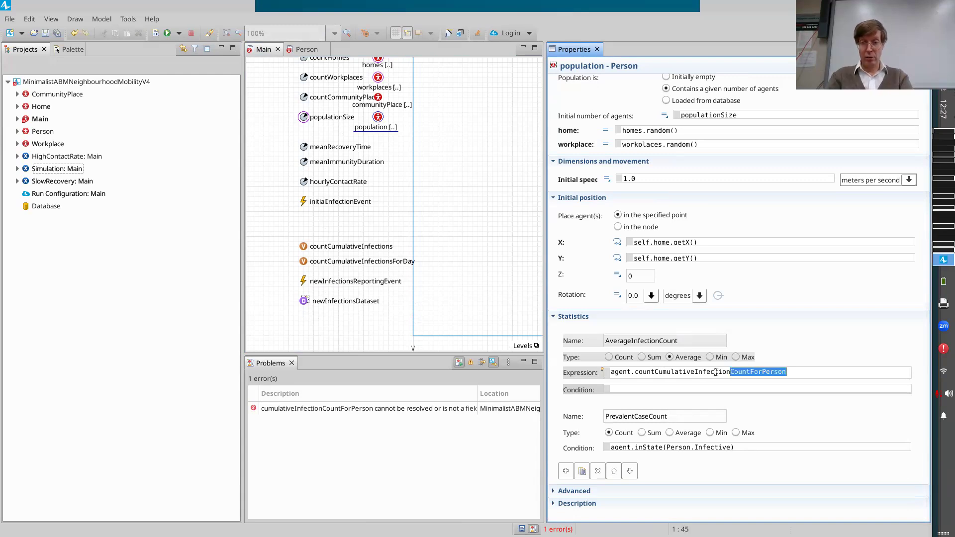
{"action": "key", "text": "shift+Left"}
{"action": "key", "text": "shift+Left"}
{"action": "key", "text": "shift+Left"}
{"action": "key", "text": "shift+Left"}
{"action": "key", "text": "shift+Left"}
{"action": "key", "text": "Delete"}
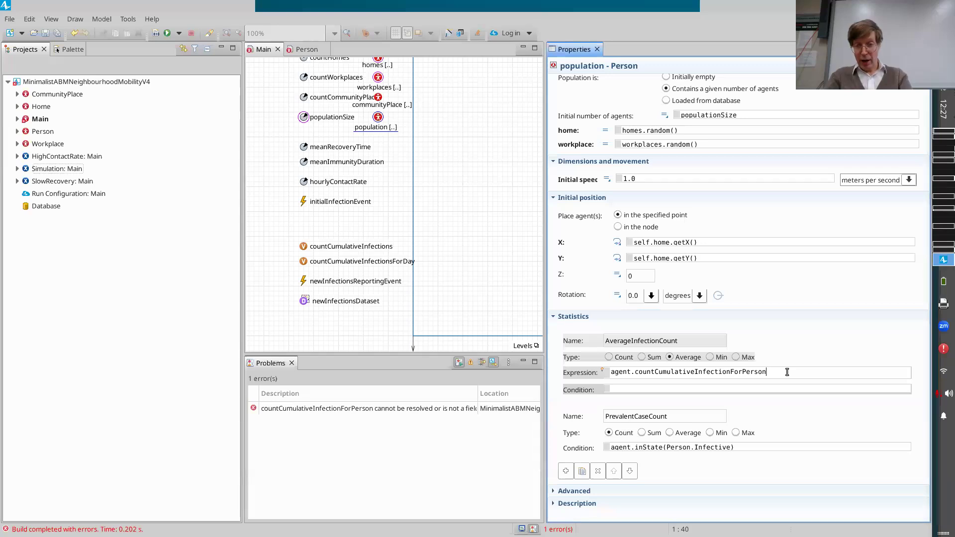
{"action": "left_click", "coordinate": [761, 373]}
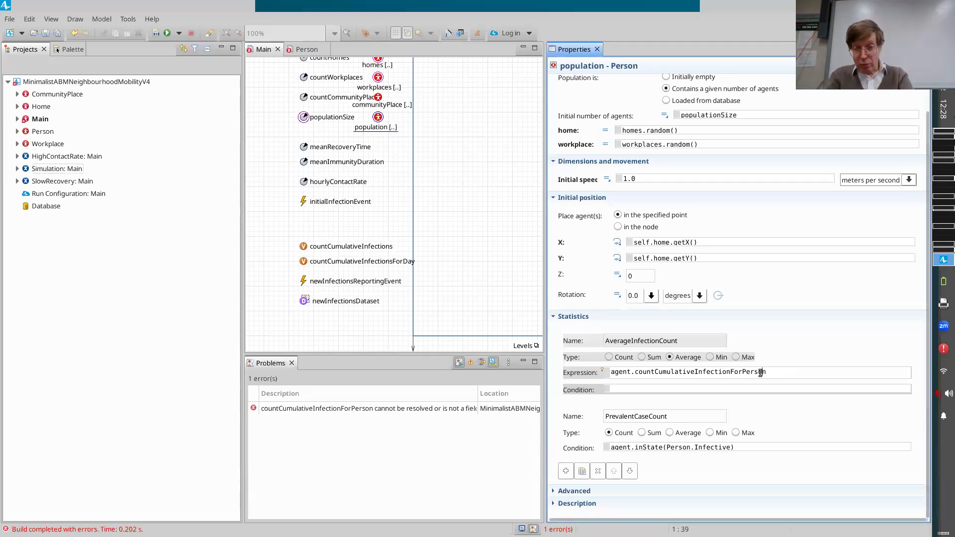
{"action": "type", "text": "s"}
{"action": "left_click", "coordinate": [155, 33]}
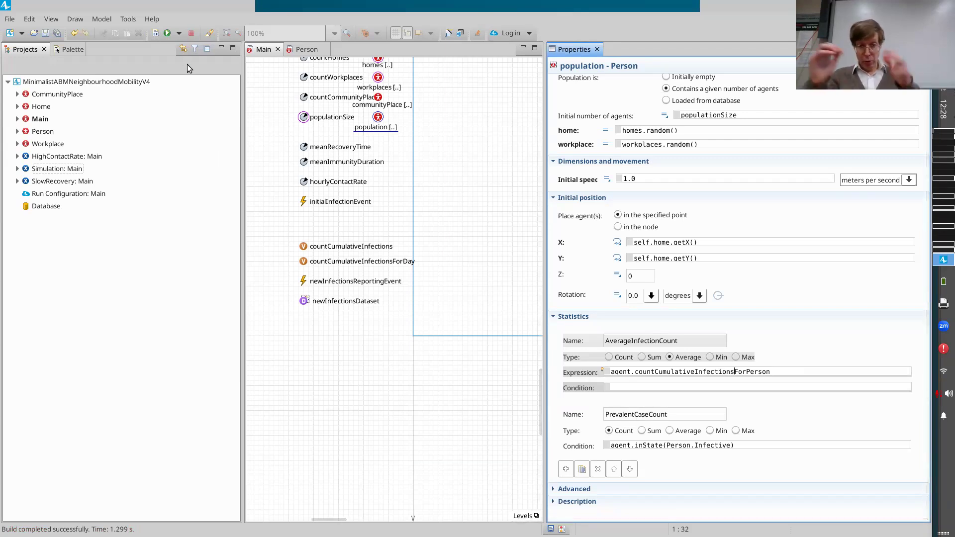
Add a Histogram Data element to Main in the empty space above the existing charts.
{"action": "left_click", "coordinate": [627, 386]}
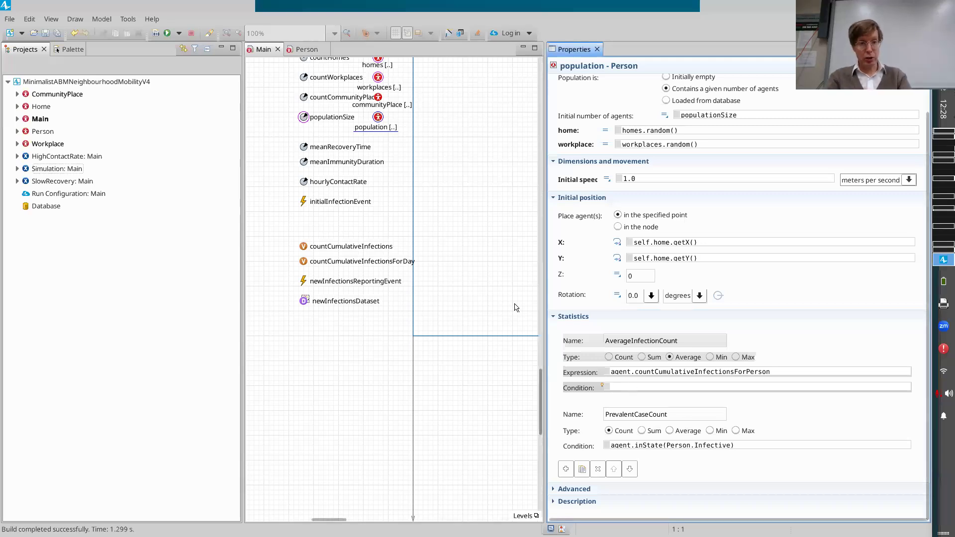
{"action": "scroll", "coordinate": [307, 243], "scroll_direction": "up", "scroll_amount": 2}
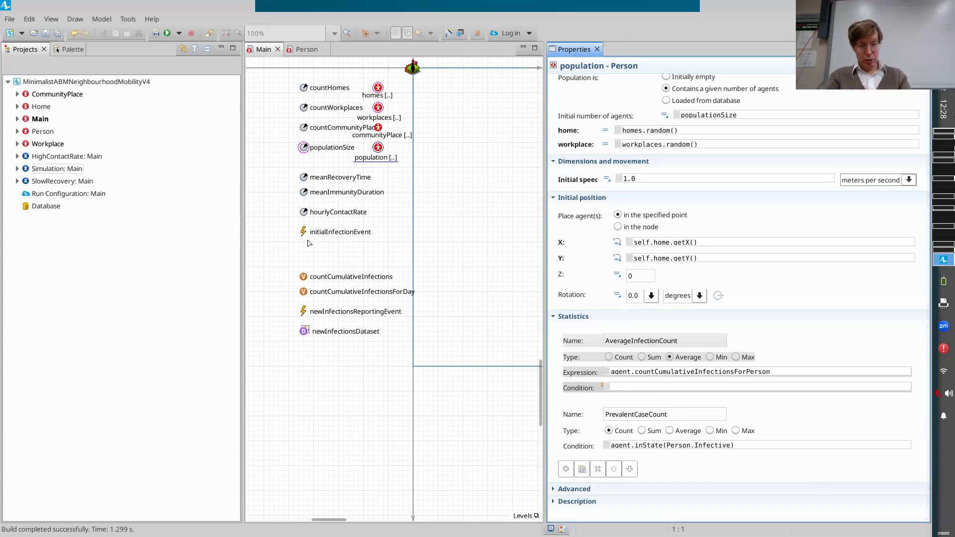
{"action": "scroll", "coordinate": [307, 243], "scroll_direction": "up", "scroll_amount": 2}
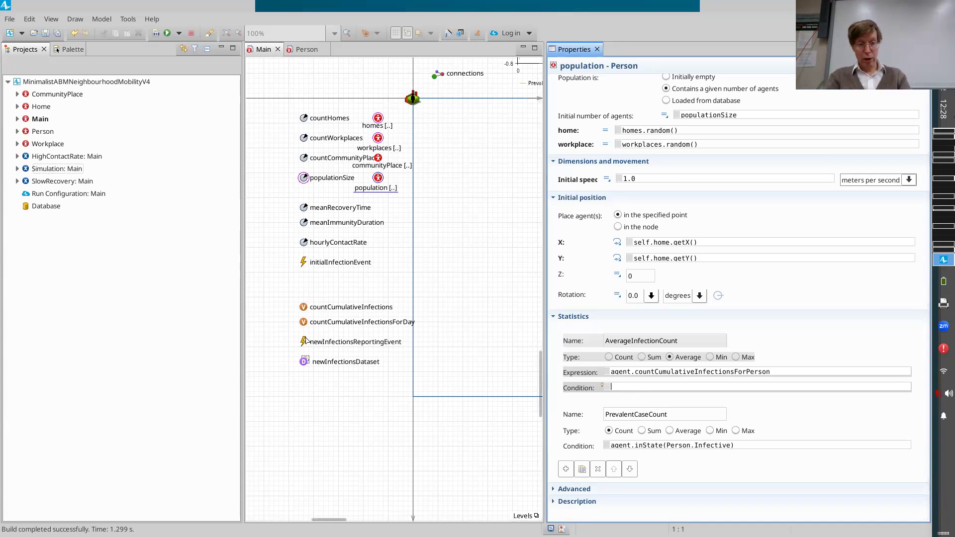
{"action": "scroll", "coordinate": [305, 342], "scroll_direction": "down", "scroll_amount": 20}
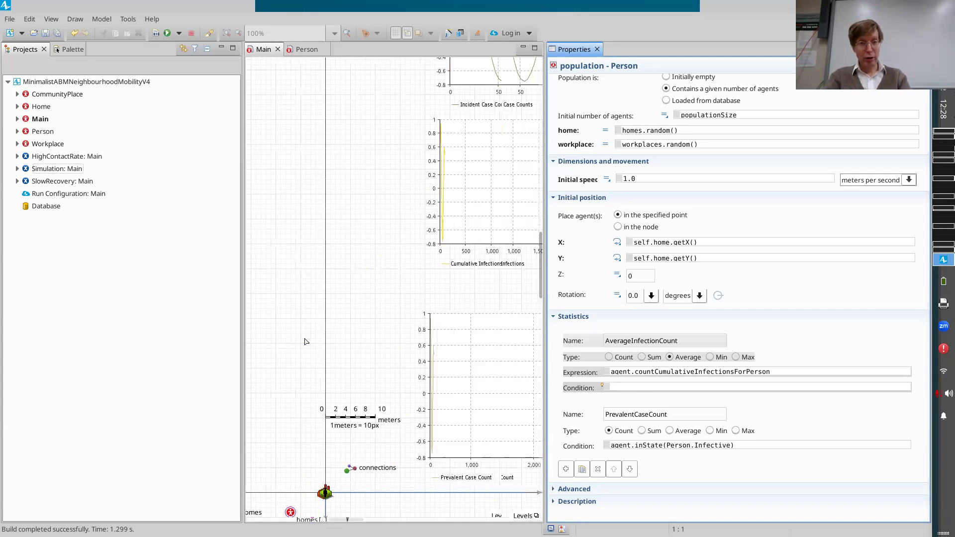
{"action": "scroll", "coordinate": [305, 342], "scroll_direction": "right", "scroll_amount": 2}
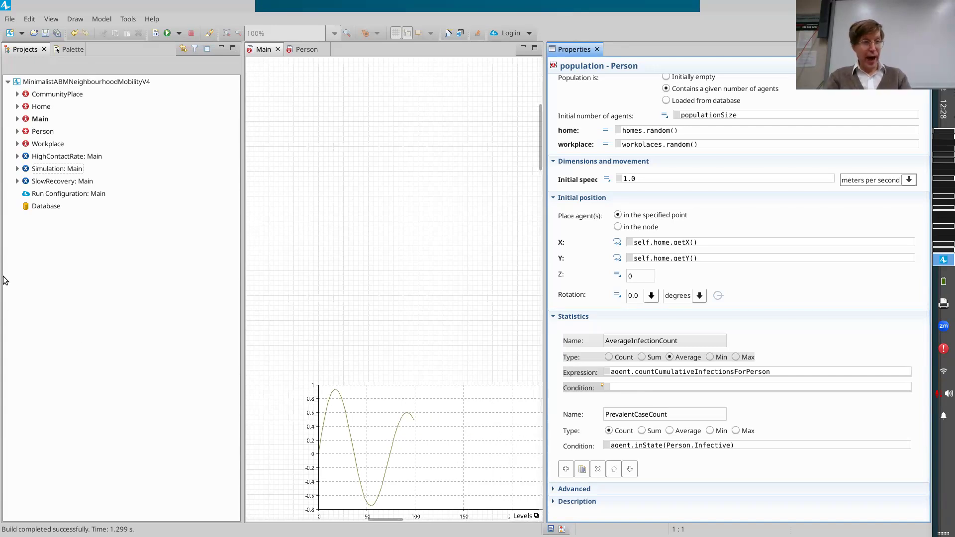
{"action": "left_click", "coordinate": [67, 49]}
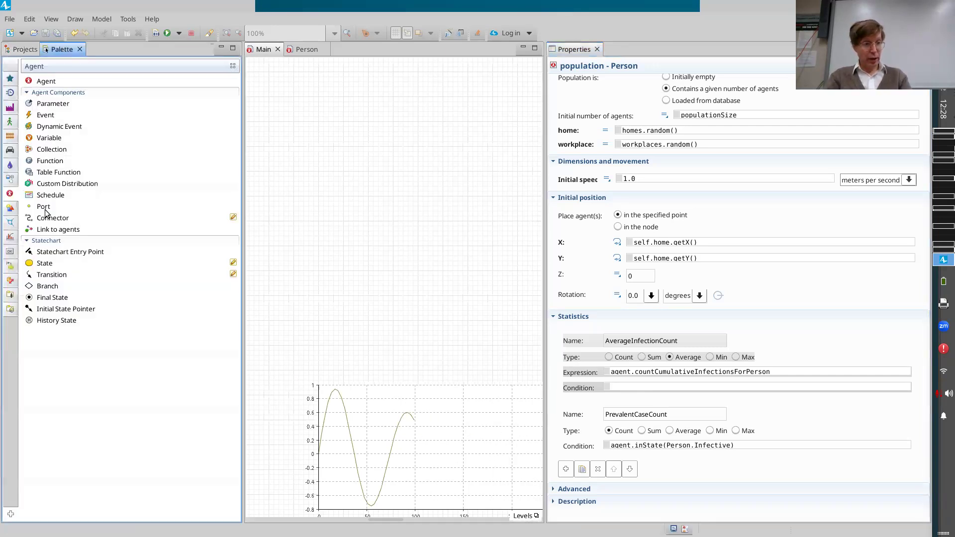
{"action": "left_click", "coordinate": [10, 237]}
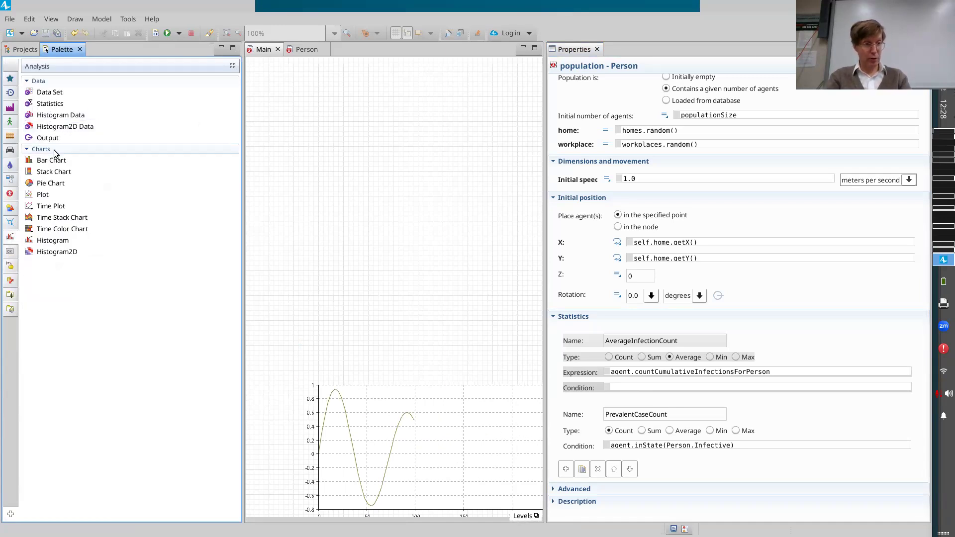
{"action": "left_click", "coordinate": [13, 239]}
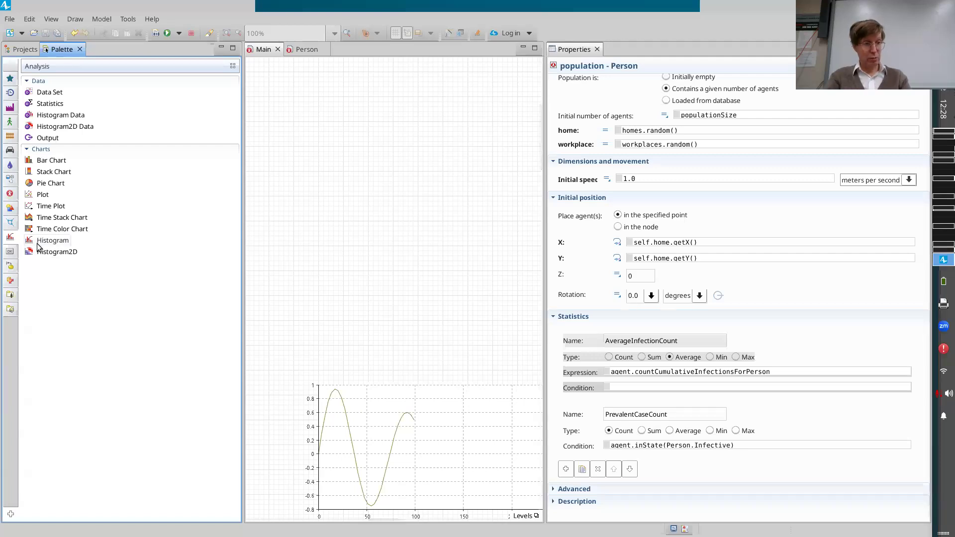
{"action": "left_click_drag", "start_coordinate": [45, 117], "coordinate": [275, 341]}
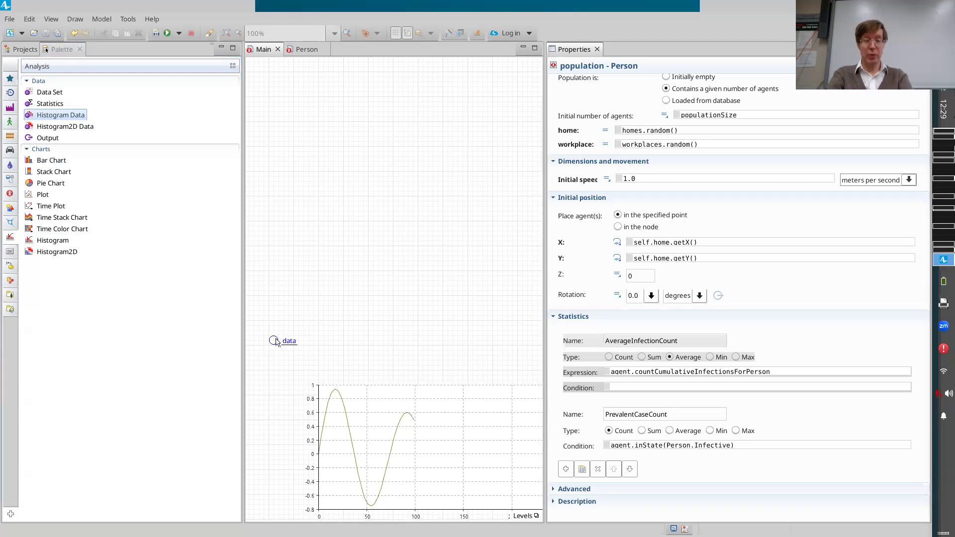
Name the new histogram data cumulativeInfectionsPerPersonHistogramData and shift it slightly left on the canvas.
{"action": "key", "text": "BackSpace"}
{"action": "key", "text": "BackSpace"}
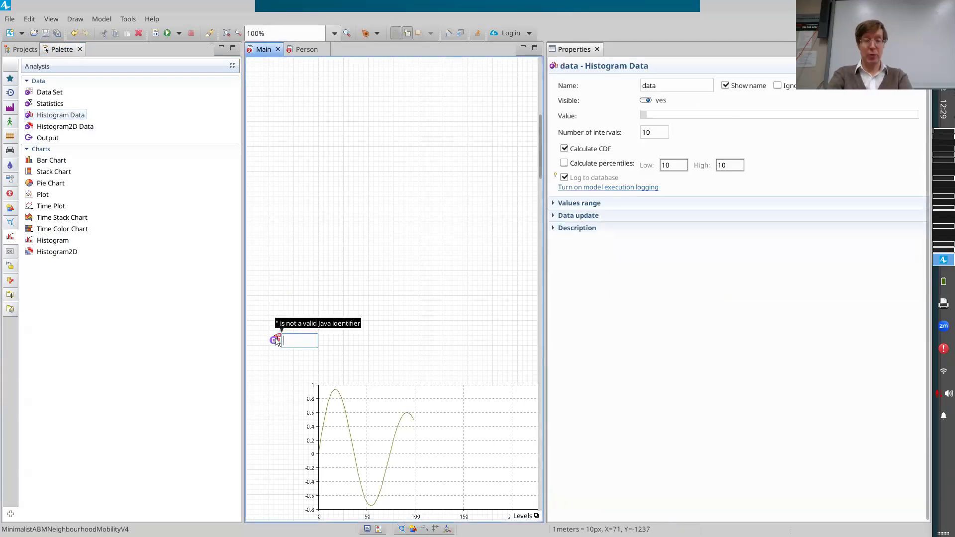
{"action": "type", "text": "d"}
{"action": "key", "text": "BackSpace"}
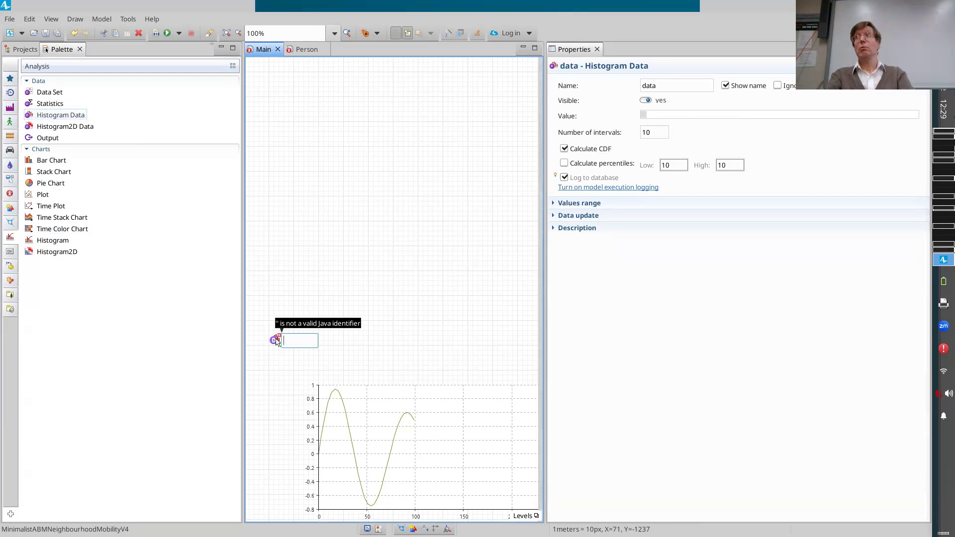
{"action": "type", "text": "coun"}
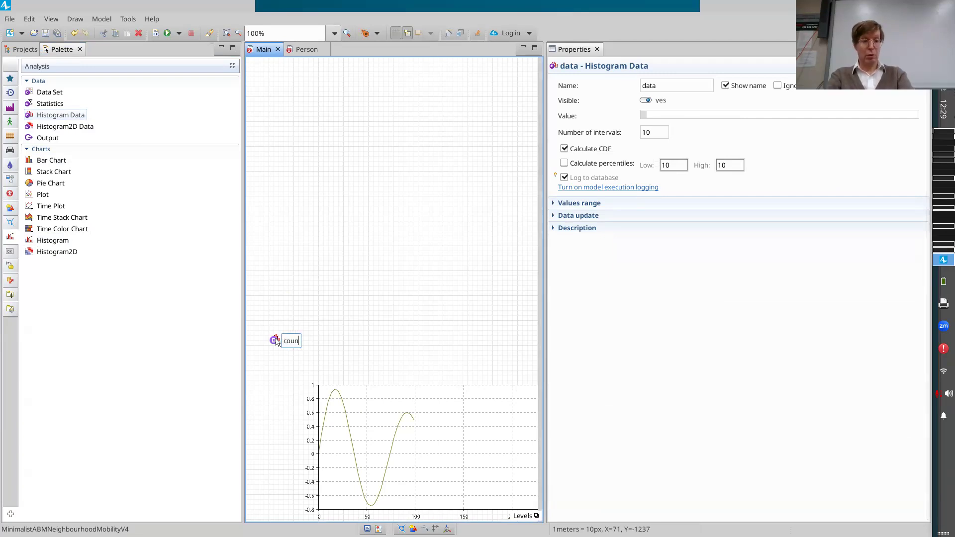
{"action": "key", "text": "BackSpace"}
{"action": "key", "text": "BackSpace"}
{"action": "key", "text": "BackSpace"}
{"action": "type", "text": "cum"}
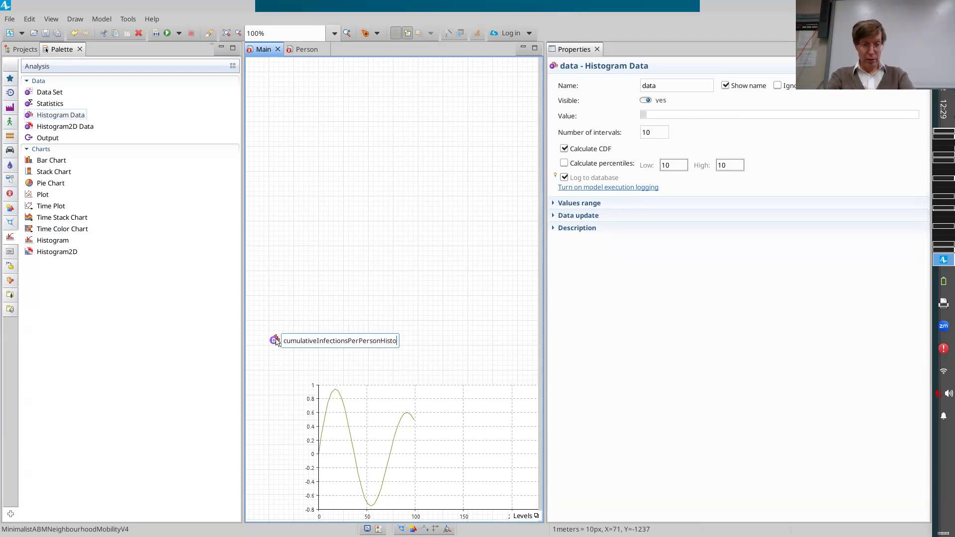
{"action": "type", "text": "ta"}
{"action": "key", "text": "Return"}
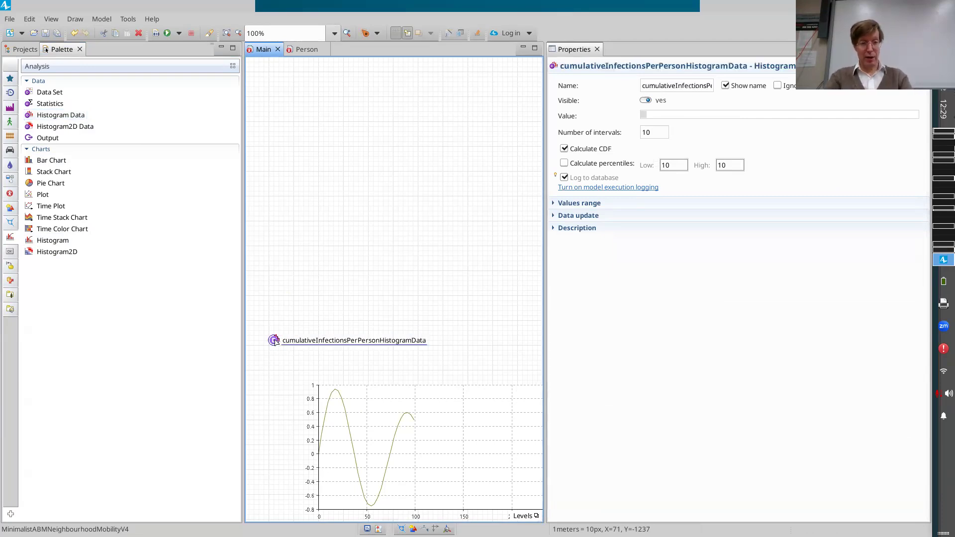
{"action": "left_click_drag", "start_coordinate": [275, 339], "coordinate": [256, 343]}
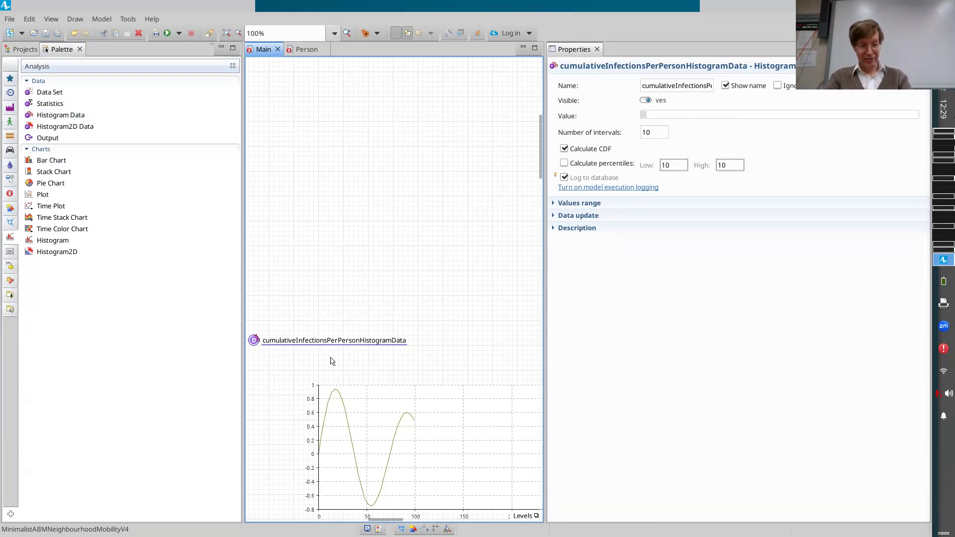
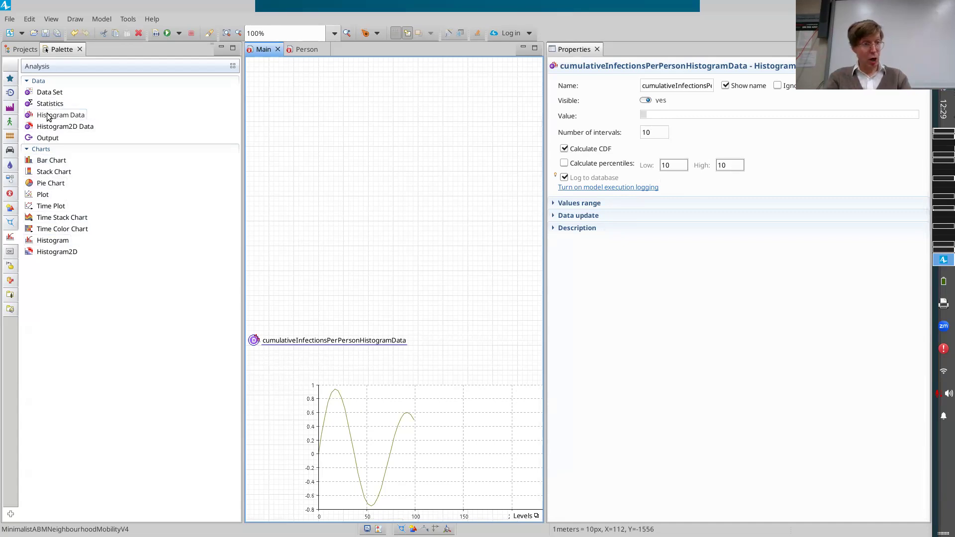
Add a Histogram chart to Main above the existing charts and enlarge it upward and sideways.
{"action": "left_click_drag", "start_coordinate": [41, 241], "coordinate": [309, 251]}
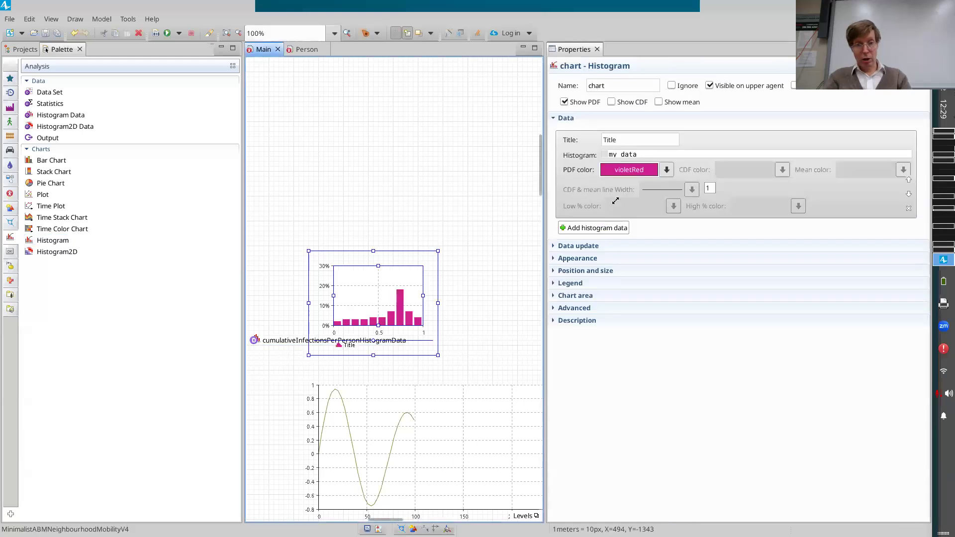
{"action": "left_click_drag", "start_coordinate": [623, 172], "coordinate": [612, 172]}
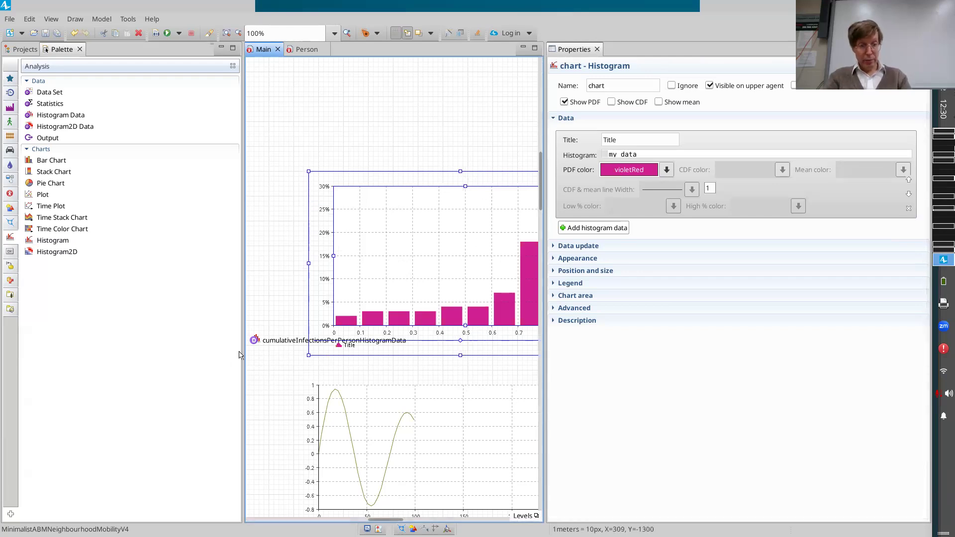
Name the new histogram chart cumulativeInfectionsPerPersonHistogram, reusing the histogram data's name without its Data ending.
{"action": "left_click", "coordinate": [298, 340]}
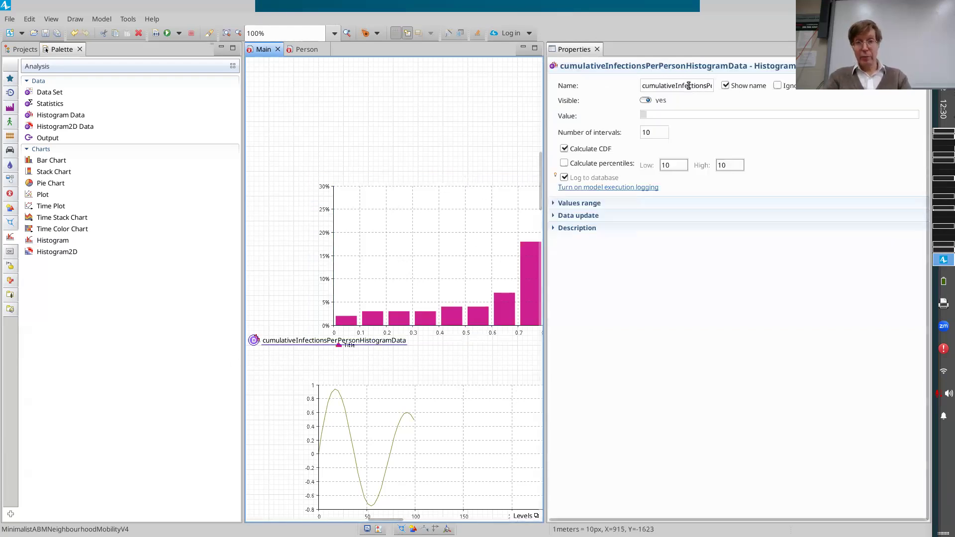
{"action": "left_click", "coordinate": [689, 86]}
{"action": "double_click", "coordinate": [689, 85]}
{"action": "key", "text": "ctrl+c"}
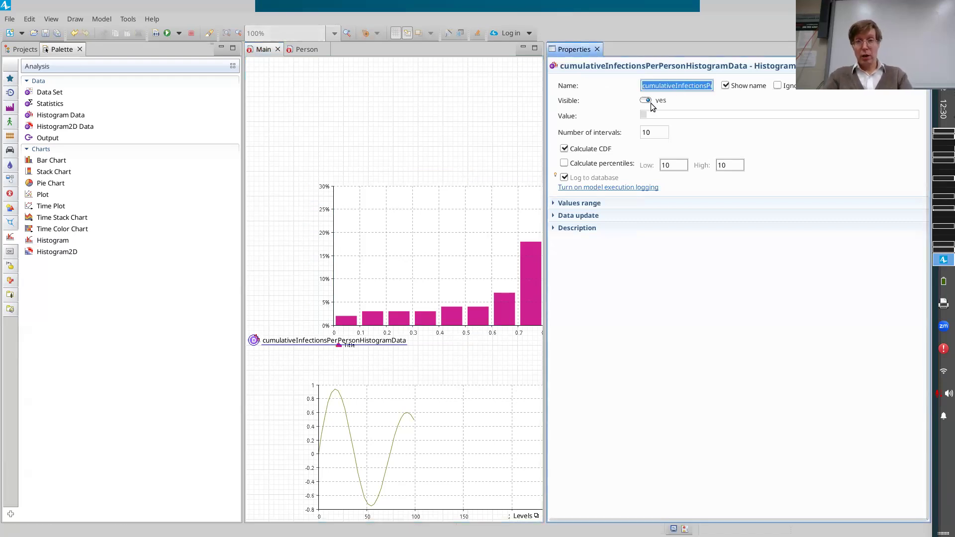
{"action": "left_click", "coordinate": [422, 234]}
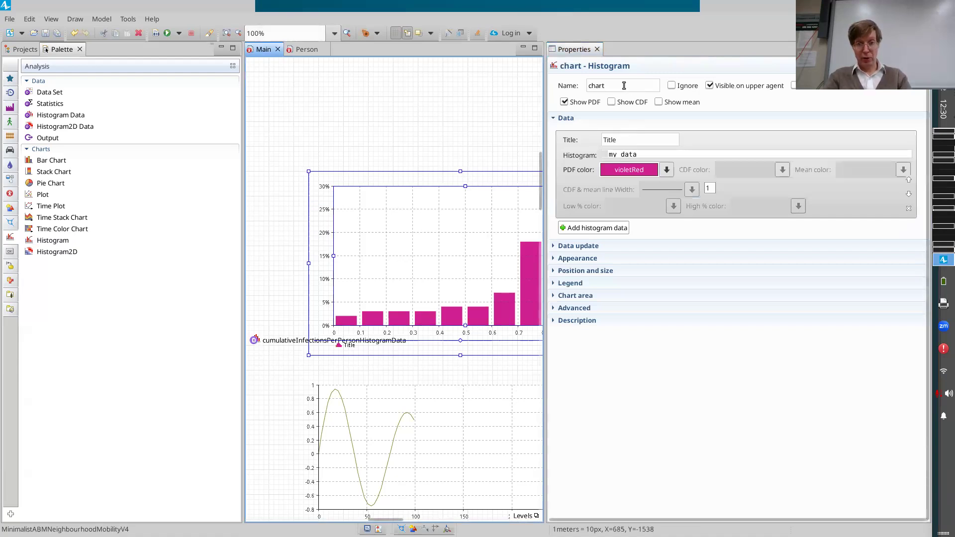
{"action": "double_click", "coordinate": [624, 85]}
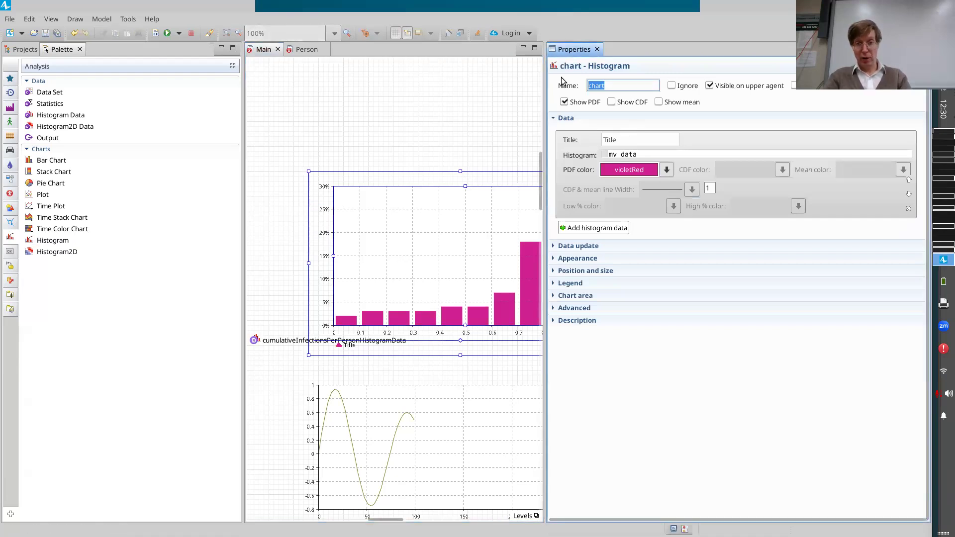
{"action": "key", "text": "ctrl+v"}
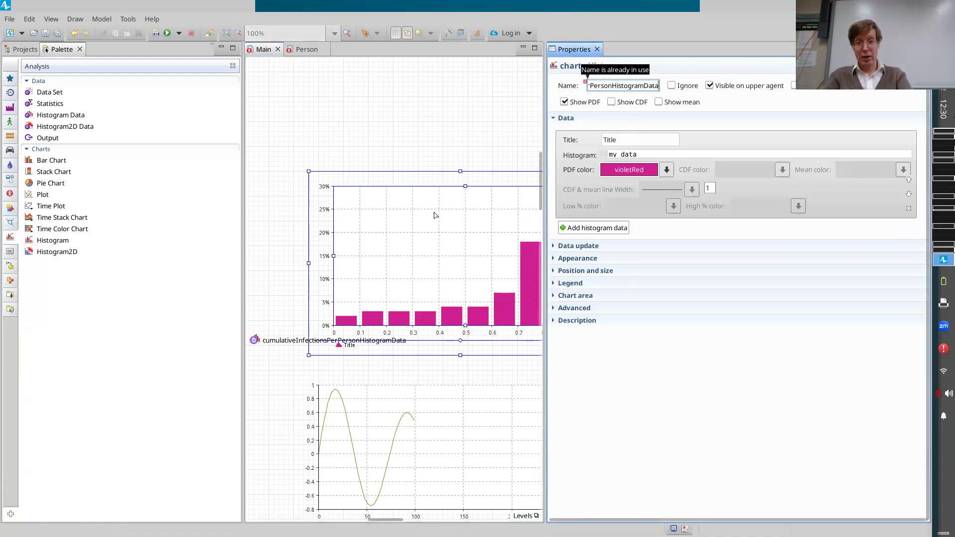
{"action": "key", "text": "Home"}
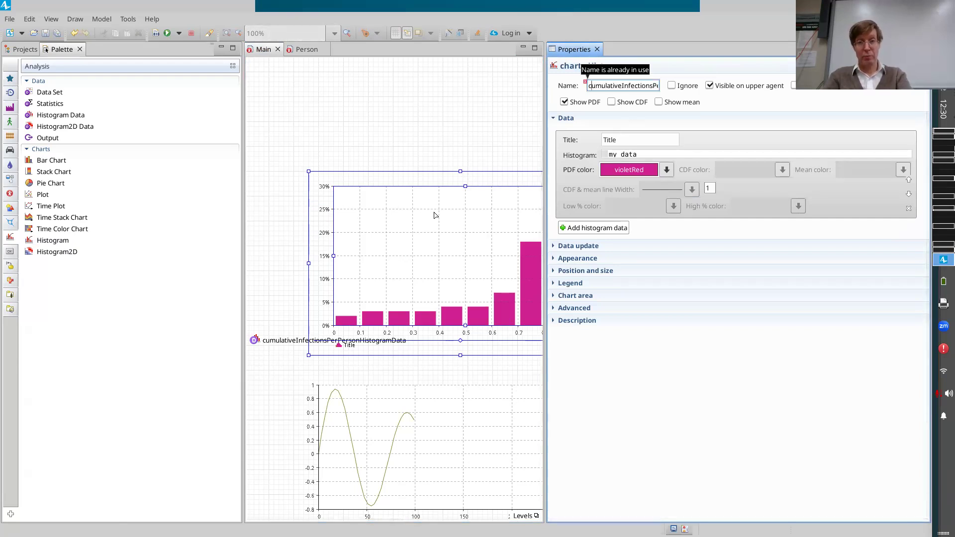
{"action": "key", "text": "Right"}
{"action": "key", "text": "Right"}
{"action": "key", "text": "Right"}
{"action": "key", "text": "Right"}
{"action": "key", "text": "Right"}
{"action": "key", "text": "Right"}
{"action": "key", "text": "Right"}
{"action": "key", "text": "Right"}
{"action": "key", "text": "Right"}
{"action": "key", "text": "Right"}
{"action": "key", "text": "Right"}
{"action": "key", "text": "Right"}
{"action": "key", "text": "Right"}
{"action": "key", "text": "Right"}
{"action": "key", "text": "Right"}
{"action": "key", "text": "Right"}
{"action": "key", "text": "Right"}
{"action": "key", "text": "Right"}
{"action": "key", "text": "Right"}
{"action": "key", "text": "Right"}
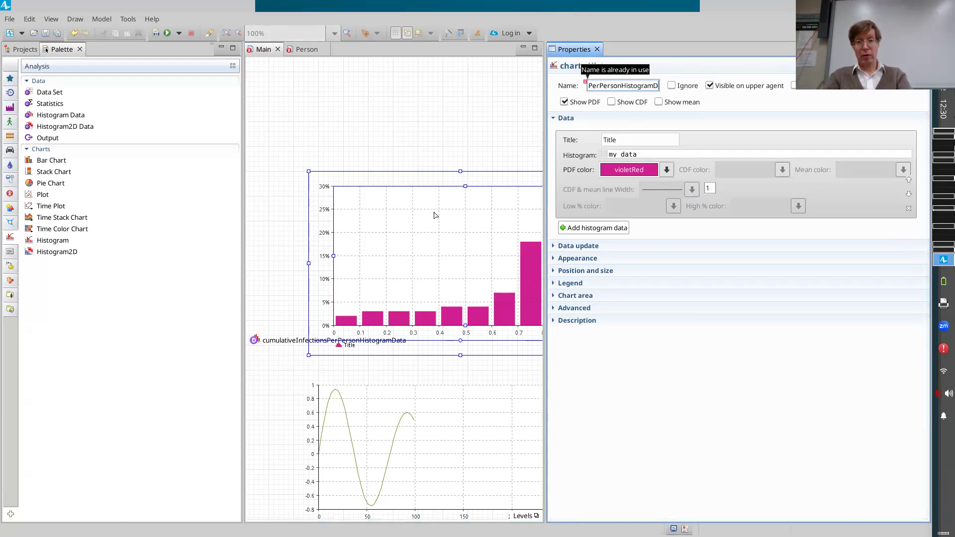
{"action": "key", "text": "BackSpace"}
{"action": "key", "text": "BackSpace"}
{"action": "key", "text": "BackSpace"}
{"action": "key", "text": "BackSpace"}
{"action": "key", "text": "Return"}
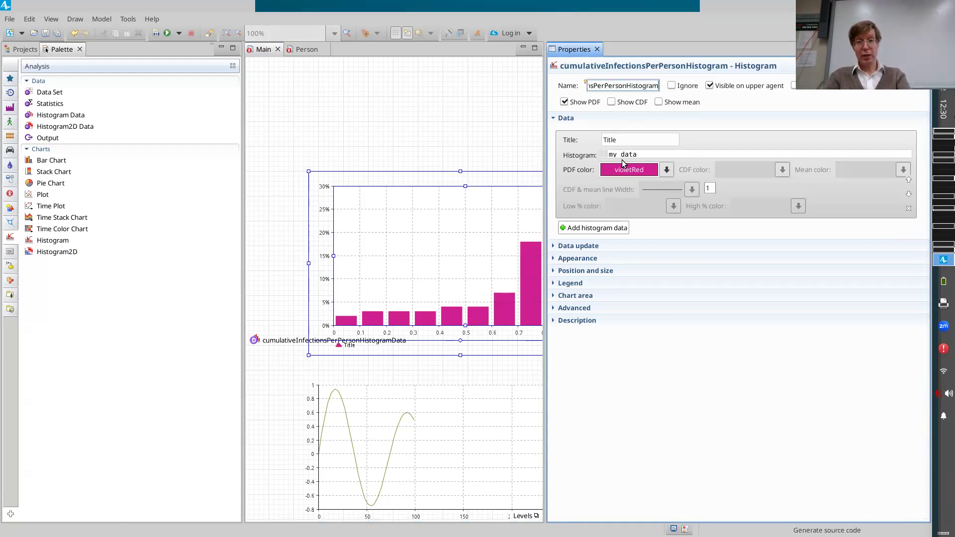
Title the chart's data series "Cumulative Infections per Person".
{"action": "key", "text": "Tab"}
{"action": "type", "text": "Cumu"}
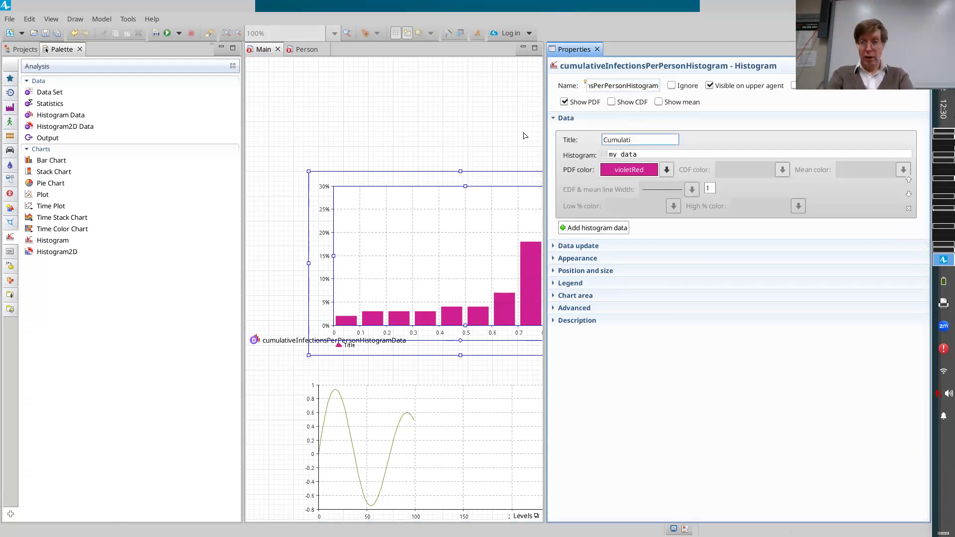
{"action": "type", "text": "lative Infections per"}
{"action": "type", "text": " Person"}
{"action": "key", "text": "Return"}
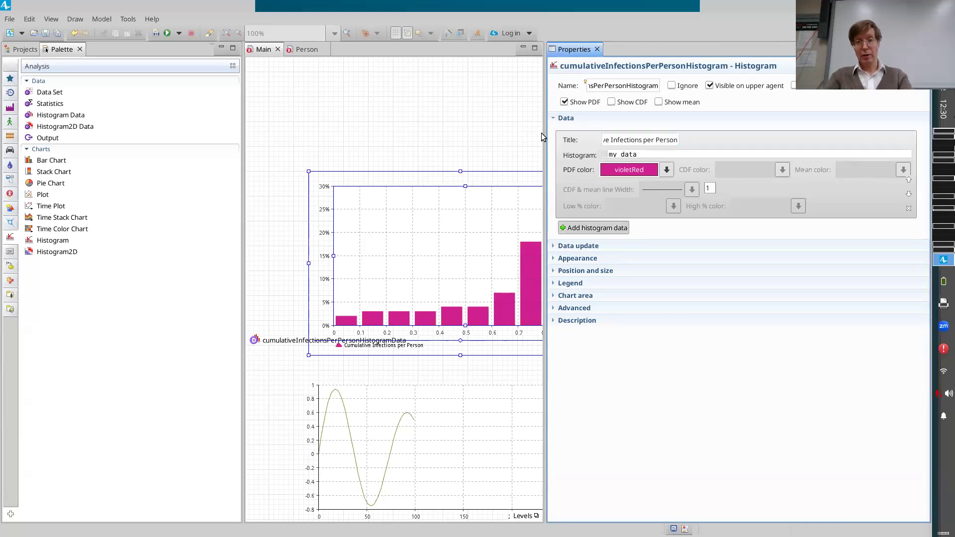
Set the chart's histogram source to cumulativeInfectionsPerPersonHistogramData, save and build the model.
{"action": "left_click_drag", "start_coordinate": [647, 154], "coordinate": [568, 156]}
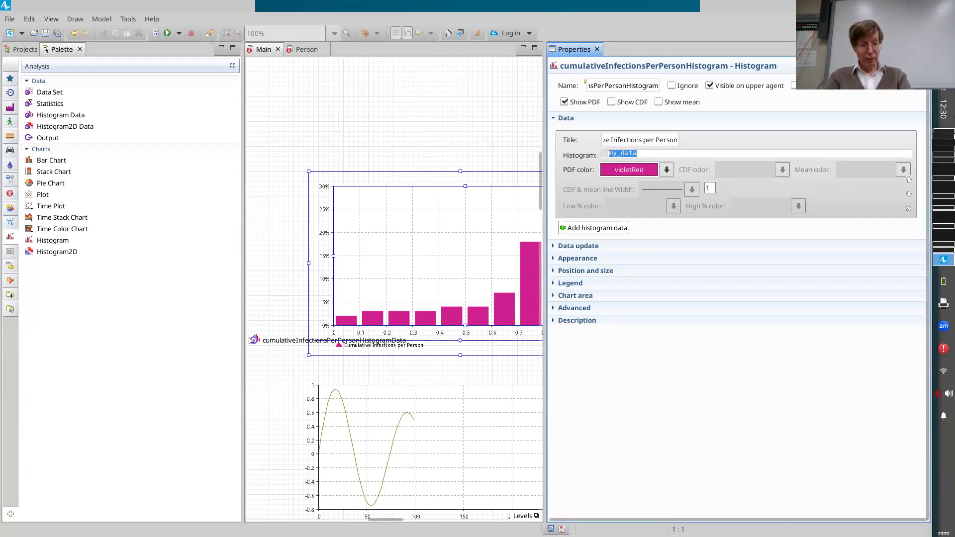
{"action": "key", "text": "ctrl+v"}
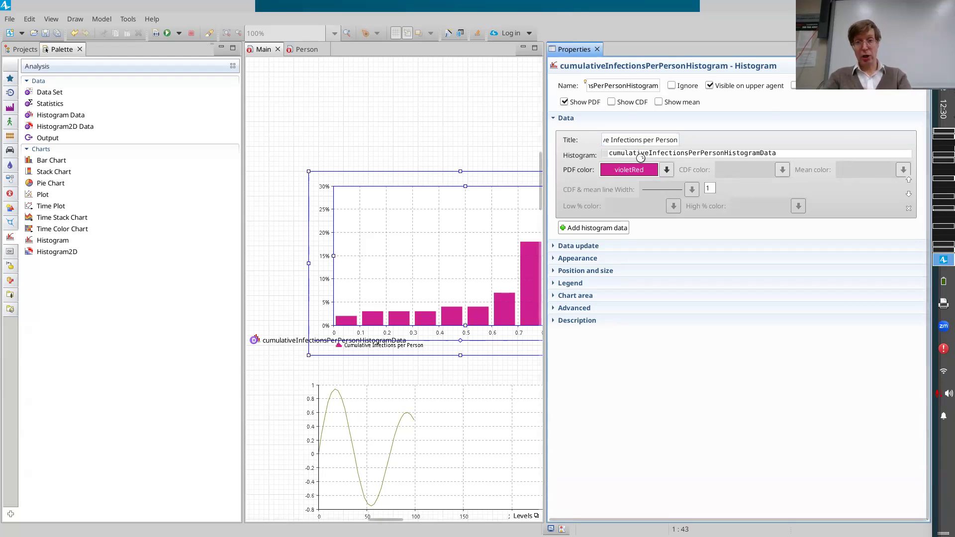
{"action": "key", "text": "ctrl+s"}
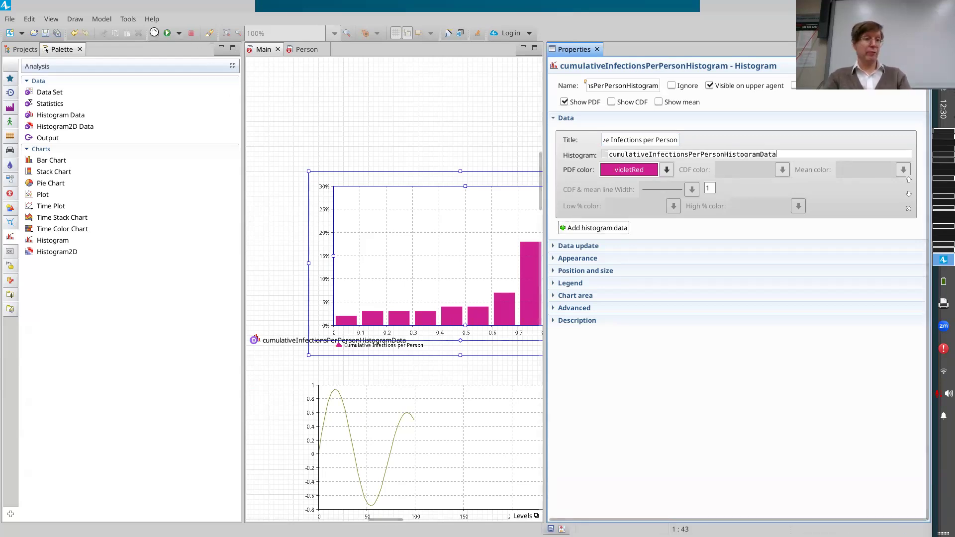
{"action": "left_click", "coordinate": [155, 34]}
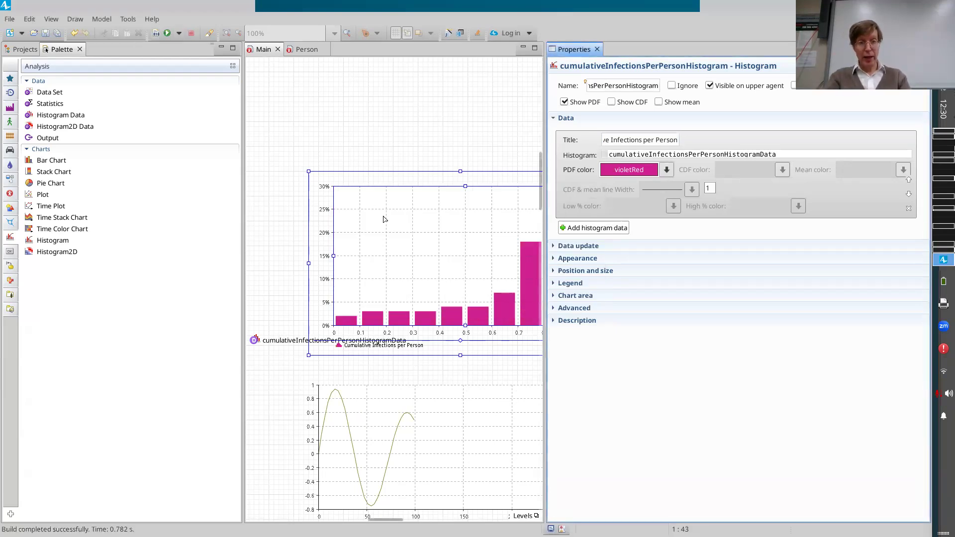
Try building with the last letter removed from the chart's histogram source, and restore it to cumulativeInfectionsPerPersonHistogramData.
{"action": "left_click", "coordinate": [617, 85]}
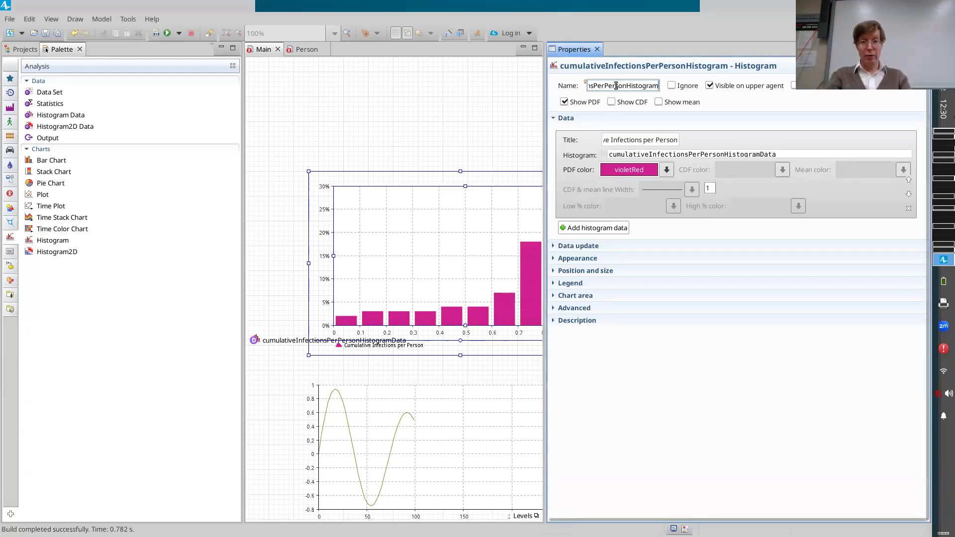
{"action": "double_click", "coordinate": [617, 86]}
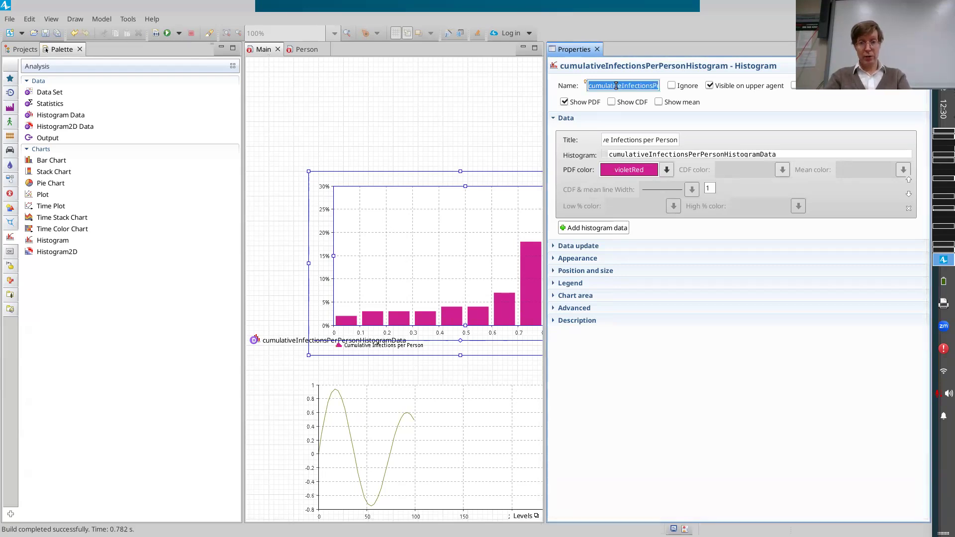
{"action": "key", "text": "End"}
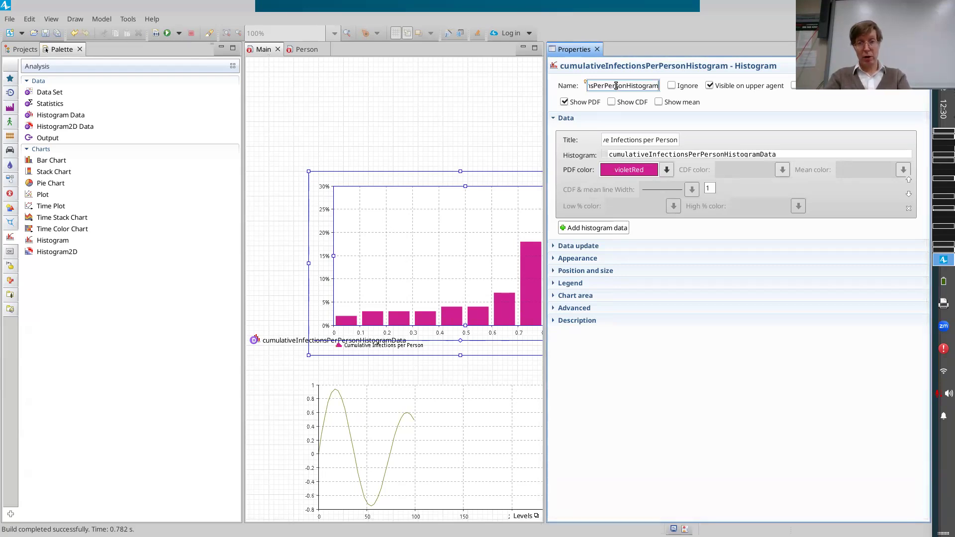
{"action": "key", "text": "shift+Left"}
{"action": "key", "text": "shift+Left"}
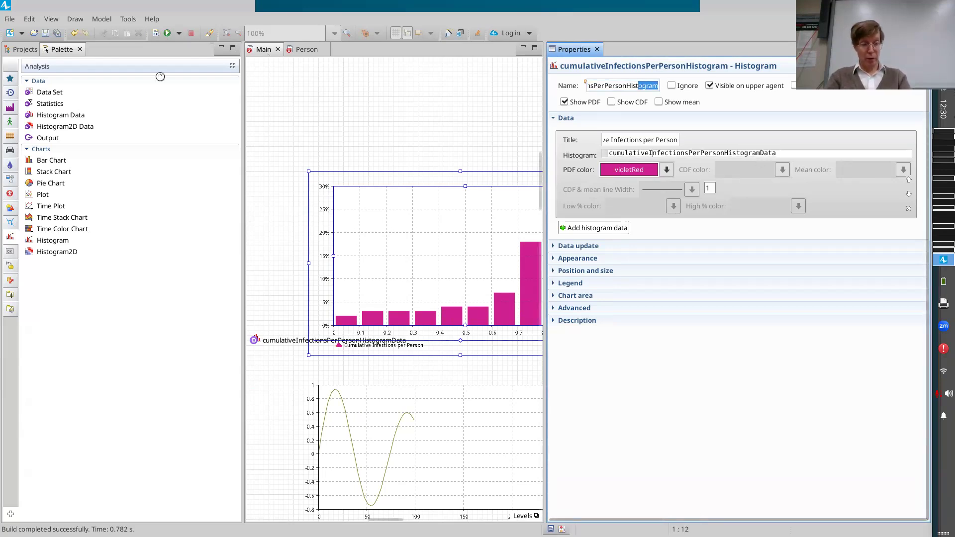
{"action": "left_click", "coordinate": [789, 157]}
{"action": "key", "text": "BackSpace"}
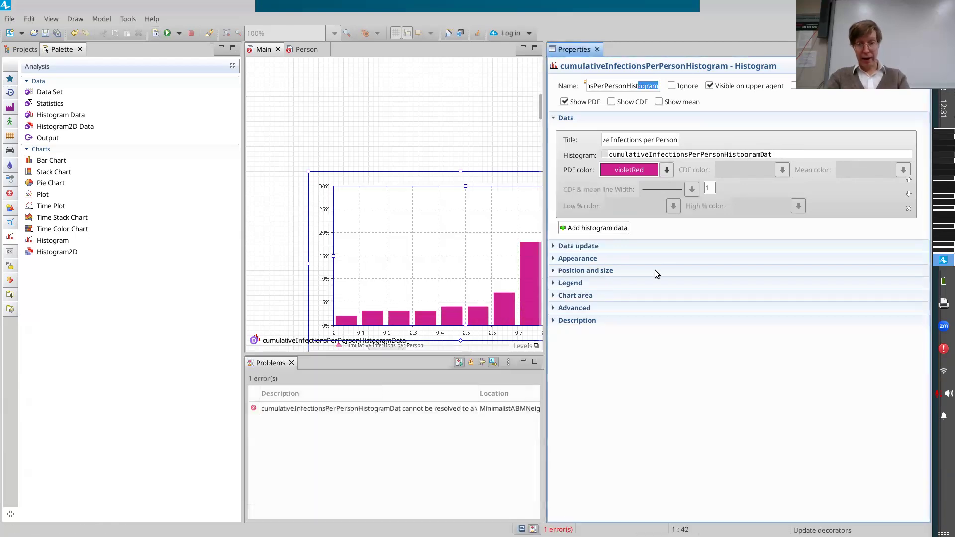
{"action": "left_click", "coordinate": [780, 153]}
{"action": "type", "text": "a"}
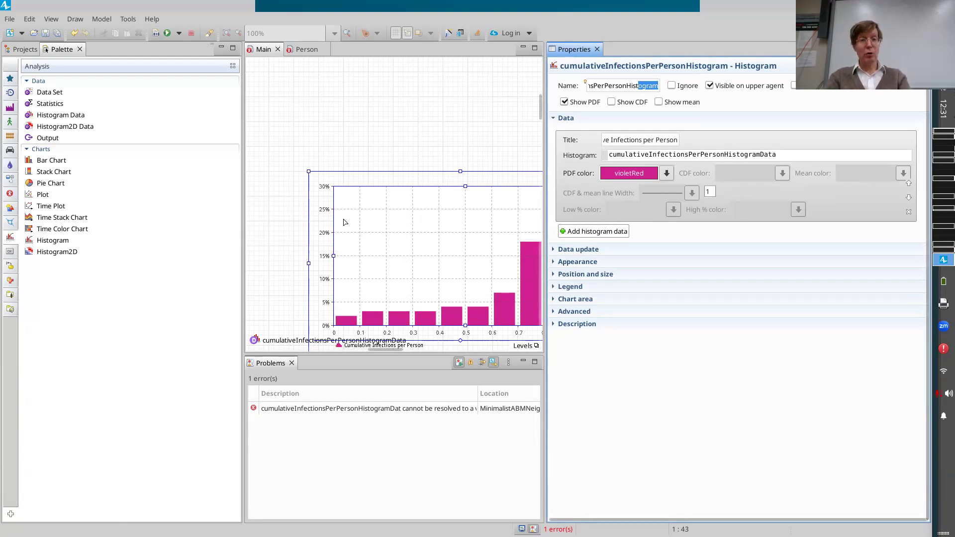
Examine the timing settings and action code of newInfectionsReportingEvent in Main.
{"action": "scroll", "coordinate": [344, 222], "scroll_direction": "down", "scroll_amount": 8}
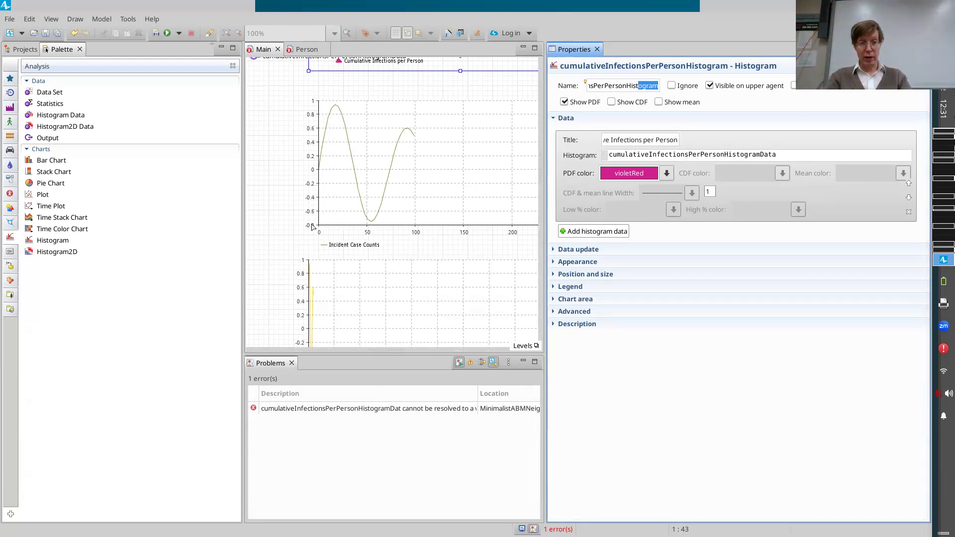
{"action": "scroll", "coordinate": [320, 223], "scroll_direction": "down", "scroll_amount": 5}
{"action": "scroll", "coordinate": [320, 223], "scroll_direction": "down", "scroll_amount": 8}
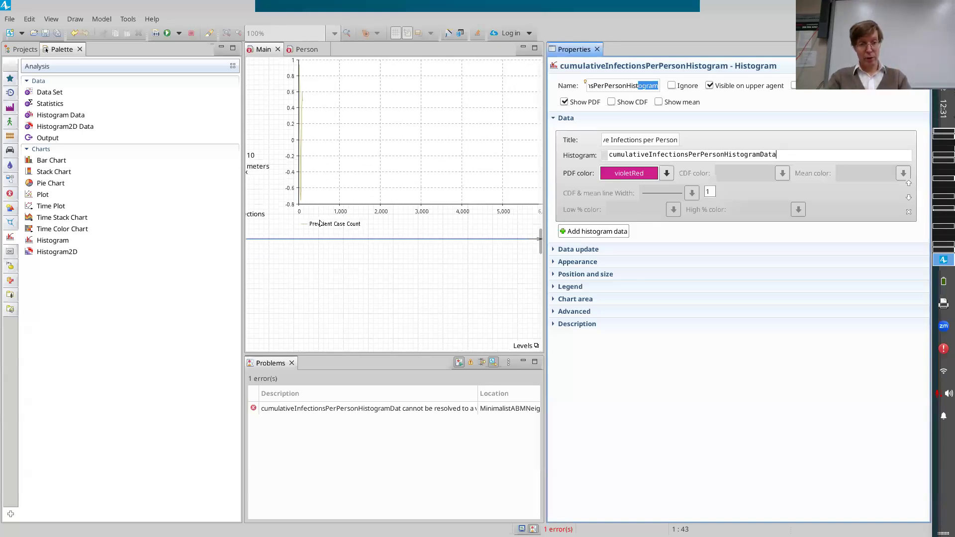
{"action": "scroll", "coordinate": [320, 223], "scroll_direction": "left", "scroll_amount": 3}
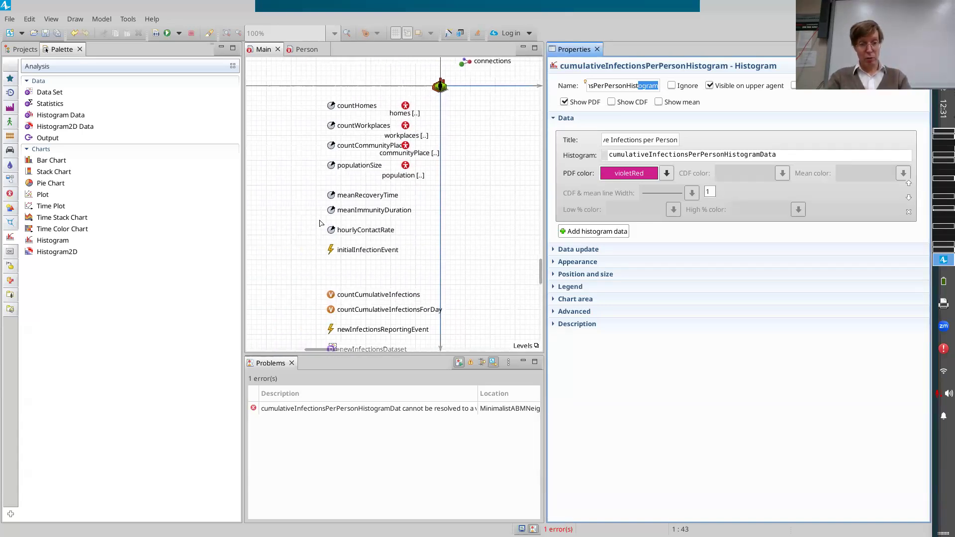
{"action": "scroll", "coordinate": [320, 223], "scroll_direction": "down", "scroll_amount": 4}
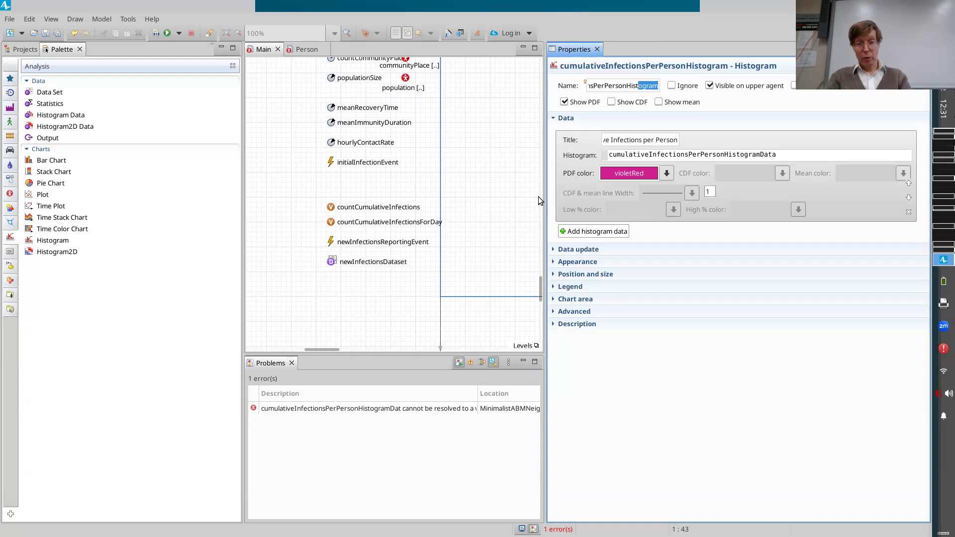
{"action": "left_click", "coordinate": [331, 245]}
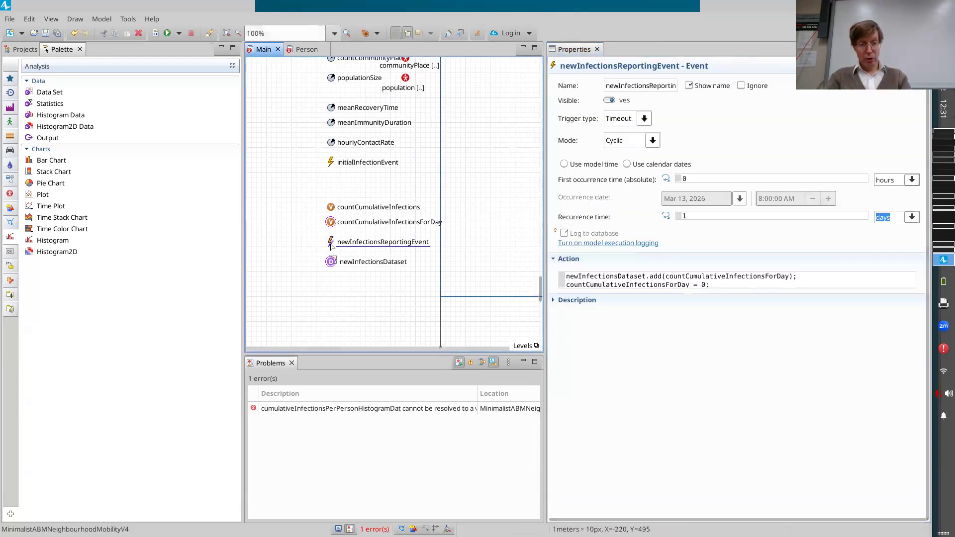
{"action": "left_click", "coordinate": [728, 282]}
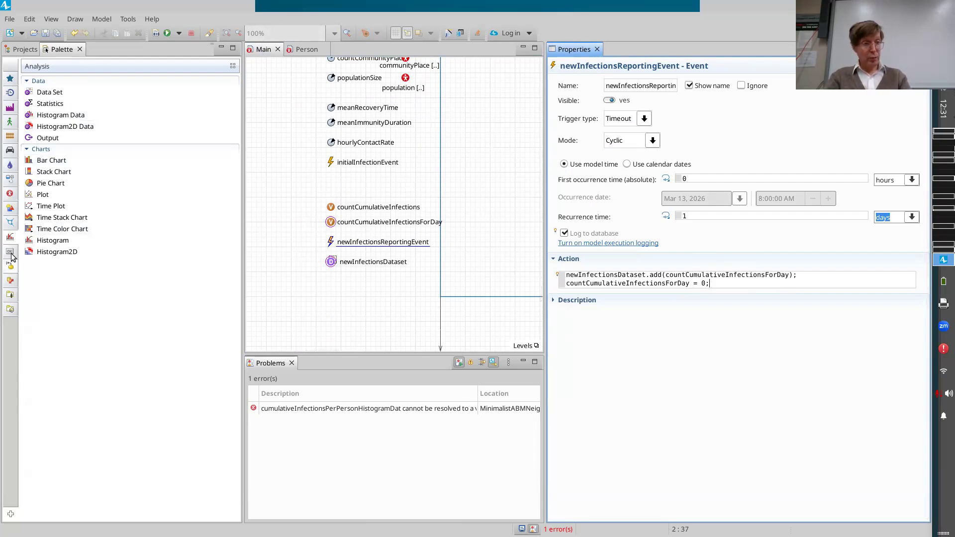
Add an Event below newInfectionsDataset in Main and name it cumulativeInfectionsPerPersonReportingEvent.
{"action": "left_click", "coordinate": [11, 208]}
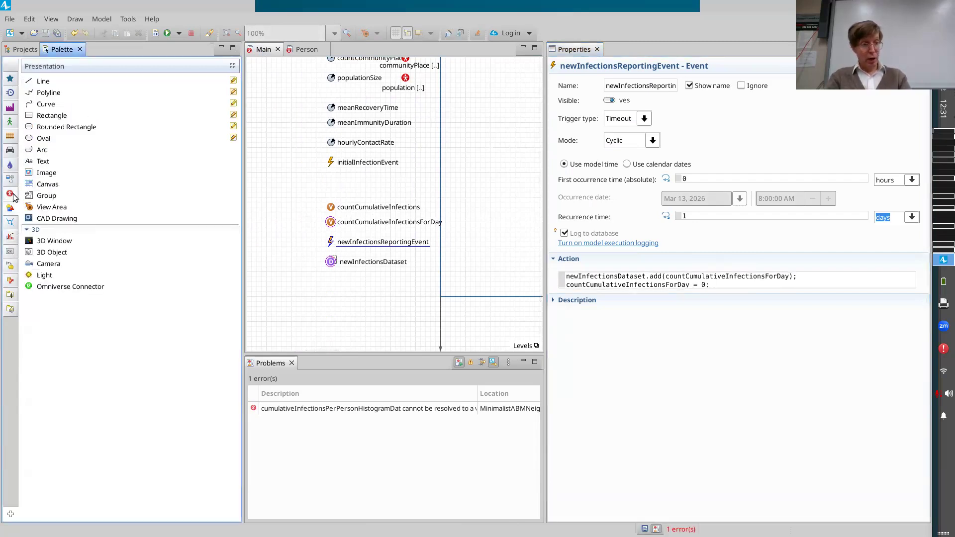
{"action": "left_click", "coordinate": [10, 194]}
{"action": "left_click_drag", "start_coordinate": [31, 115], "coordinate": [333, 290]}
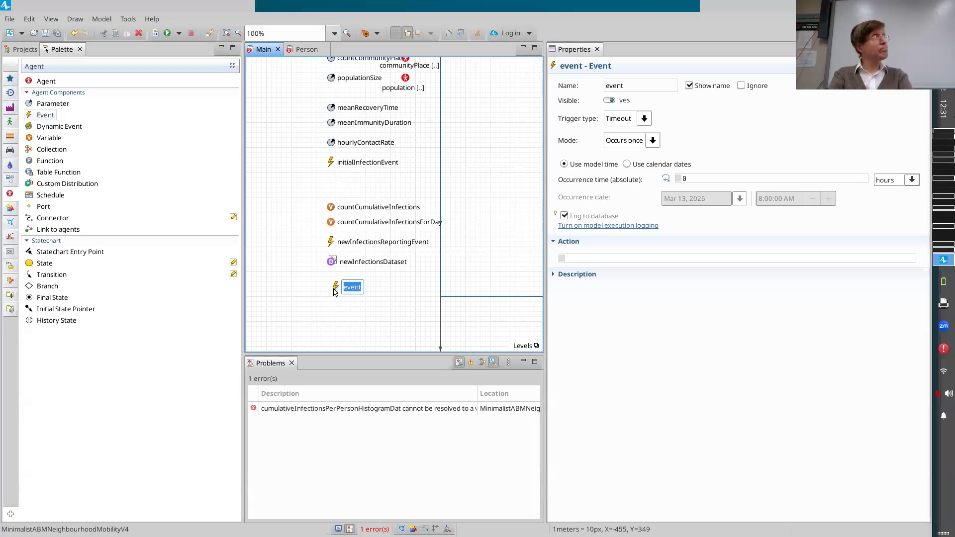
{"action": "type", "text": "cum"}
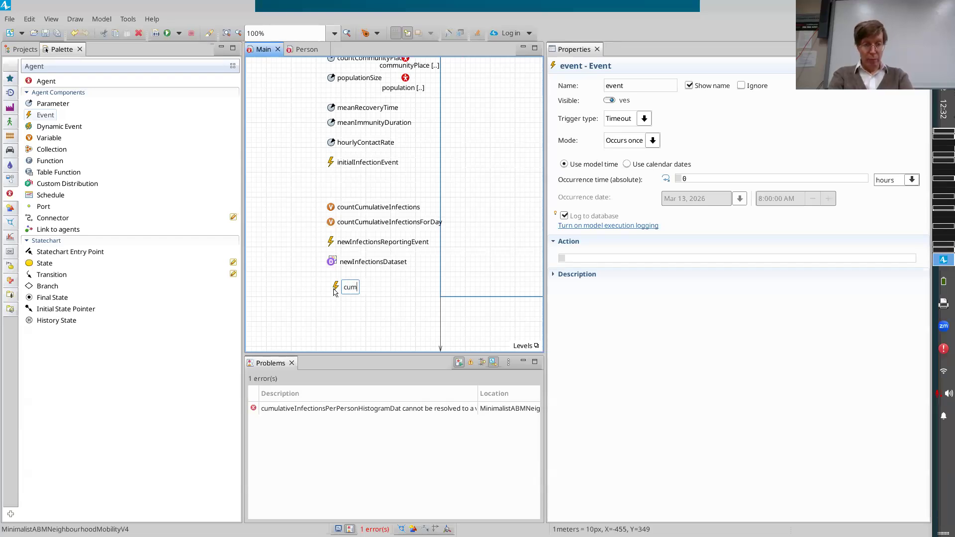
{"action": "type", "text": "ulativeI"}
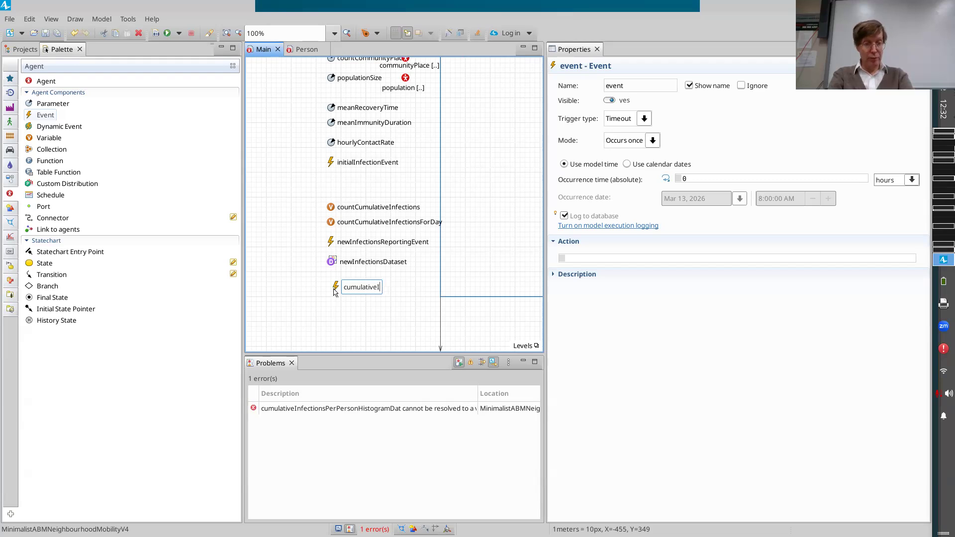
{"action": "type", "text": "nfection"}
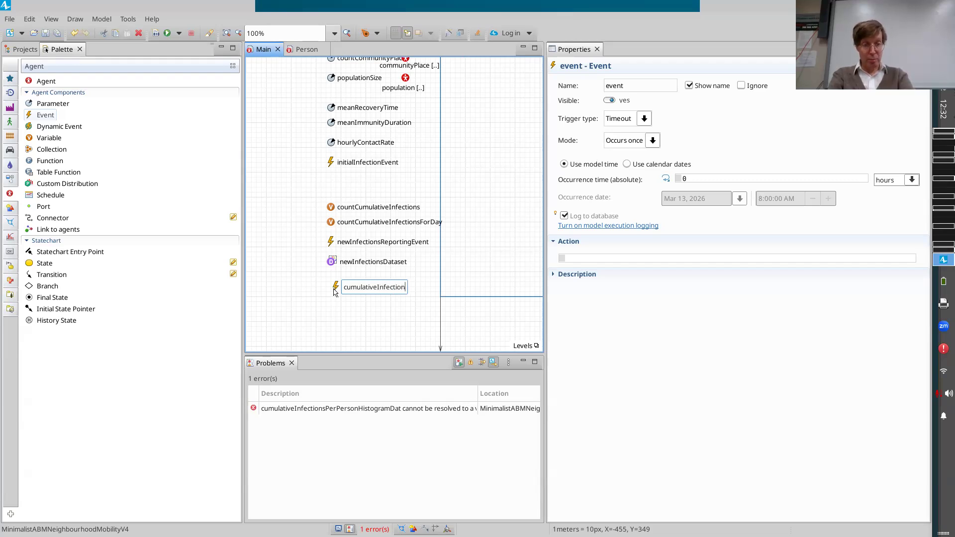
{"action": "type", "text": "sPerPerson"}
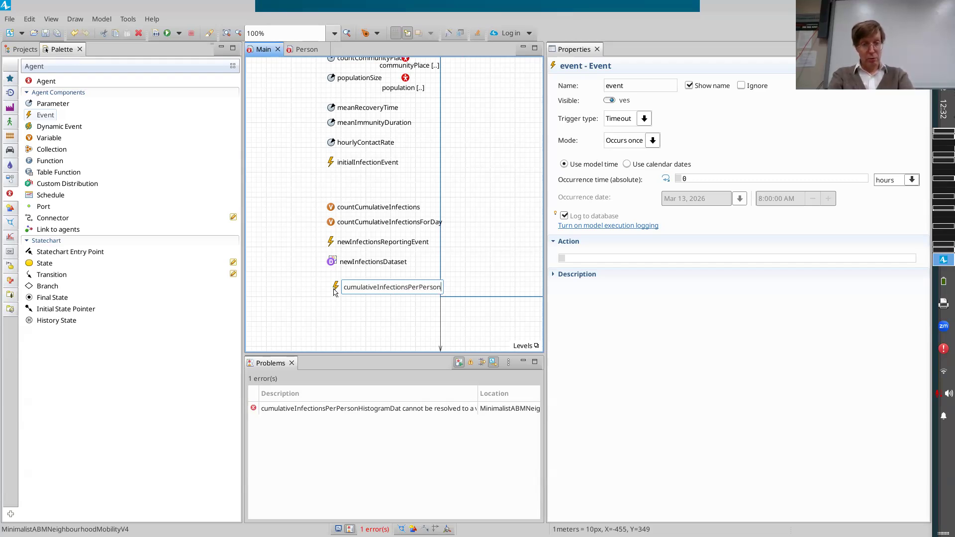
{"action": "type", "text": "ReportingEvent"}
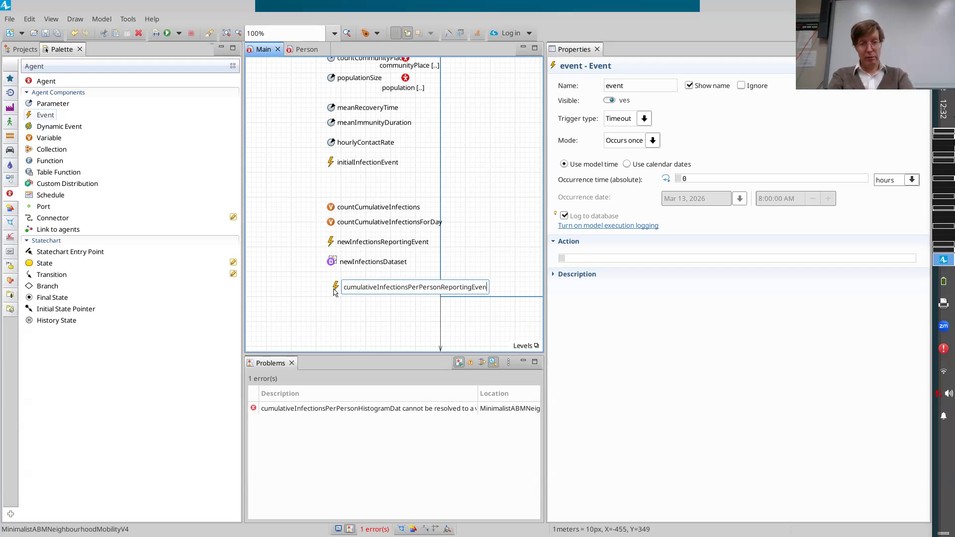
Set cumulativeInfectionsPerPersonReportingEvent to cyclic mode with a recurrence time of 1 week.
{"action": "key", "text": "Return"}
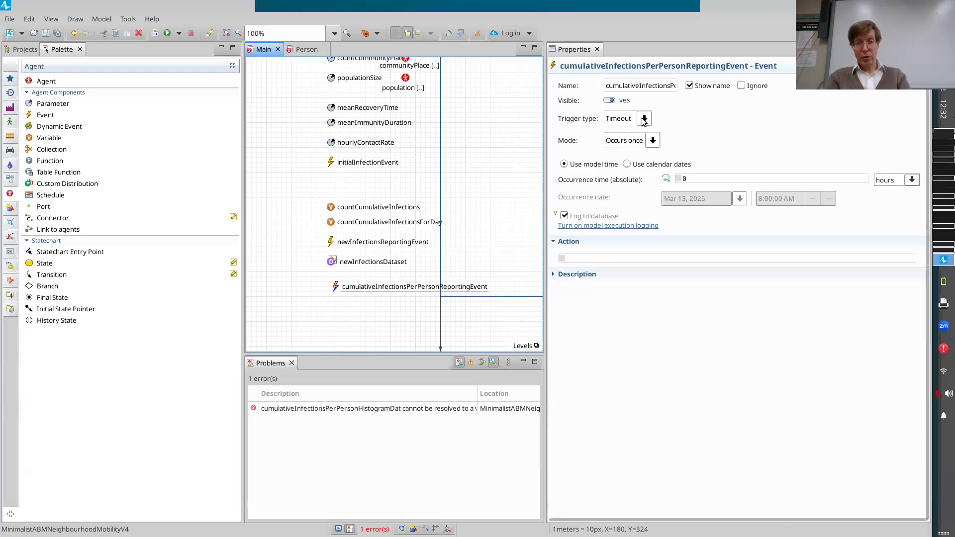
{"action": "left_click", "coordinate": [653, 140]}
{"action": "left_click", "coordinate": [629, 169]}
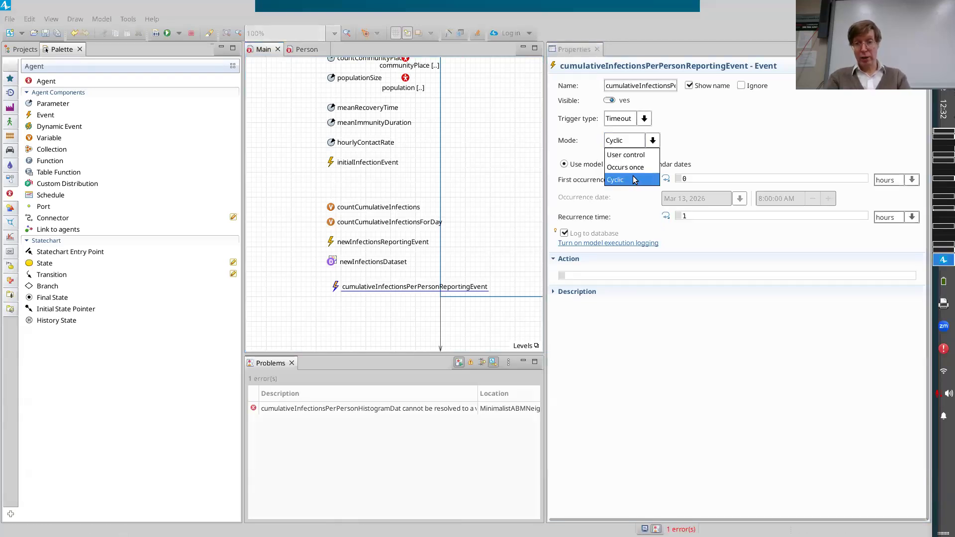
{"action": "left_click", "coordinate": [911, 219]}
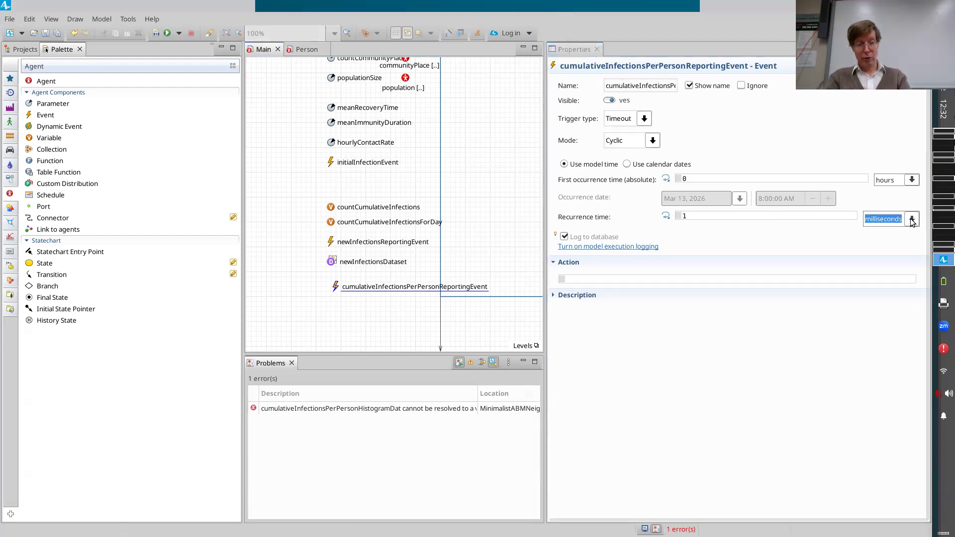
{"action": "left_click", "coordinate": [912, 220]}
{"action": "left_click", "coordinate": [876, 296]}
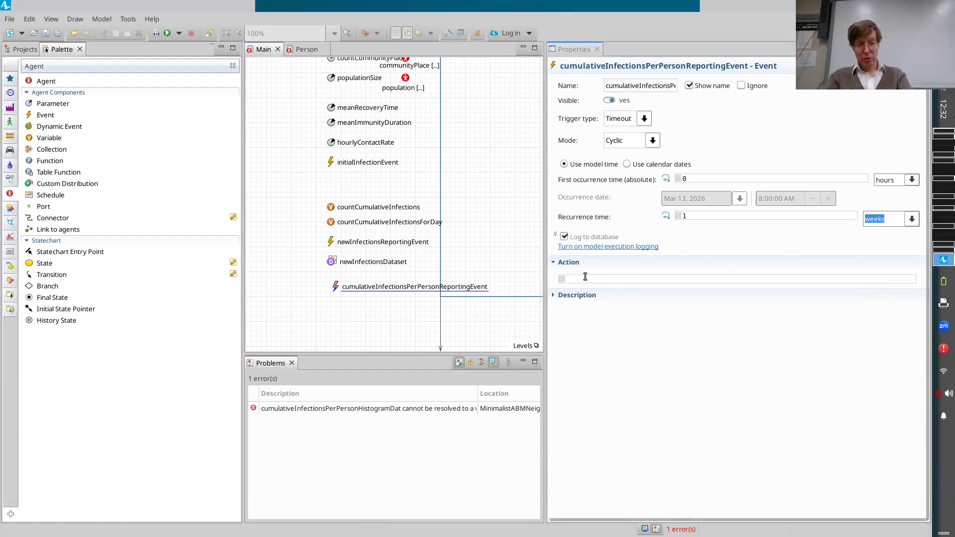
Write a loop for (Person p : population) with an empty braced body in the event's action.
{"action": "key", "text": "alt+Tab"}
{"action": "key", "text": "alt+Tab"}
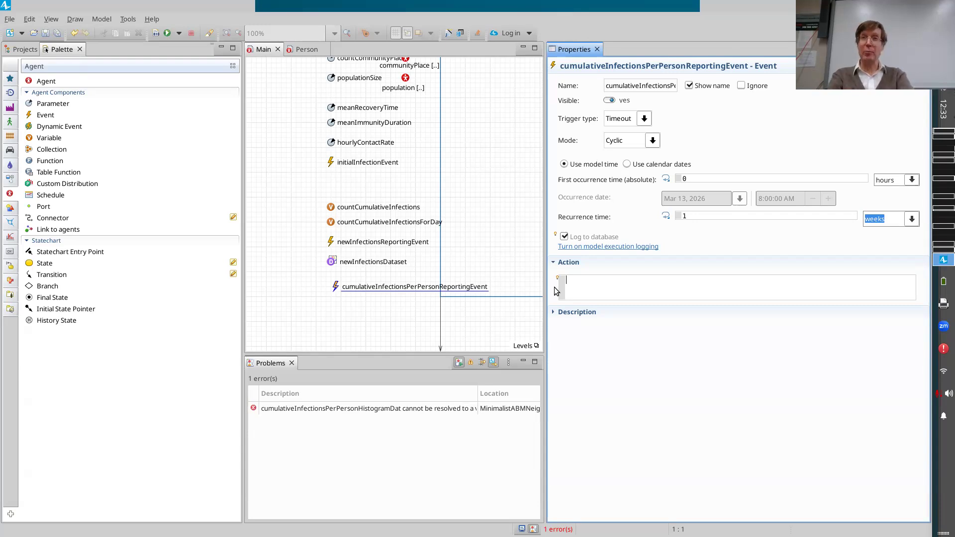
{"action": "type", "text": "for"}
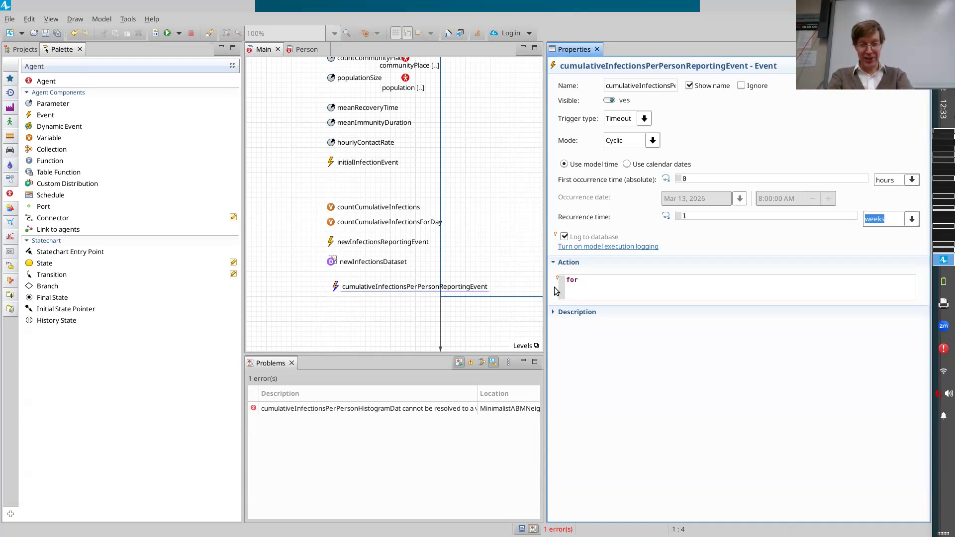
{"action": "type", "text": "each"}
{"action": "key", "text": "ctrl+BackSpace"}
{"action": "key", "text": "ctrl+BackSpace"}
{"action": "type", "text": "for (Person p : "}
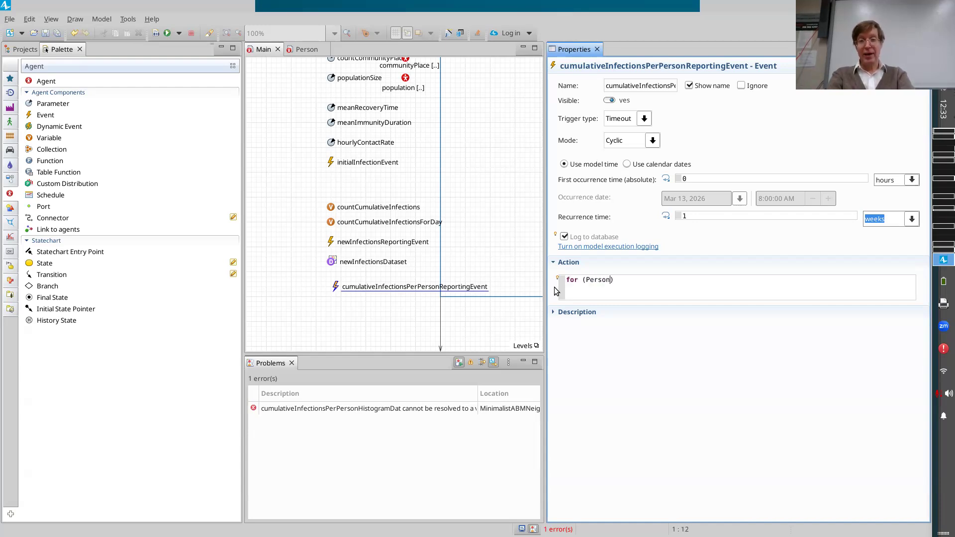
{"action": "type", "text": "population"}
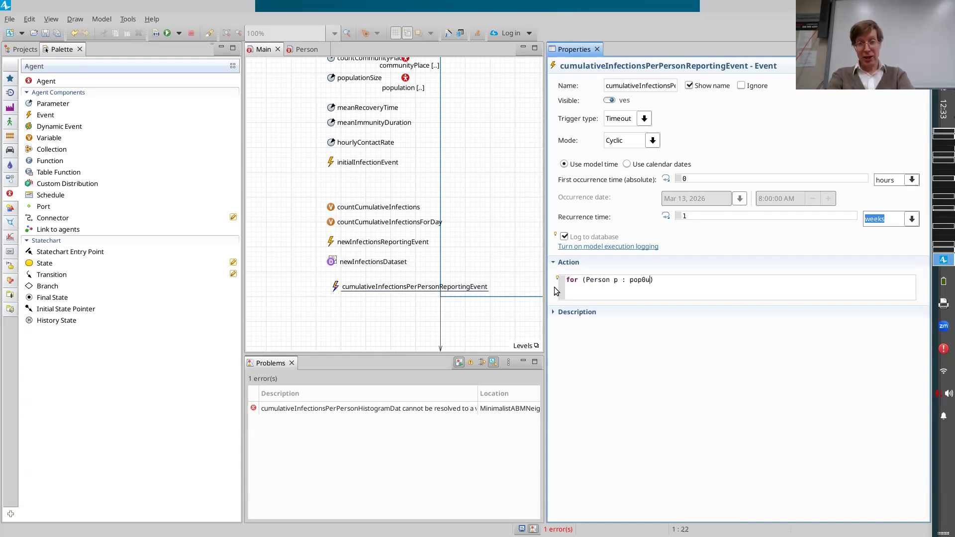
{"action": "key", "text": "ctrl+BackSpace"}
{"action": "type", "text": "population)"}
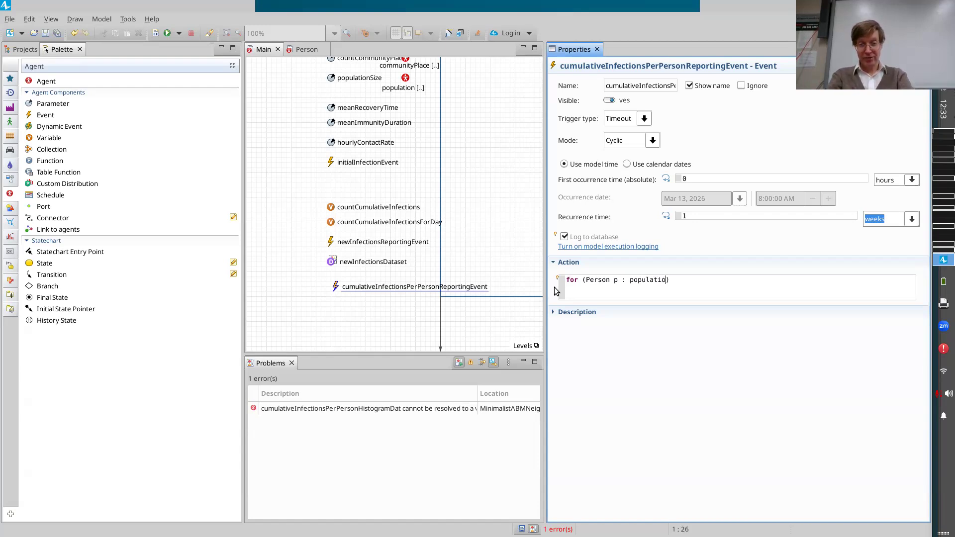
{"action": "key", "text": "Return"}
{"action": "type", "text": "{\\"}
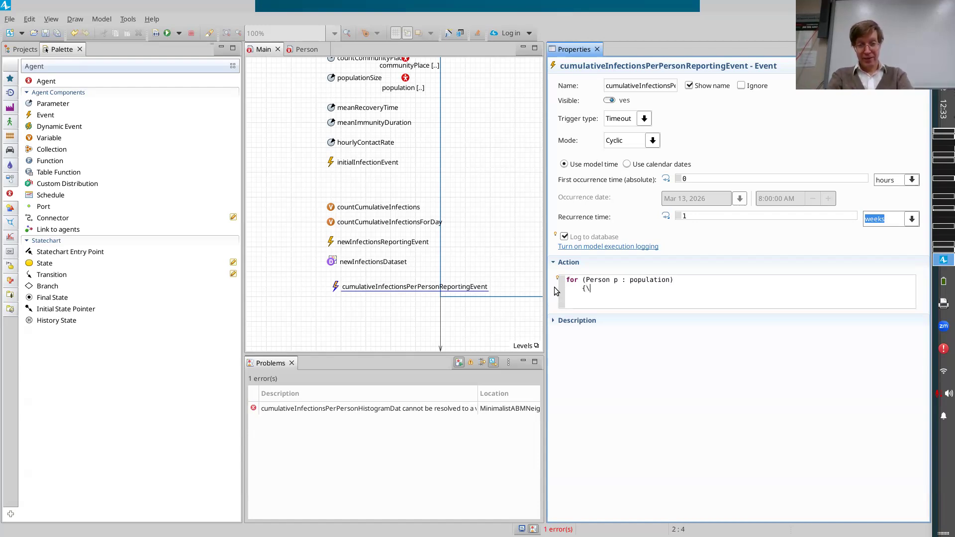
{"action": "key", "text": "Return"}
{"action": "key", "text": "Return"}
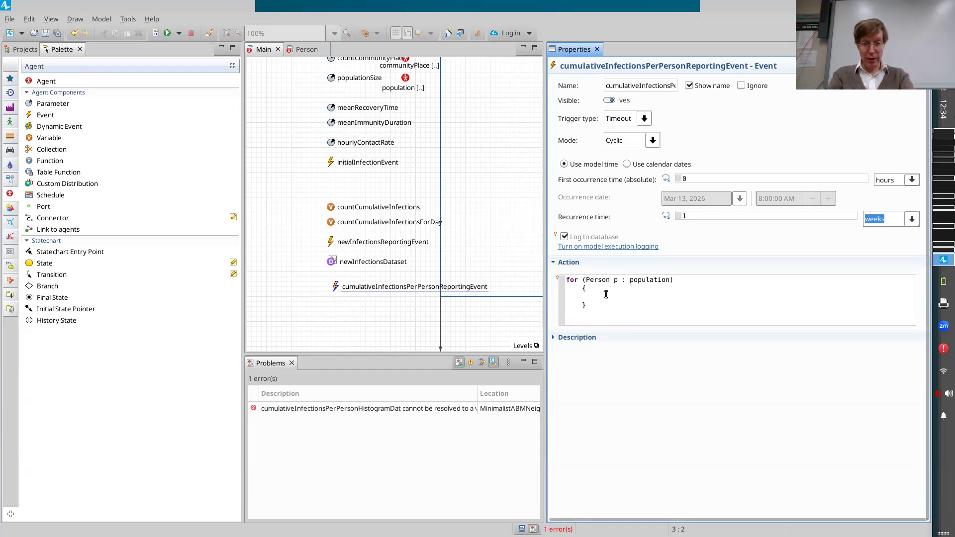
Enter cumulativeInfectionsPerPersonHistogramData on a new line above the loop in the event's action.
{"action": "key", "text": "Return"}
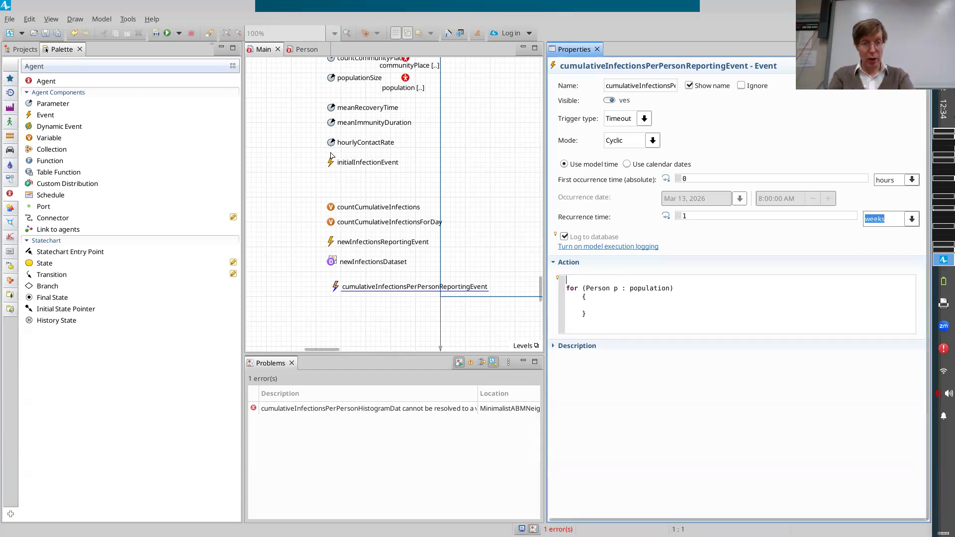
{"action": "scroll", "coordinate": [328, 155], "scroll_direction": "up", "scroll_amount": 5}
{"action": "scroll", "coordinate": [331, 155], "scroll_direction": "up", "scroll_amount": 10}
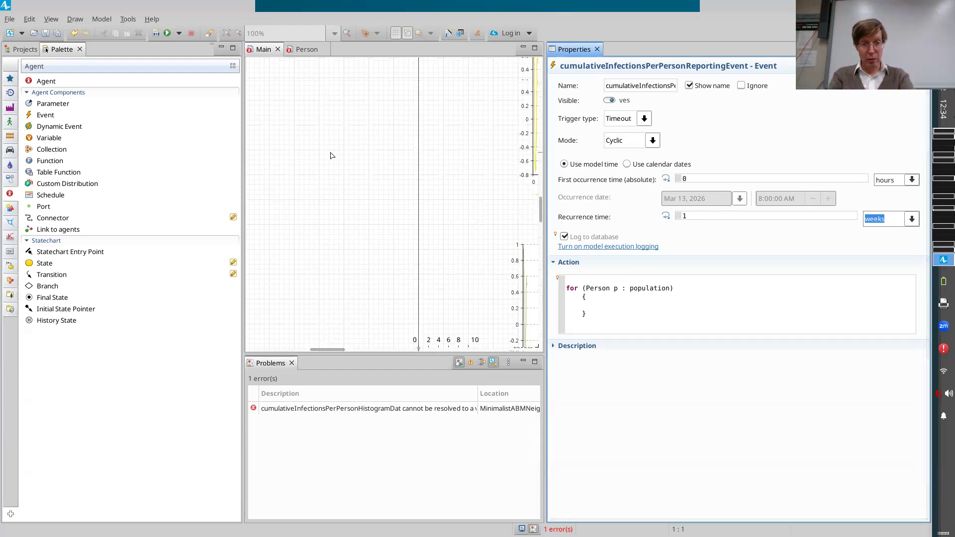
{"action": "scroll", "coordinate": [333, 160], "scroll_direction": "right", "scroll_amount": 3}
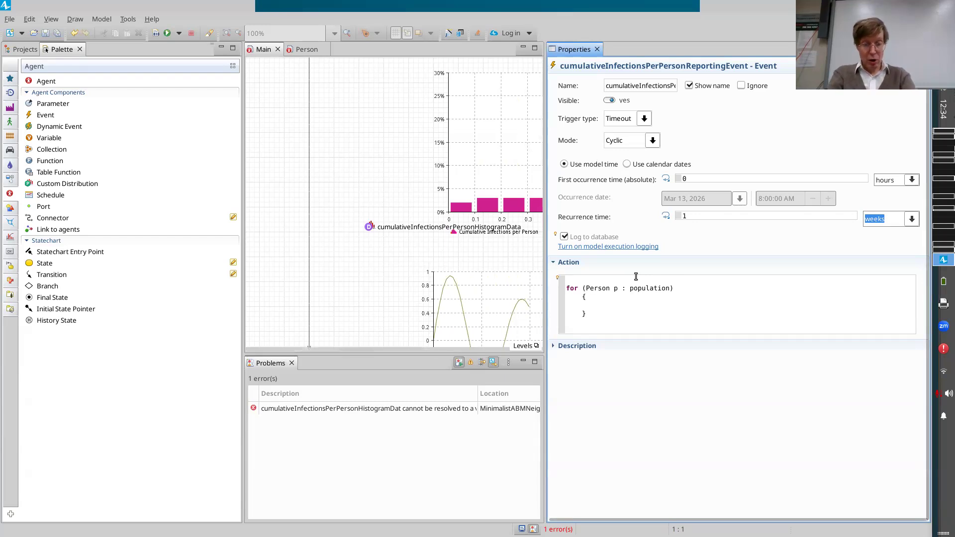
{"action": "type", "text": "cumulativeInfec"}
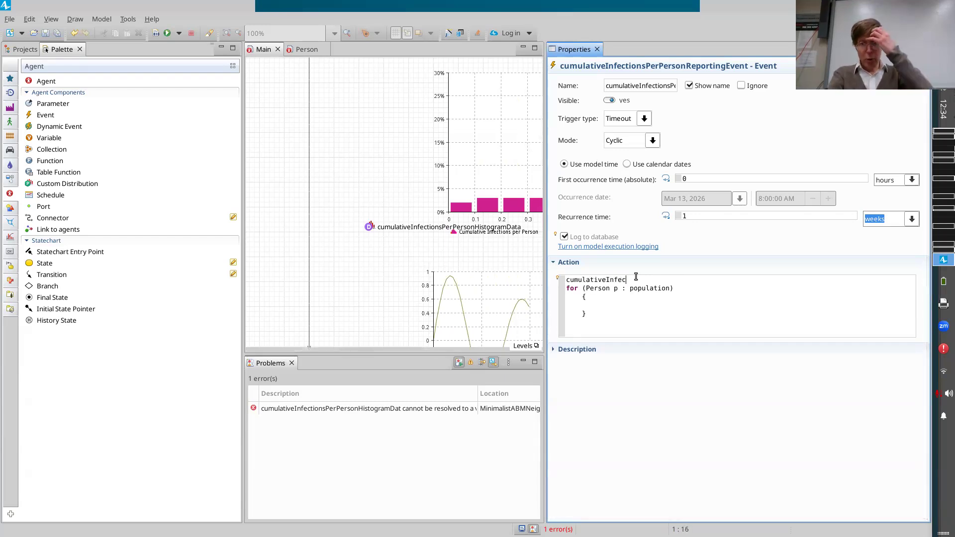
{"action": "key", "text": "ctrl+space"}
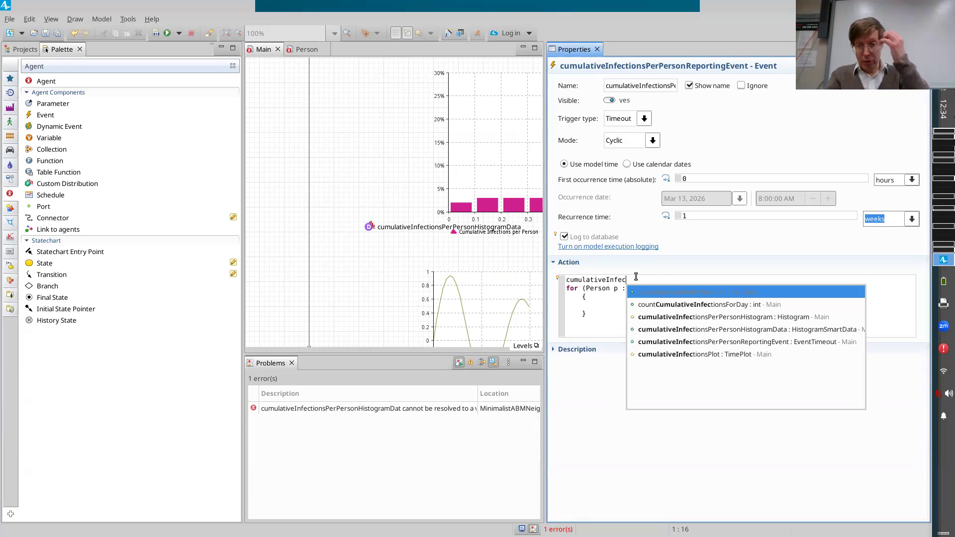
{"action": "key", "text": "Down"}
{"action": "key", "text": "Down"}
{"action": "key", "text": "Up"}
{"action": "key", "text": "Up"}
{"action": "key", "text": "Down"}
{"action": "key", "text": "Down"}
{"action": "key", "text": "Down"}
{"action": "key", "text": "Down"}
{"action": "key", "text": "Down"}
{"action": "key", "text": "Up"}
{"action": "key", "text": "Up"}
{"action": "key", "text": "Down"}
{"action": "key", "text": "Up"}
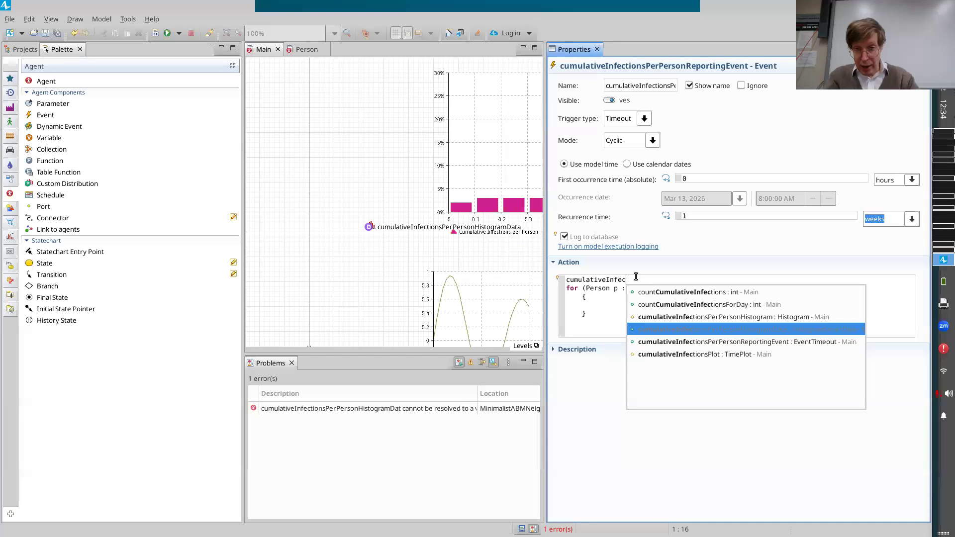
{"action": "left_click", "coordinate": [769, 329]}
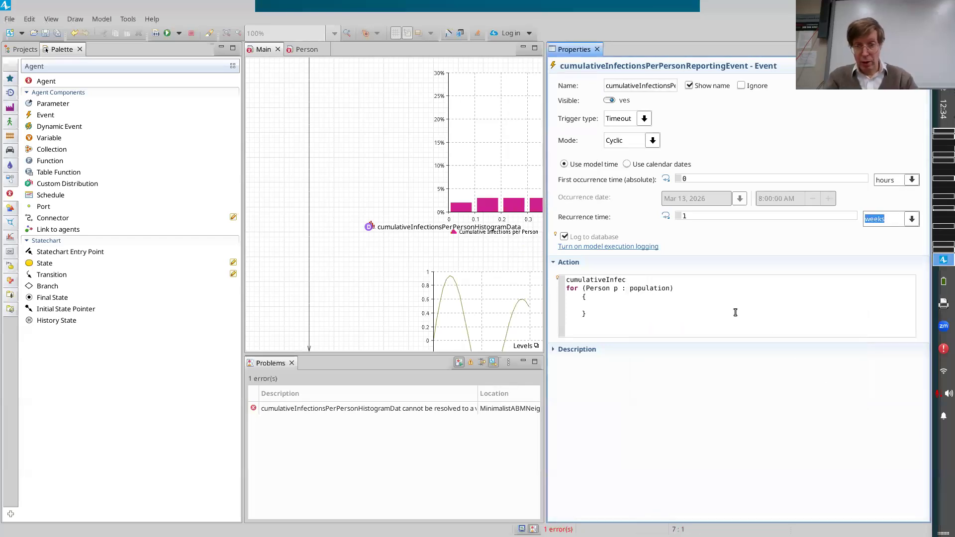
{"action": "left_click", "coordinate": [673, 279]}
{"action": "type", "text": "tio"}
{"action": "key", "text": "ctrl+space"}
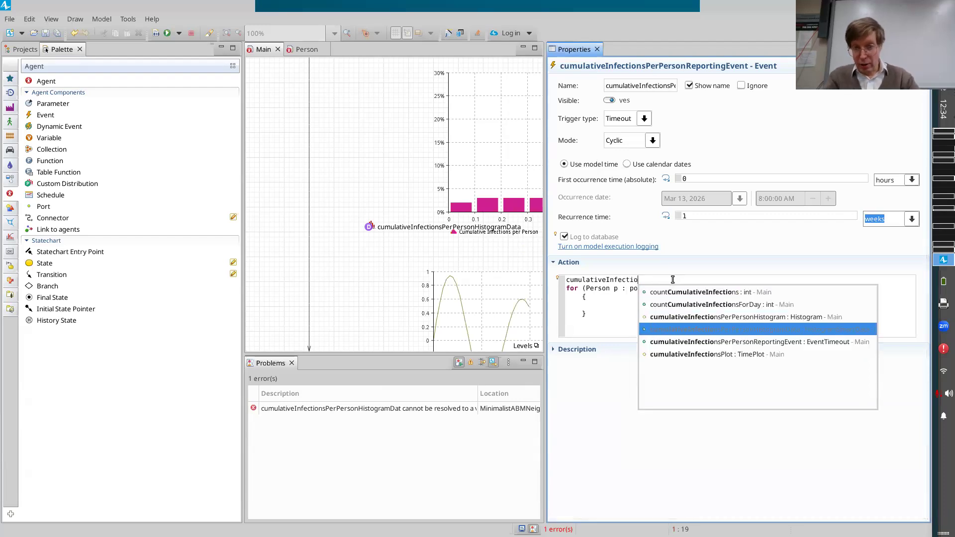
{"action": "key", "text": "Return"}
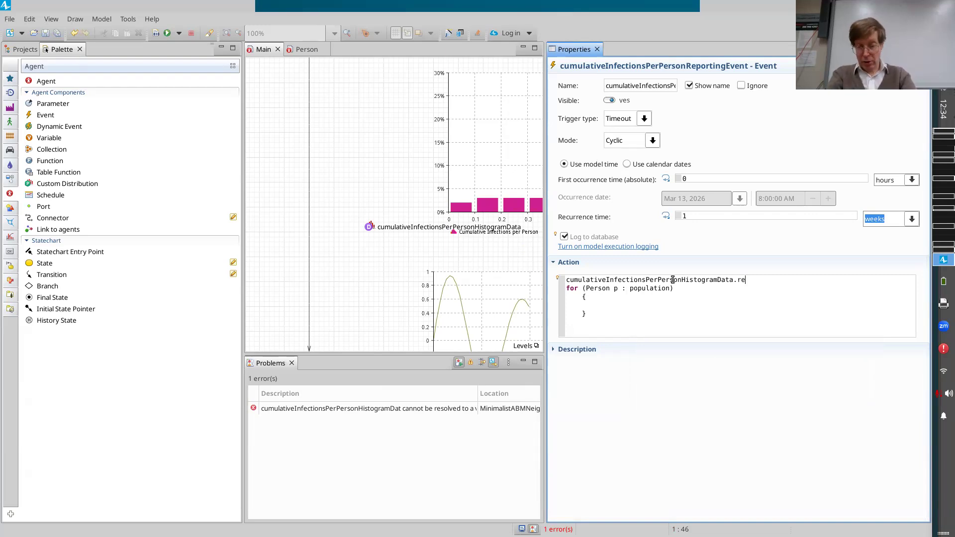
Complete the line above the loop as a .reset(); call on the histogram data and leave a blank line after it.
{"action": "key", "text": "ctrl+space"}
{"action": "key", "text": "Down"}
{"action": "key", "text": "Return"}
{"action": "type", "text": ";"}
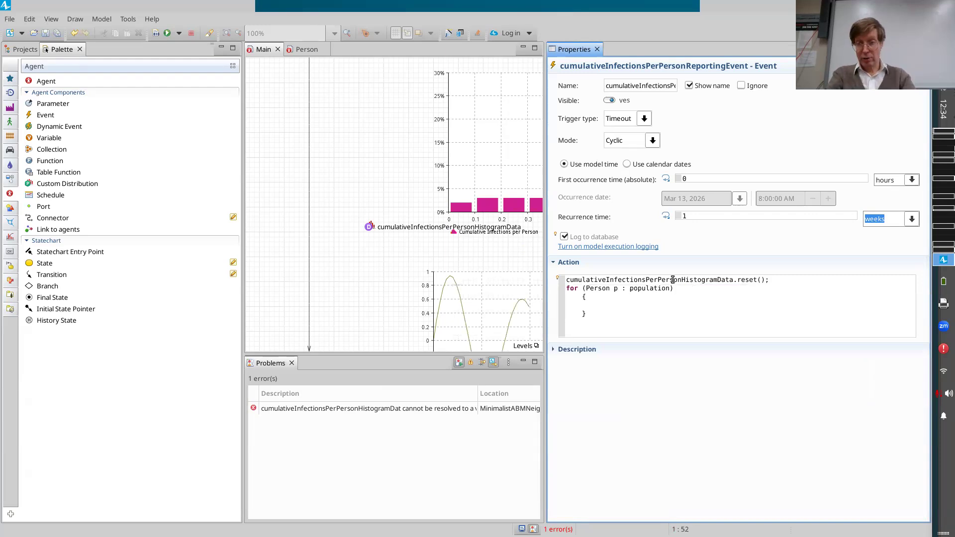
{"action": "key", "text": "Return"}
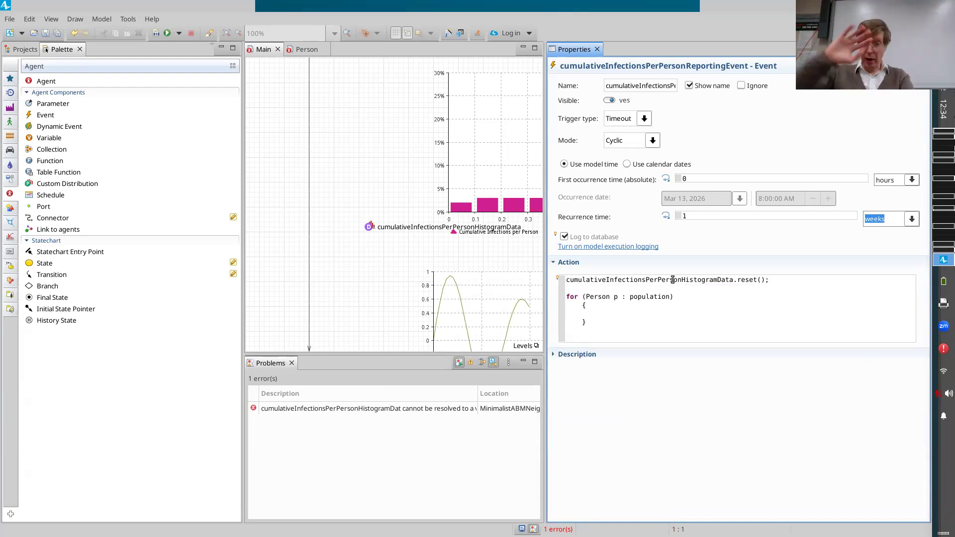
Copy the name cumulativeInfectionsPerPersonHistogramData from the reset line into the body of the population loop.
{"action": "key", "text": "Down"}
{"action": "key", "text": "Down"}
{"action": "key", "text": "Down"}
{"action": "key", "text": "Down"}
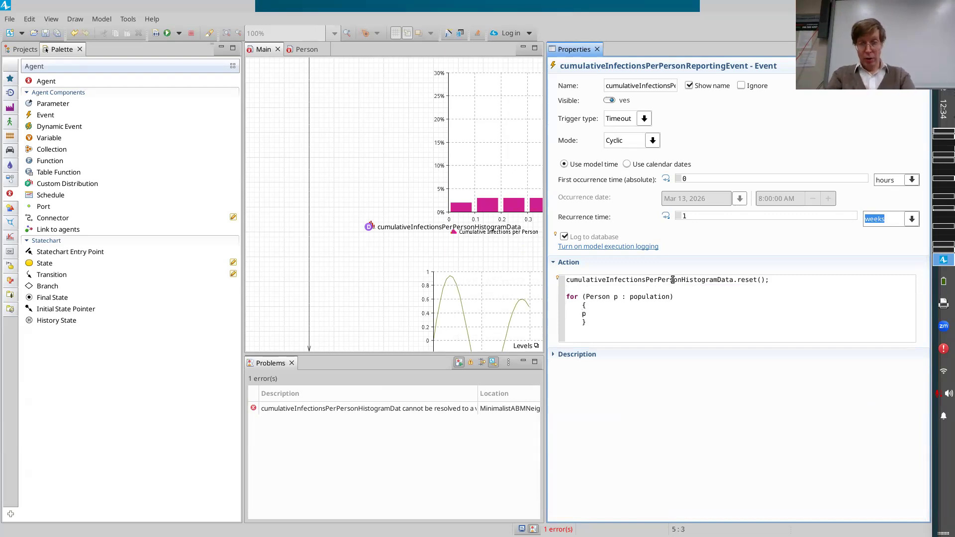
{"action": "key", "text": "BackSpace"}
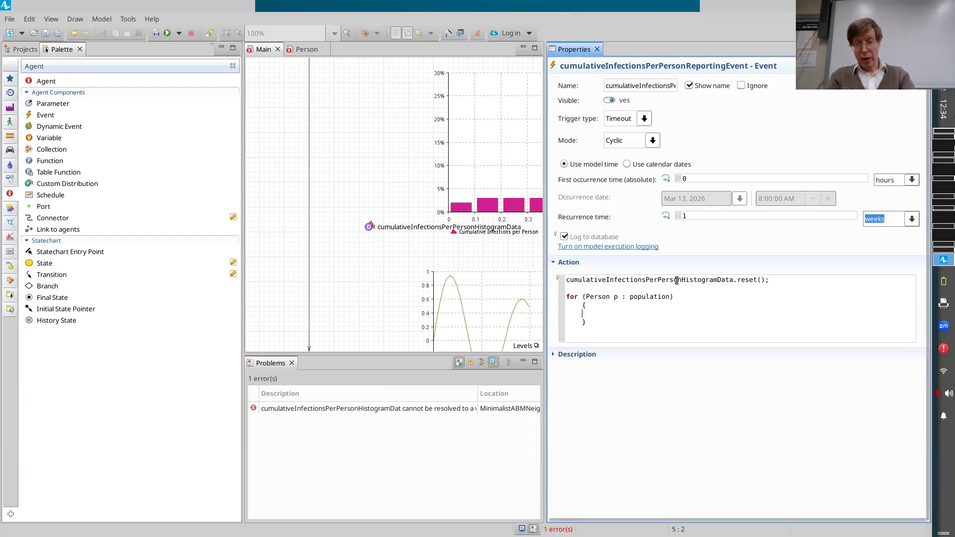
{"action": "triple_click", "coordinate": [677, 281]}
{"action": "double_click", "coordinate": [677, 281]}
{"action": "key", "text": "ctrl+c"}
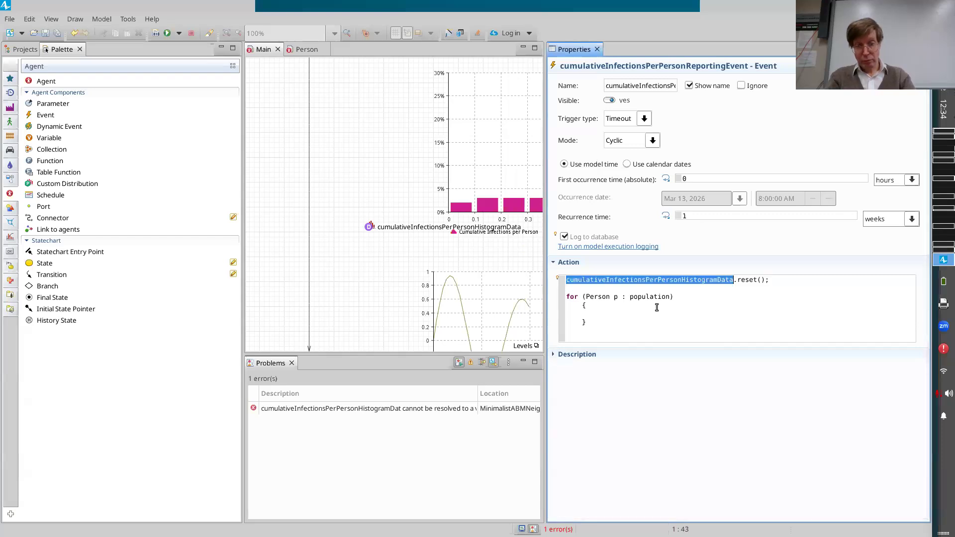
{"action": "left_click", "coordinate": [657, 307]}
{"action": "key", "text": "ctrl+v"}
Complete the loop statement with .add(p.countCumulativeInfectionsForPerson); and save the model.
{"action": "type", "text": ".a"}
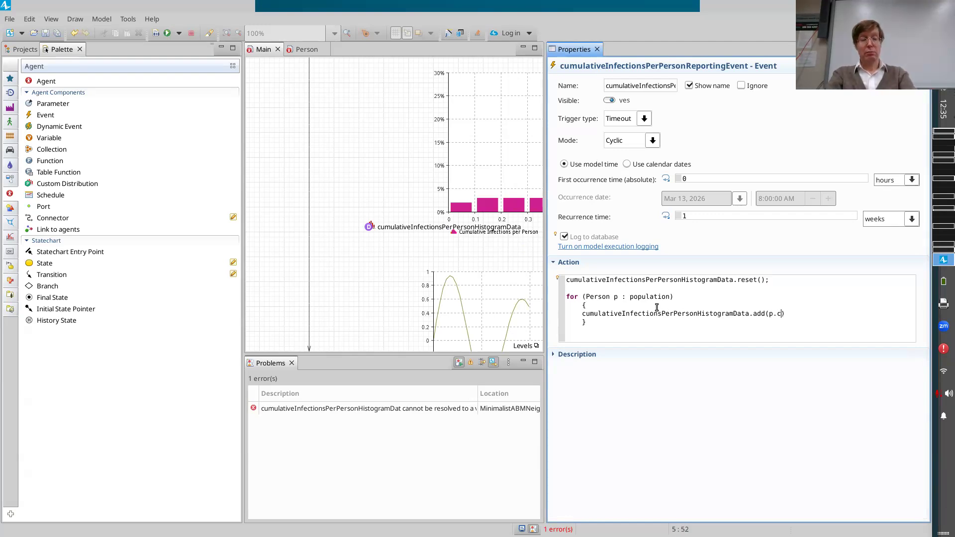
{"action": "type", "text": "dd(p.countC"}
{"action": "key", "text": "ctrl+space"}
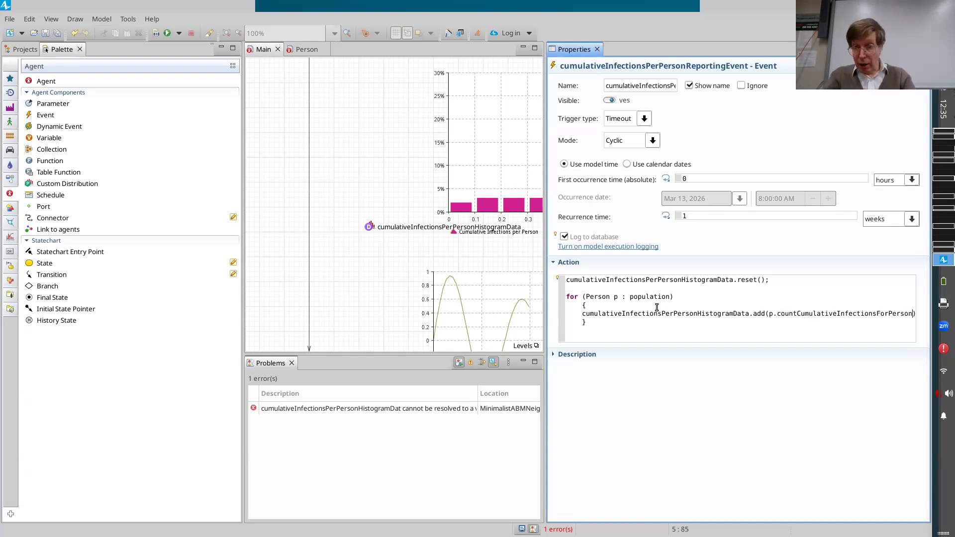
{"action": "type", "text": ");"}
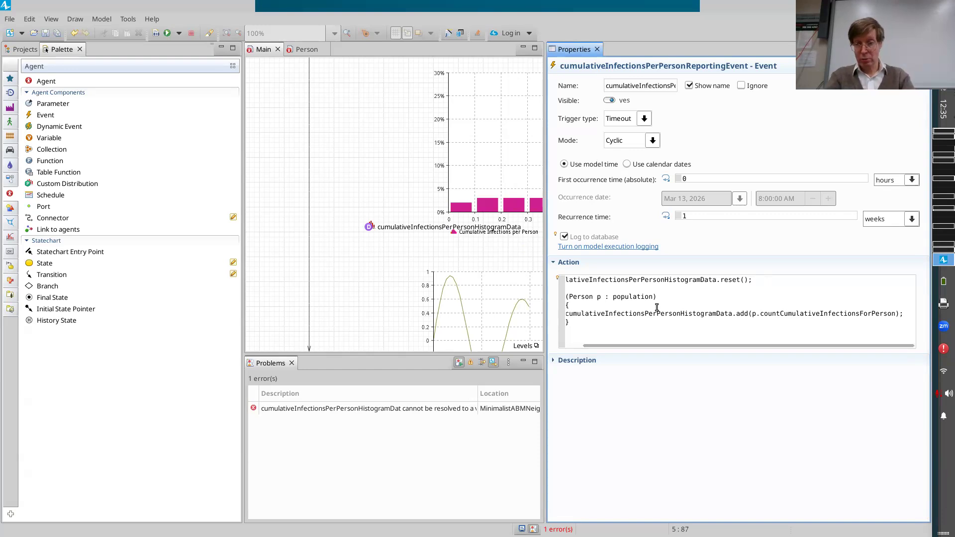
{"action": "key", "text": "Left"}
{"action": "key", "text": "Left"}
{"action": "key", "text": "ctrl+shift+Left"}
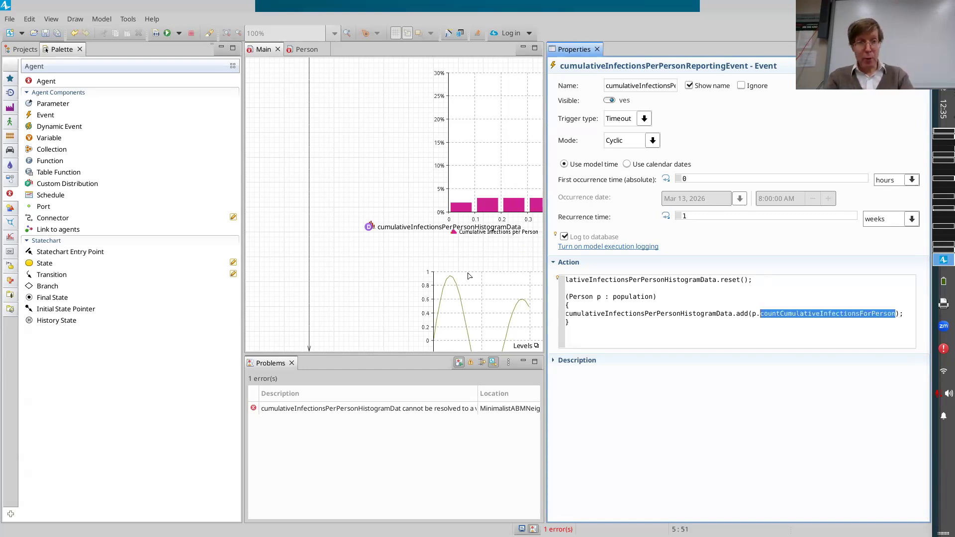
{"action": "key", "text": "ctrl+s"}
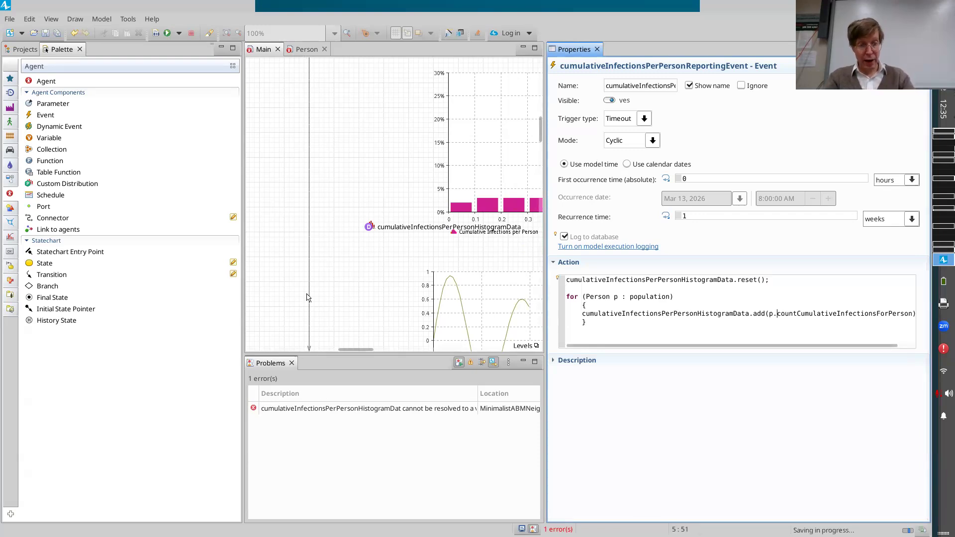
Examine the infection transition's action code in Person, and select cumulativeInfectionsPerPersonReportingEvent in Main again.
{"action": "left_click", "coordinate": [307, 48]}
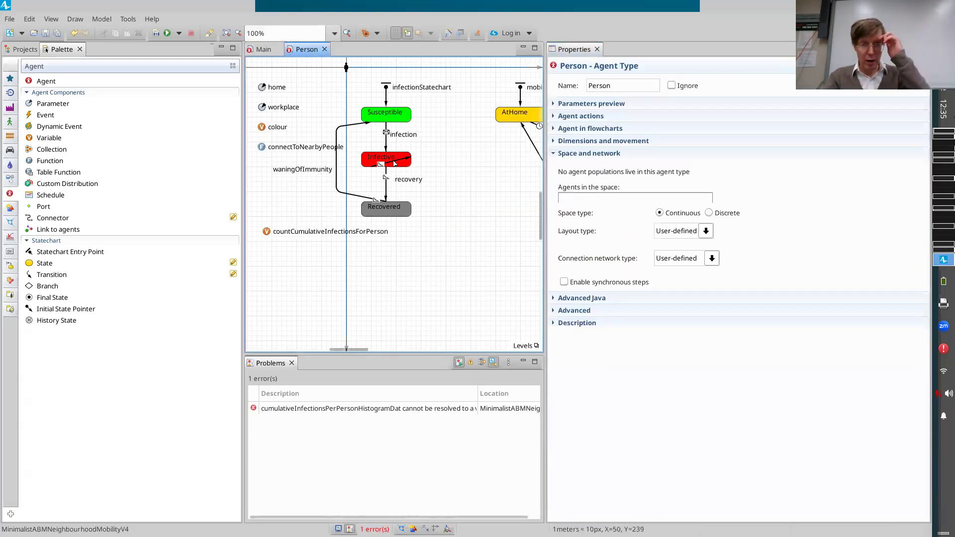
{"action": "left_click", "coordinate": [387, 137]}
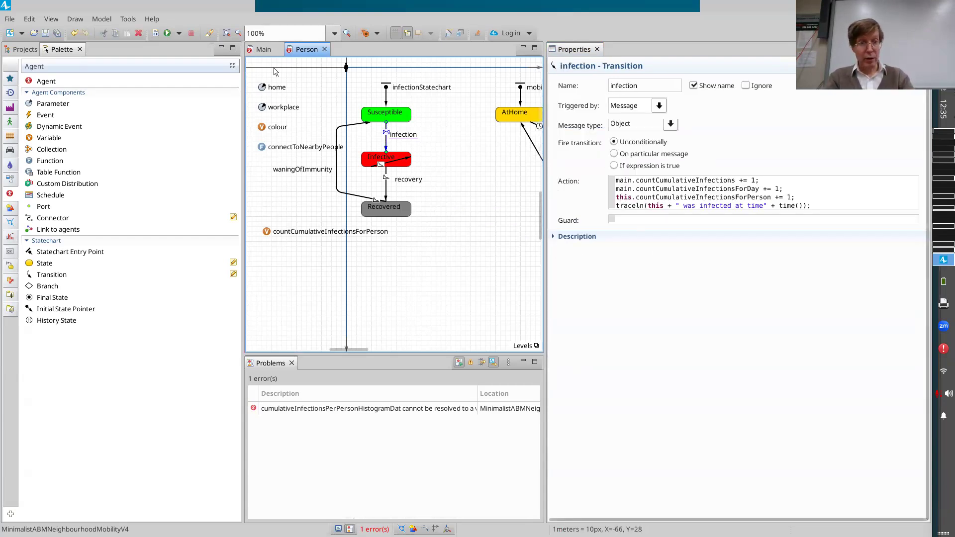
{"action": "left_click", "coordinate": [263, 49]}
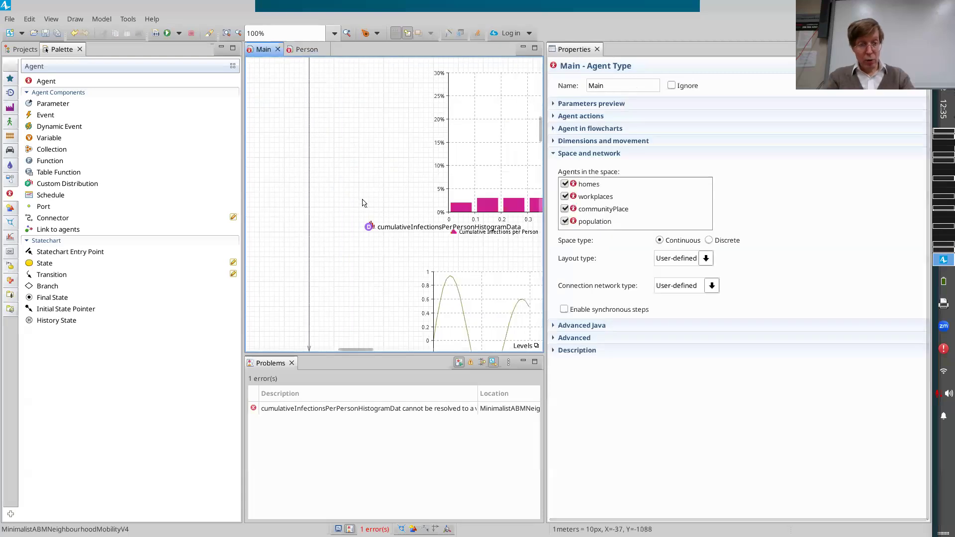
{"action": "scroll", "coordinate": [363, 202], "scroll_direction": "down", "scroll_amount": 15}
{"action": "scroll", "coordinate": [363, 202], "scroll_direction": "down", "scroll_amount": 10}
{"action": "scroll", "coordinate": [362, 202], "scroll_direction": "left", "scroll_amount": 4}
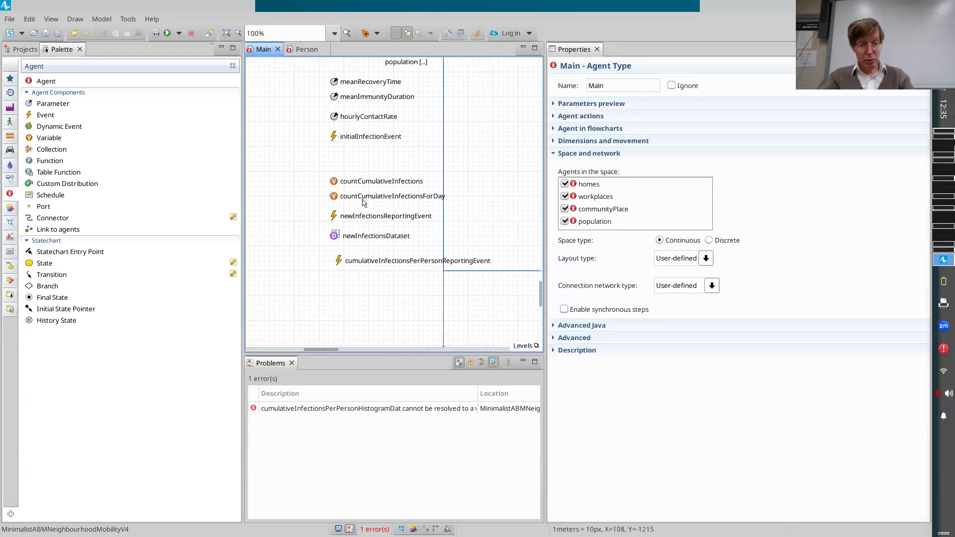
{"action": "left_click", "coordinate": [339, 262]}
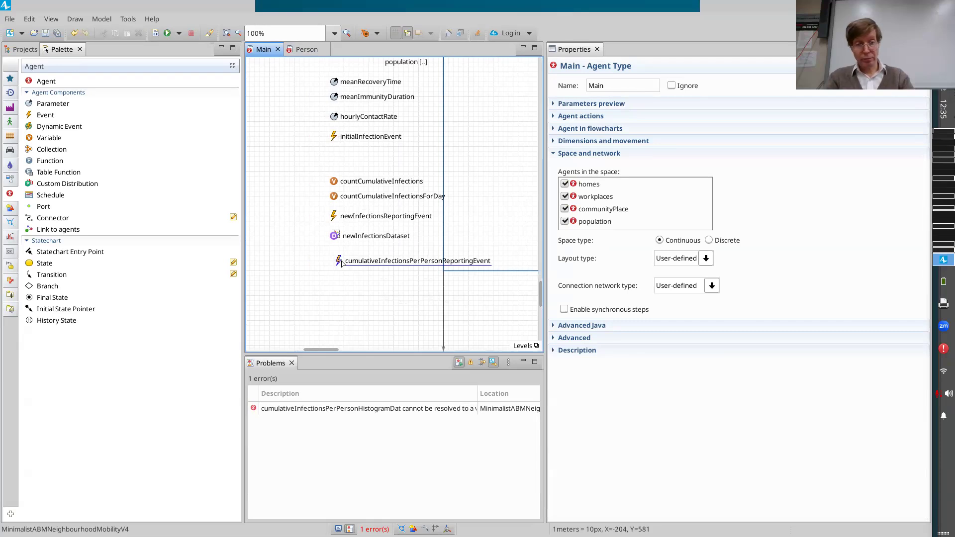
Examine the reporting event's action code, from the histogram data reset through the .add(p.countCumulativeInfectionsForPerson) statement in the population loop.
{"action": "left_click", "coordinate": [707, 304]}
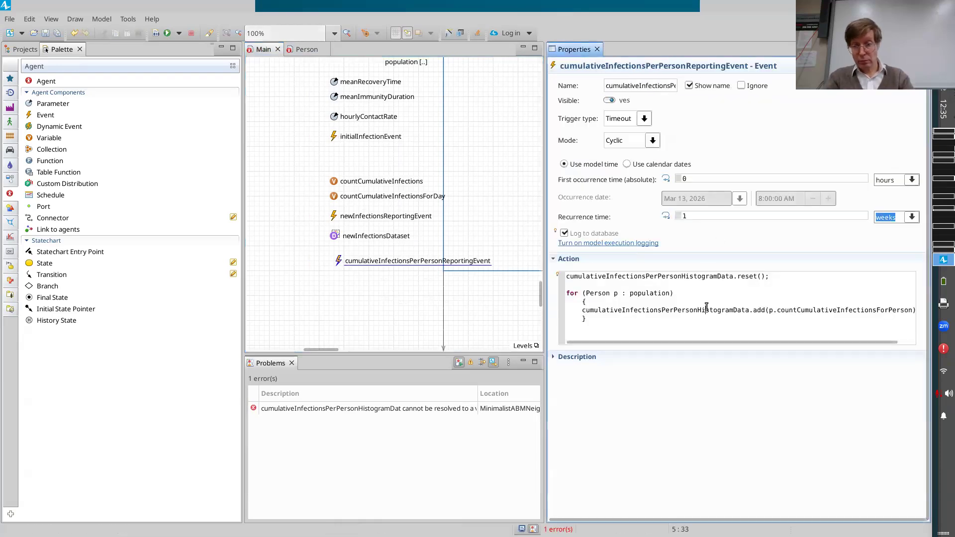
{"action": "key", "text": "End"}
{"action": "type", "text": ";"}
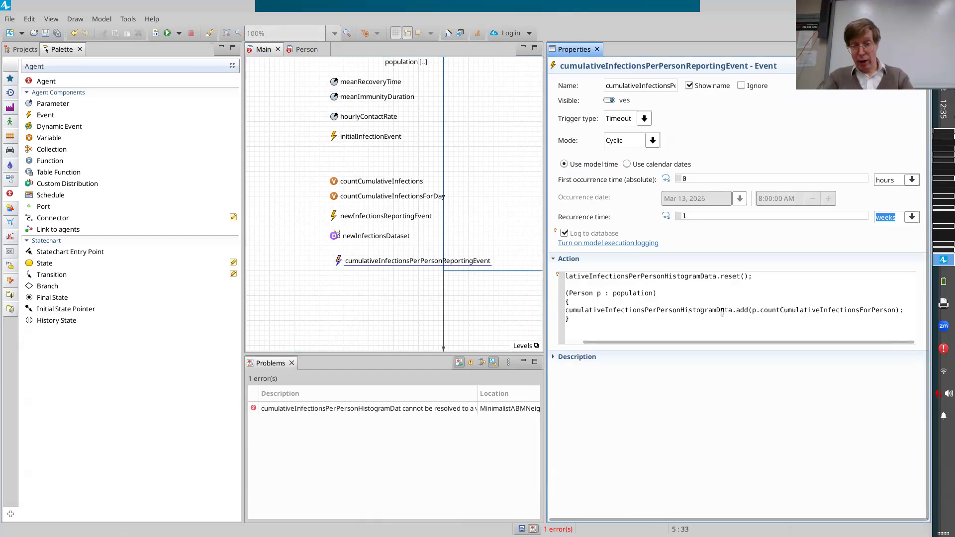
{"action": "scroll", "coordinate": [661, 316], "scroll_direction": "left", "scroll_amount": 2}
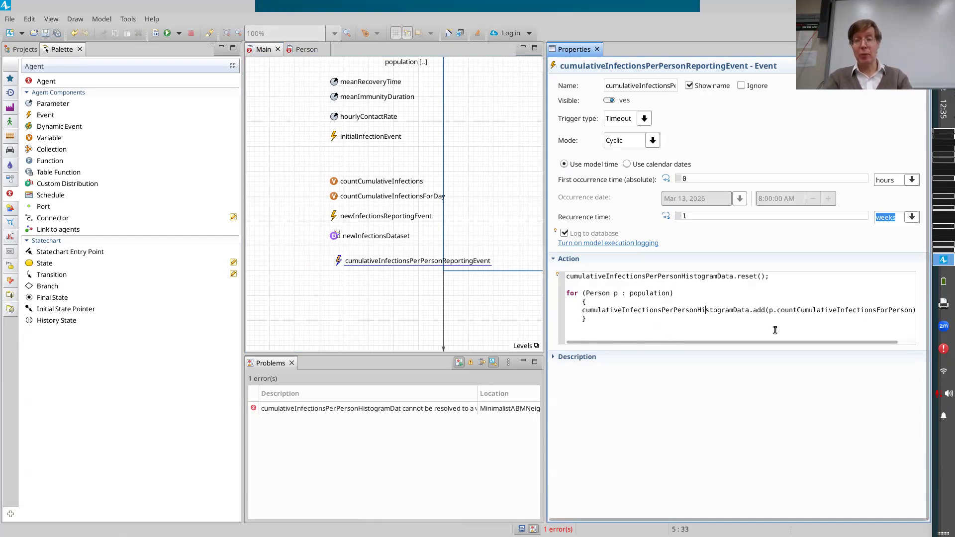
{"action": "scroll", "coordinate": [775, 330], "scroll_direction": "right", "scroll_amount": 1}
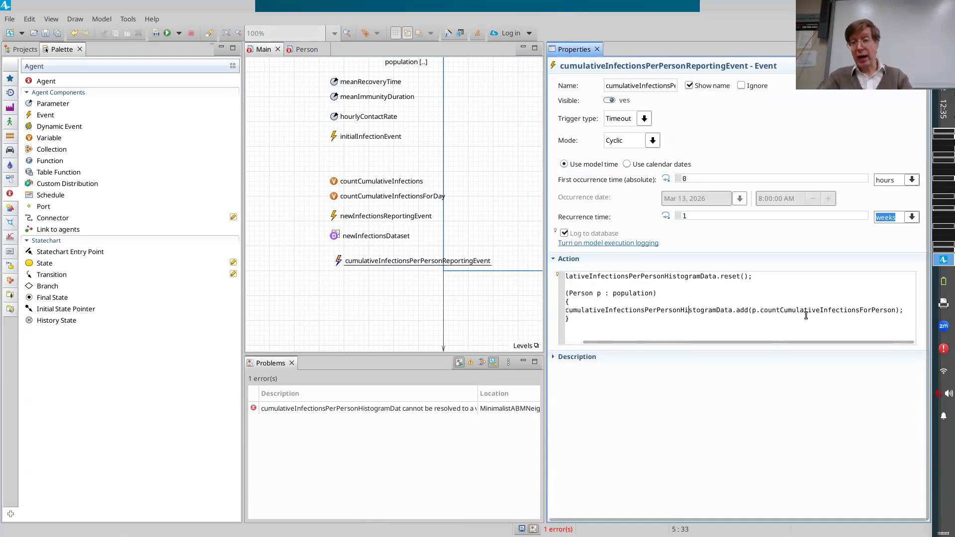
{"action": "scroll", "coordinate": [640, 315], "scroll_direction": "left", "scroll_amount": 1}
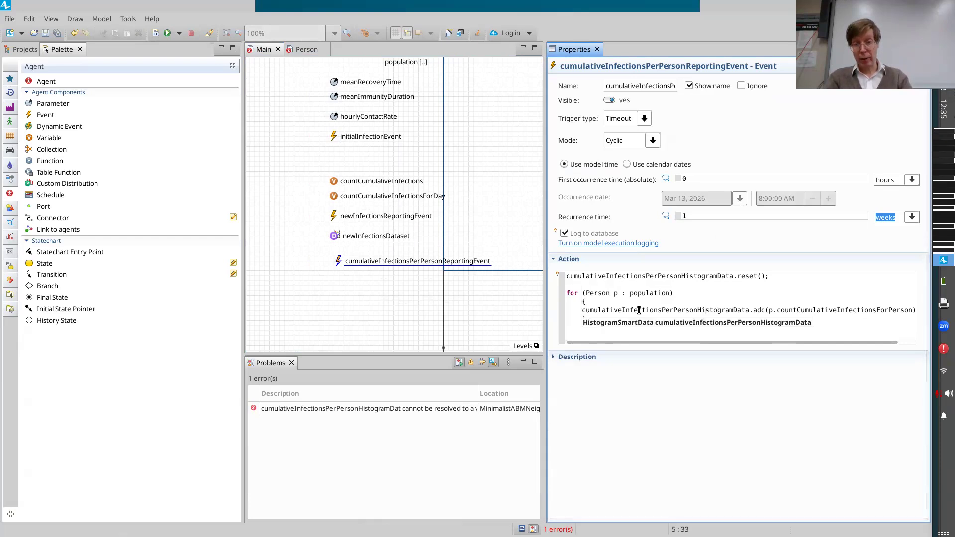
{"action": "scroll", "coordinate": [640, 311], "scroll_direction": "right", "scroll_amount": 1}
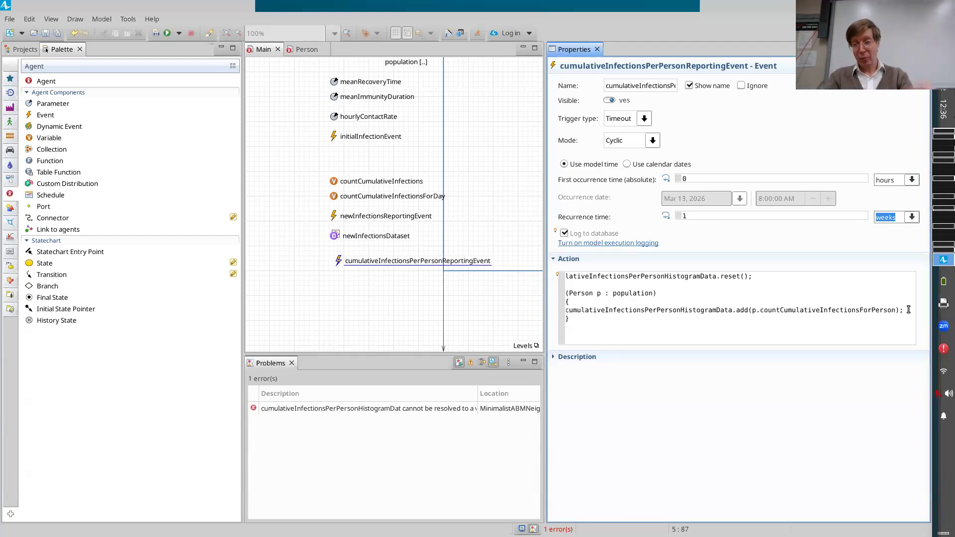
Leave a blank line after the population loop, then save and build the model.
{"action": "left_click", "coordinate": [818, 326]}
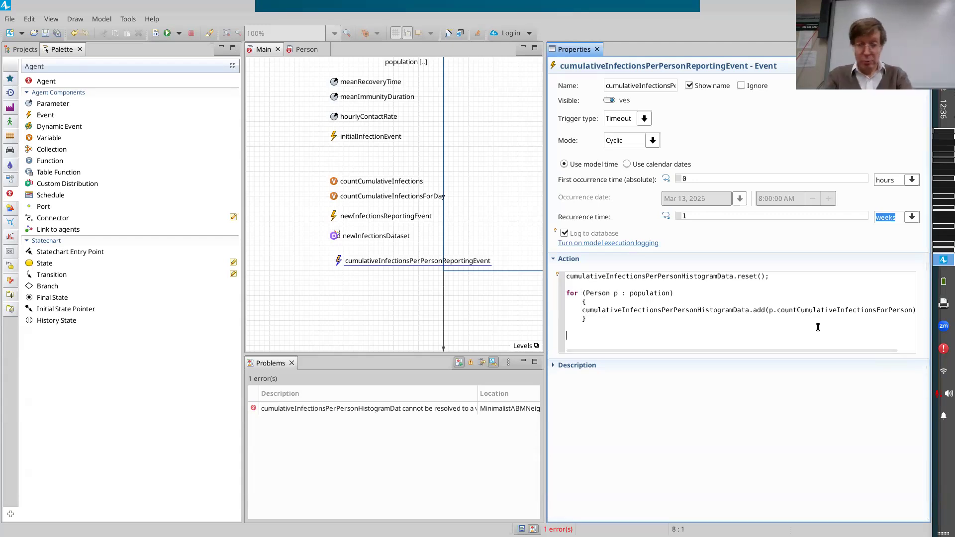
{"action": "key", "text": "ctrl+s"}
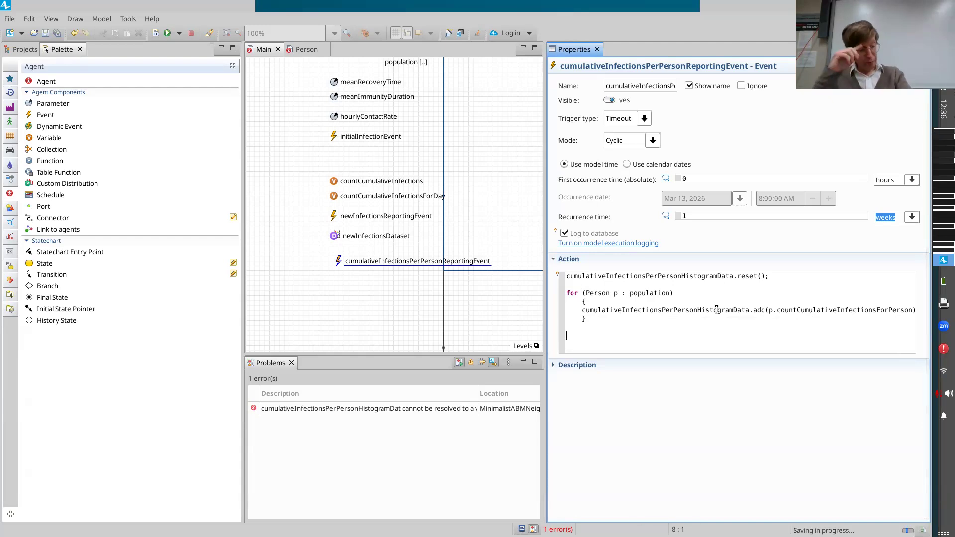
{"action": "key", "text": "ctrl+s"}
{"action": "left_click", "coordinate": [25, 50]}
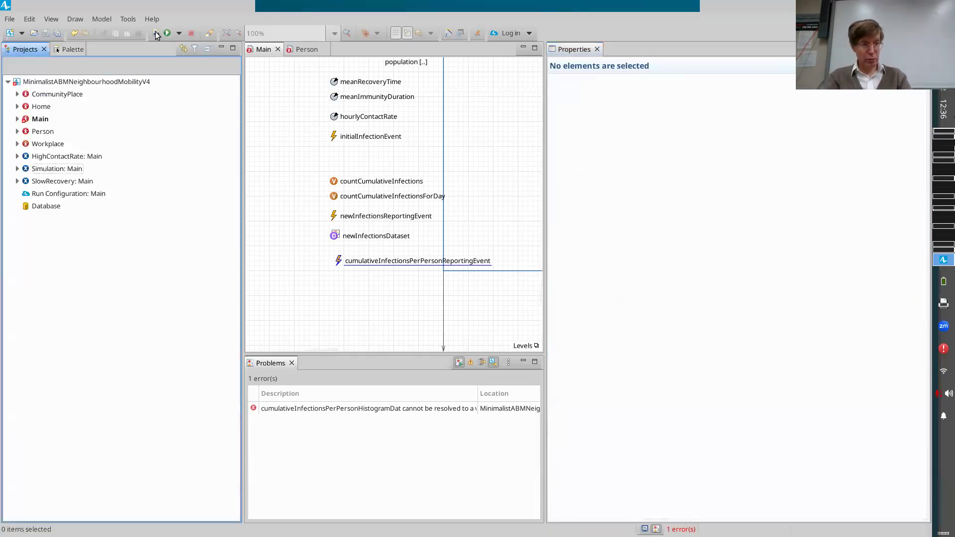
{"action": "left_click", "coordinate": [154, 35]}
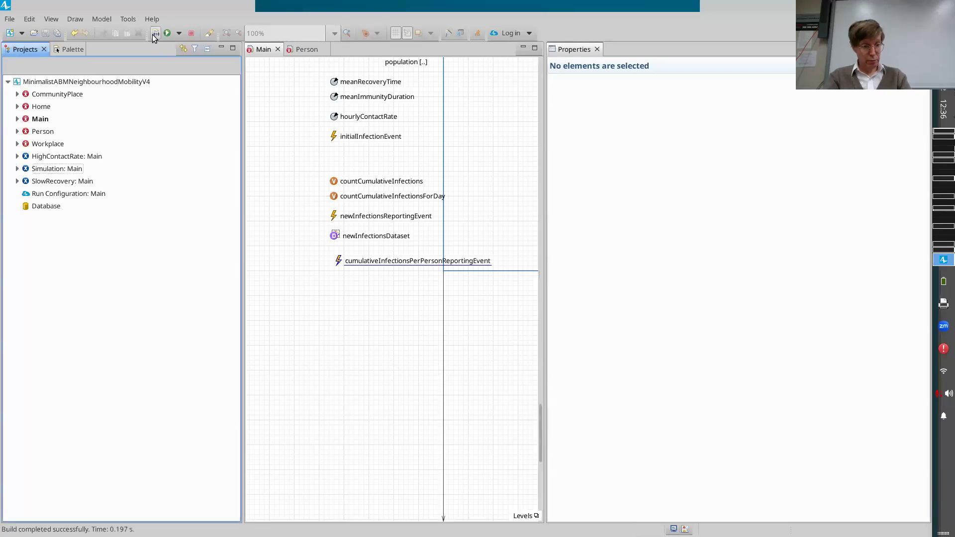
Run the Simulation experiment at x5 speed and bring its Cumulative Infections per Person histogram into view.
{"action": "right_click", "coordinate": [37, 170]}
{"action": "left_click", "coordinate": [76, 326]}
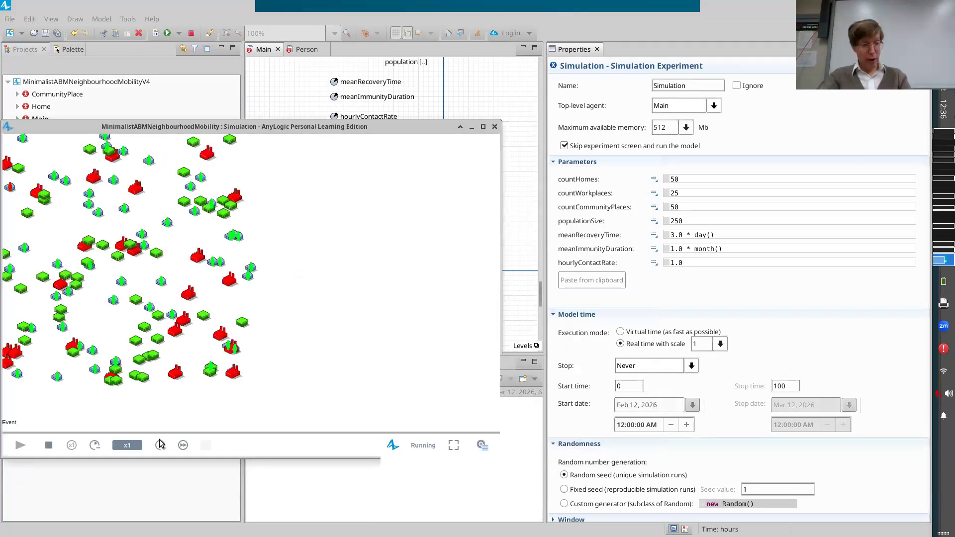
{"action": "left_click", "coordinate": [159, 445]}
{"action": "left_click", "coordinate": [160, 445]}
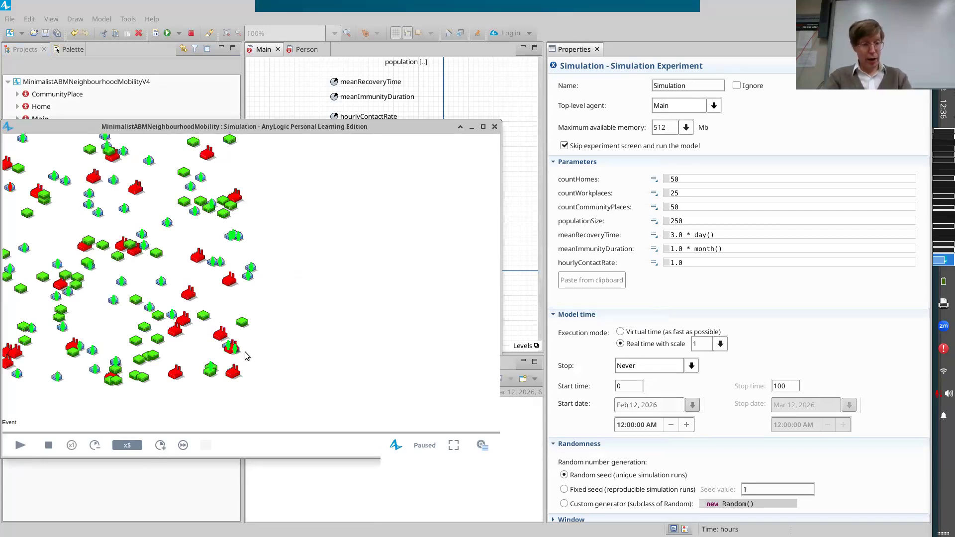
{"action": "left_click_drag", "start_coordinate": [75, 219], "coordinate": [178, 412]}
{"action": "left_click", "coordinate": [20, 447]}
{"action": "left_click_drag", "start_coordinate": [188, 194], "coordinate": [115, 414]}
{"action": "left_click_drag", "start_coordinate": [181, 176], "coordinate": [105, 375]}
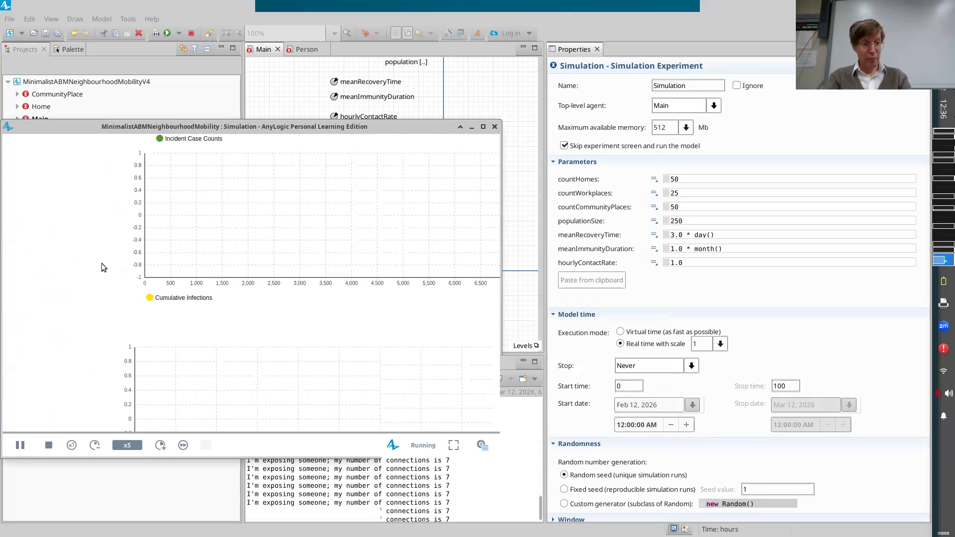
{"action": "left_click_drag", "start_coordinate": [159, 234], "coordinate": [104, 344]}
{"action": "left_click_drag", "start_coordinate": [172, 145], "coordinate": [179, 369]}
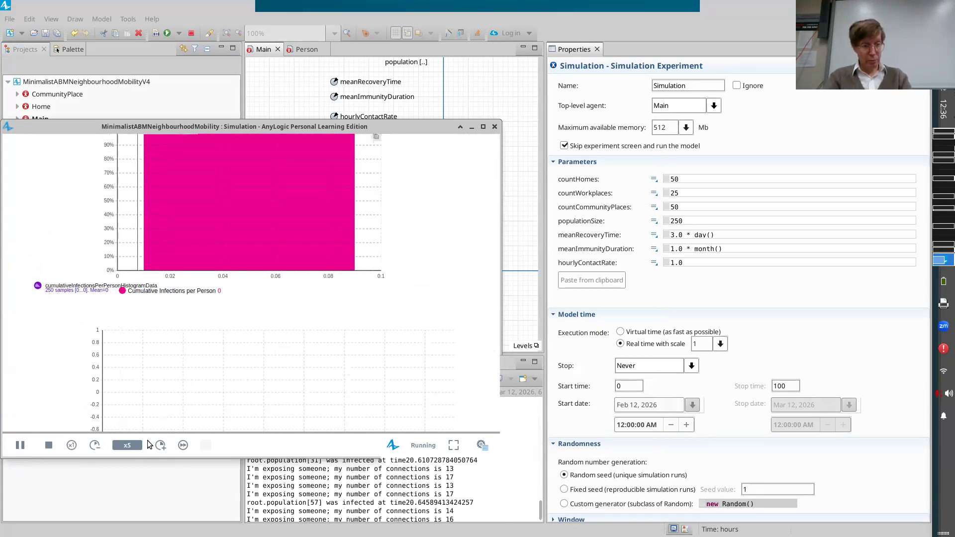
{"action": "left_click_drag", "start_coordinate": [137, 254], "coordinate": [182, 368]}
Raise the simulation speed to x250 and watch the histogram of cumulative infections per person evolve.
{"action": "left_click", "coordinate": [160, 446]}
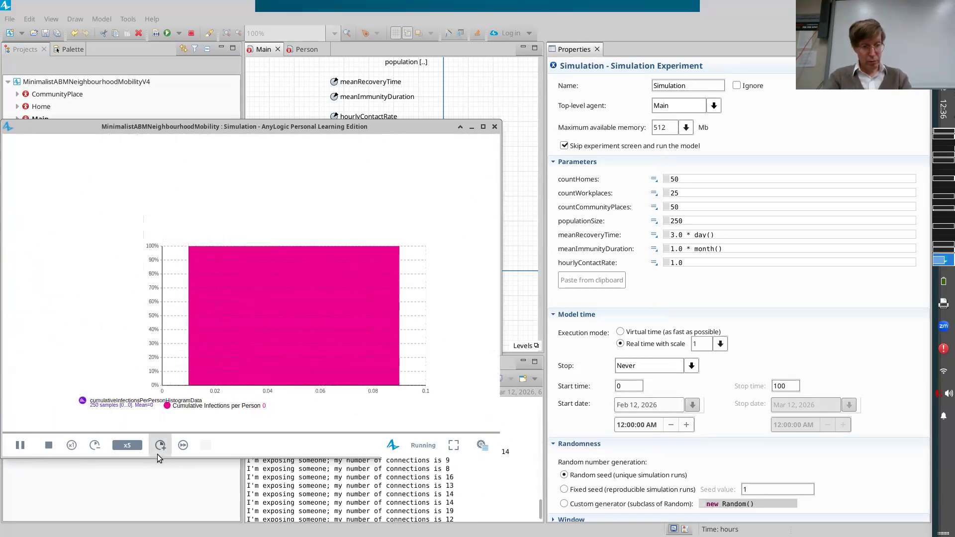
{"action": "left_click", "coordinate": [159, 446]}
{"action": "left_click", "coordinate": [159, 445]}
{"action": "left_click", "coordinate": [159, 446]}
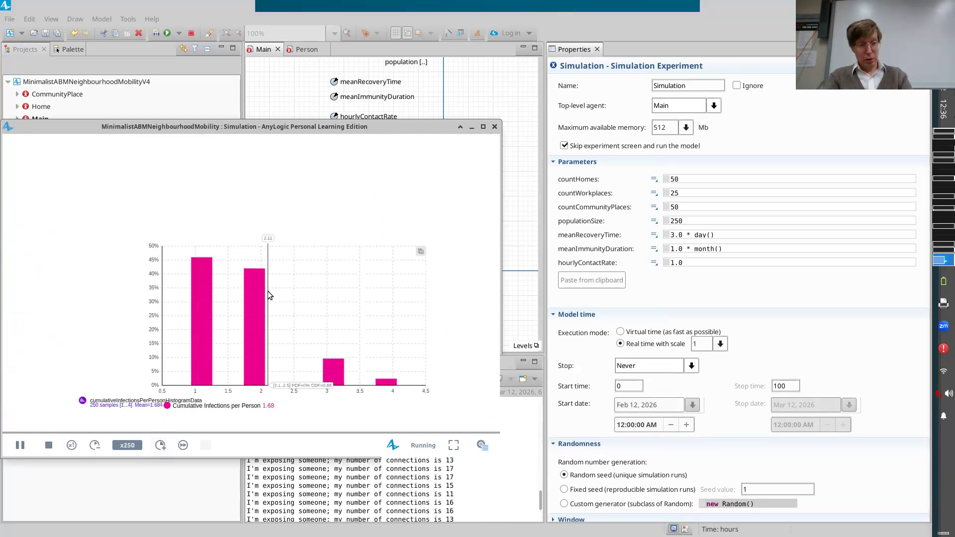
{"action": "left_click_drag", "start_coordinate": [271, 399], "coordinate": [271, 240]}
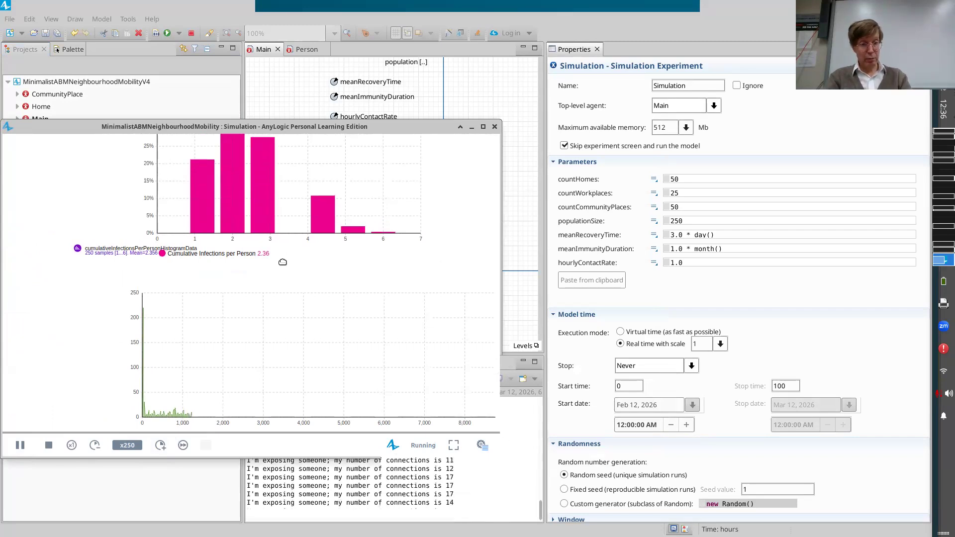
{"action": "left_click_drag", "start_coordinate": [294, 273], "coordinate": [331, 330]}
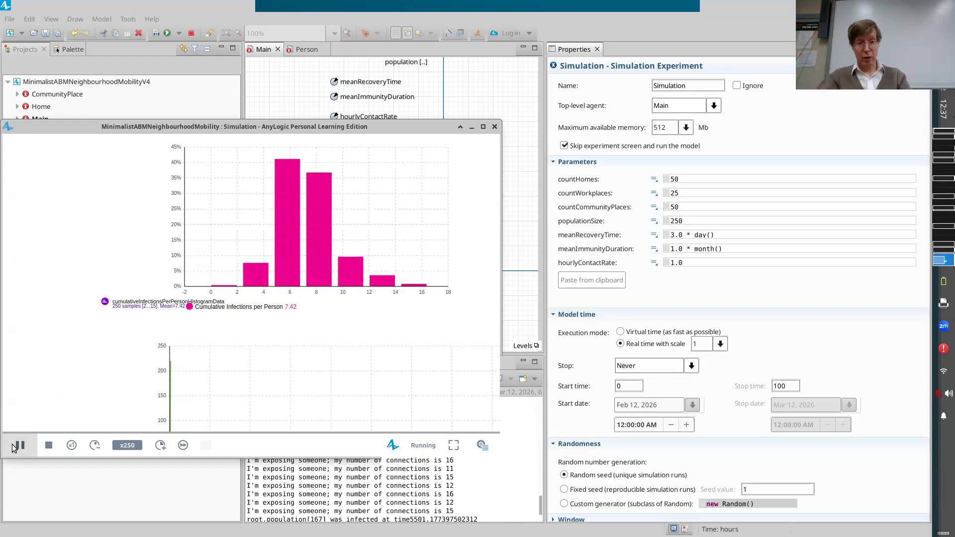
Check the properties of cumulativeInfectionsPerPersonHistogramData in Main, and return to the running simulation window.
{"action": "key", "text": "alt+Tab"}
{"action": "scroll", "coordinate": [367, 208], "scroll_direction": "up", "scroll_amount": 5}
{"action": "scroll", "coordinate": [367, 207], "scroll_direction": "up", "scroll_amount": 5}
{"action": "scroll", "coordinate": [367, 208], "scroll_direction": "right", "scroll_amount": 5}
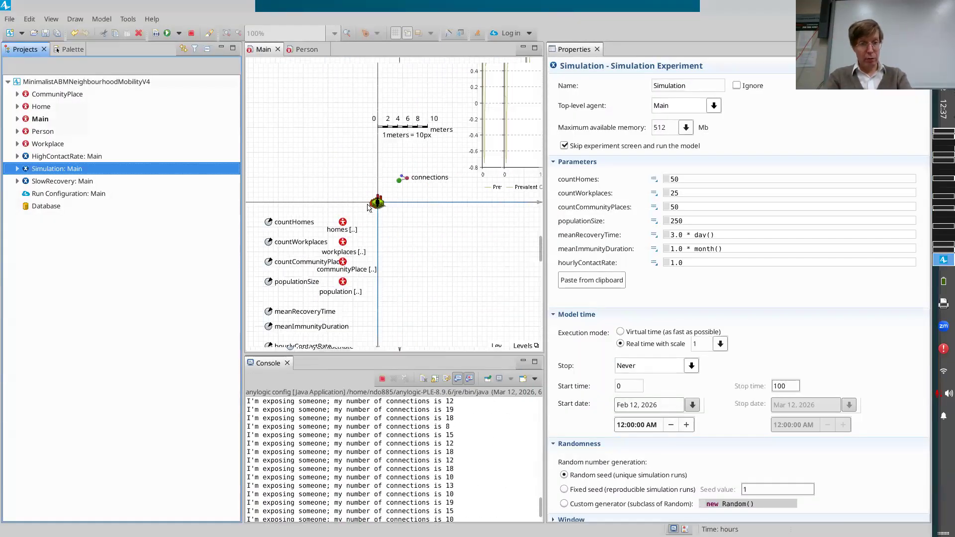
{"action": "scroll", "coordinate": [367, 208], "scroll_direction": "up", "scroll_amount": 5}
{"action": "scroll", "coordinate": [367, 208], "scroll_direction": "left", "scroll_amount": 3}
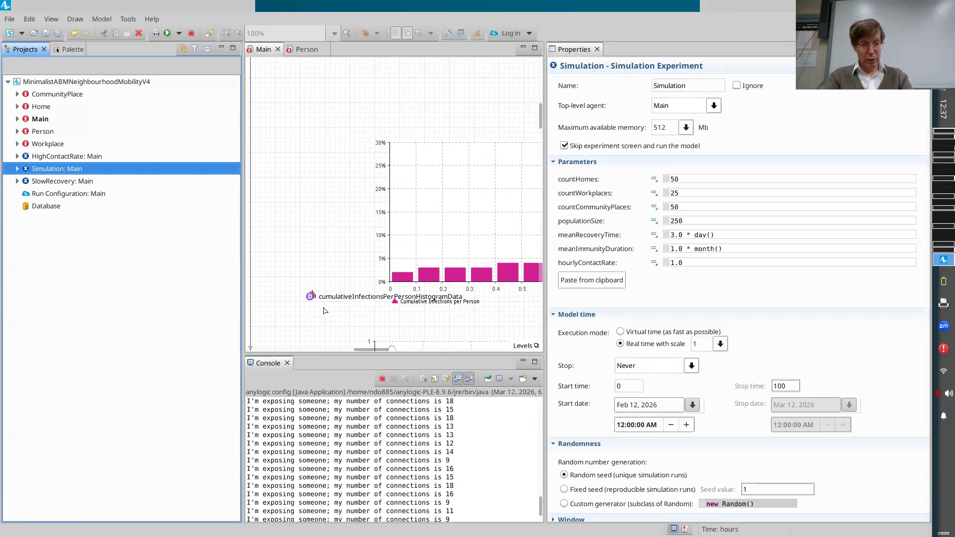
{"action": "left_click", "coordinate": [434, 301]}
{"action": "key", "text": "alt+Tab"}
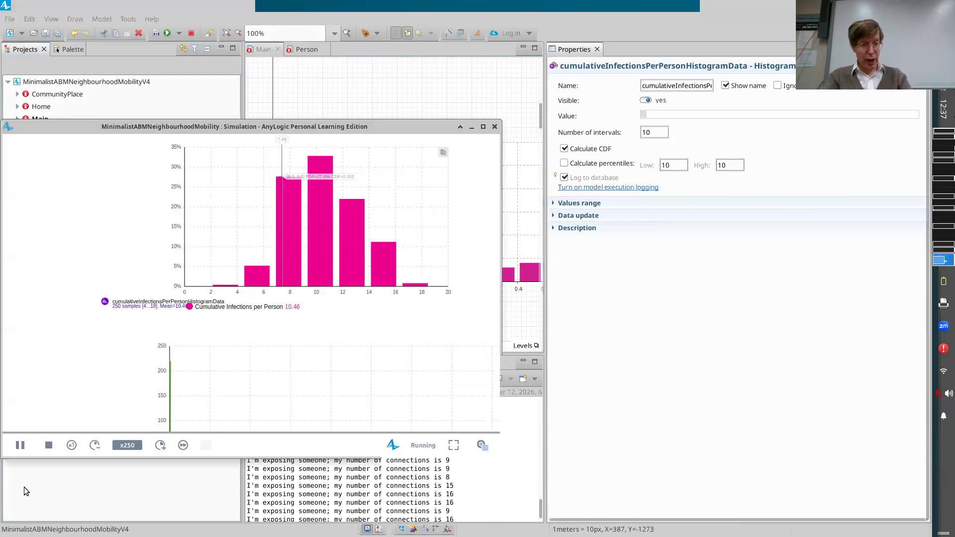
Pause the simulation and bring the whole Cumulative Infections per Person histogram into view.
{"action": "left_click", "coordinate": [20, 446]}
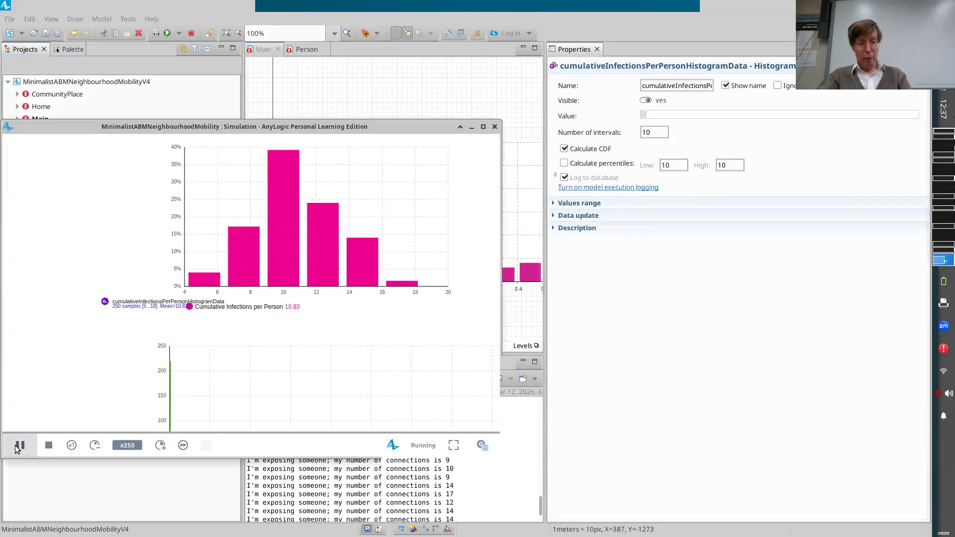
{"action": "scroll", "coordinate": [404, 271], "scroll_direction": "up", "scroll_amount": 3}
{"action": "scroll", "coordinate": [404, 271], "scroll_direction": "down", "scroll_amount": 2}
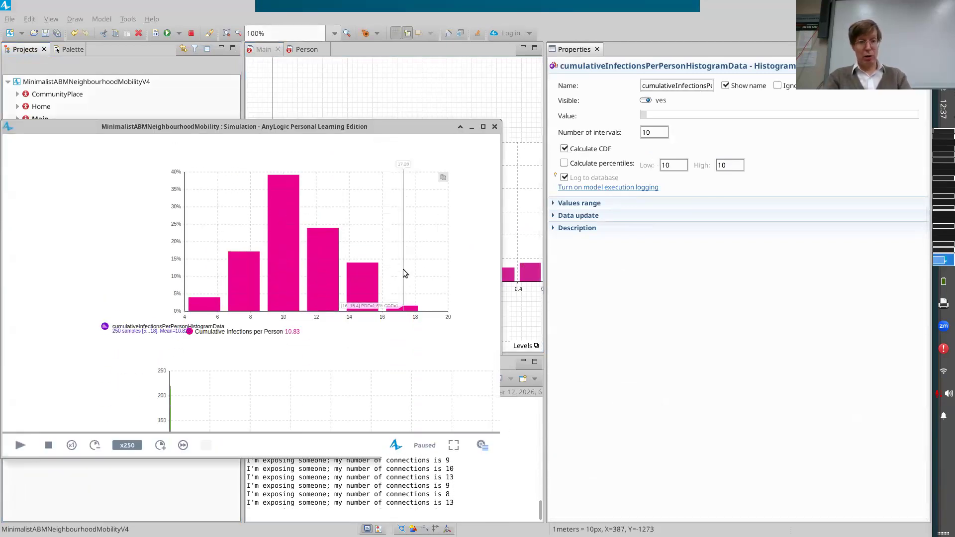
{"action": "scroll", "coordinate": [404, 271], "scroll_direction": "up", "scroll_amount": 1}
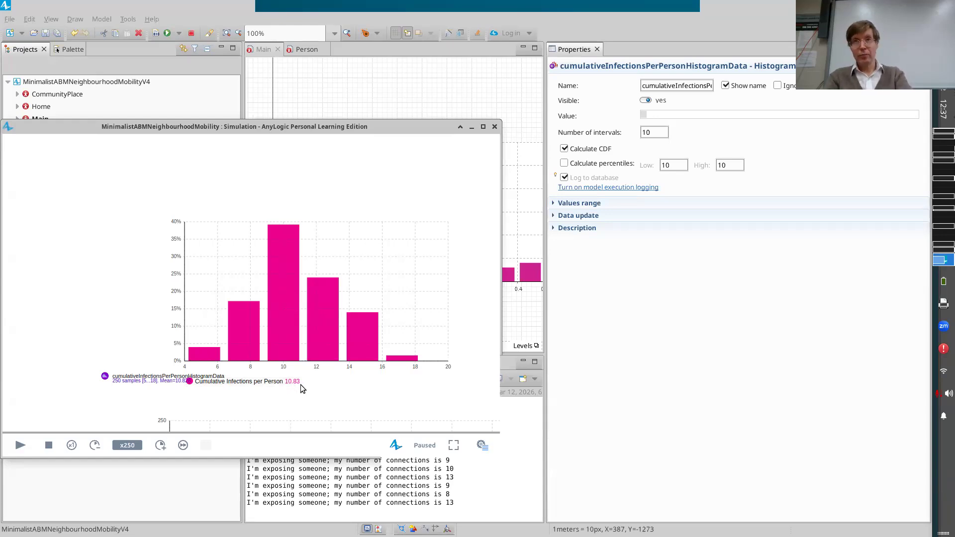
{"action": "scroll", "coordinate": [306, 390], "scroll_direction": "up", "scroll_amount": 1}
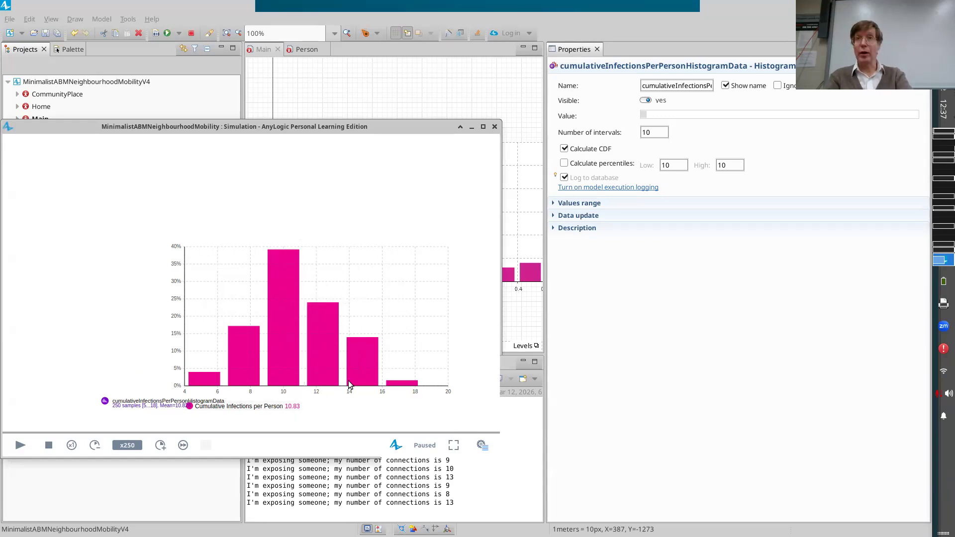
Switch to the LibreOffice Calc spreadsheet, add a new sheet and paste the copied histogram data at cell B4.
{"action": "key", "text": "alt+Tab"}
{"action": "key", "text": "alt+Tab"}
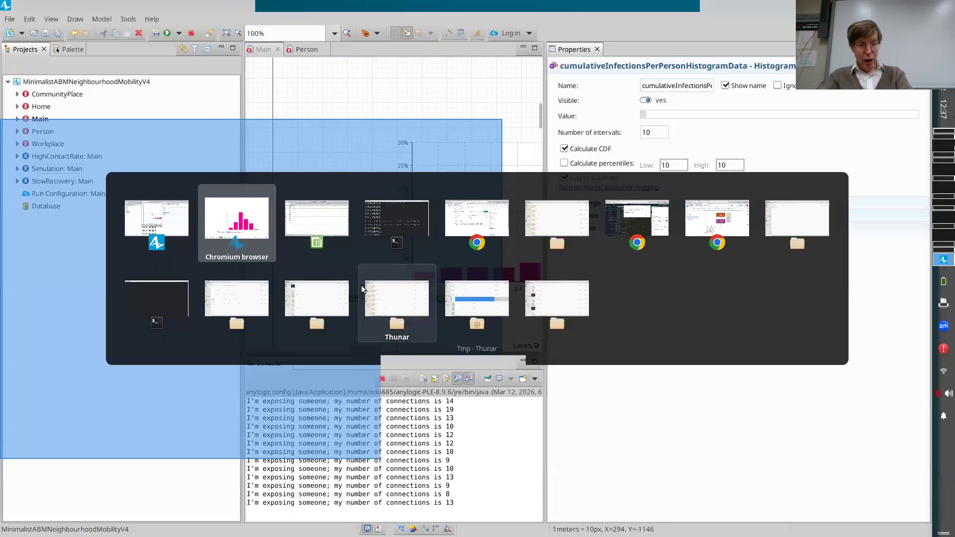
{"action": "key", "text": "alt+Tab"}
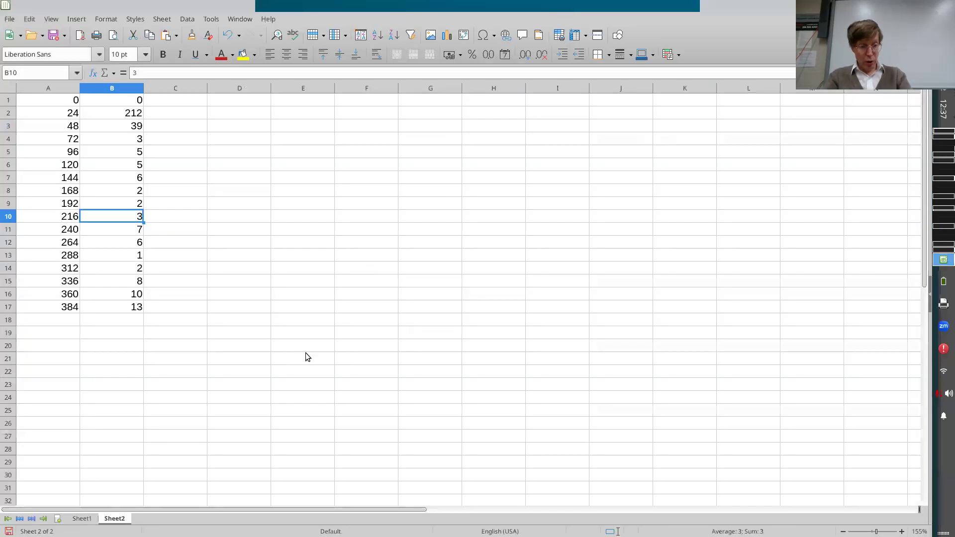
{"action": "left_click", "coordinate": [61, 515]}
{"action": "key", "text": "Down"}
{"action": "key", "text": "Down"}
{"action": "key", "text": "Down"}
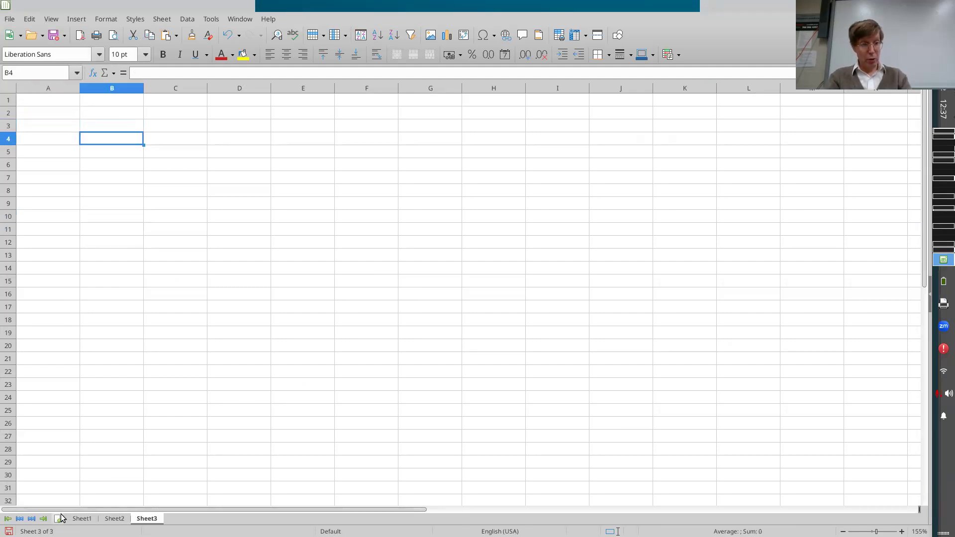
{"action": "key", "text": "ctrl+v"}
{"action": "key", "text": "Return"}
Examine the CDF values in E5:E11 and the PDF values in D5:D11 of the pasted histogram table.
{"action": "key", "text": "Down"}
{"action": "key", "text": "Down"}
{"action": "key", "text": "Up"}
{"action": "key", "text": "Down"}
{"action": "key", "text": "Right"}
{"action": "key", "text": "Up"}
{"action": "key", "text": "Right"}
{"action": "key", "text": "Right"}
{"action": "key", "text": "ctrl+shift+Down"}
{"action": "key", "text": "ctrl+shift+Down"}
{"action": "key", "text": "ctrl+shift+Up"}
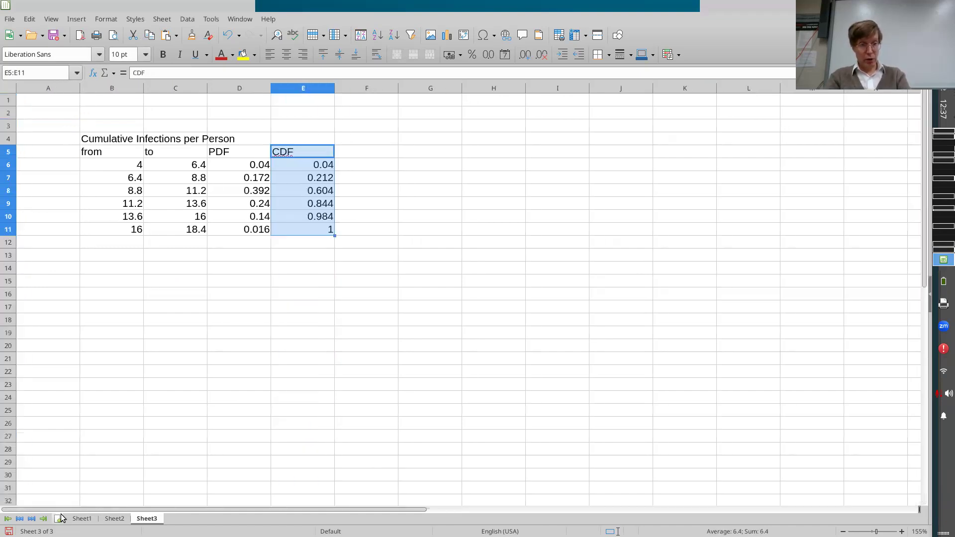
{"action": "key", "text": "Left"}
{"action": "key", "text": "ctrl+shift+Down"}
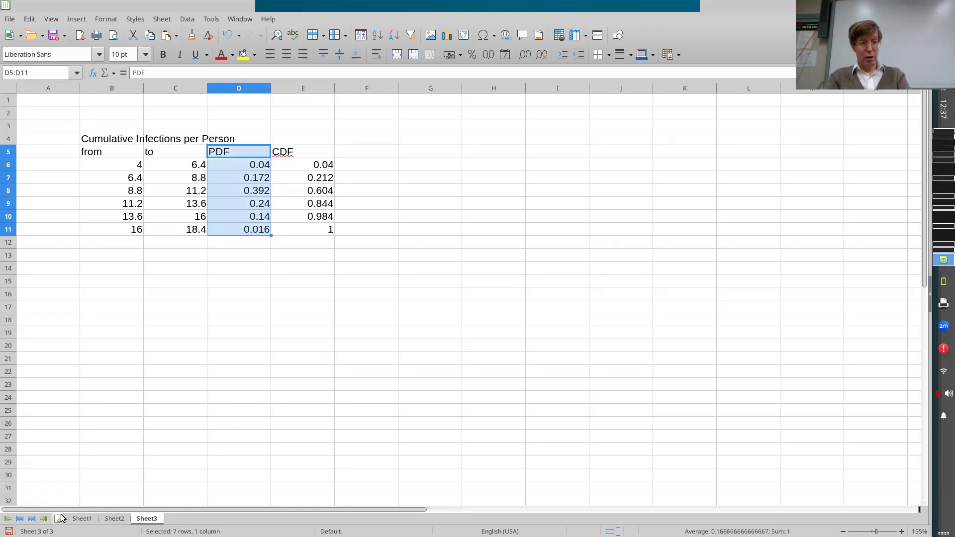
{"action": "key", "text": "Left"}
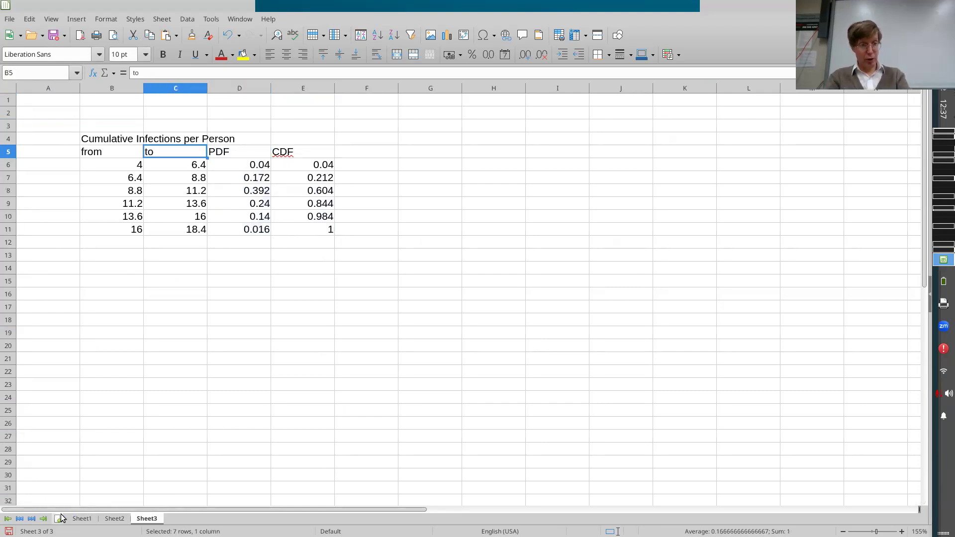
Examine the from and to bounds of the first three intervals in rows 6 to 8, and the first interval's PDF value.
{"action": "key", "text": "Left"}
{"action": "key", "text": "Down"}
{"action": "key", "text": "shift+Right"}
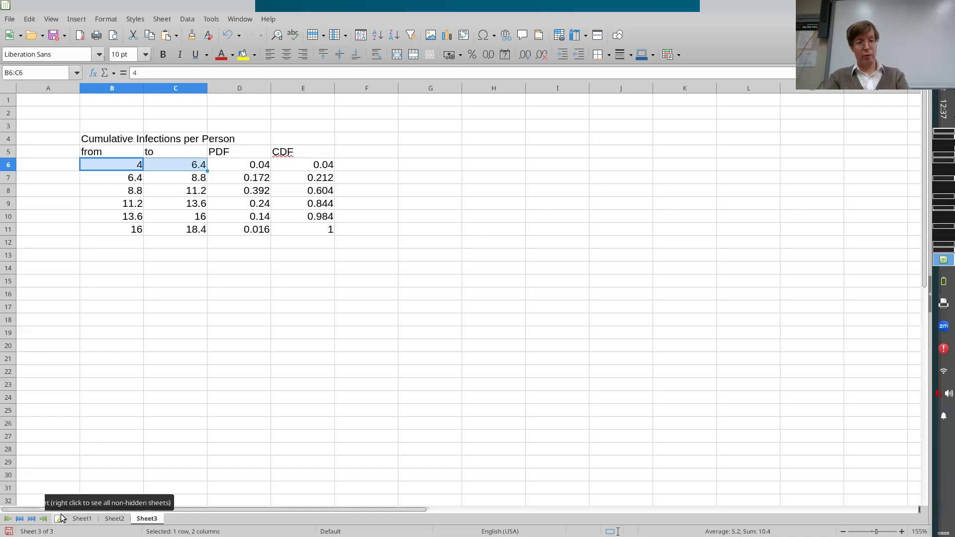
{"action": "key", "text": "Down"}
{"action": "key", "text": "shift+Right"}
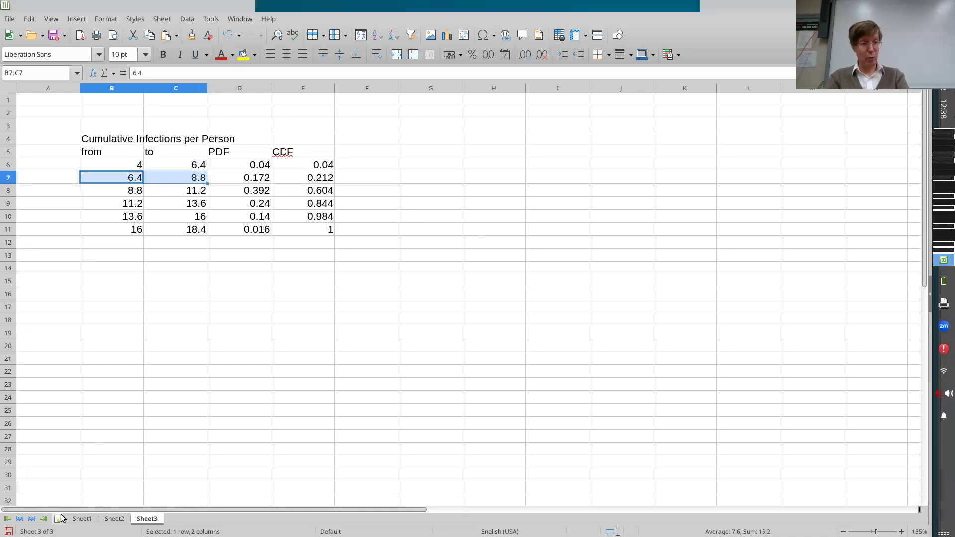
{"action": "key", "text": "Down"}
{"action": "key", "text": "shift+Right"}
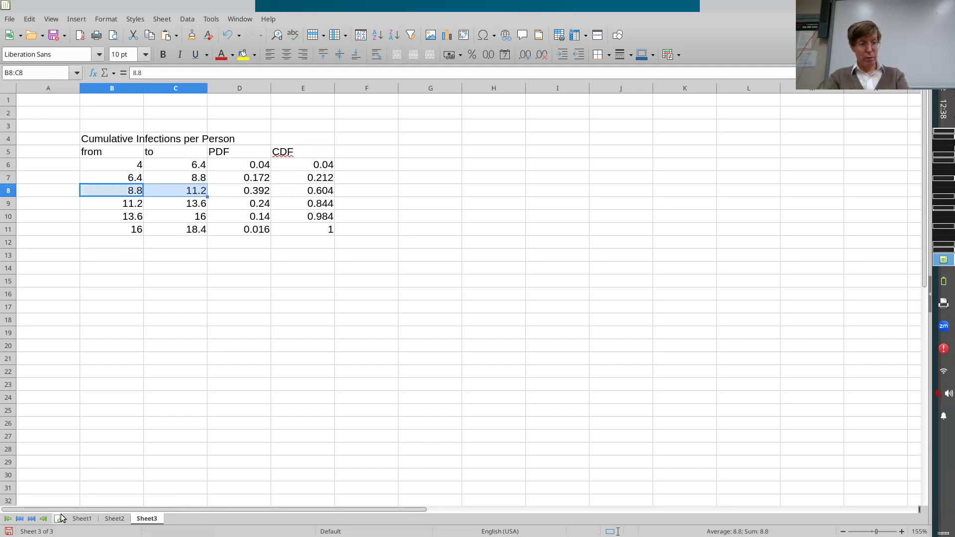
{"action": "key", "text": "Right"}
{"action": "key", "text": "Up"}
{"action": "key", "text": "Up"}
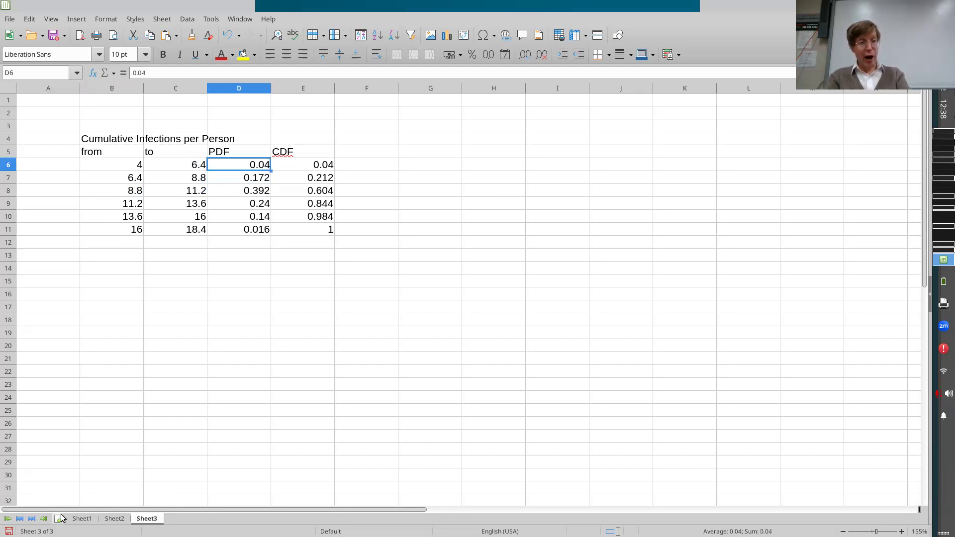
Select the PDF values in D6:D11 to check their sum.
{"action": "key", "text": "shift+Down"}
{"action": "key", "text": "ctrl+shift+Down"}
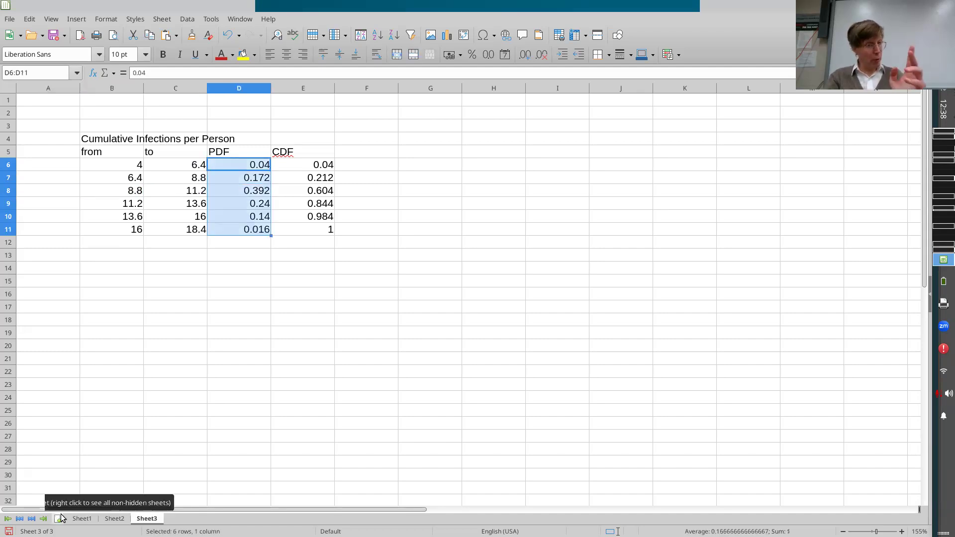
{"action": "key", "text": "Up"}
{"action": "key", "text": "Down"}
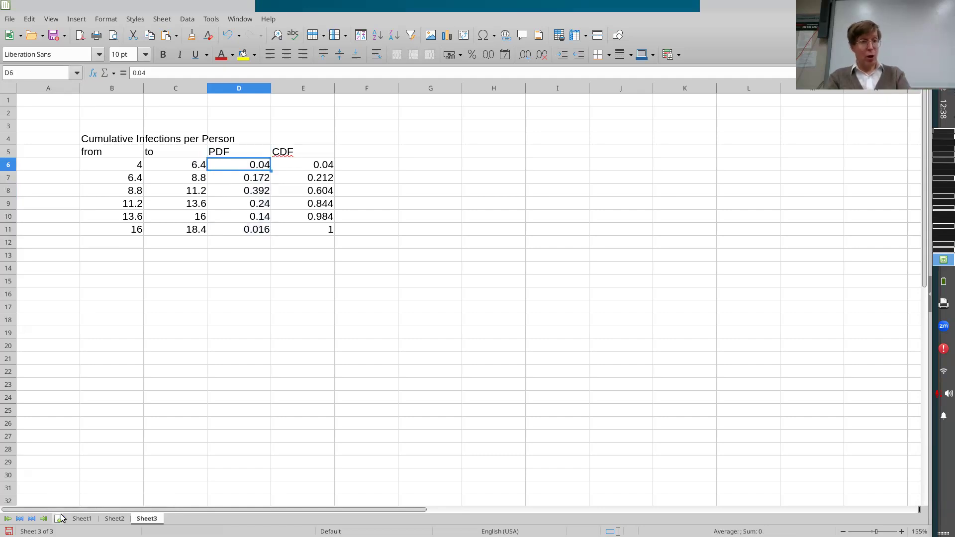
Examine the first interval's from and to bounds in row 6 alongside its PDF value.
{"action": "key", "text": "Left"}
{"action": "key", "text": "Left"}
{"action": "key", "text": "Right"}
{"action": "key", "text": "Right"}
{"action": "key", "text": "Left"}
{"action": "key", "text": "Left"}
{"action": "key", "text": "Right"}
{"action": "key", "text": "Right"}
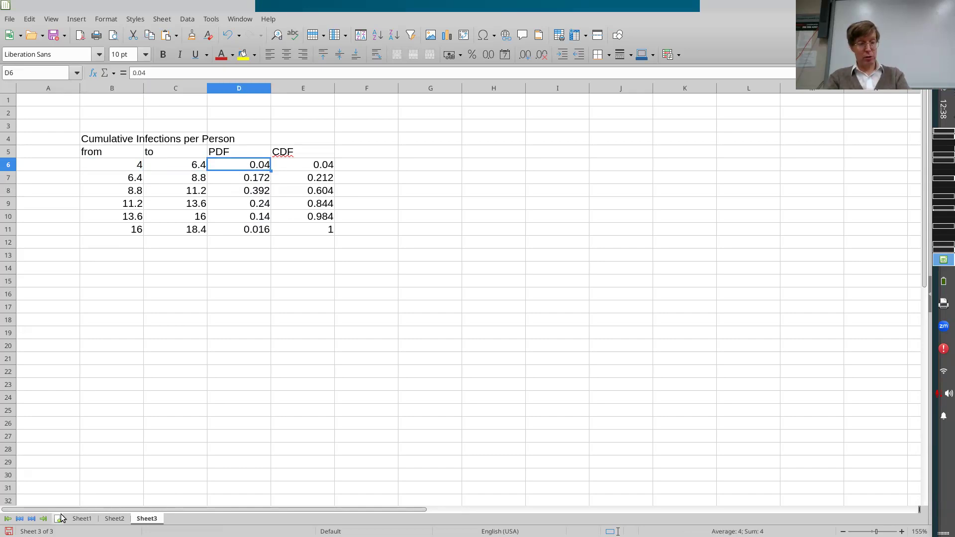
{"action": "key", "text": "Left"}
Switch to the AnyLogic simulation window and compare the Cumulative Infections per Person histogram bars with the spreadsheet's interval table.
{"action": "key", "text": "alt+Tab"}
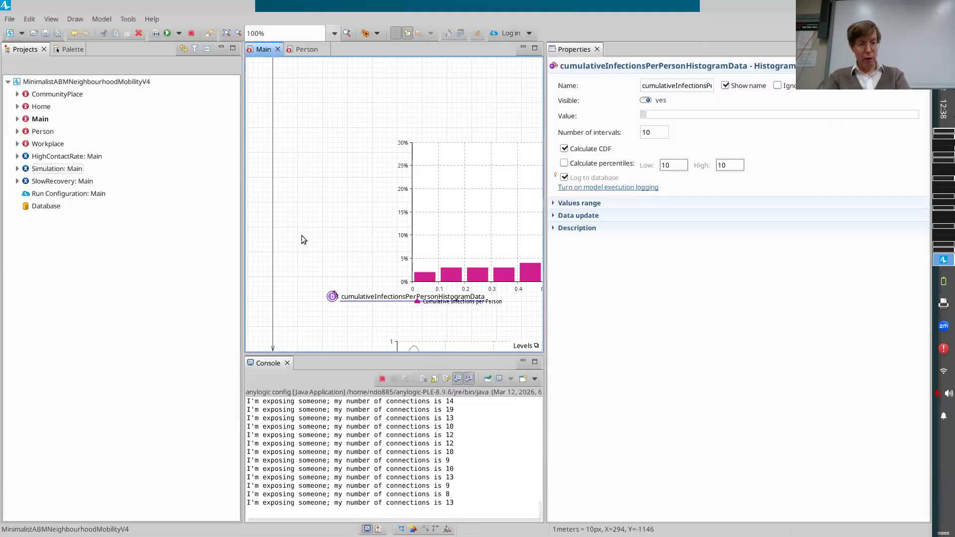
{"action": "key", "text": "alt+Tab"}
{"action": "left_click", "coordinate": [258, 259]}
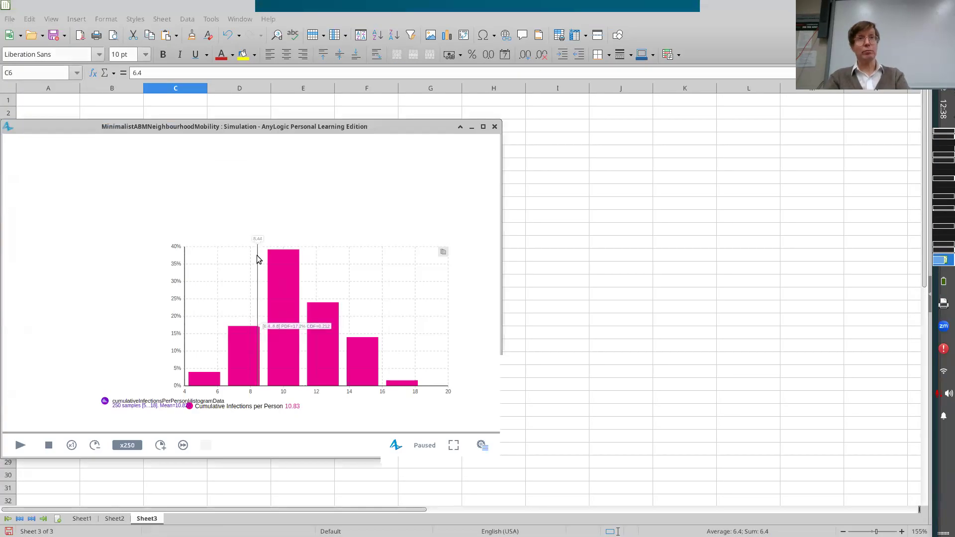
{"action": "key", "text": "alt+Tab"}
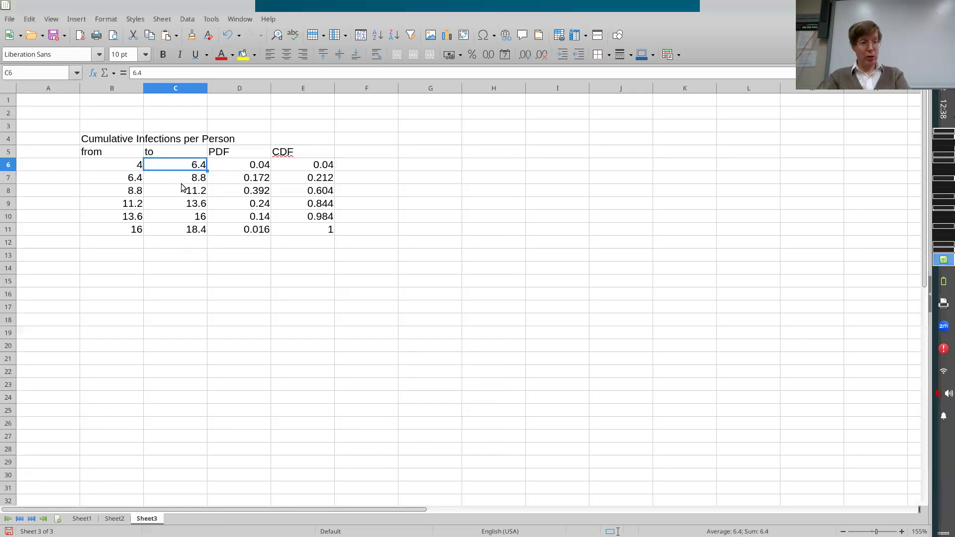
{"action": "key", "text": "alt+Tab"}
{"action": "key", "text": "alt+space"}
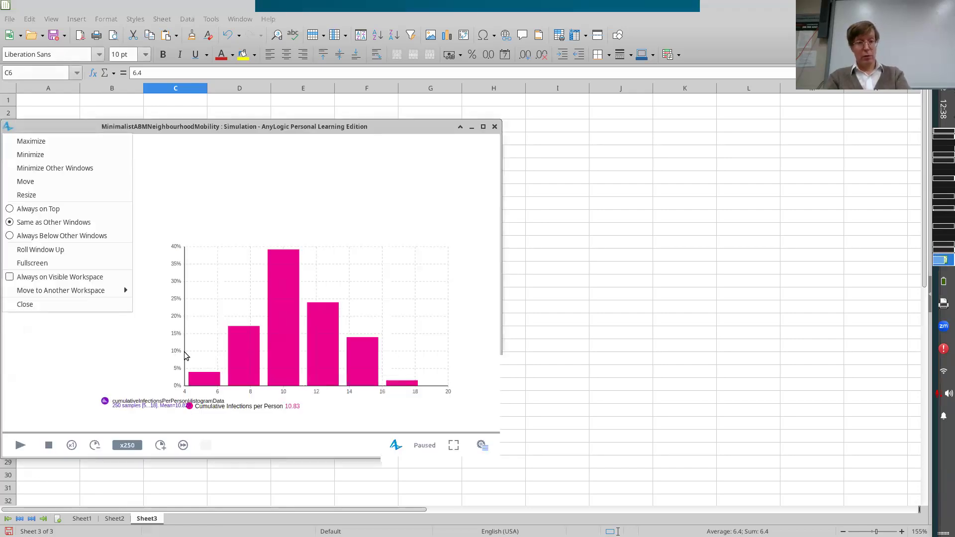
{"action": "key", "text": "Escape"}
In the AnyLogic model editor, show the values range settings of cumulativeInfectionsPerPersonHistogramData, and return to the simulation window.
{"action": "key", "text": "alt+Tab"}
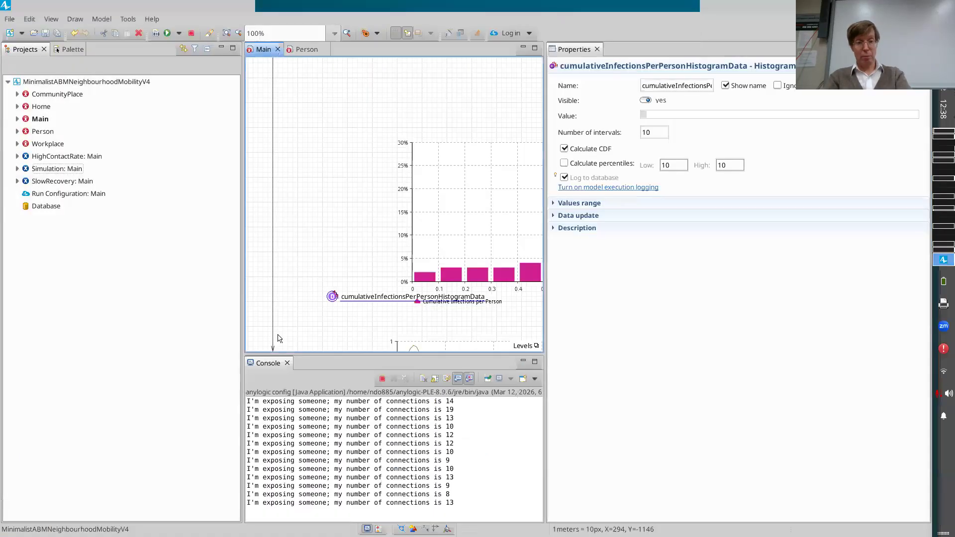
{"action": "left_click", "coordinate": [556, 203]}
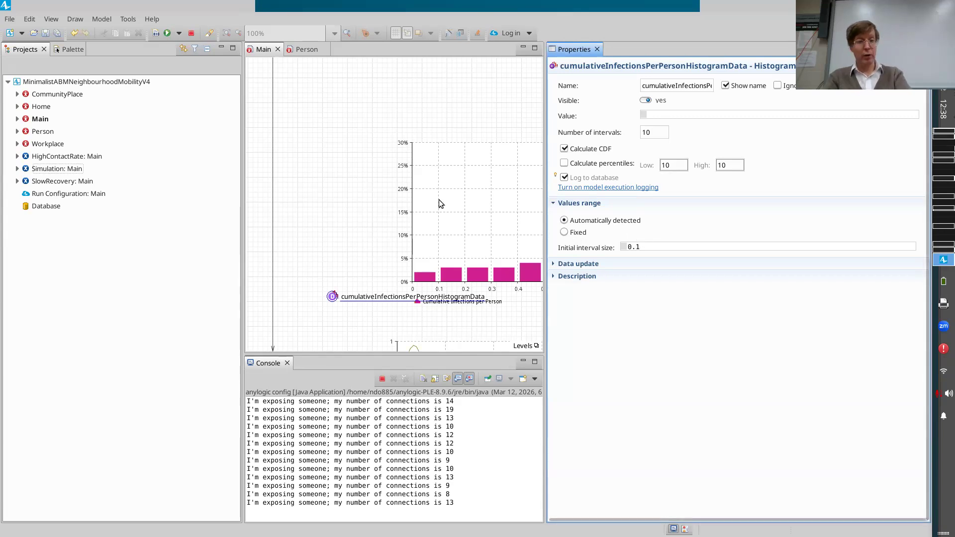
{"action": "key", "text": "alt+Tab"}
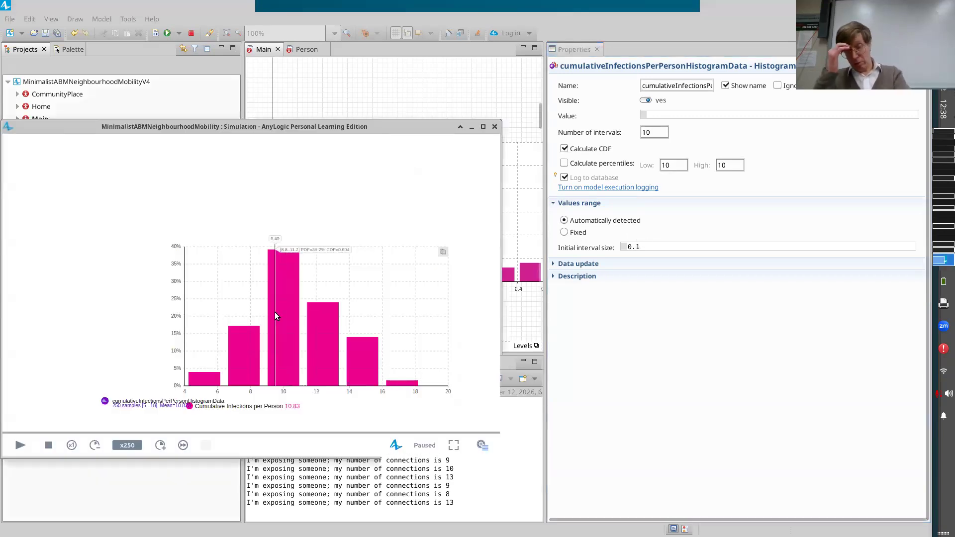
Switch back to the LibreOffice Calc spreadsheet and examine the PDF values in D6:D11 and the CDF values in E6:E11.
{"action": "key", "text": "alt+Tab"}
{"action": "key", "text": "alt+Tab"}
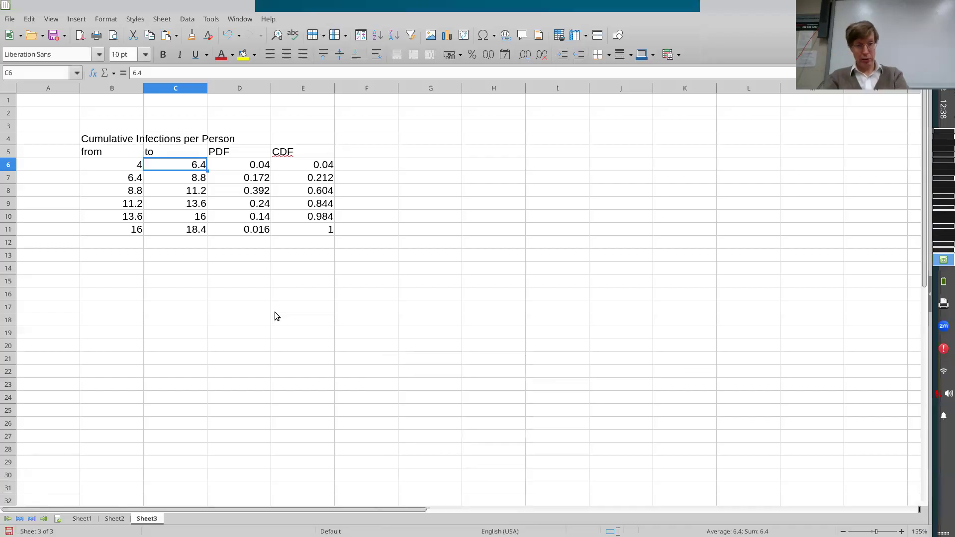
{"action": "key", "text": "Right"}
{"action": "key", "text": "Right"}
{"action": "key", "text": "Right"}
{"action": "key", "text": "Left"}
{"action": "key", "text": "Left"}
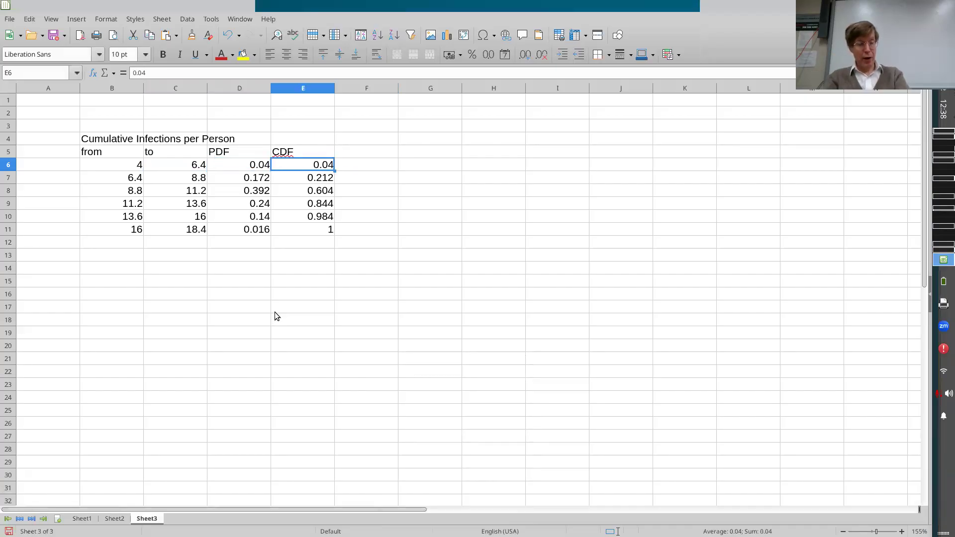
{"action": "key", "text": "ctrl+shift+Down"}
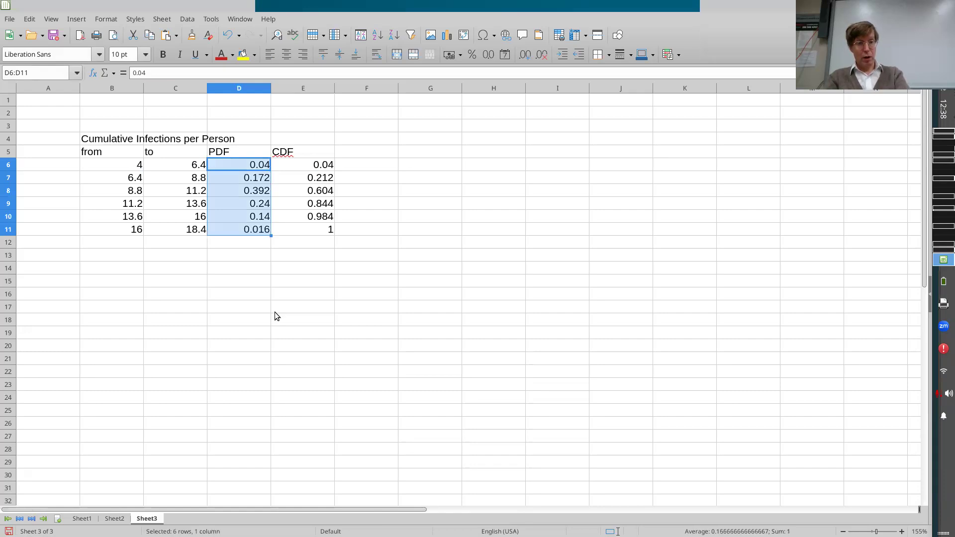
{"action": "key", "text": "Right"}
{"action": "key", "text": "ctrl+shift+Down"}
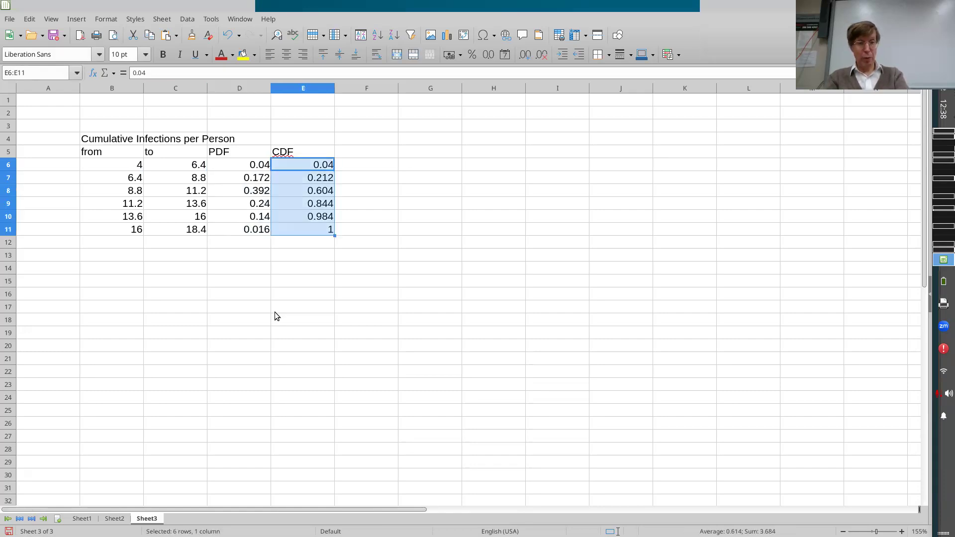
Switch to the AnyLogic simulation window, stop the paused run and close the window.
{"action": "key", "text": "alt+Tab"}
{"action": "key", "text": "alt+Tab"}
{"action": "key", "text": "Tab"}
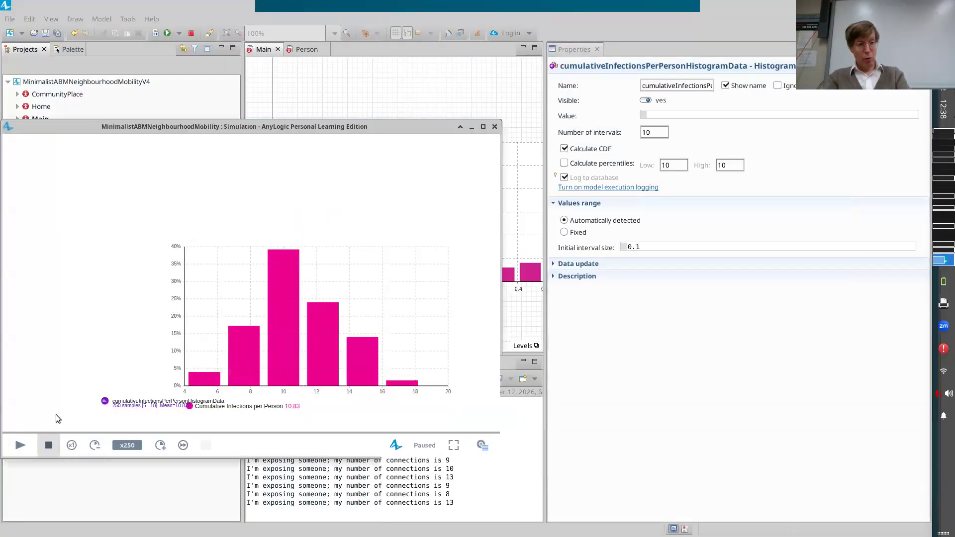
{"action": "left_click", "coordinate": [49, 445]}
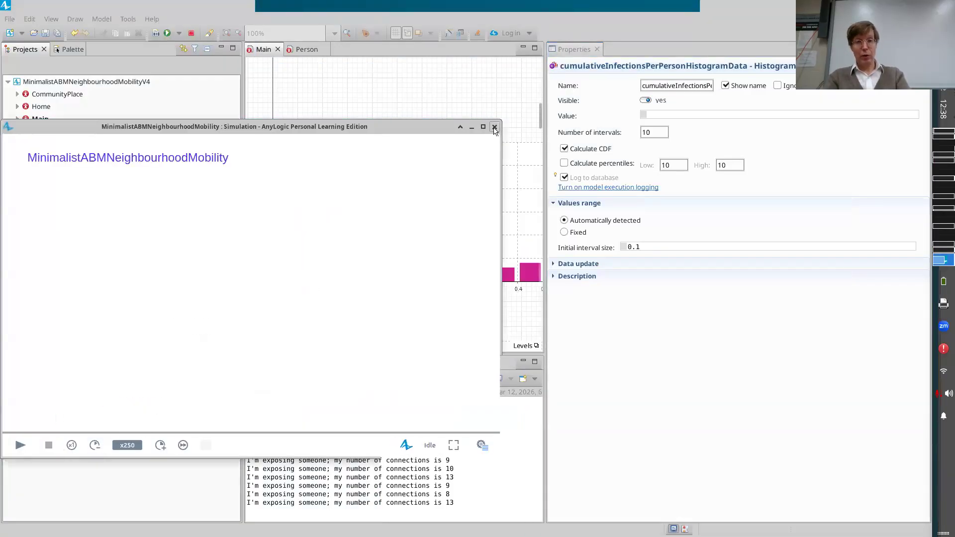
{"action": "left_click", "coordinate": [495, 127]}
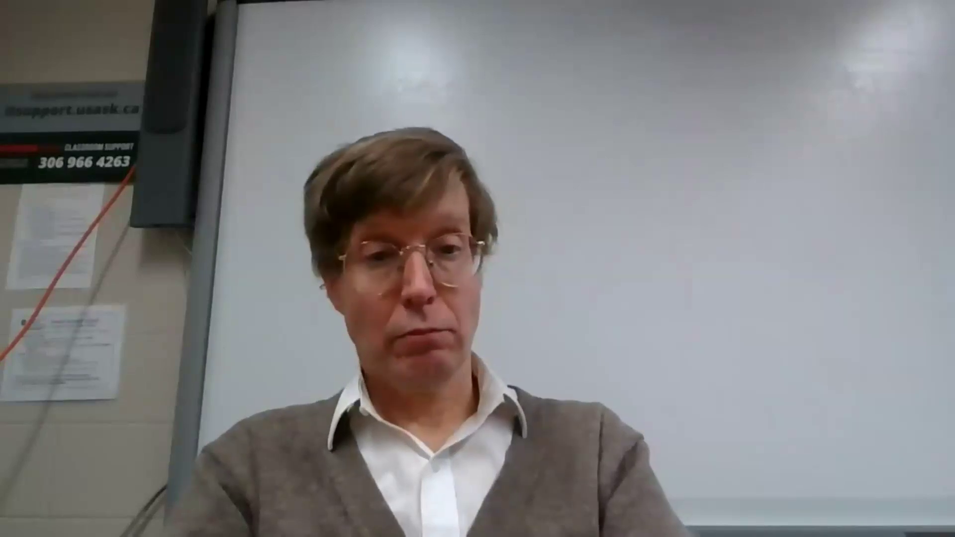